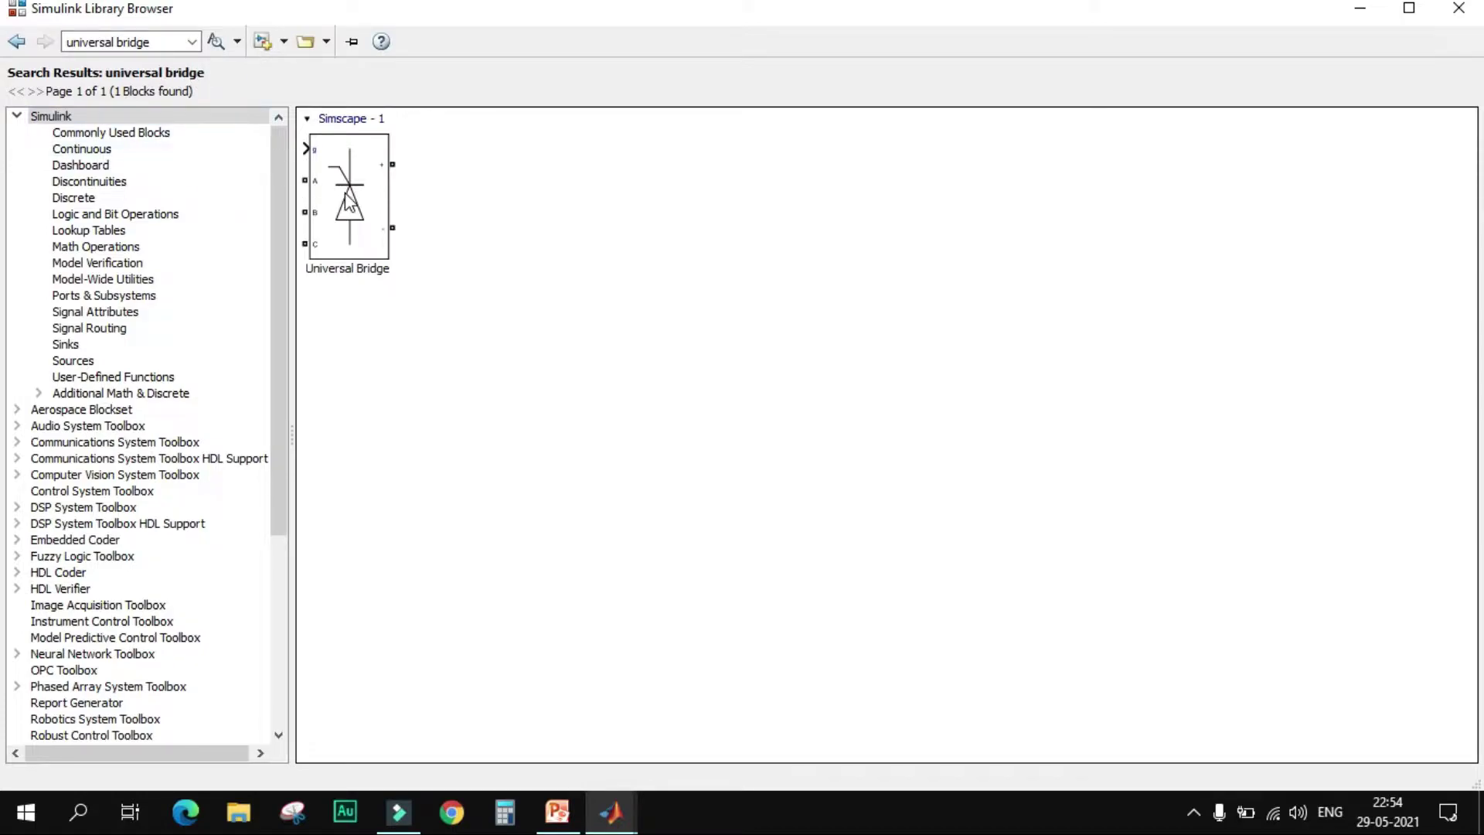
Add the Universal Bridge and the powerlib Series RLC Branch from the block library to the untitled model.
left_click(365, 209)
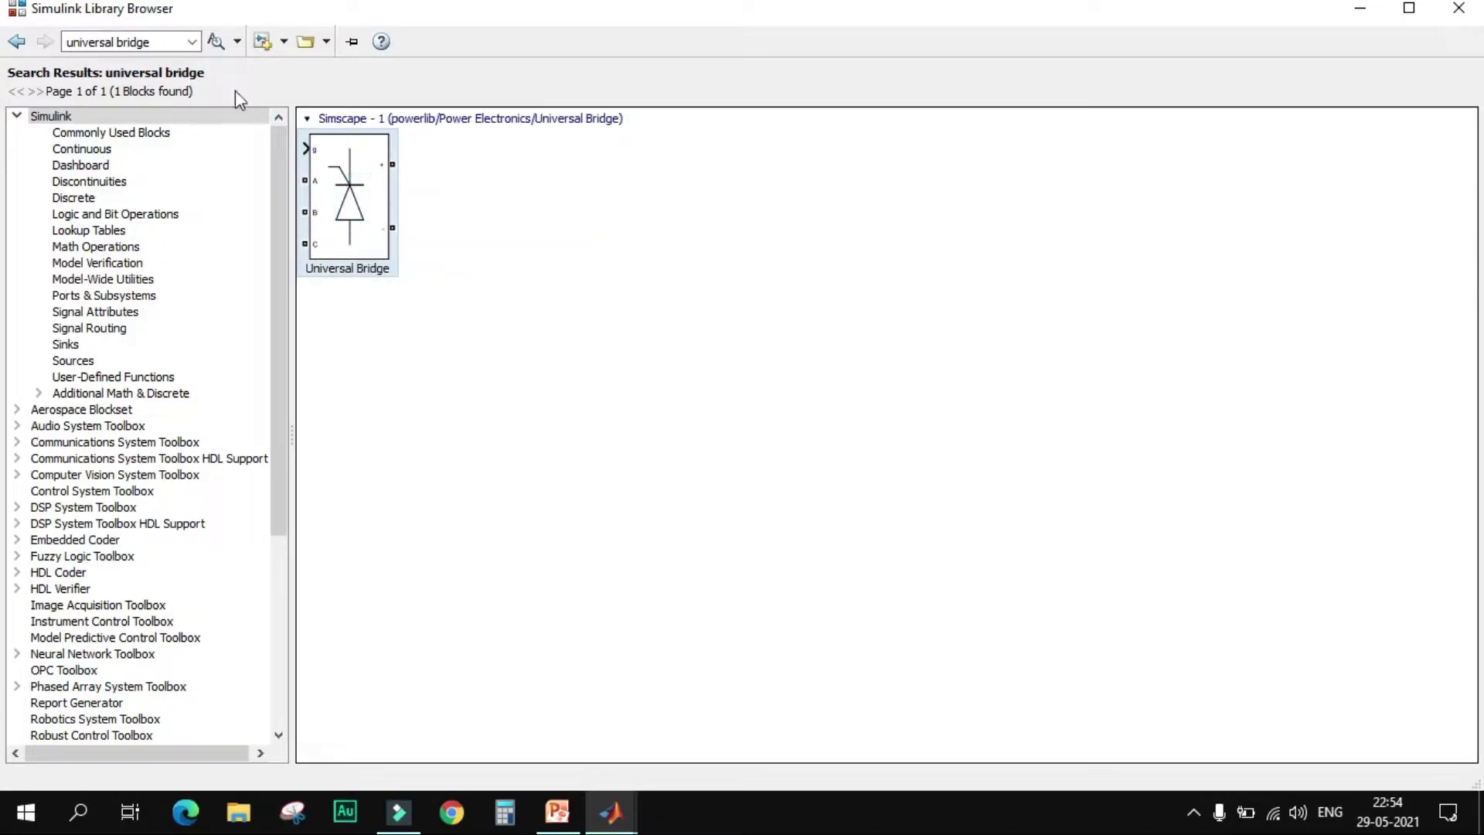
triple_click(156, 42)
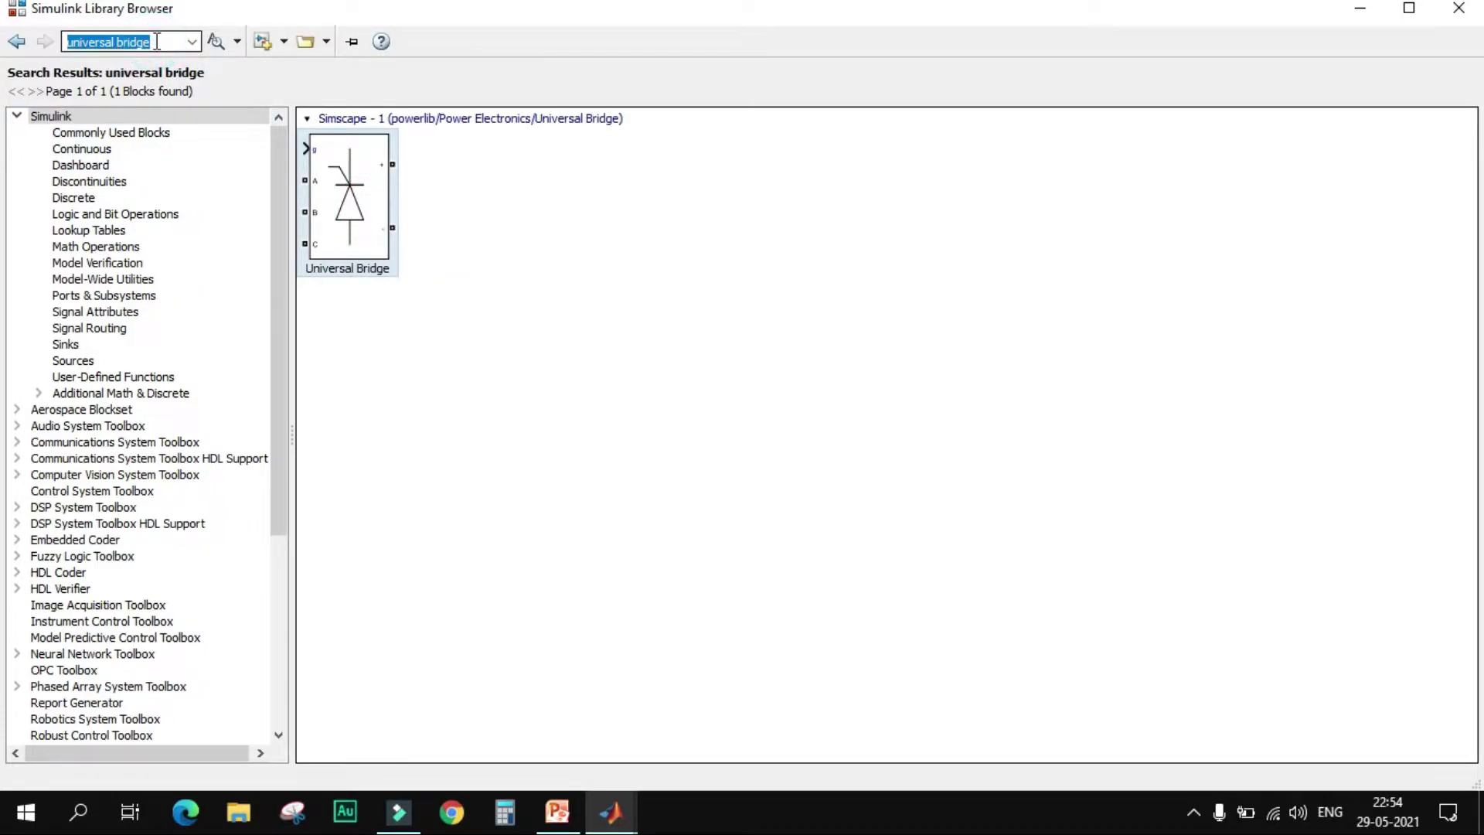
type("series")
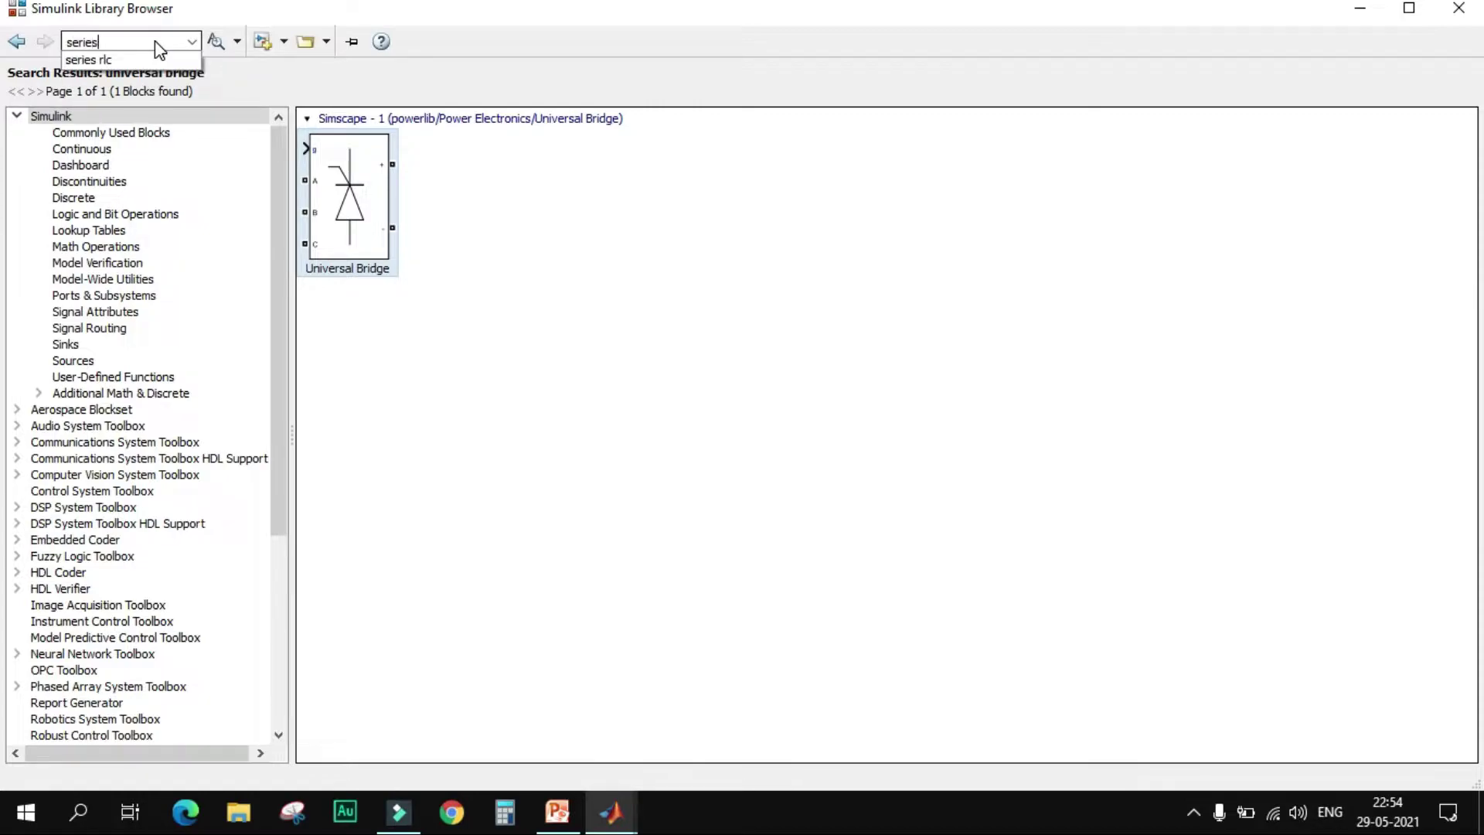
left_click(155, 60)
right_click(360, 286)
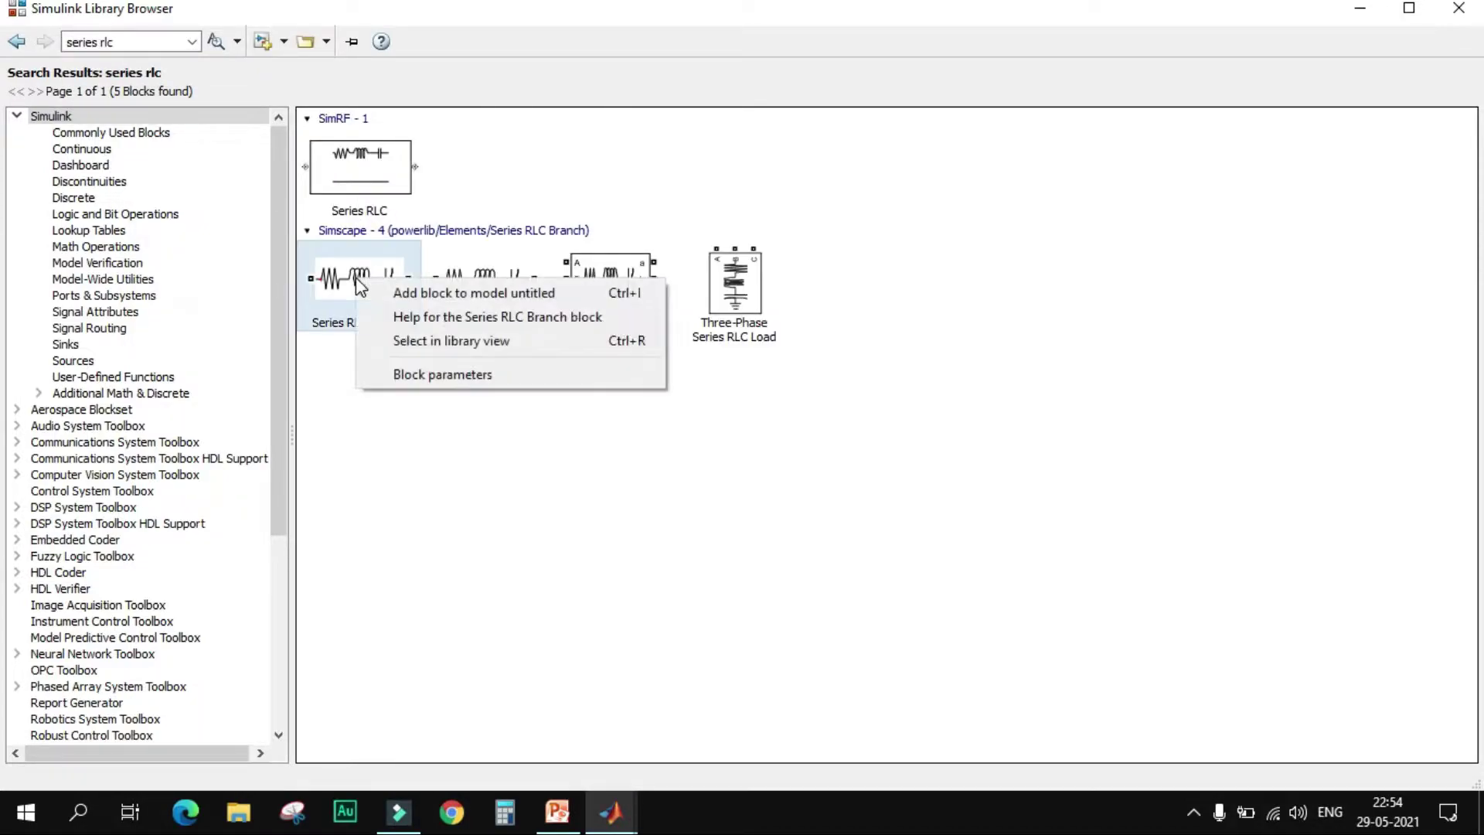
left_click(374, 288)
Find the Voltage Measurement block in the library and add it to the untitled model.
left_click(143, 45)
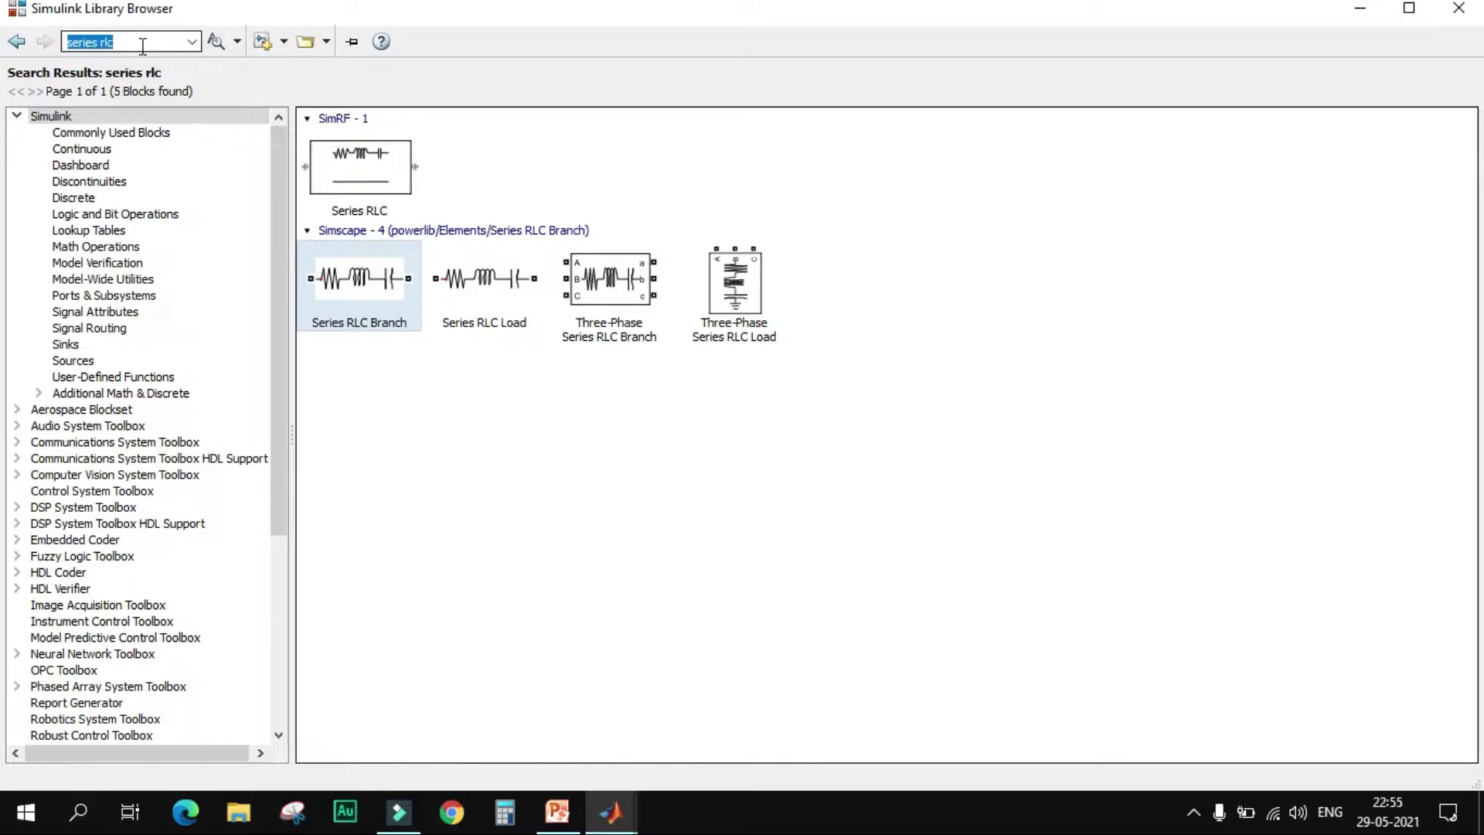
type("volta")
left_click(142, 59)
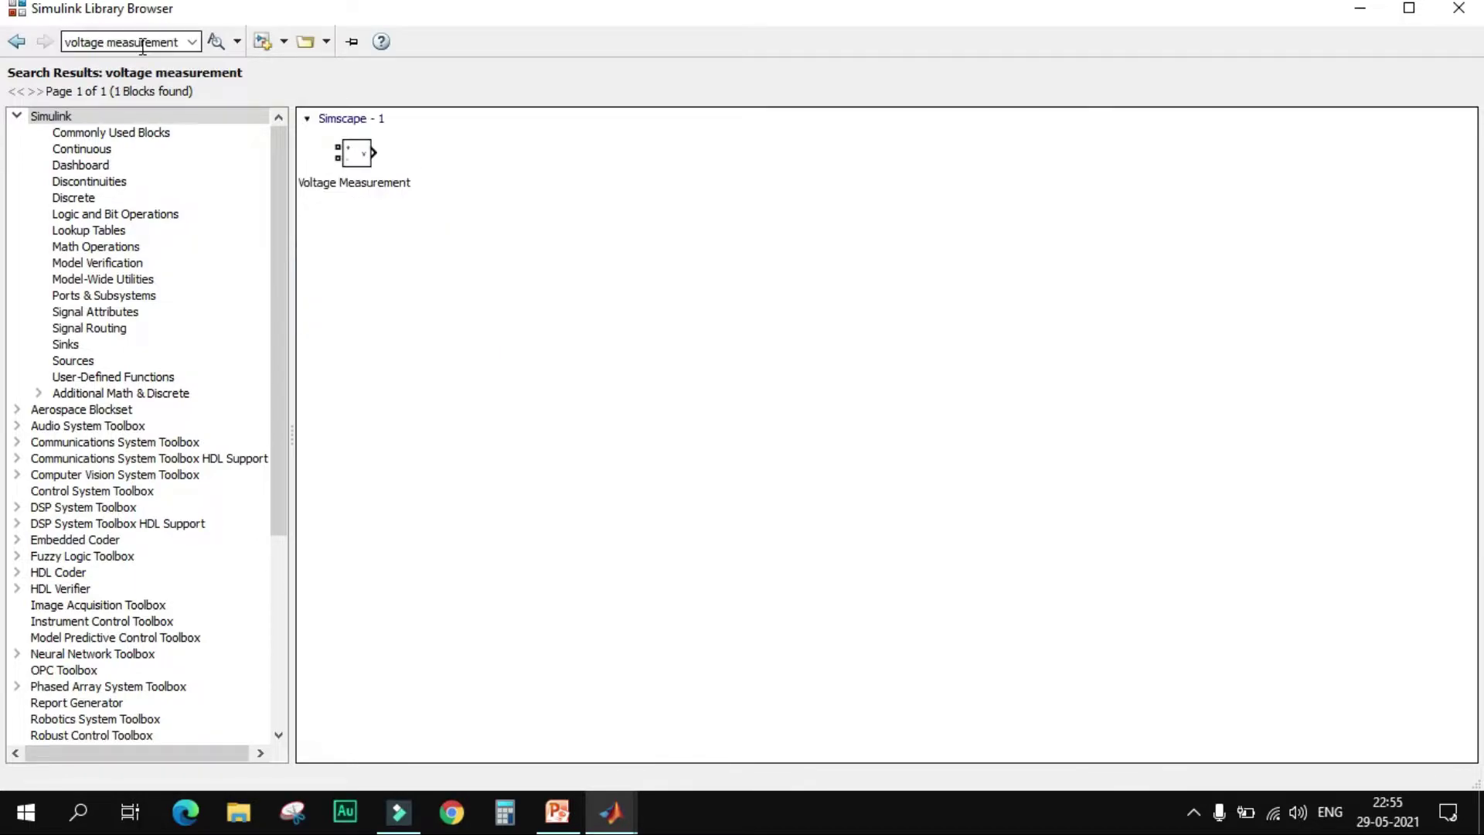
right_click(358, 154)
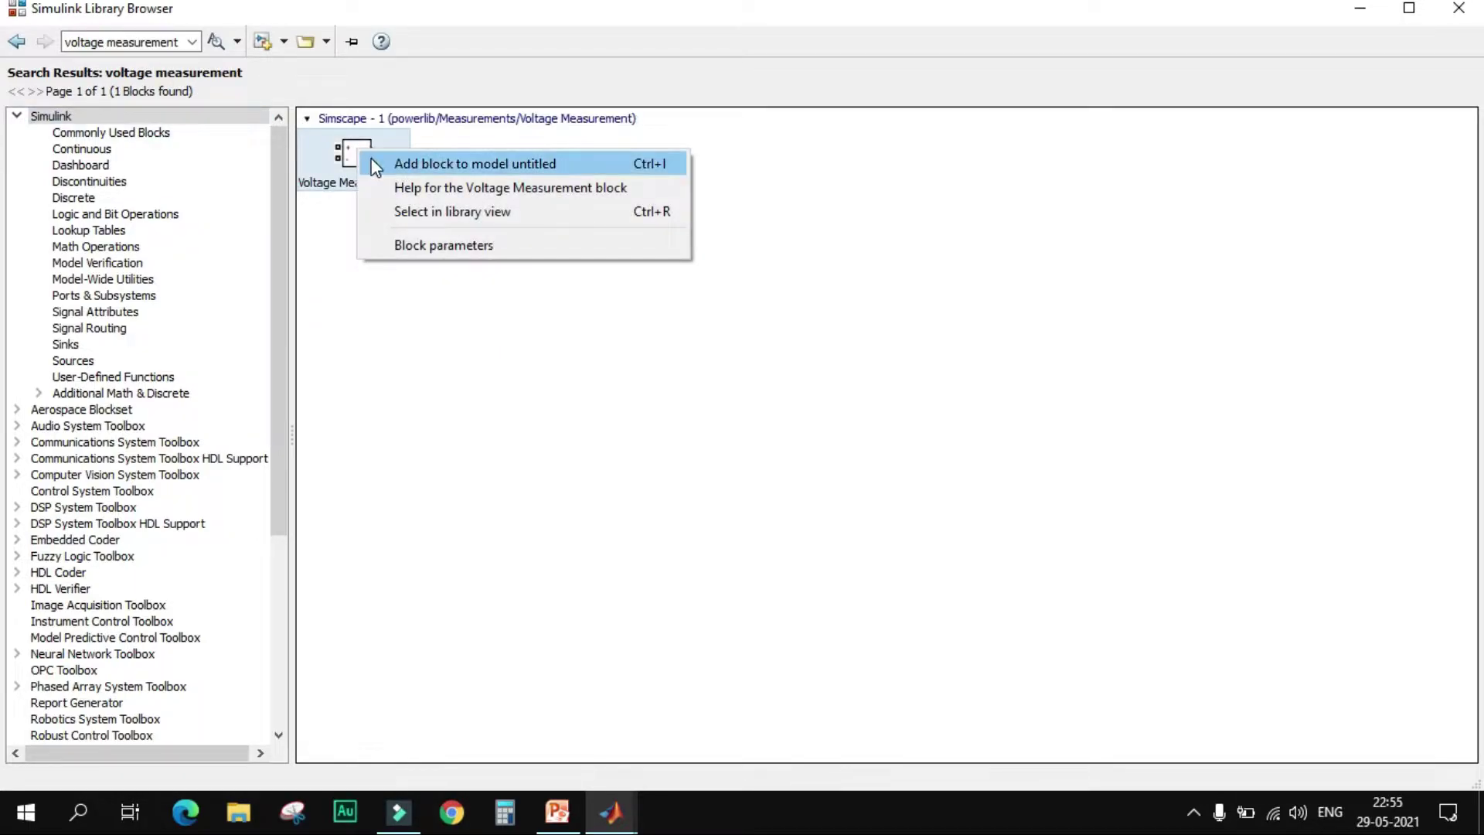
left_click(373, 163)
Search the library for "scope" and add a Scope block to the untitled model.
left_click(162, 41)
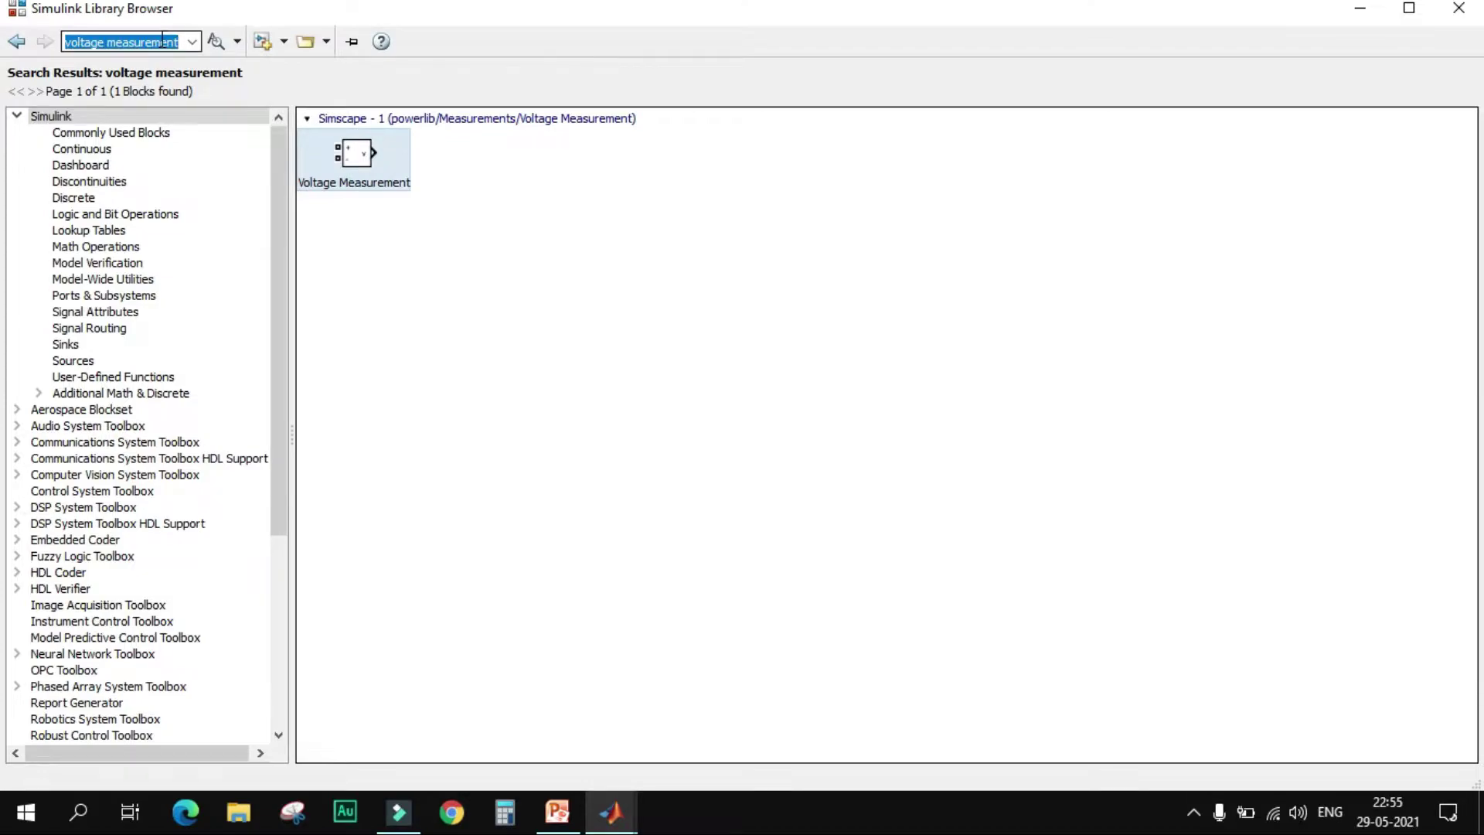
type("scope")
key("Return")
left_click(385, 194)
right_click(392, 195)
left_click(411, 199)
Search the library for "powergui", add the powergui block to the model, and return to the model.
left_click(147, 44)
type("powergui")
key("Return")
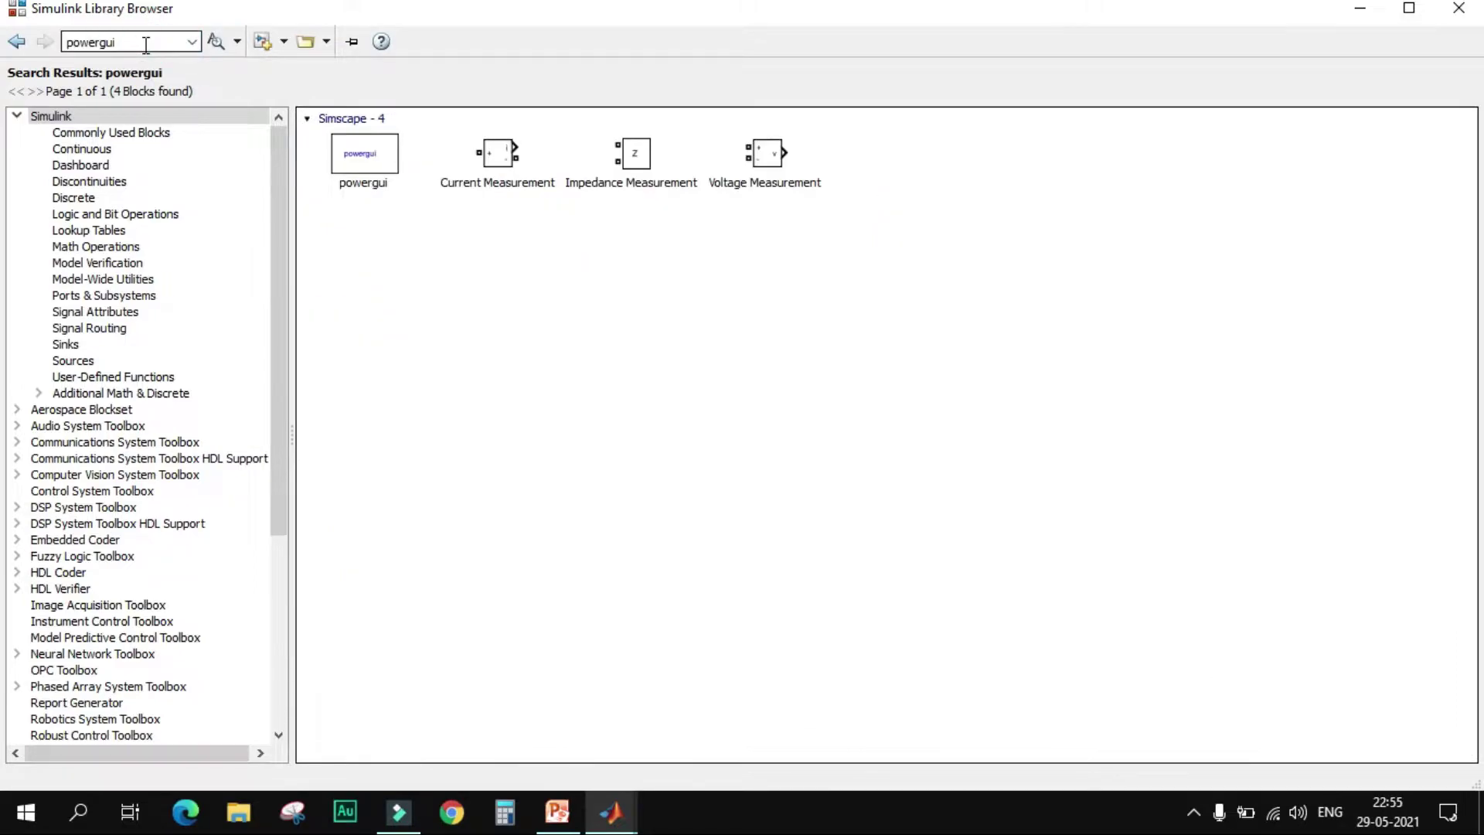
right_click(350, 166)
left_click(377, 172)
left_click(1361, 7)
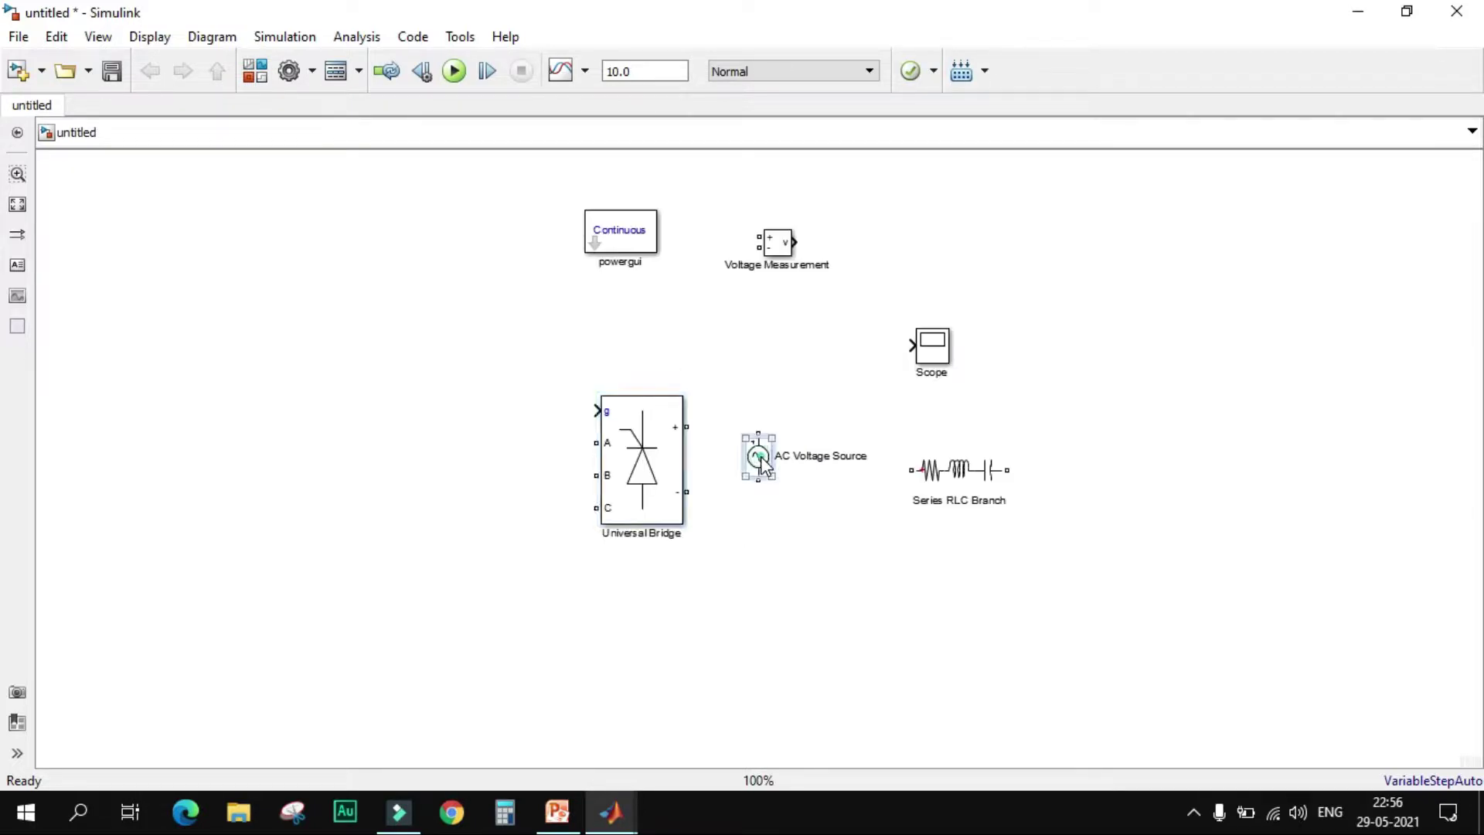
Move the AC Voltage Source to the far left of the diagram and delete the Universal Bridge.
left_click_drag(760, 458, 320, 466)
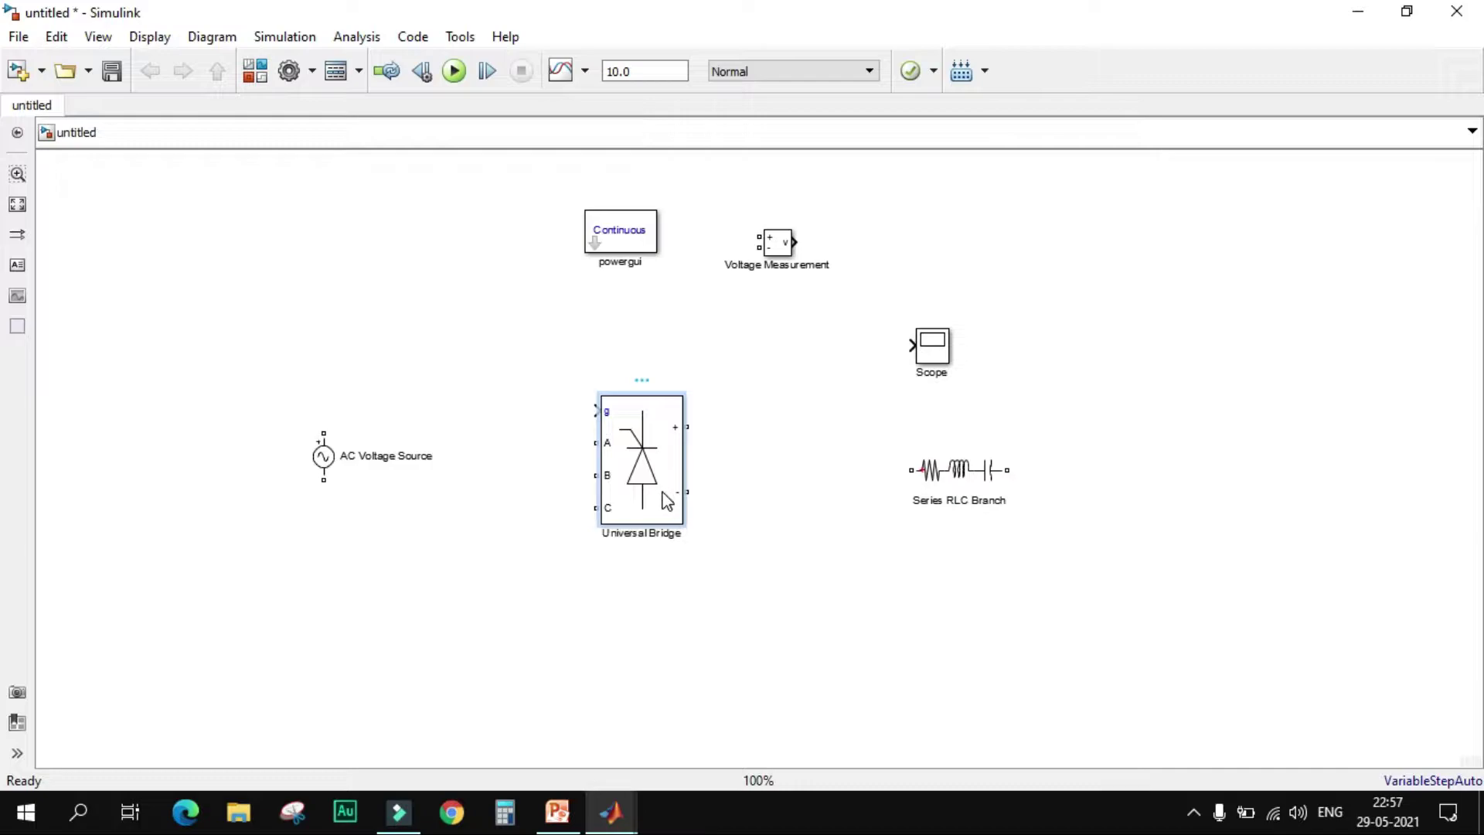
key("Delete")
Add a Diode from the powerlib Power Electronics library and place it just right of the AC Voltage Source.
left_click(249, 77)
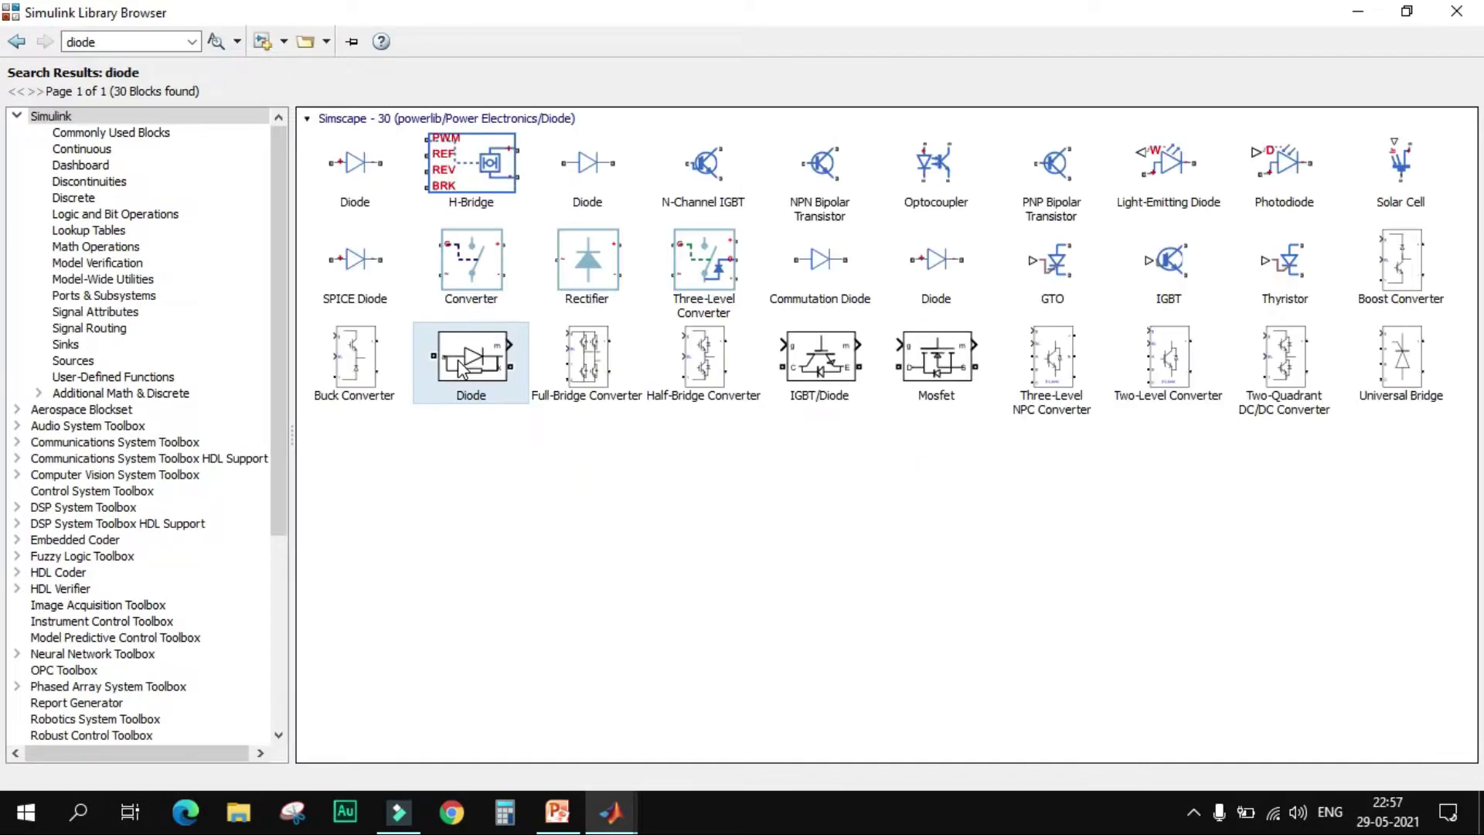
right_click(458, 359)
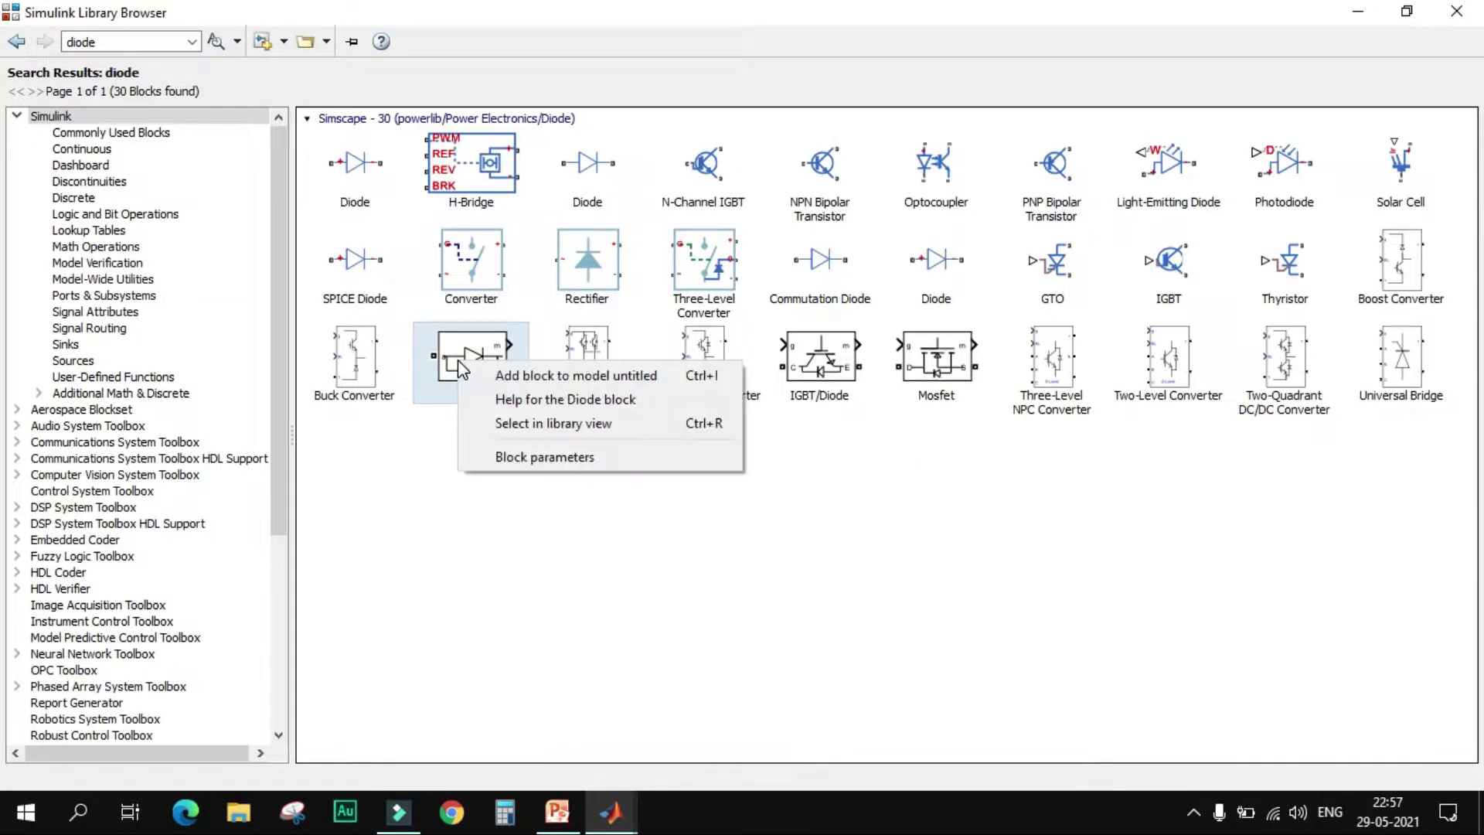
left_click(476, 373)
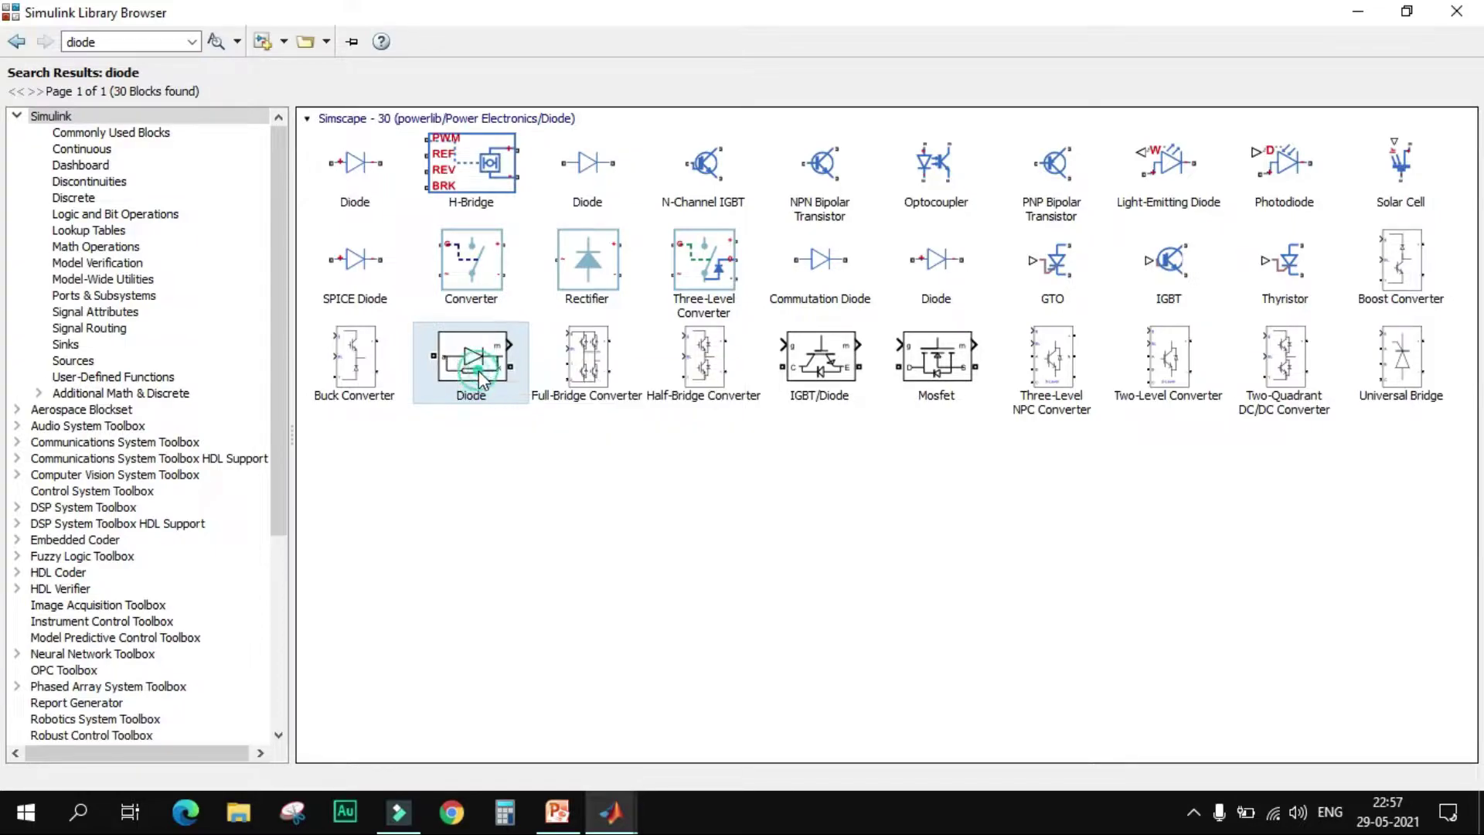
left_click(1346, 11)
left_click_drag(756, 450, 508, 459)
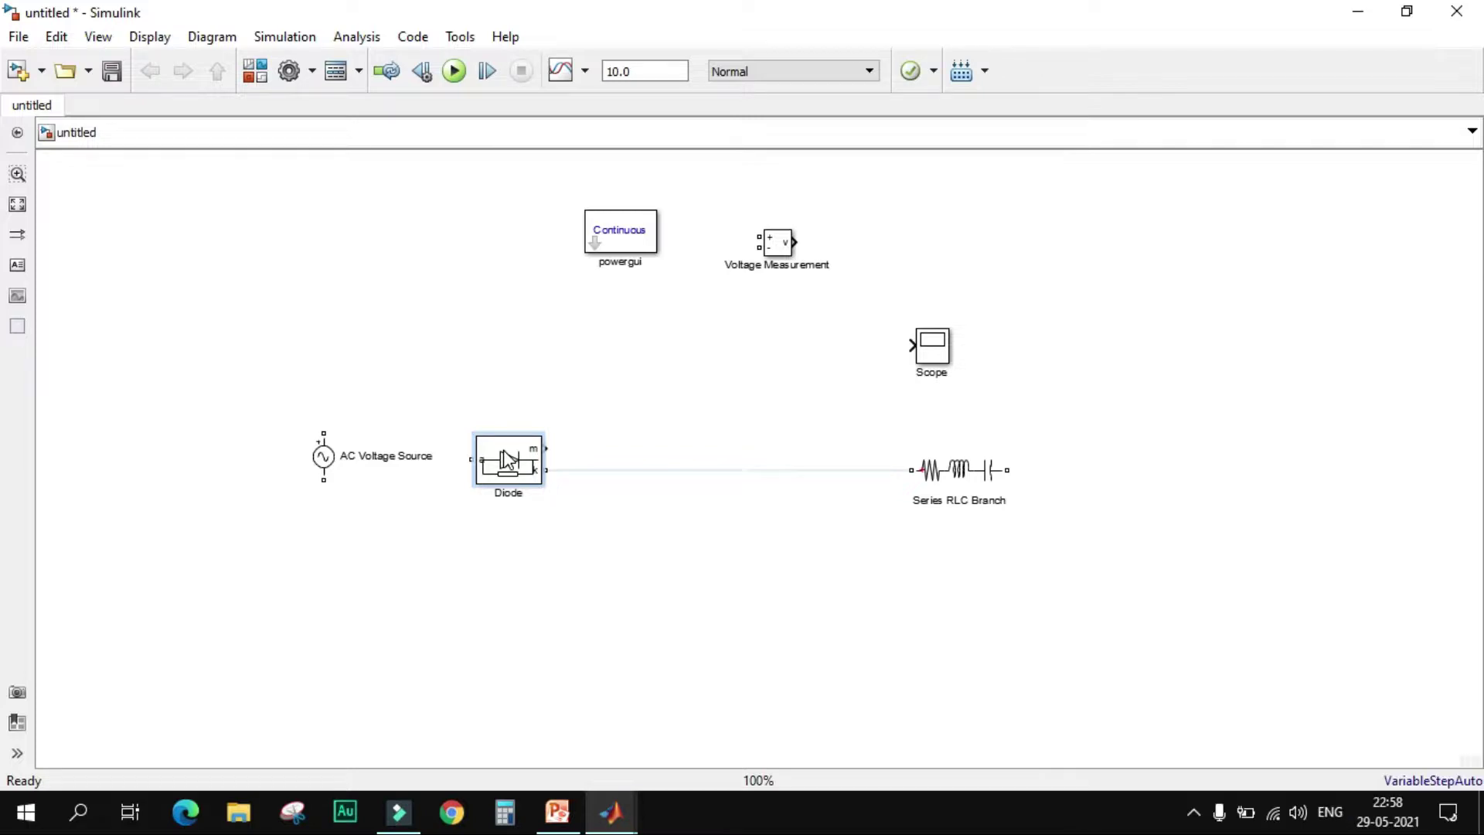
Set the AC Voltage Source's peak amplitude to 230*1.414 V and its frequency to 50 Hz.
left_click(326, 462)
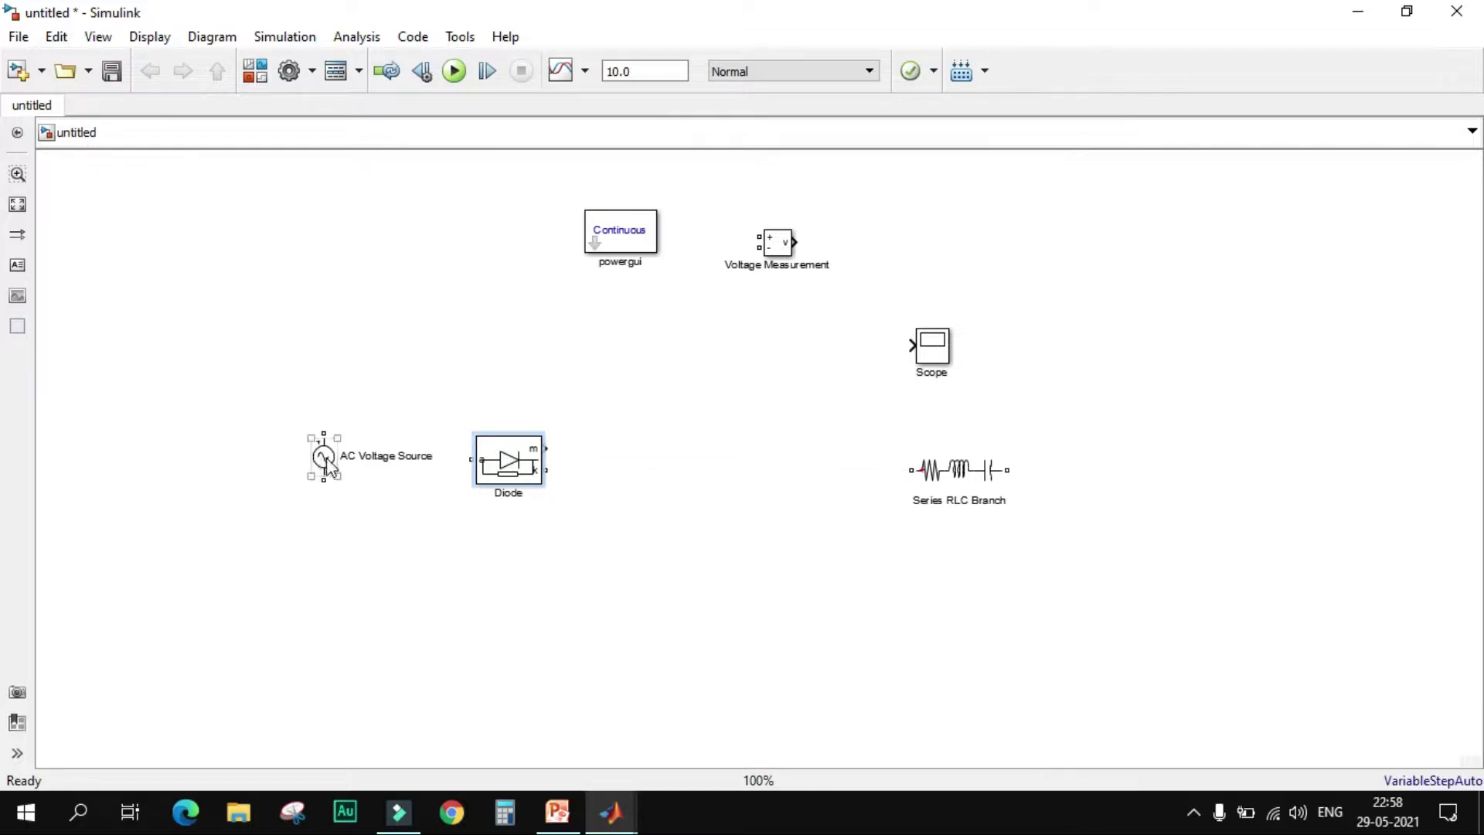
left_click(328, 464)
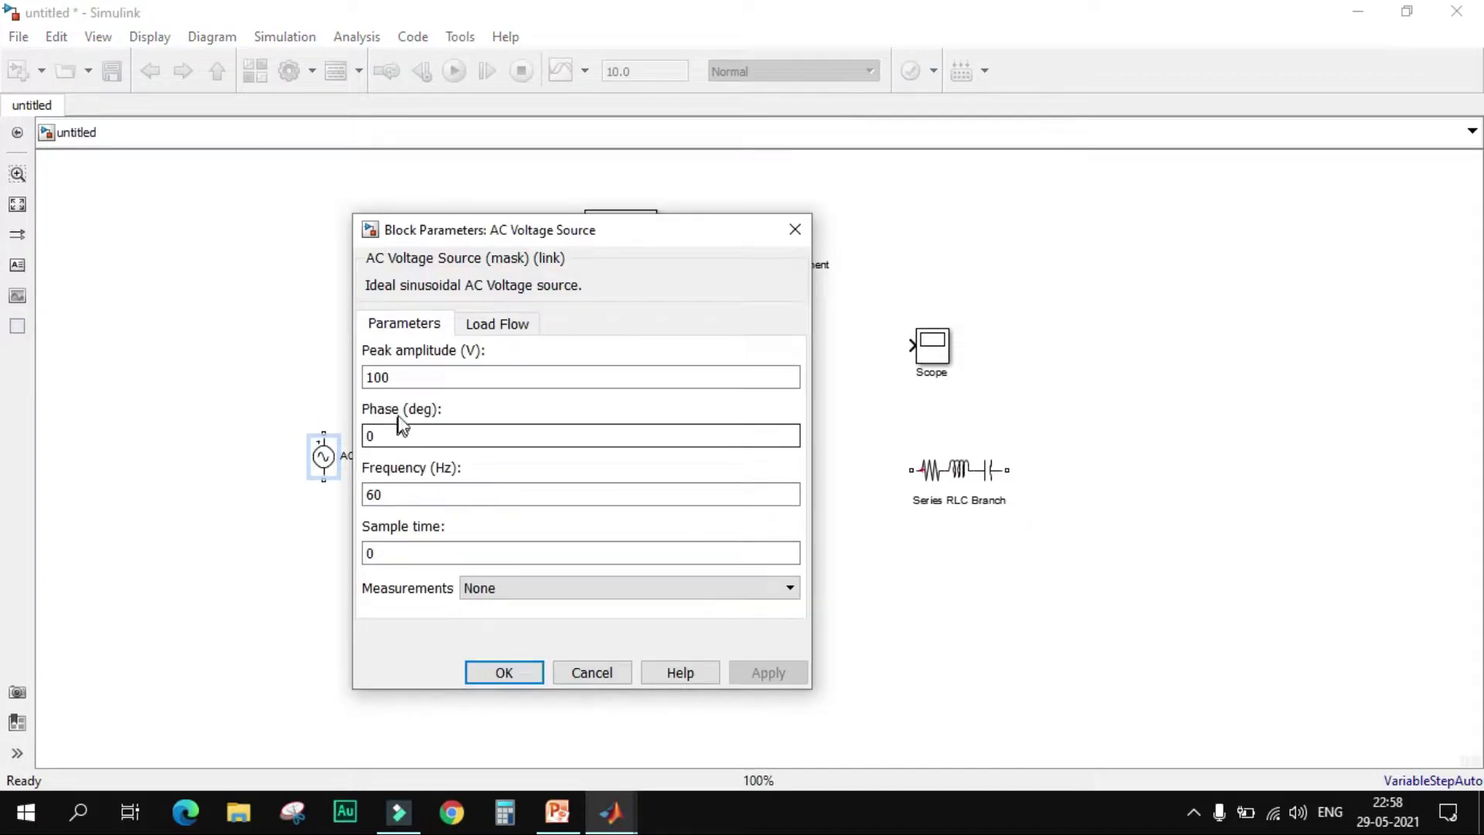
double_click(412, 379)
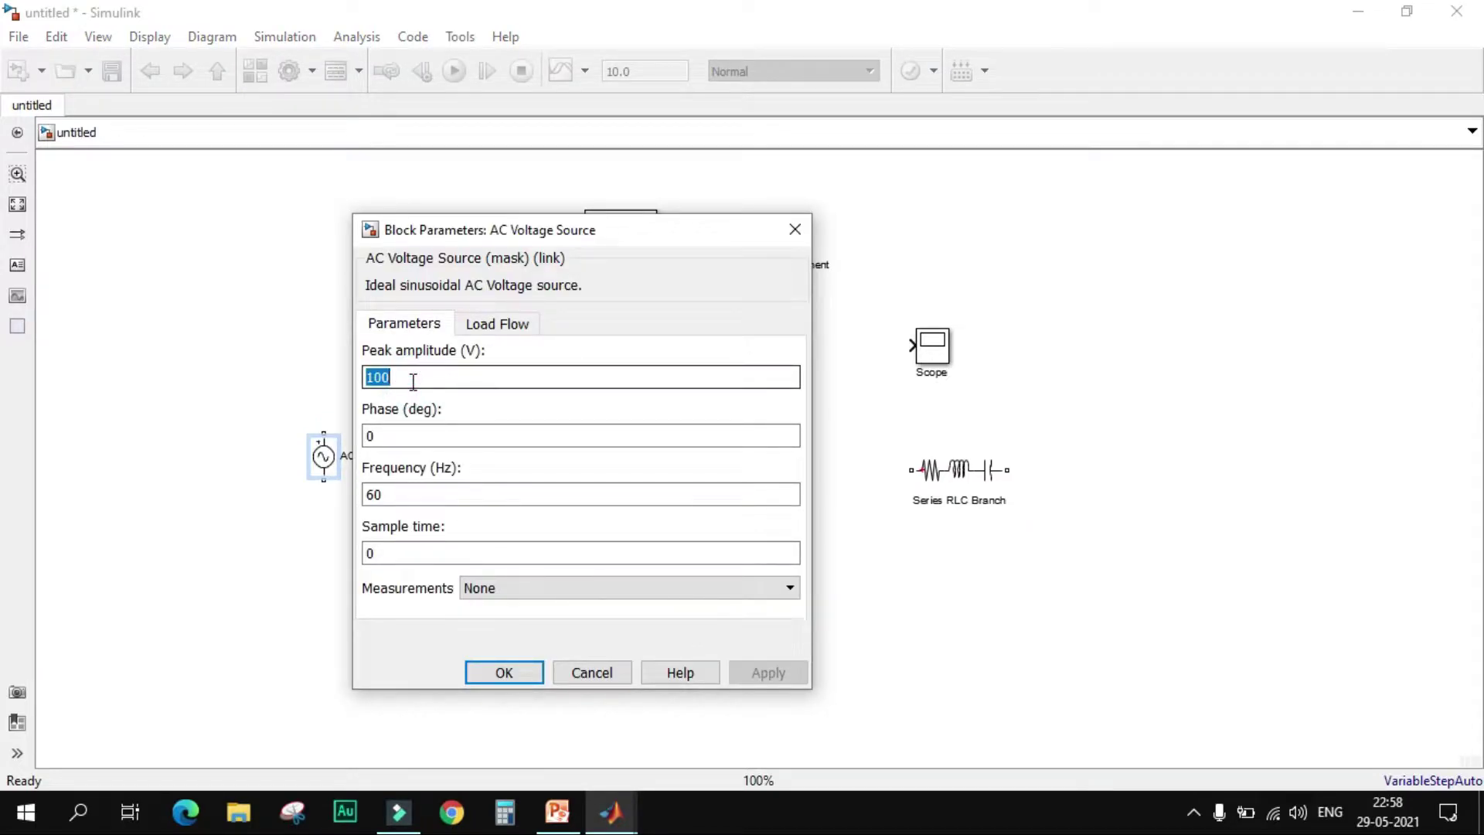
type("230*1.414")
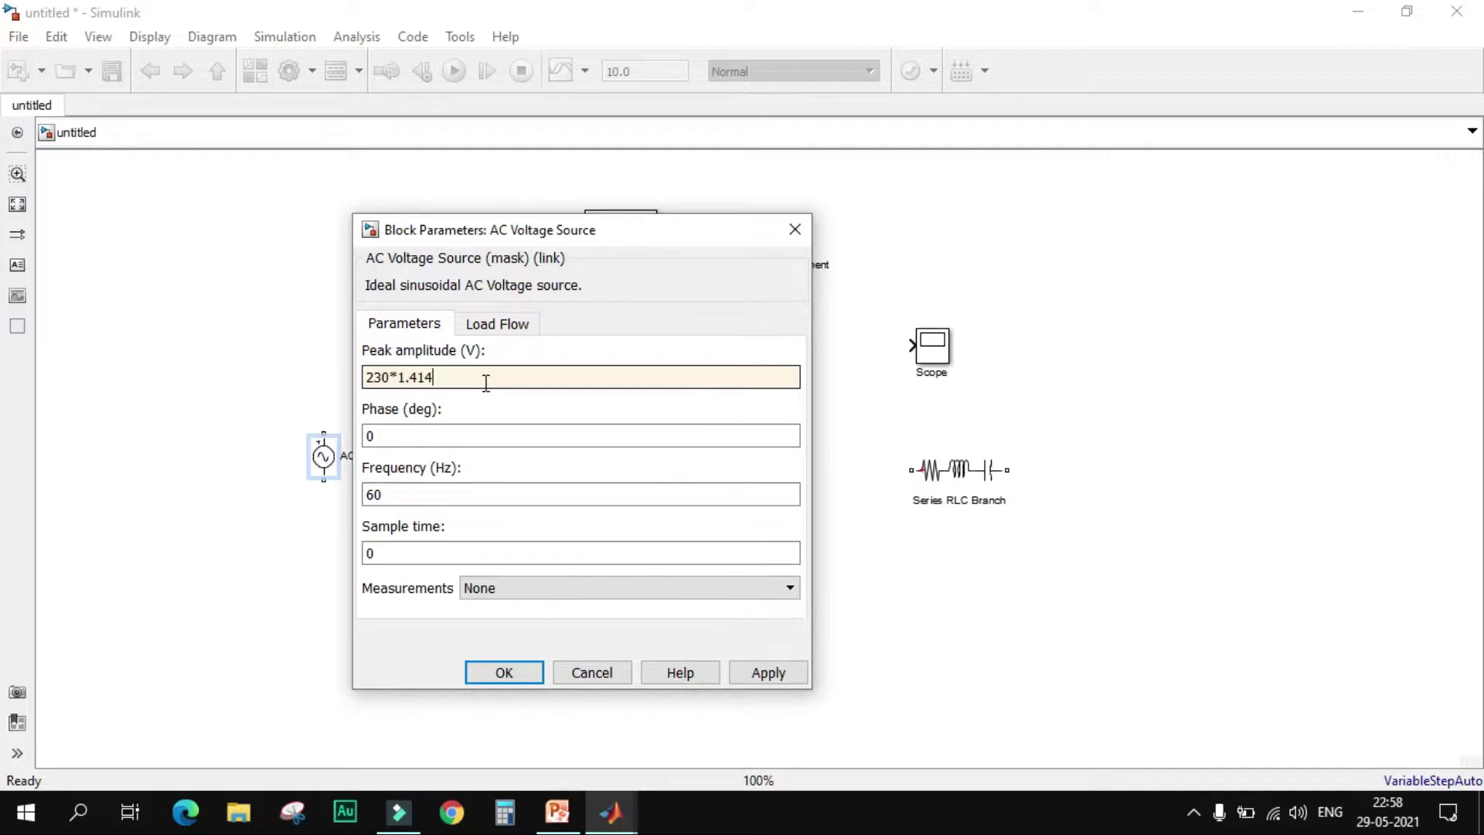
double_click(398, 495)
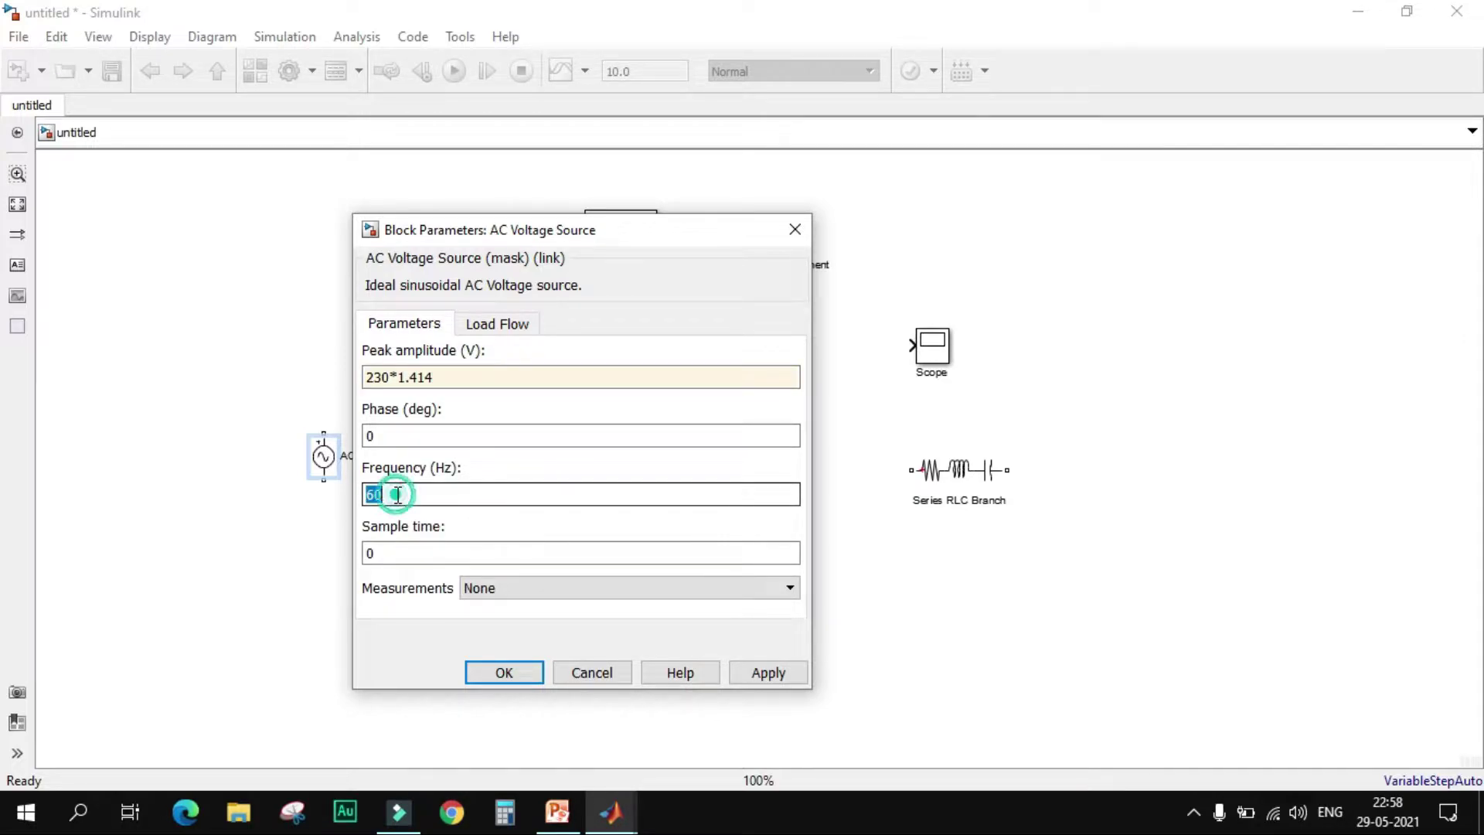
type("50")
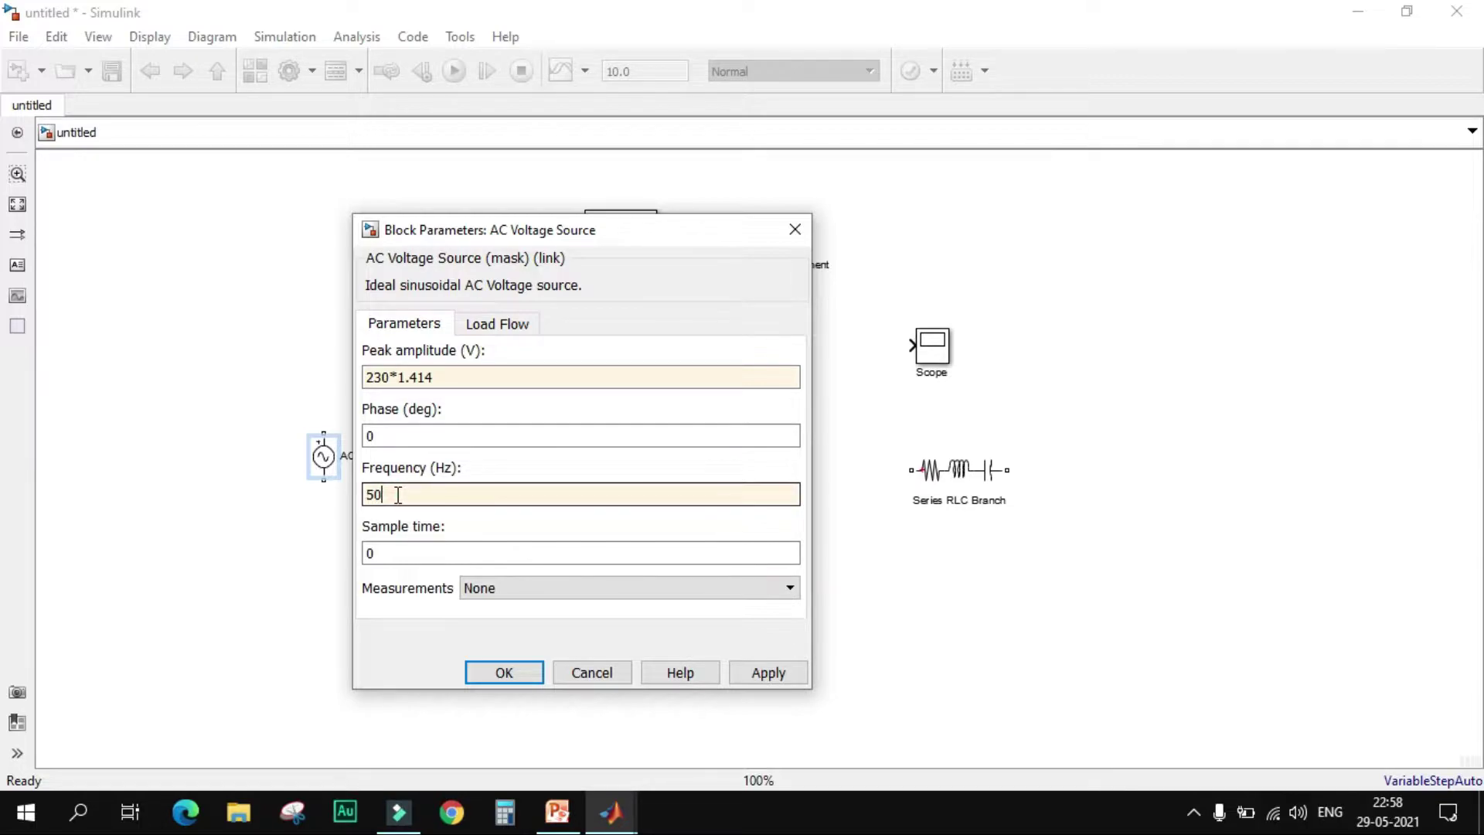
left_click(499, 665)
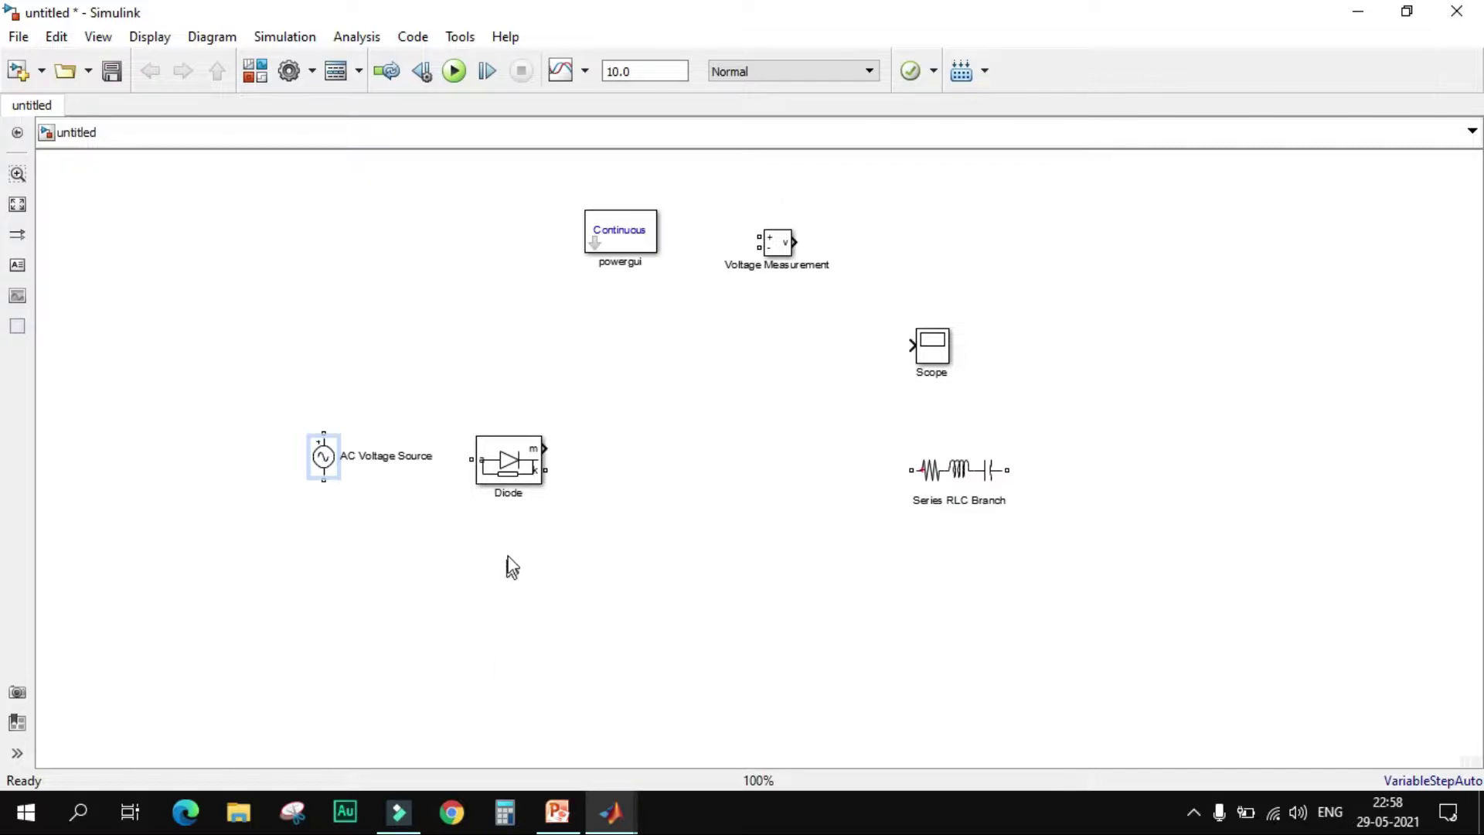
Shift the diode slightly towards the source and rotate it so that it stands vertically, pointing upward.
mouse_move(514, 477)
left_mouse_down()
mouse_move(504, 425)
mouse_move(506, 479)
left_mouse_up()
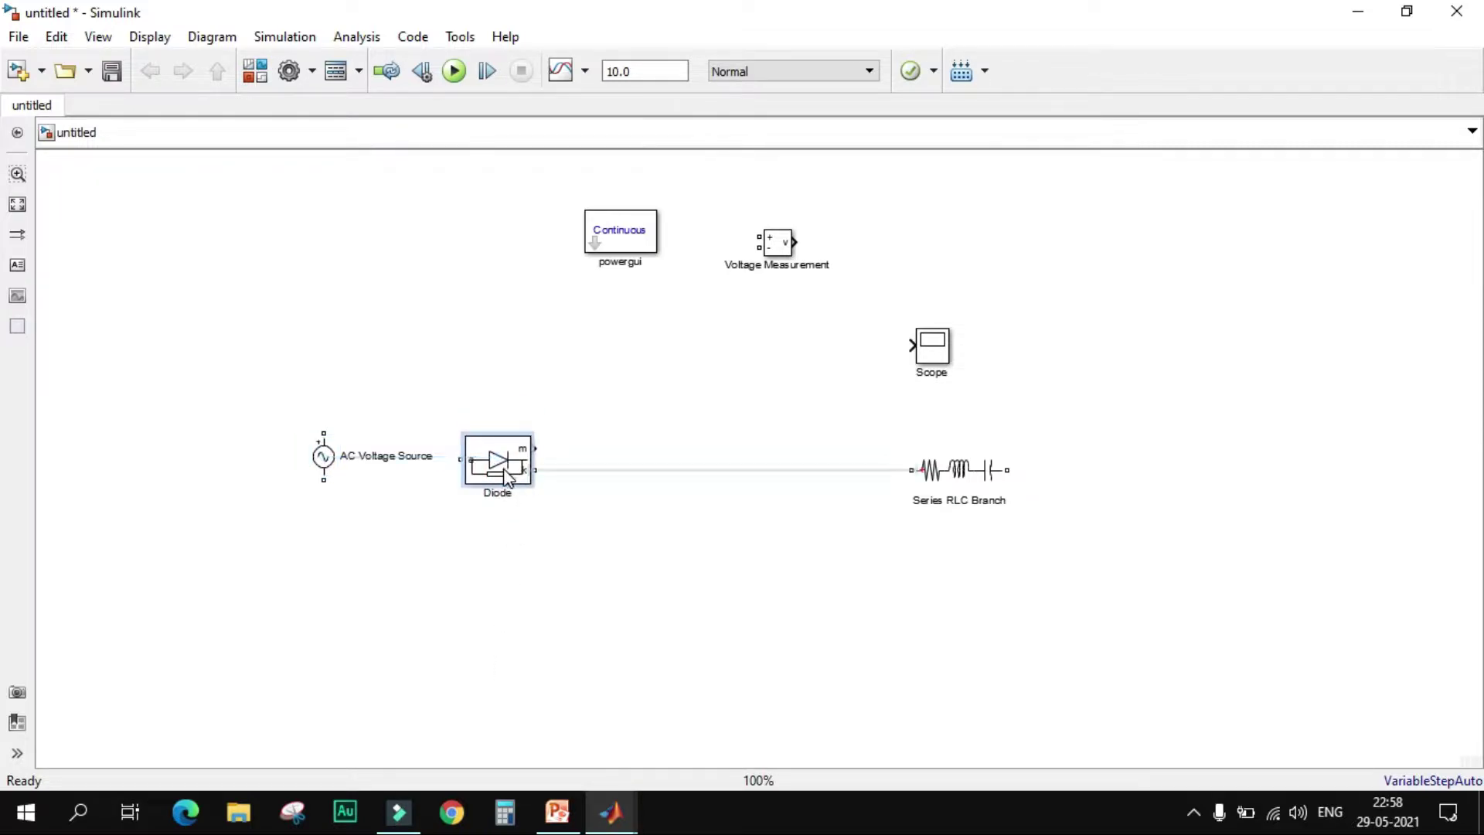
key("ctrl+r")
key("ctrl+r")
key("ctrl+r")
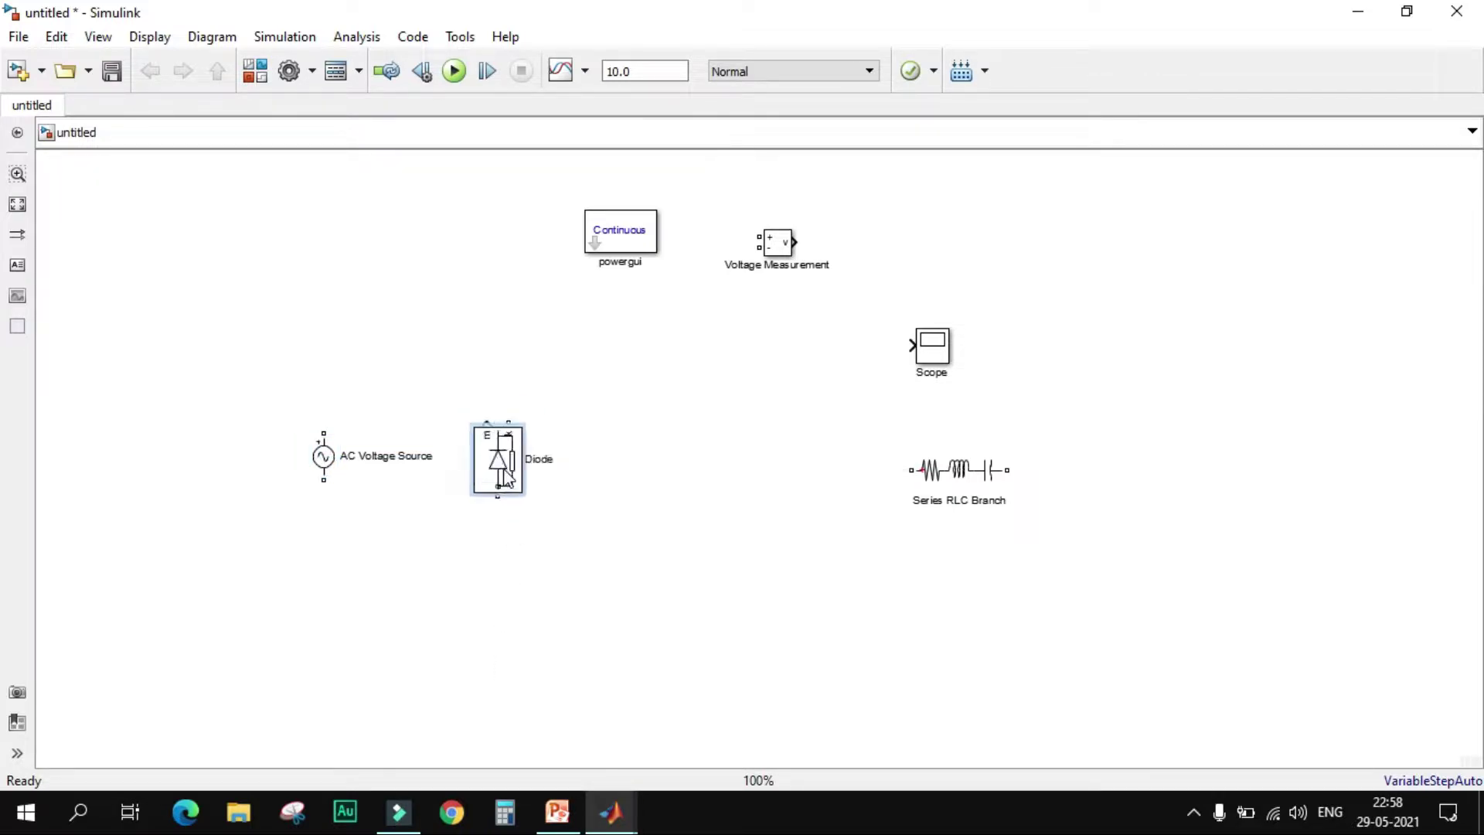
Turn off the measurement port in the diode's block parameters.
double_click(506, 477)
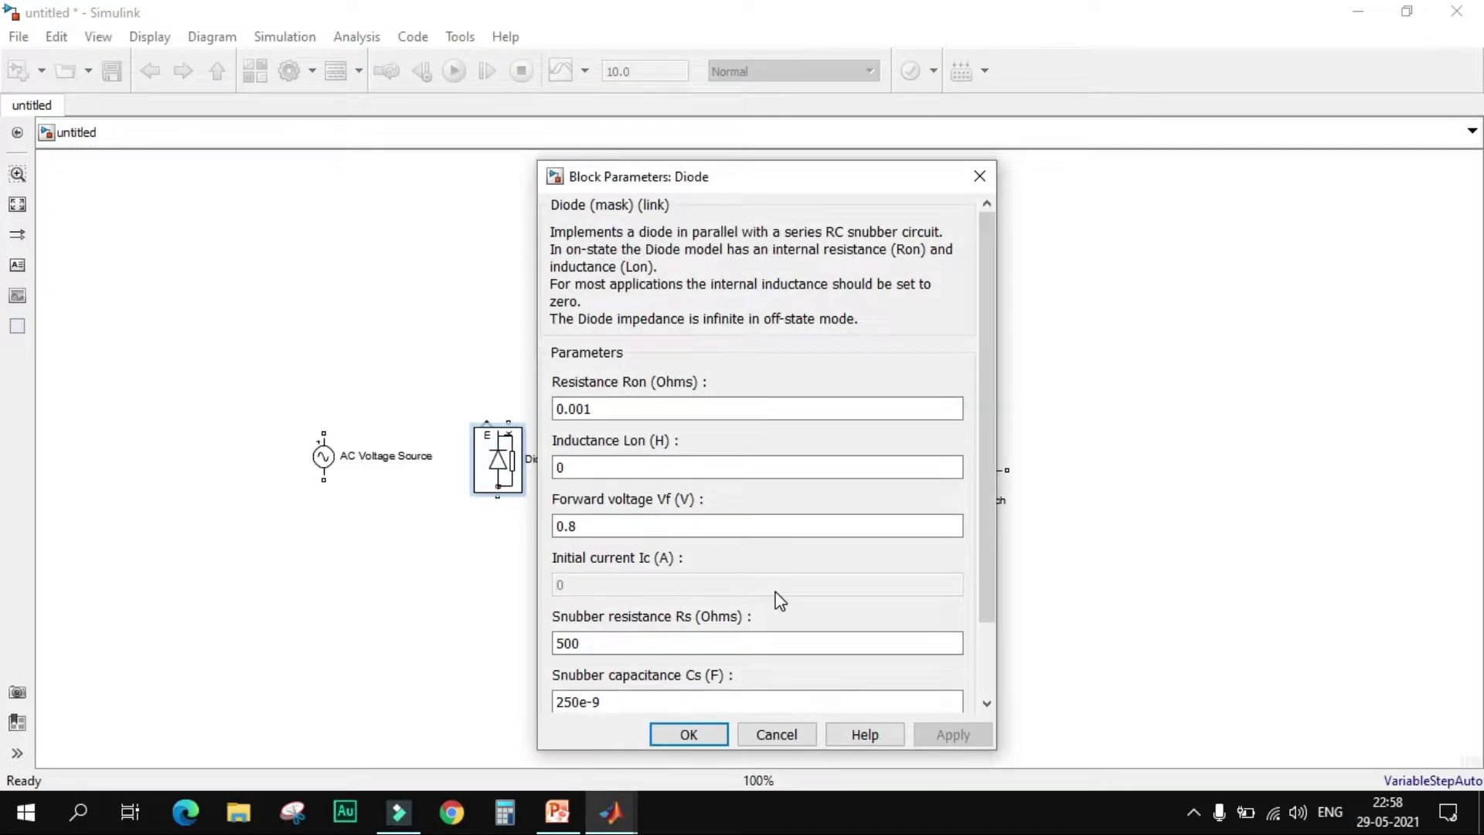
scroll(780, 602, "down", 3)
left_click(652, 647)
left_click(685, 735)
Make three copies of the diode and arrange all four in a two-by-two grid beside the AC source.
left_click_drag(502, 433, 666, 448)
key("ctrl+v")
key("ctrl+v")
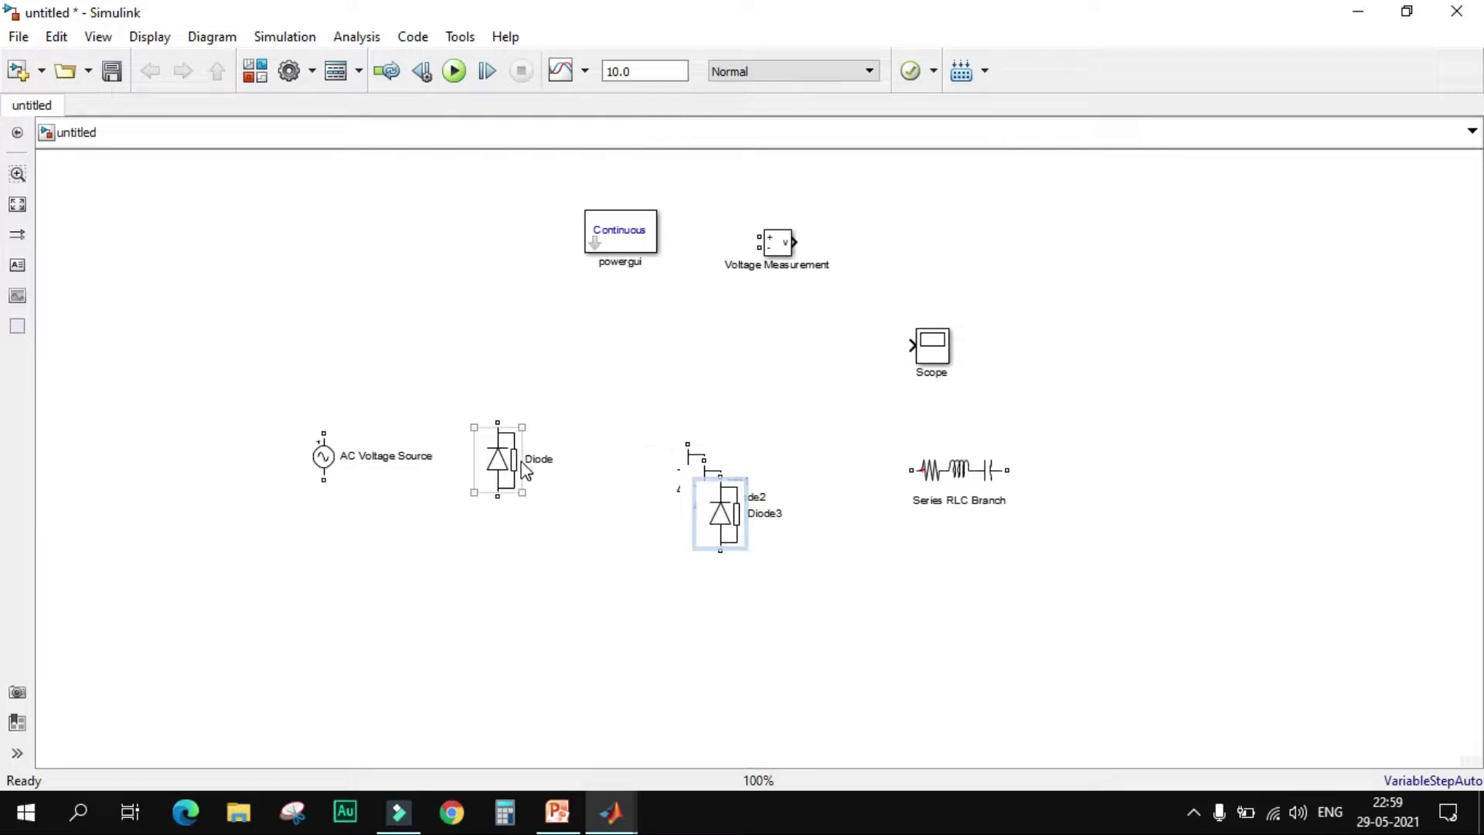
left_click_drag(713, 506, 504, 590)
left_click(716, 490)
left_click_drag(718, 501, 625, 588)
left_click_drag(699, 480, 623, 459)
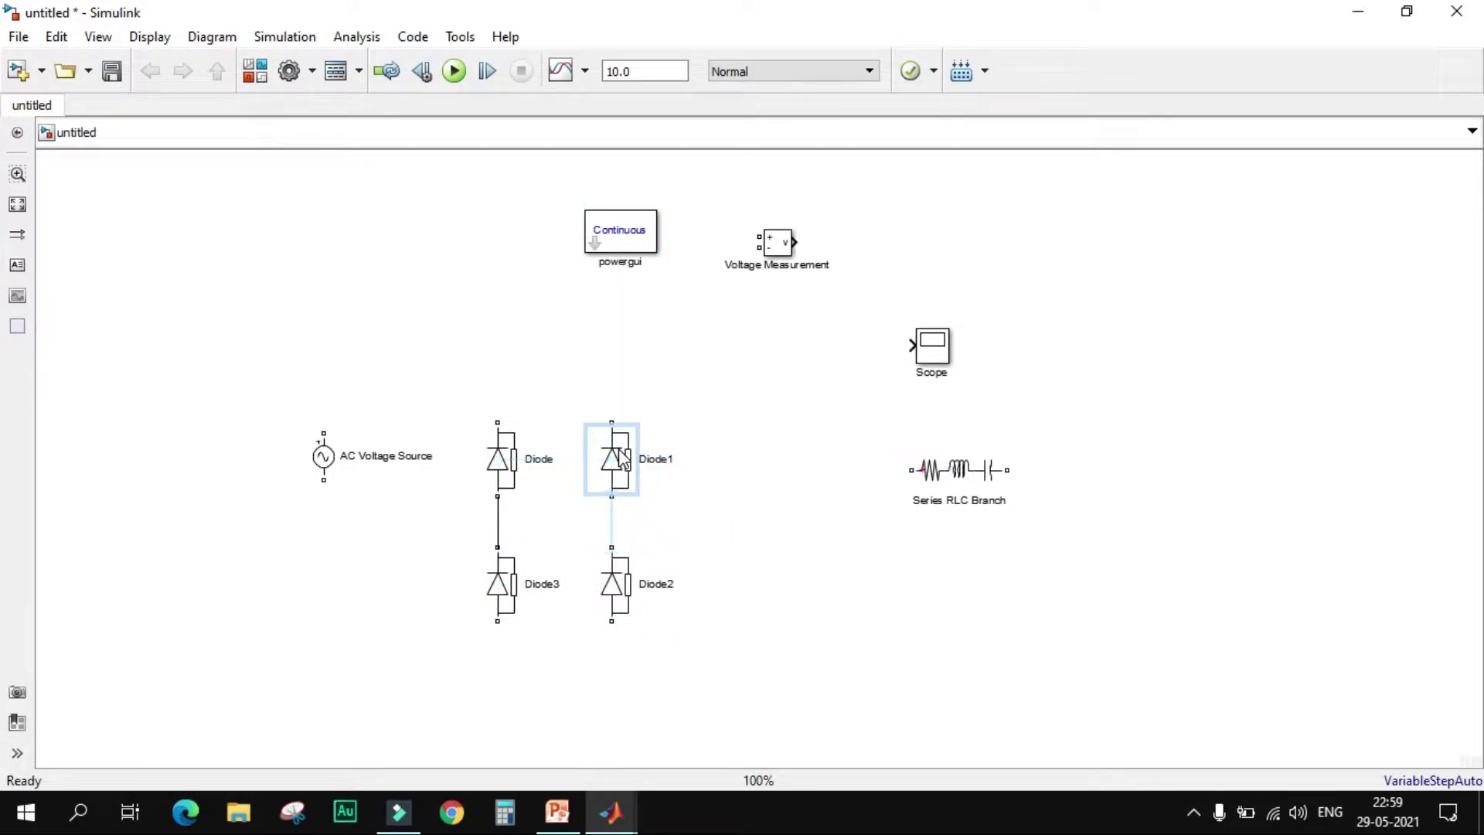
Wire the four diodes into a closed bridge and move its upper and lower connecting wires outward from the diodes.
mouse_move(497, 418)
left_mouse_down()
mouse_move(547, 395)
mouse_move(611, 418)
left_mouse_up()
left_click(511, 589)
left_click_drag(497, 623, 612, 621)
left_click(616, 551)
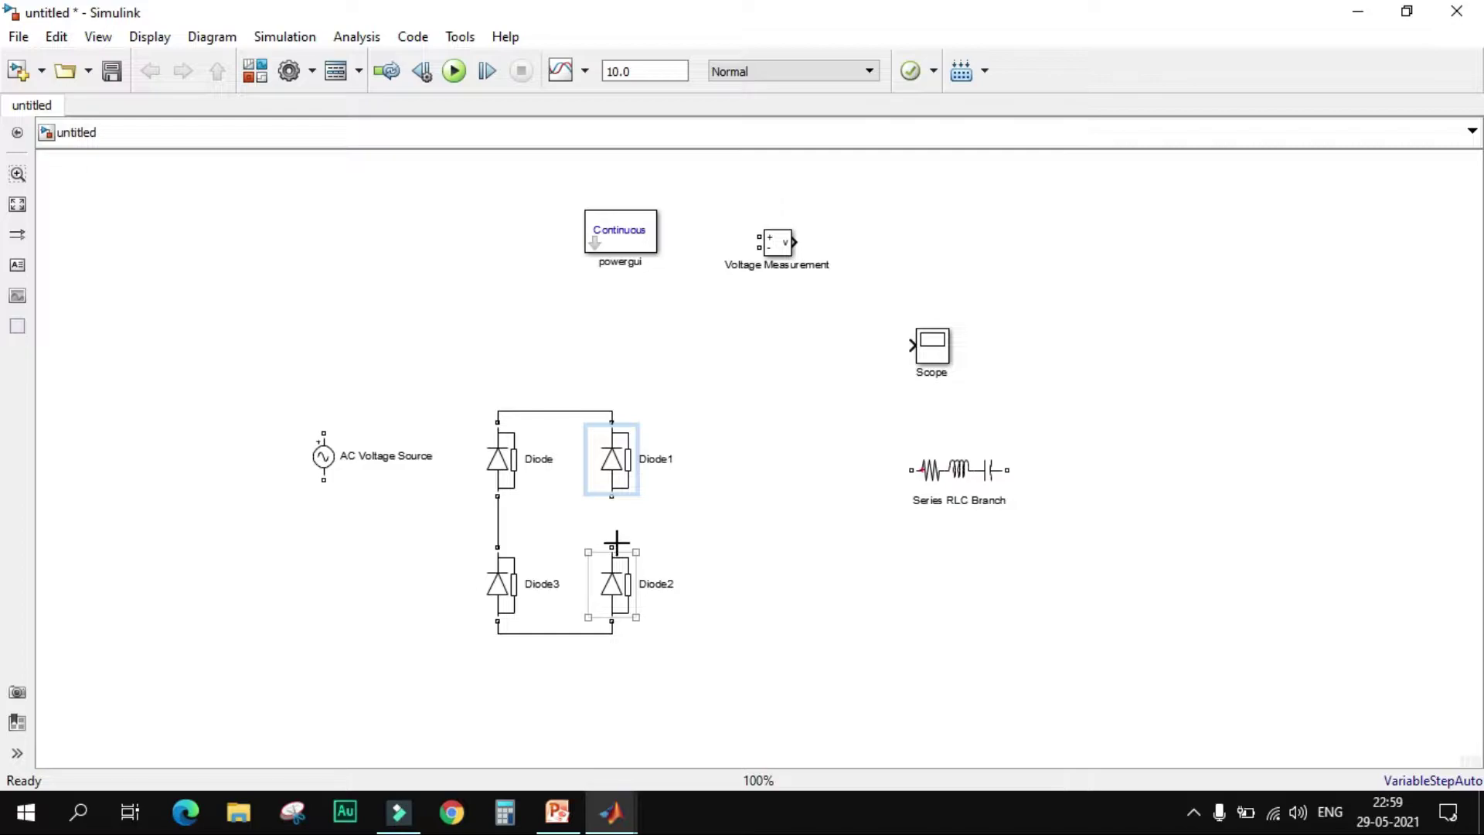
left_click_drag(612, 547, 612, 498)
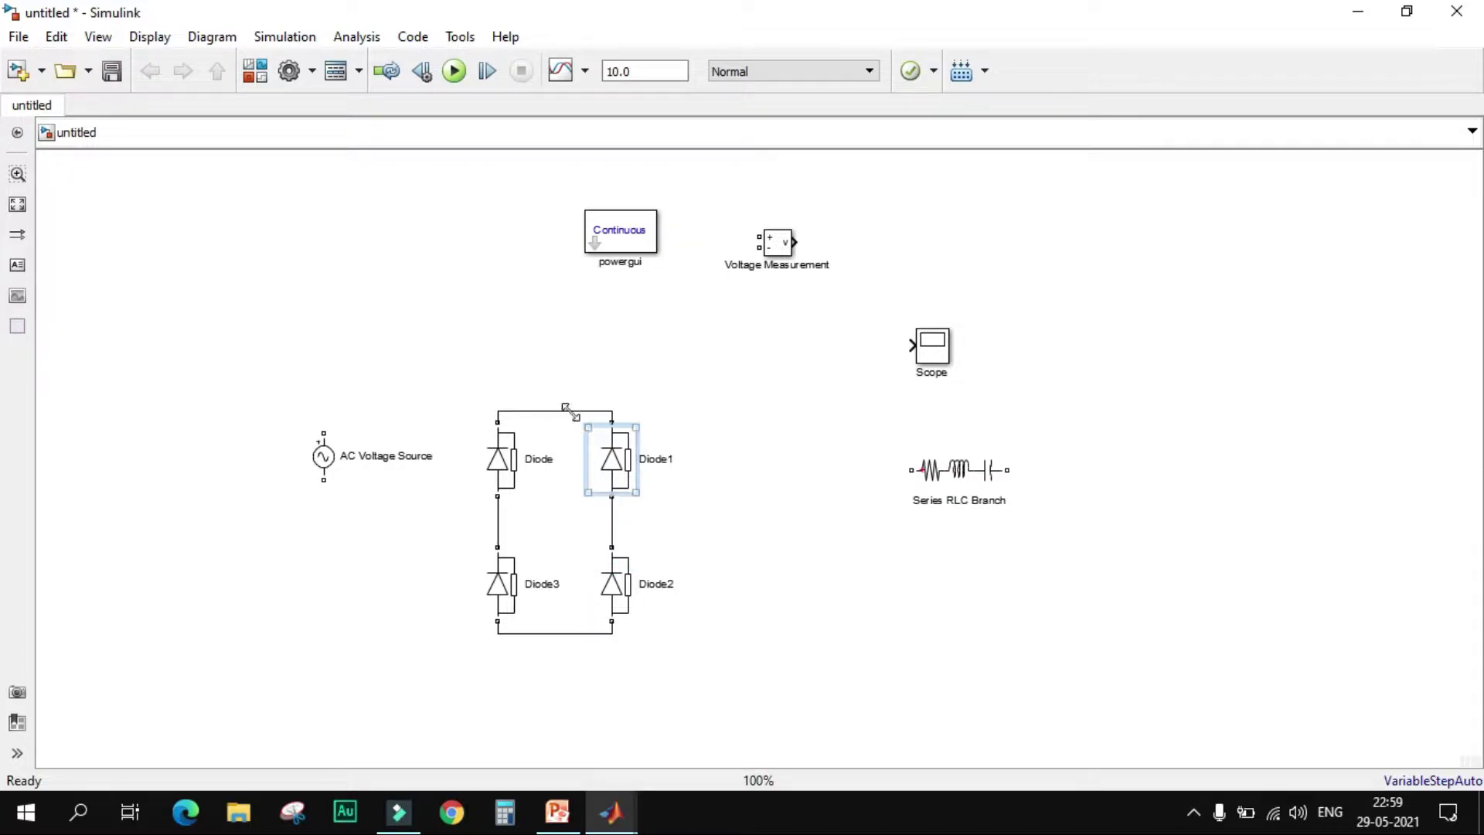
left_click_drag(557, 412, 553, 383)
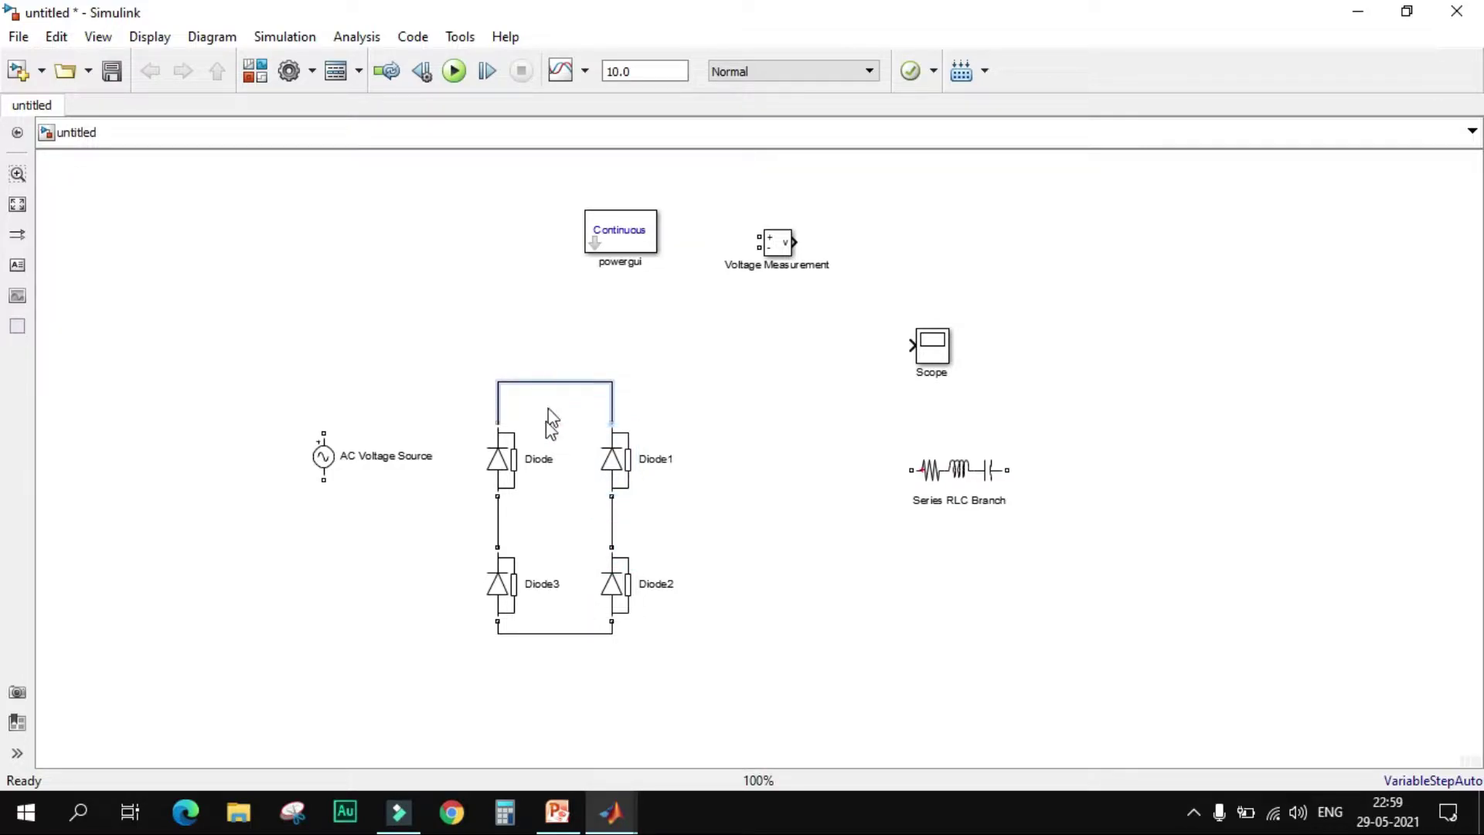
left_click_drag(548, 636, 549, 663)
Move the AC Voltage Source down to the bridge's mid-height and rename it Vin.
left_click_drag(328, 467, 346, 538)
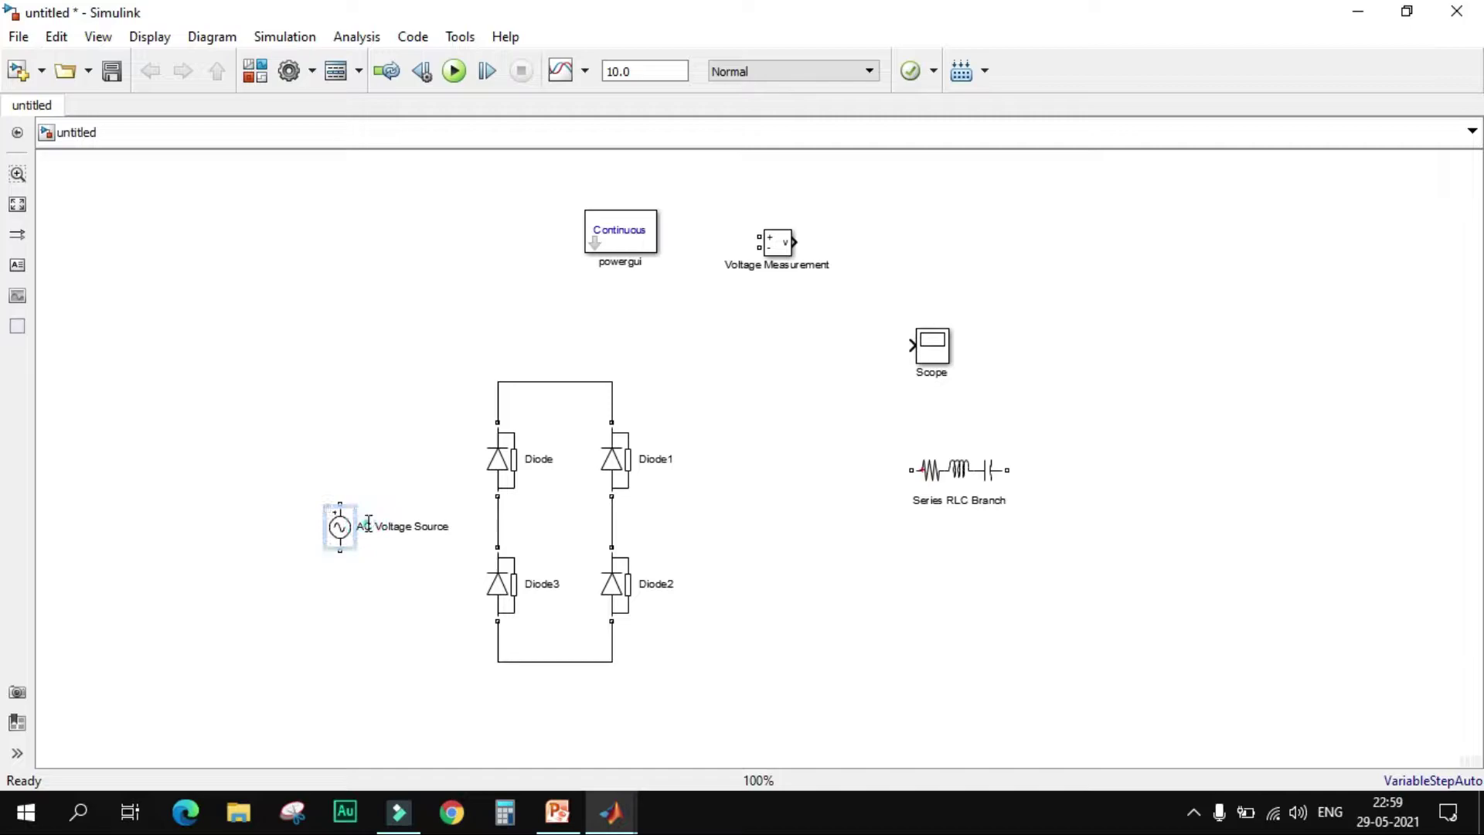
double_click(368, 522)
type("Vin")
left_click(392, 607)
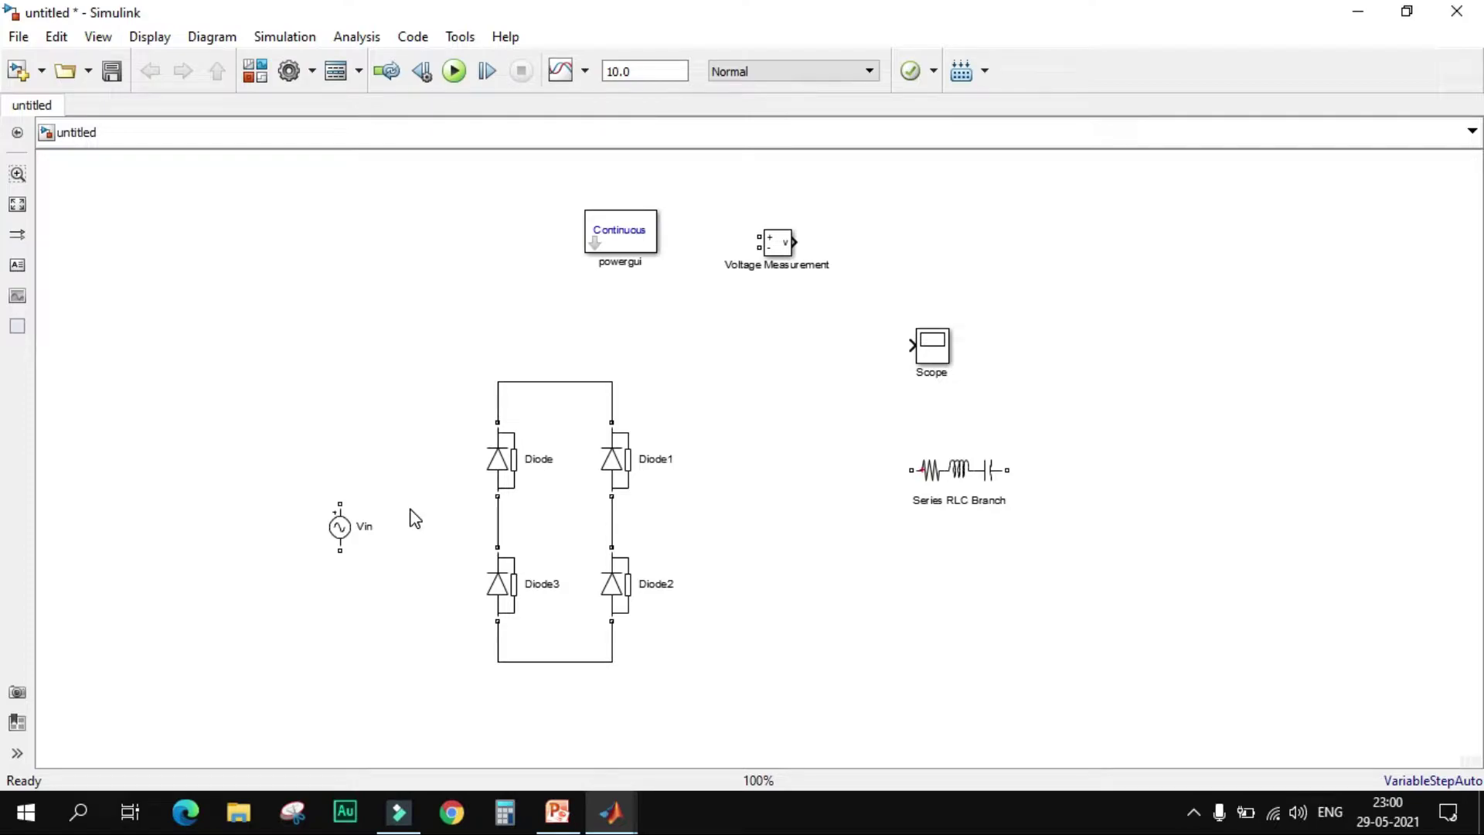
Move Vin closer to the bridge and connect its two terminals to the midpoints of the two diode legs.
left_click_drag(342, 529, 497, 515)
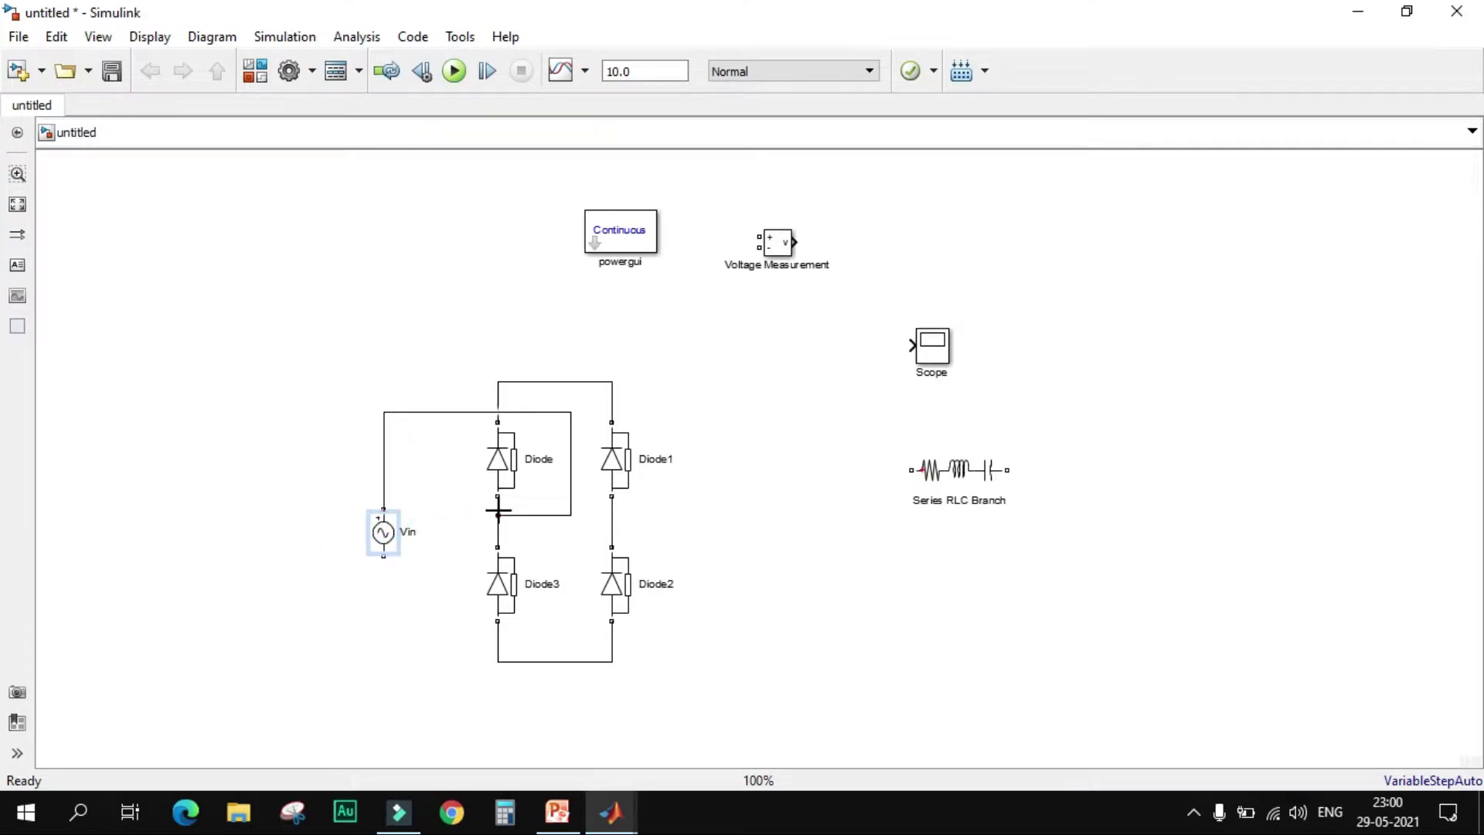
left_click_drag(386, 557, 612, 526)
left_click(427, 522)
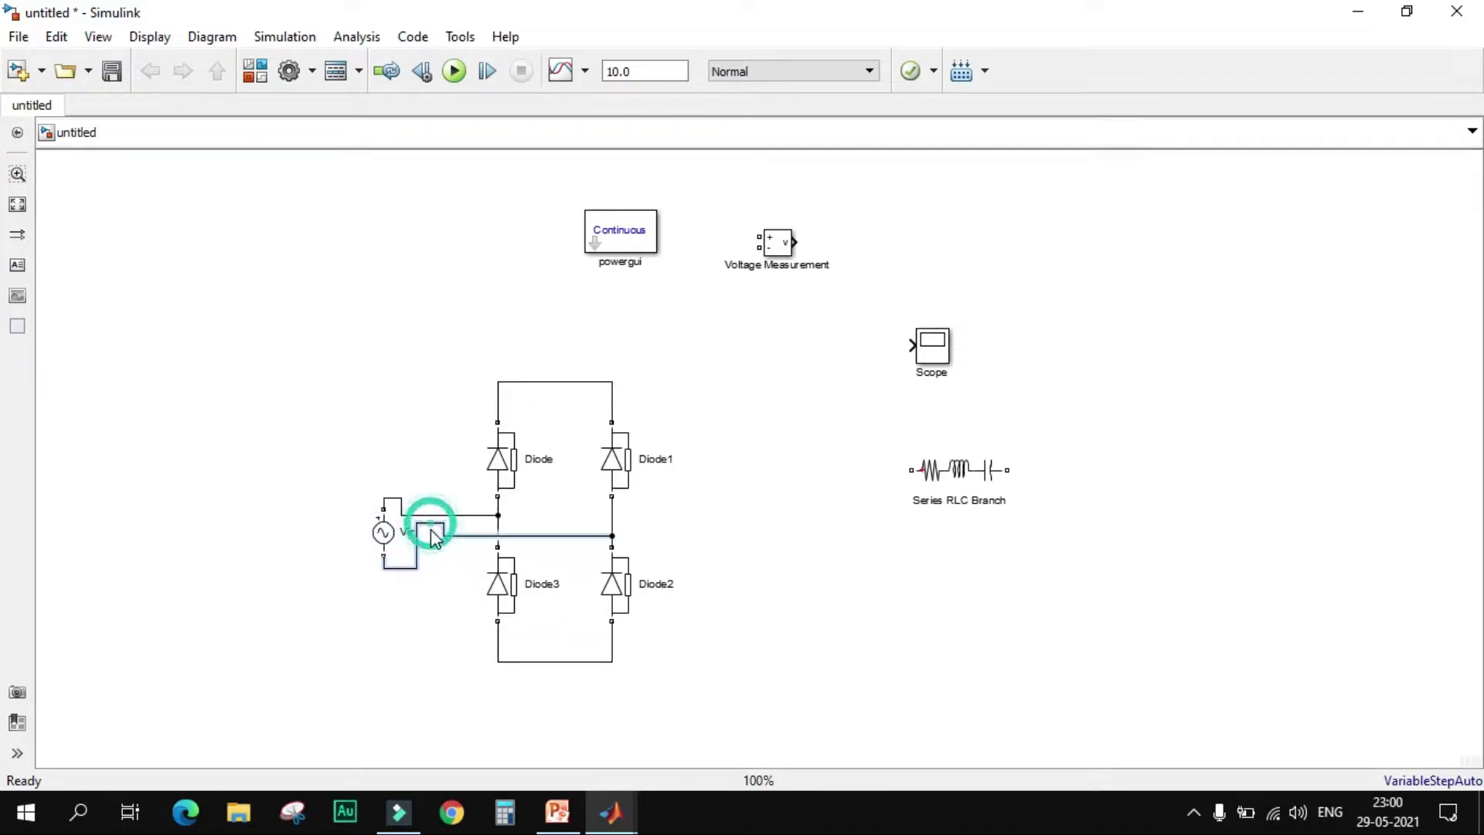
Move the Series RLC Branch closer to the diode bridge and configure it as branch type R with resistance R.
left_click_drag(955, 481, 793, 541)
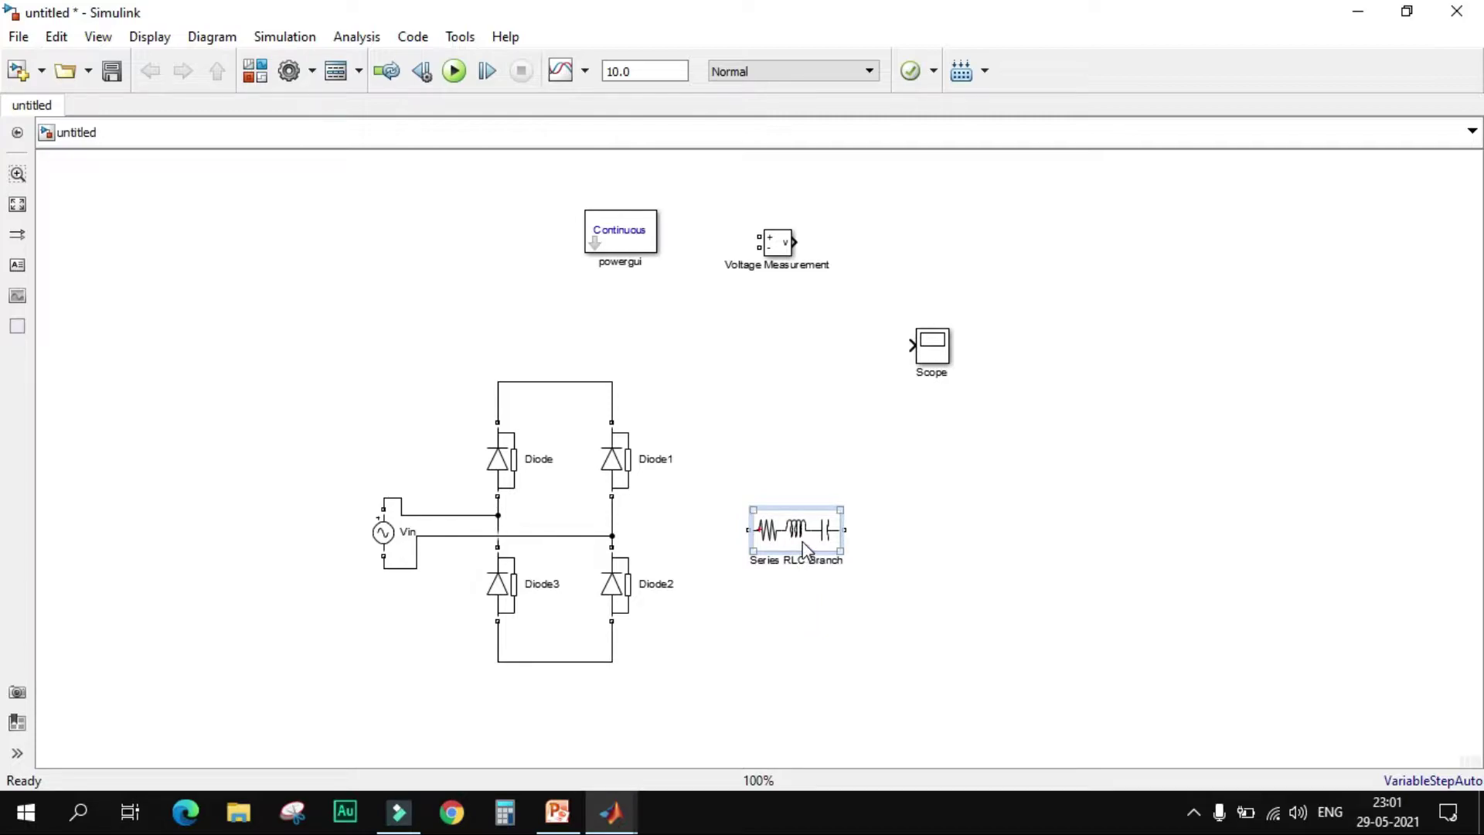
double_click(799, 515)
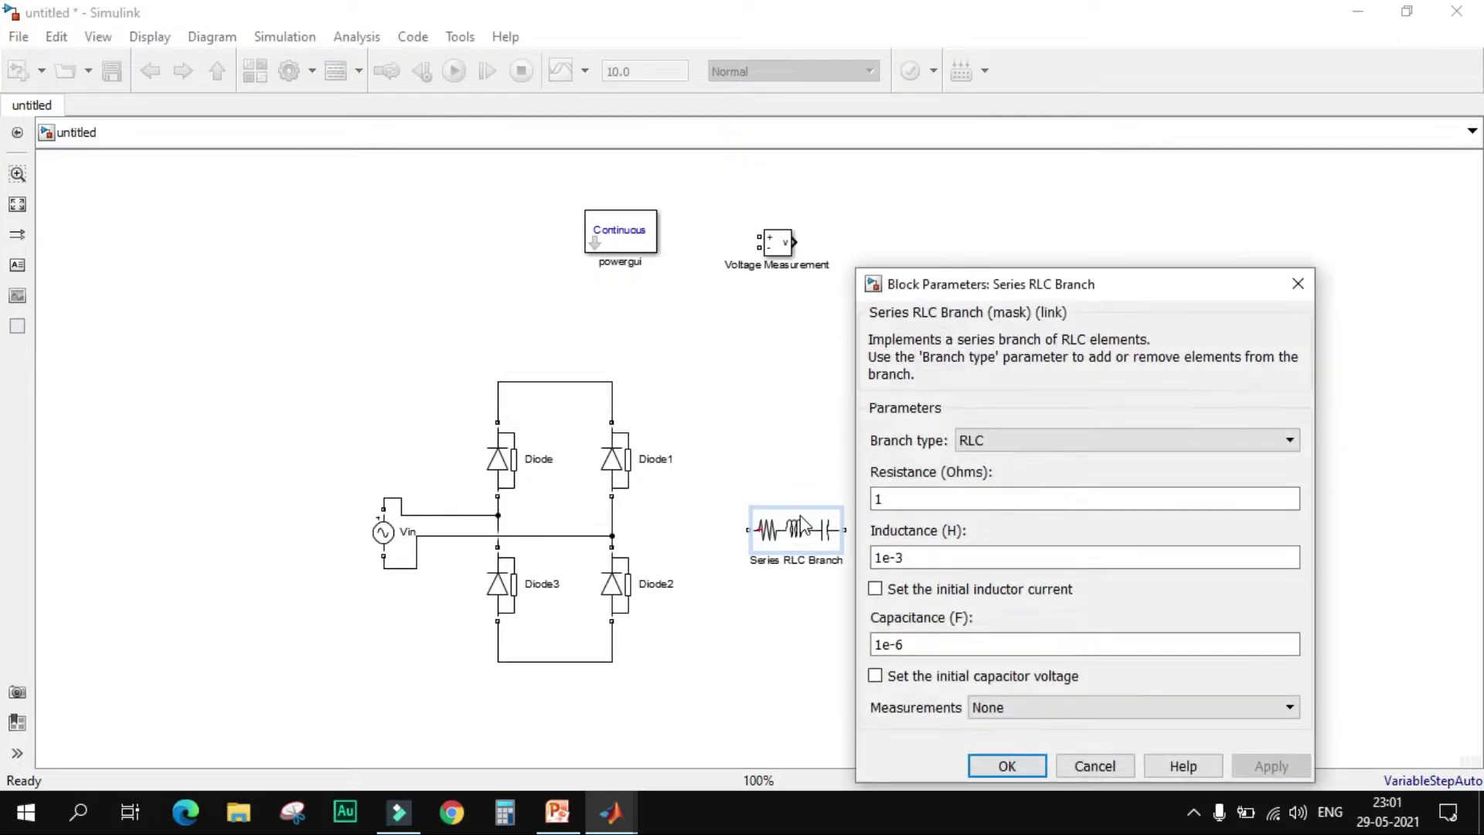
left_click(1028, 441)
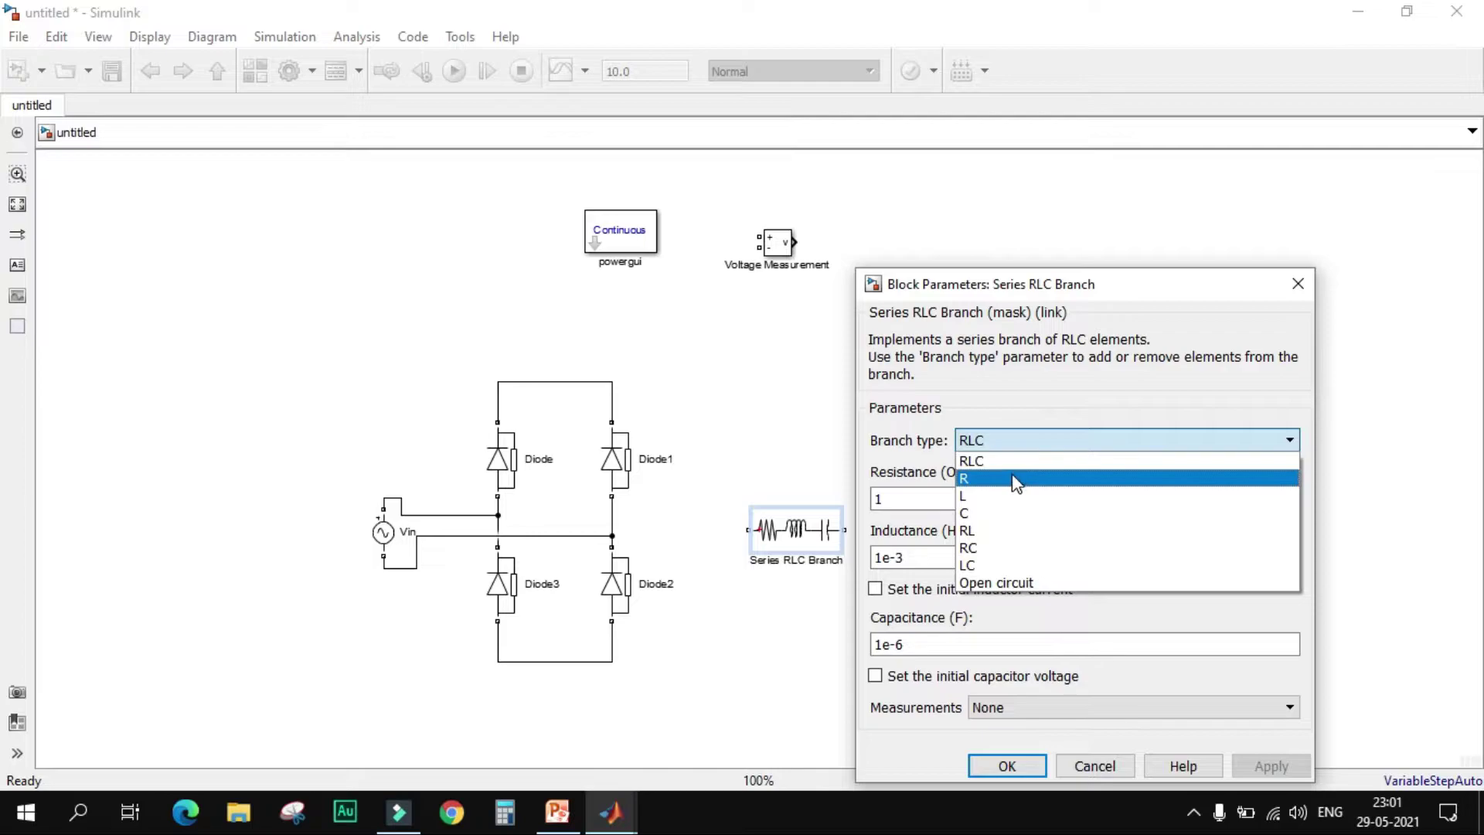
left_click(1017, 484)
double_click(906, 495)
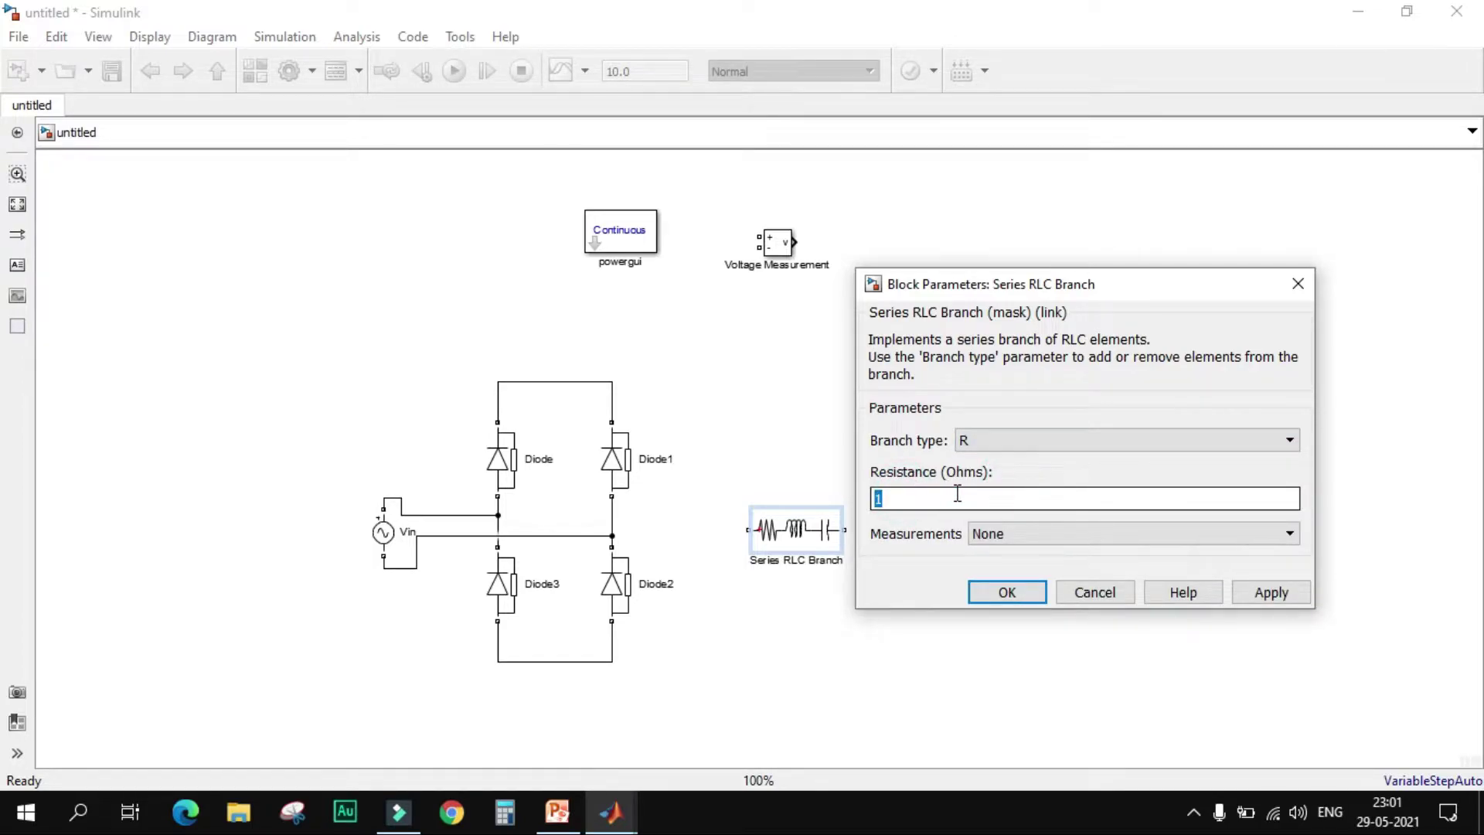
type("8")
left_click(998, 592)
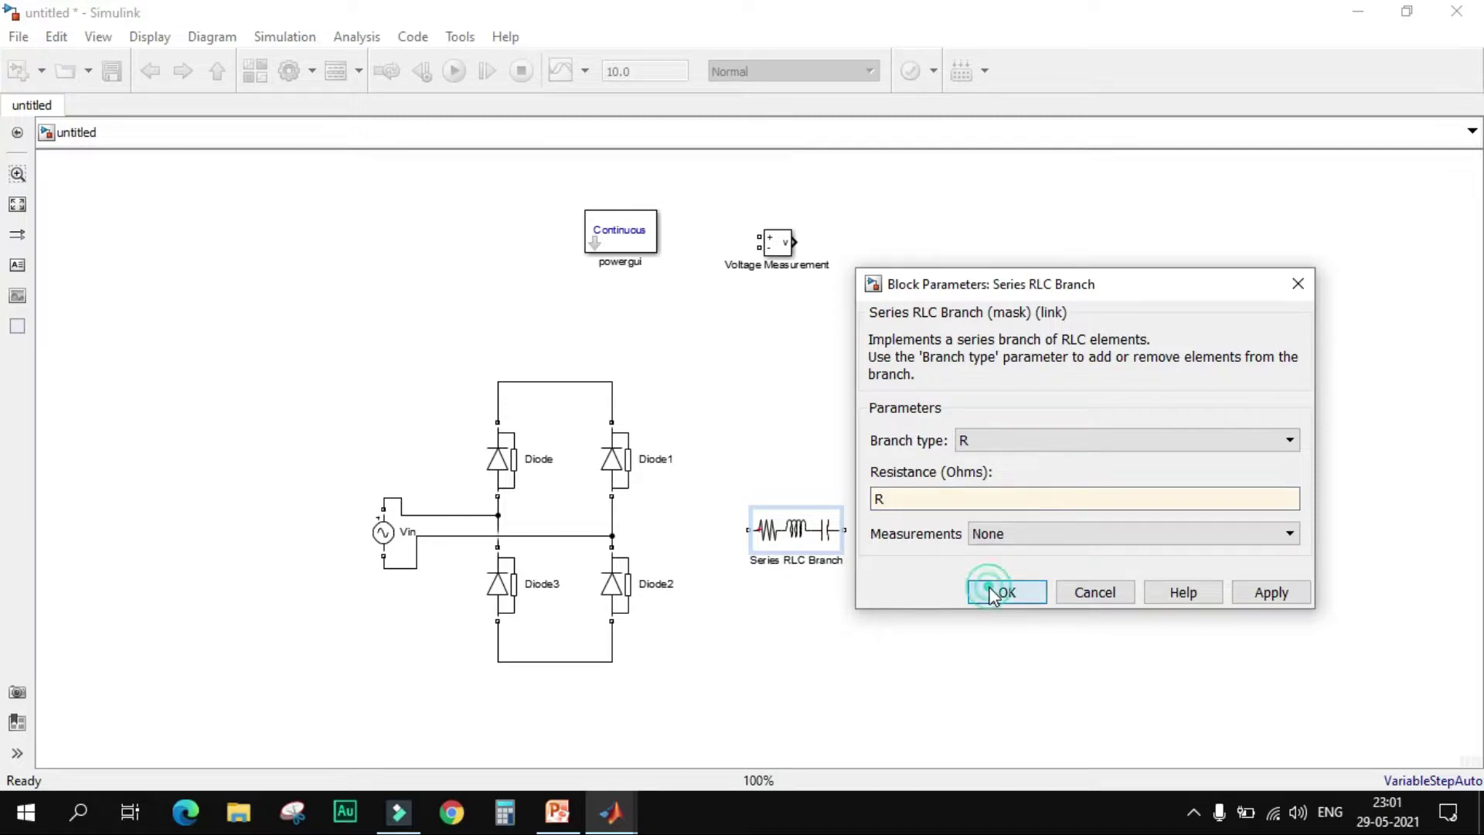
Rotate the resistor branch upright and connect its terminals to the bridge's upper and lower output wires.
key("ctrl+r")
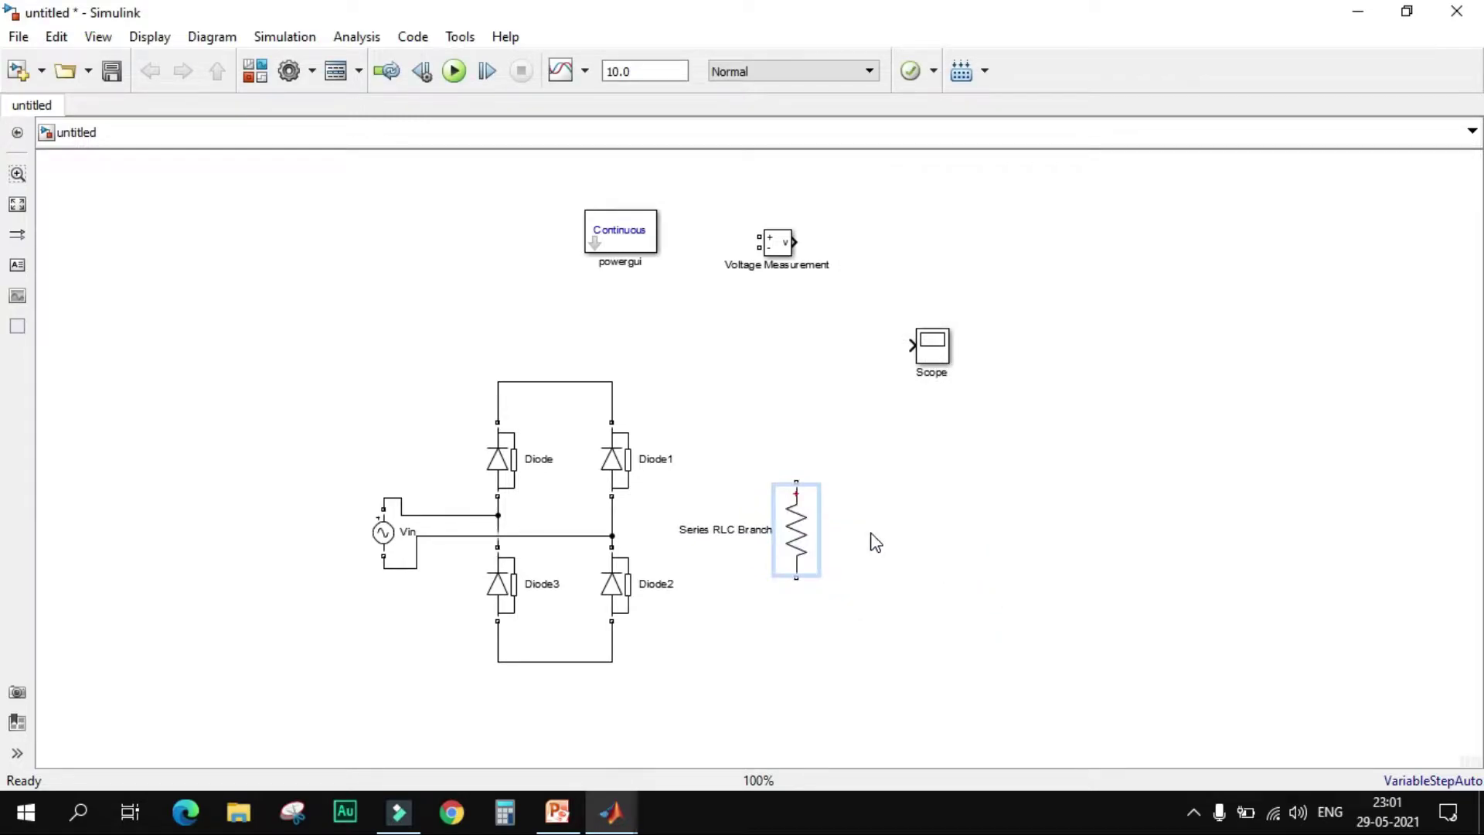
left_click_drag(796, 481, 612, 384)
left_click_drag(797, 578, 612, 661)
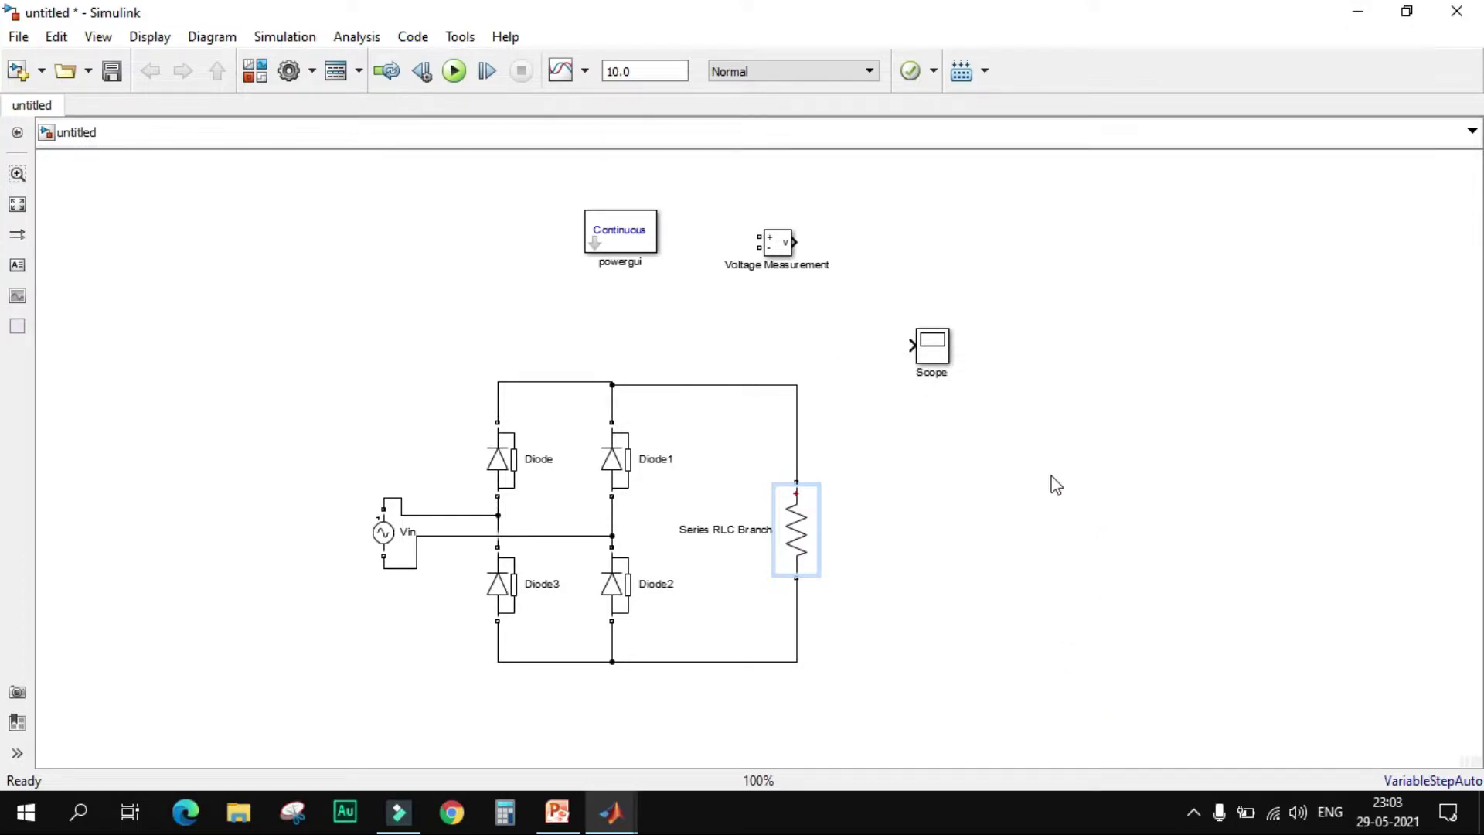
Review the resistor branch's type and resistance parameters.
left_click(789, 510)
left_click(802, 528)
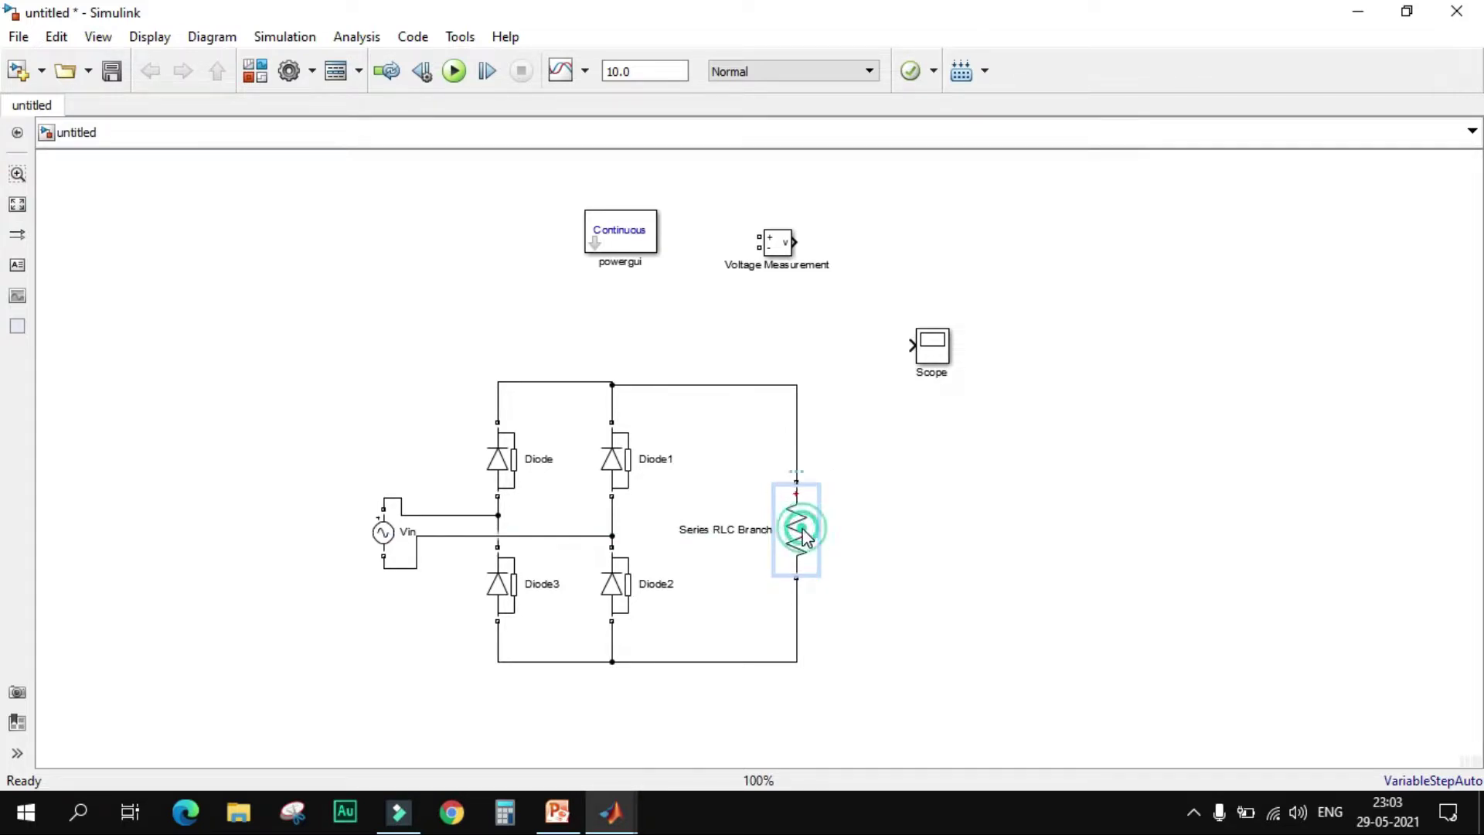
double_click(803, 531)
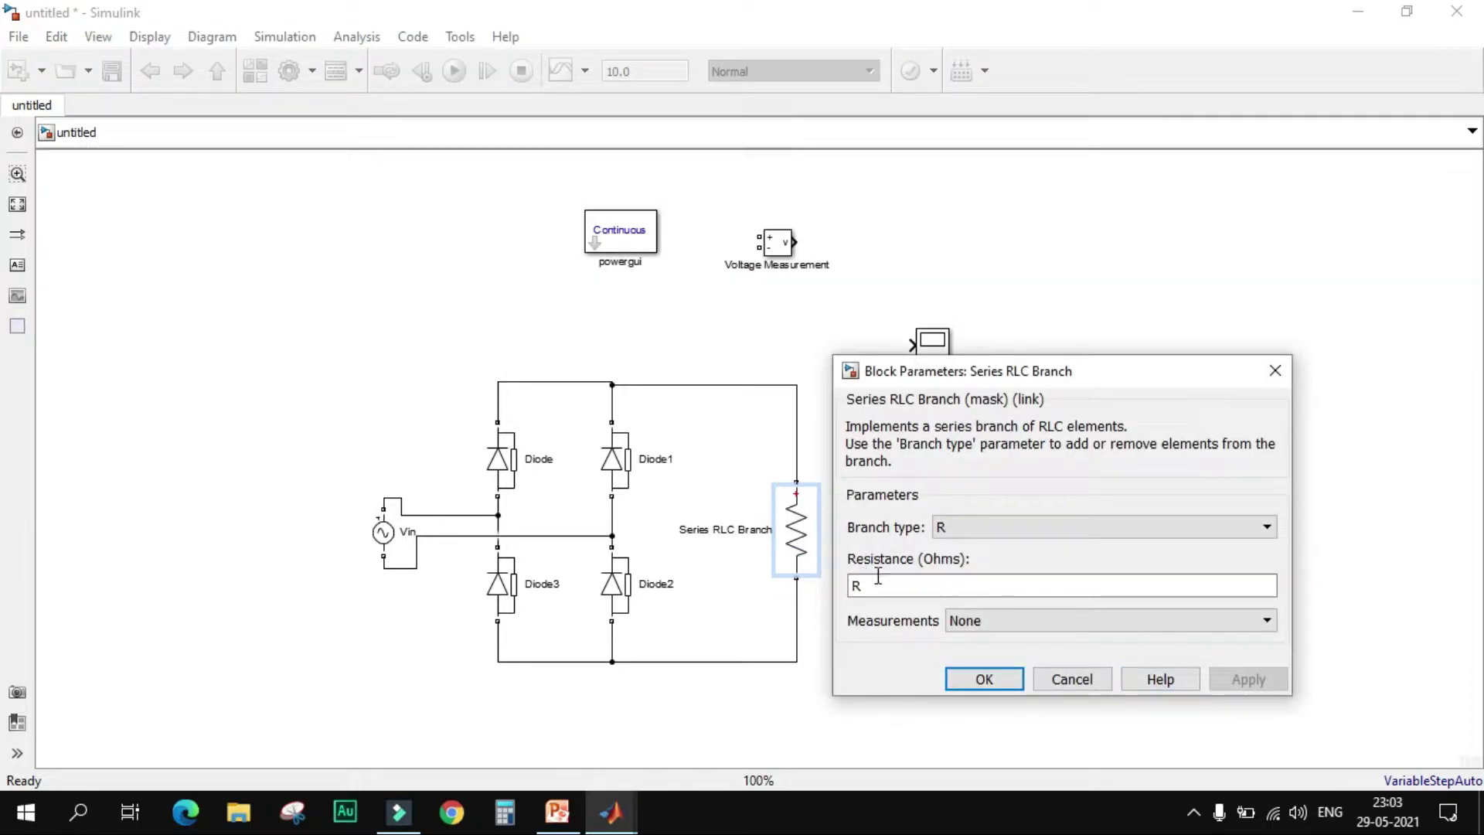
left_click(980, 679)
Switch to MATLAB and create a new script containing V = 230;, P = 1; and R = V * V / P.
left_click(413, 733)
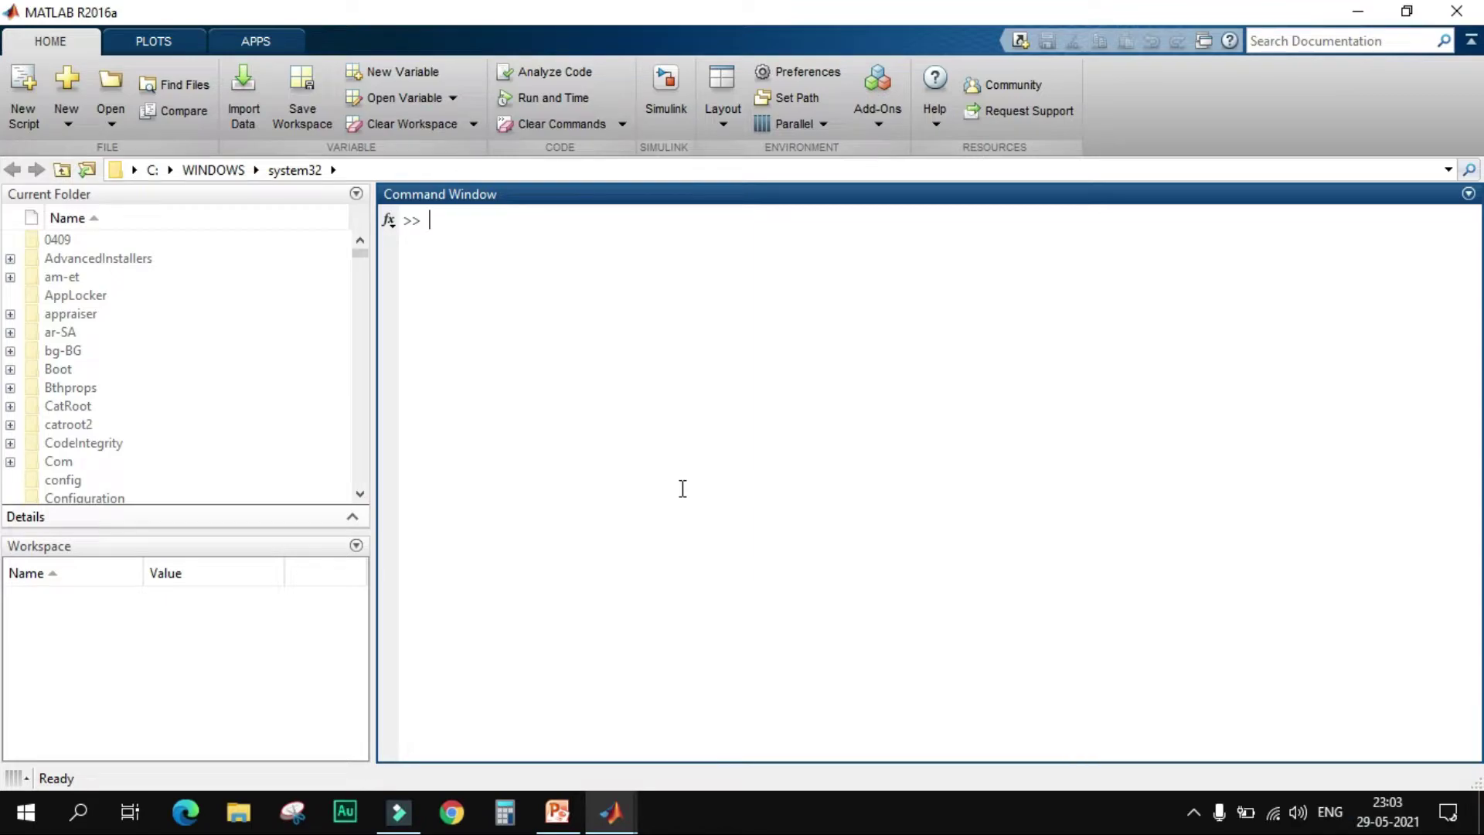
left_click(63, 124)
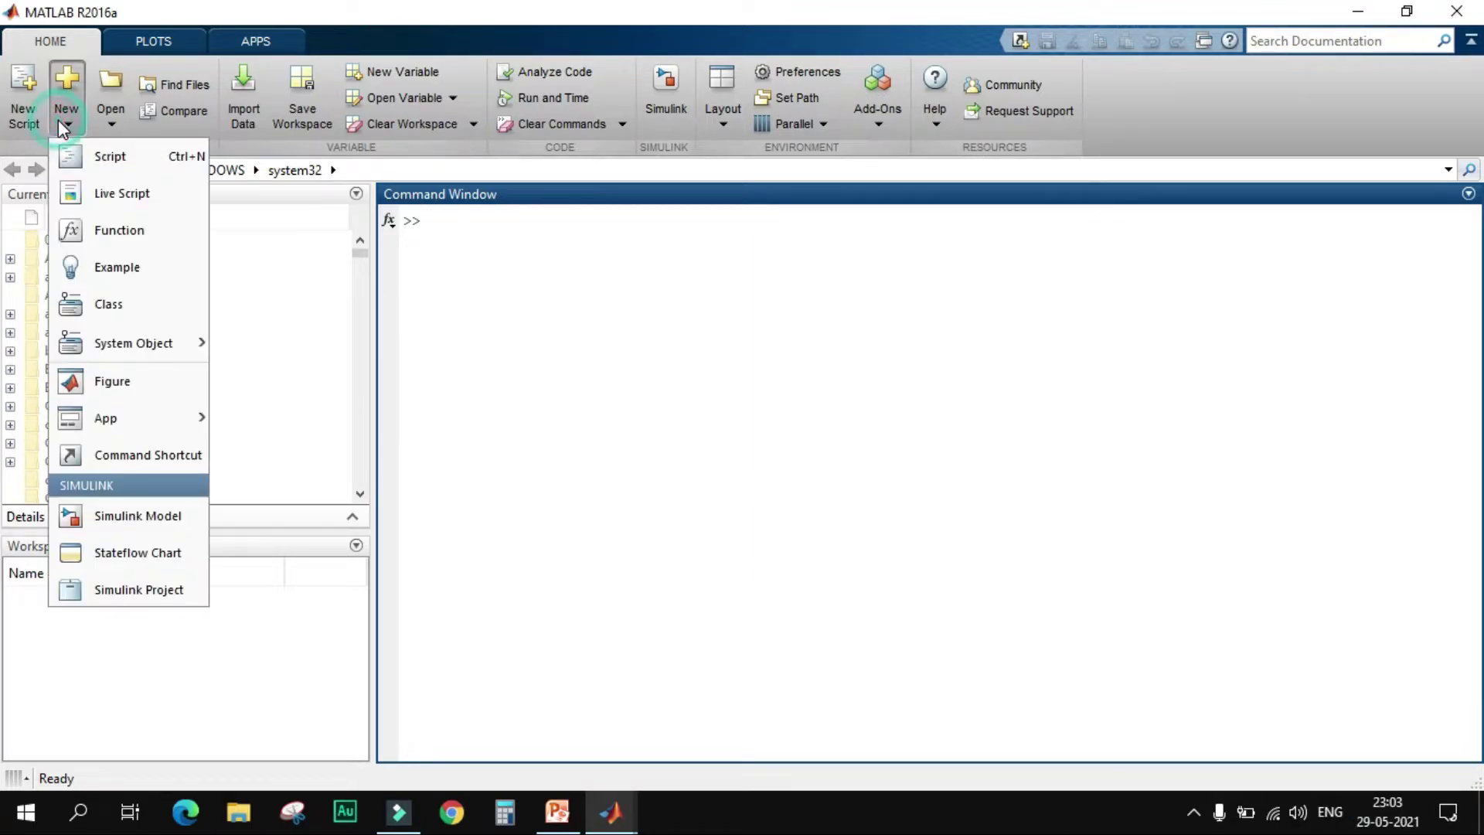
left_click(121, 163)
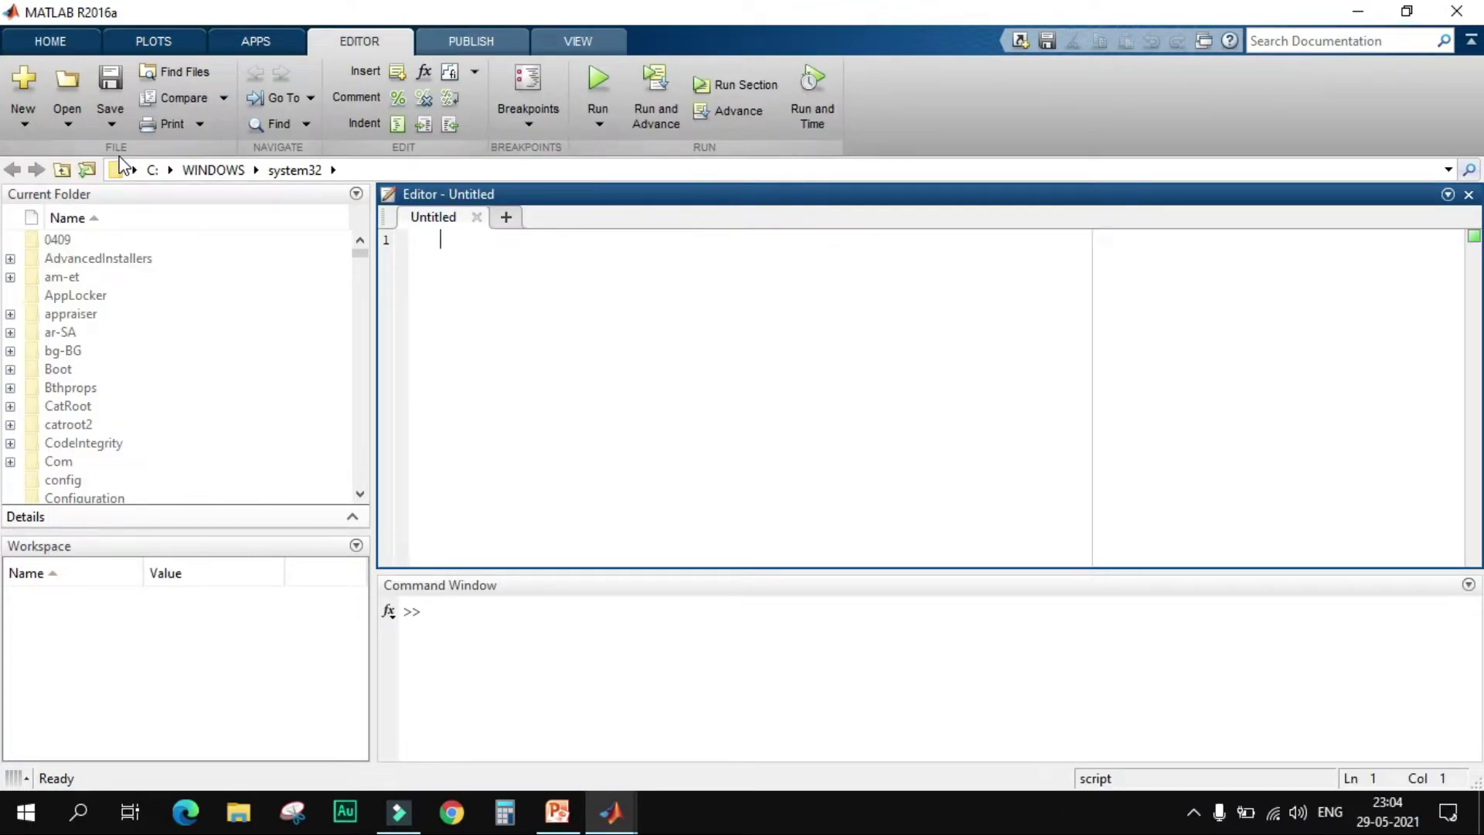
type("R")
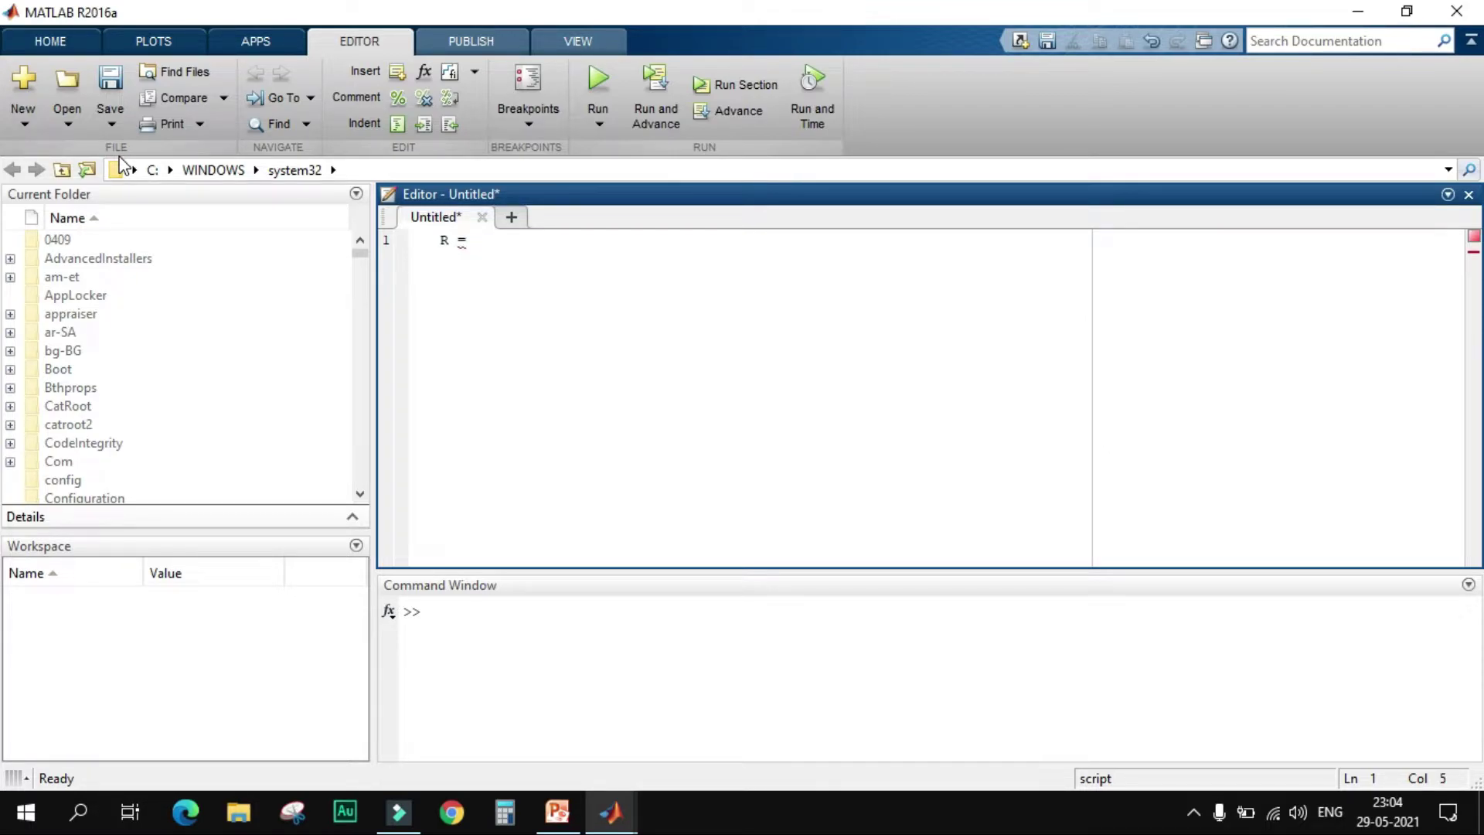
type("= V * V /")
key("Return")
key("Return")
type("P = 1;")
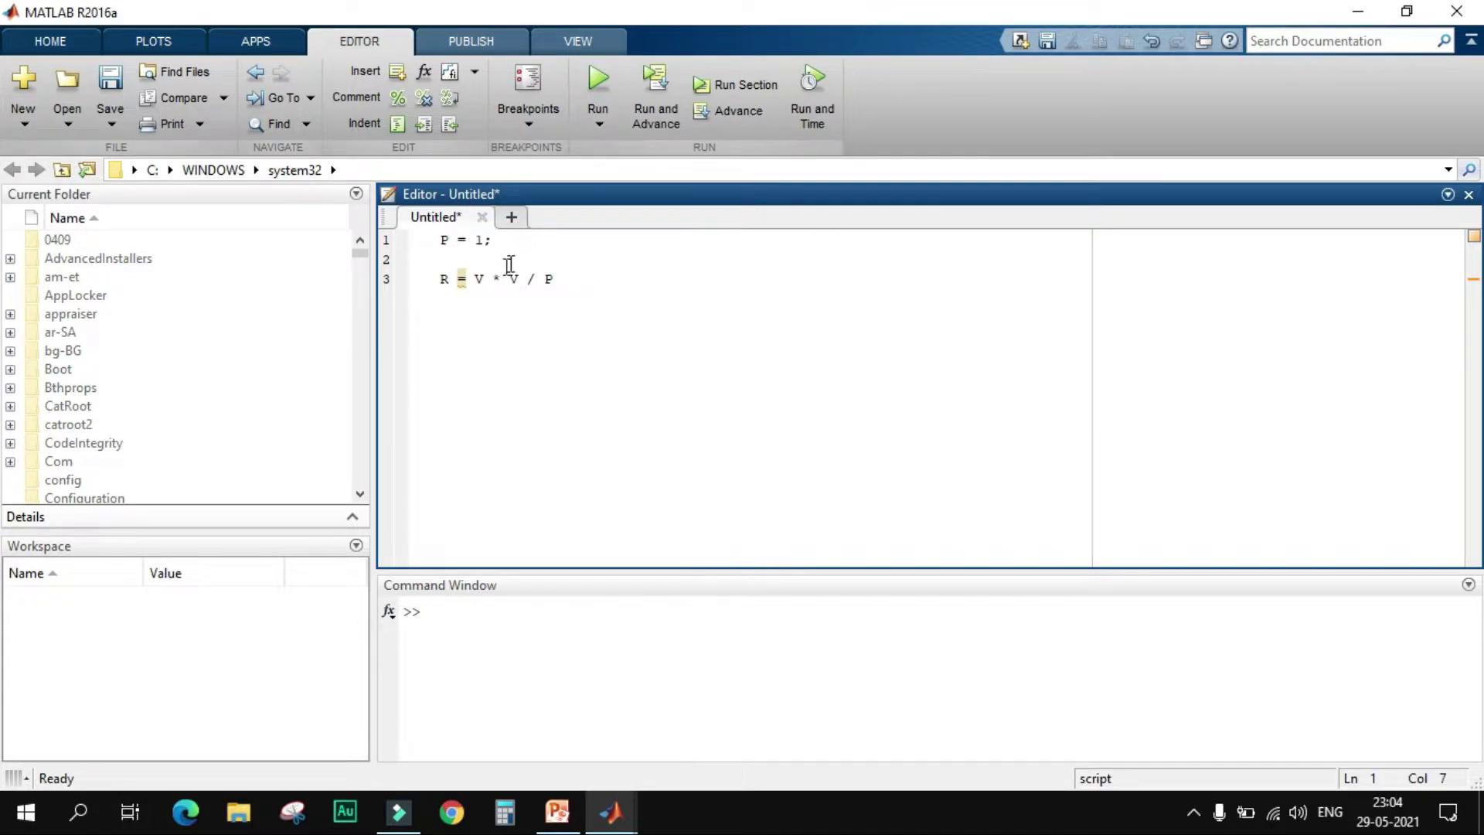
left_click_drag(474, 279, 520, 279)
left_click(440, 240)
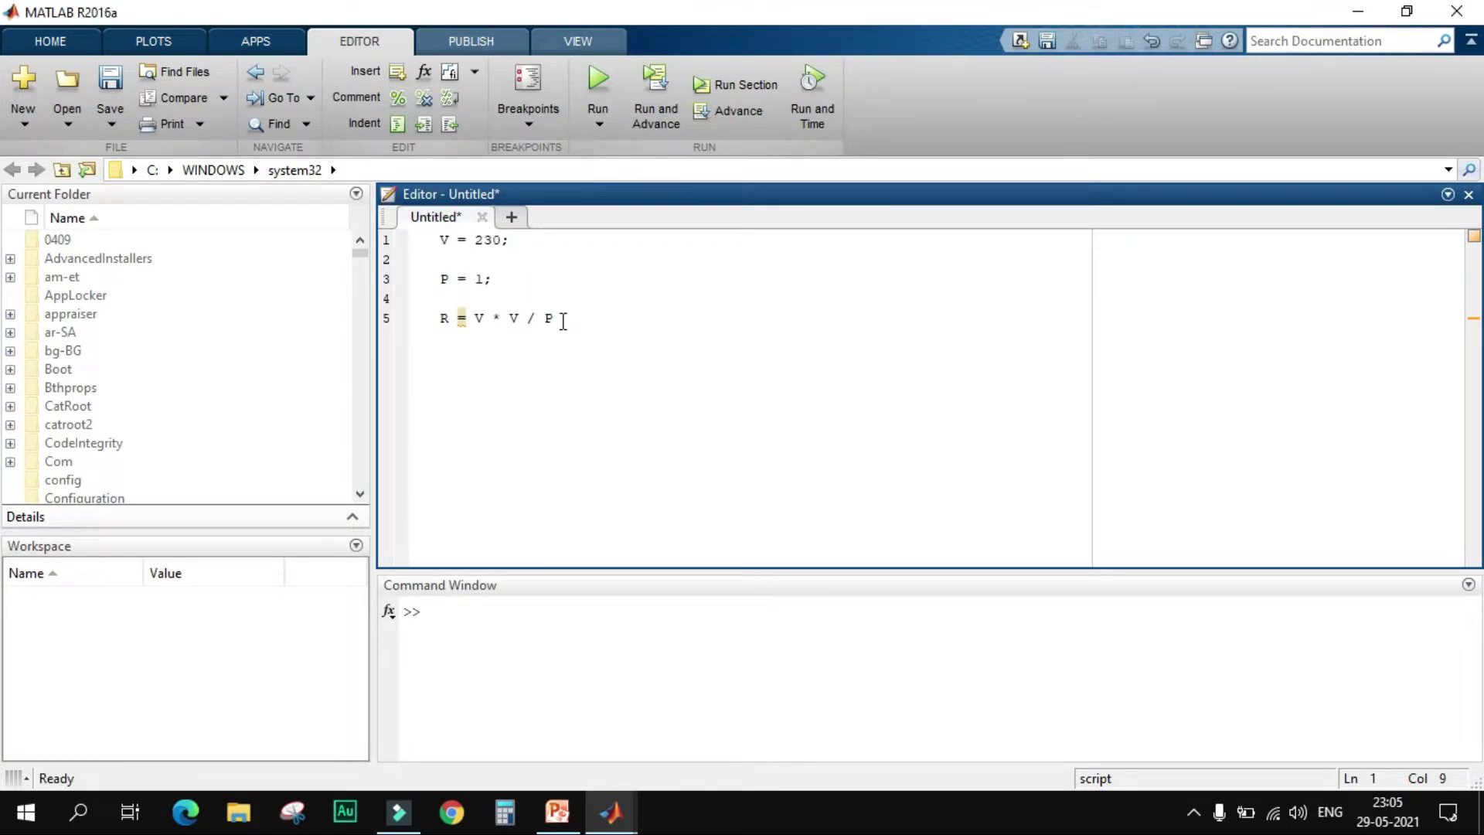
Evaluate all lines of the script to calculate R, and return to the Simulink model.
left_click_drag(560, 319, 298, 189)
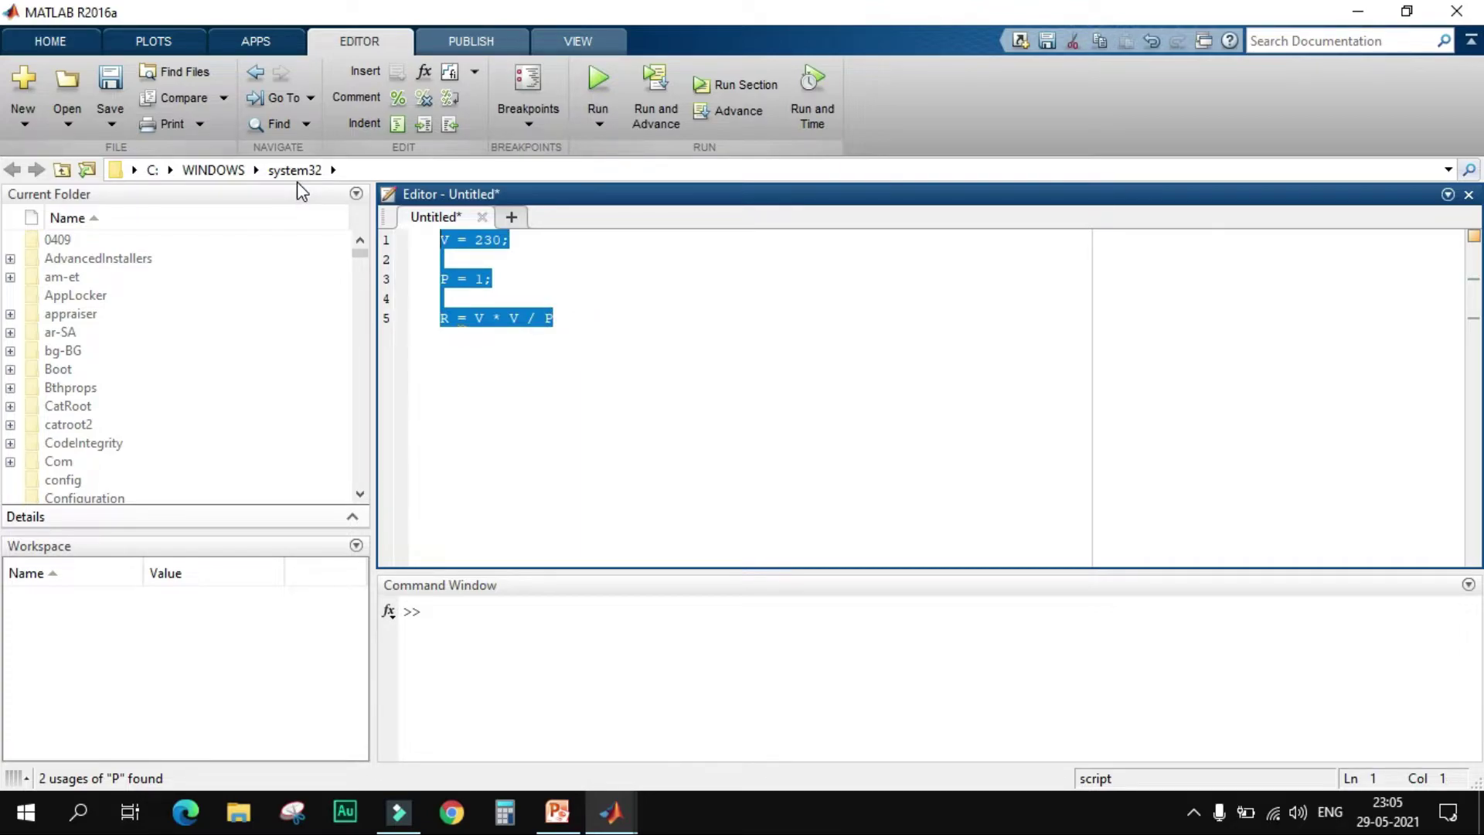
key("F9")
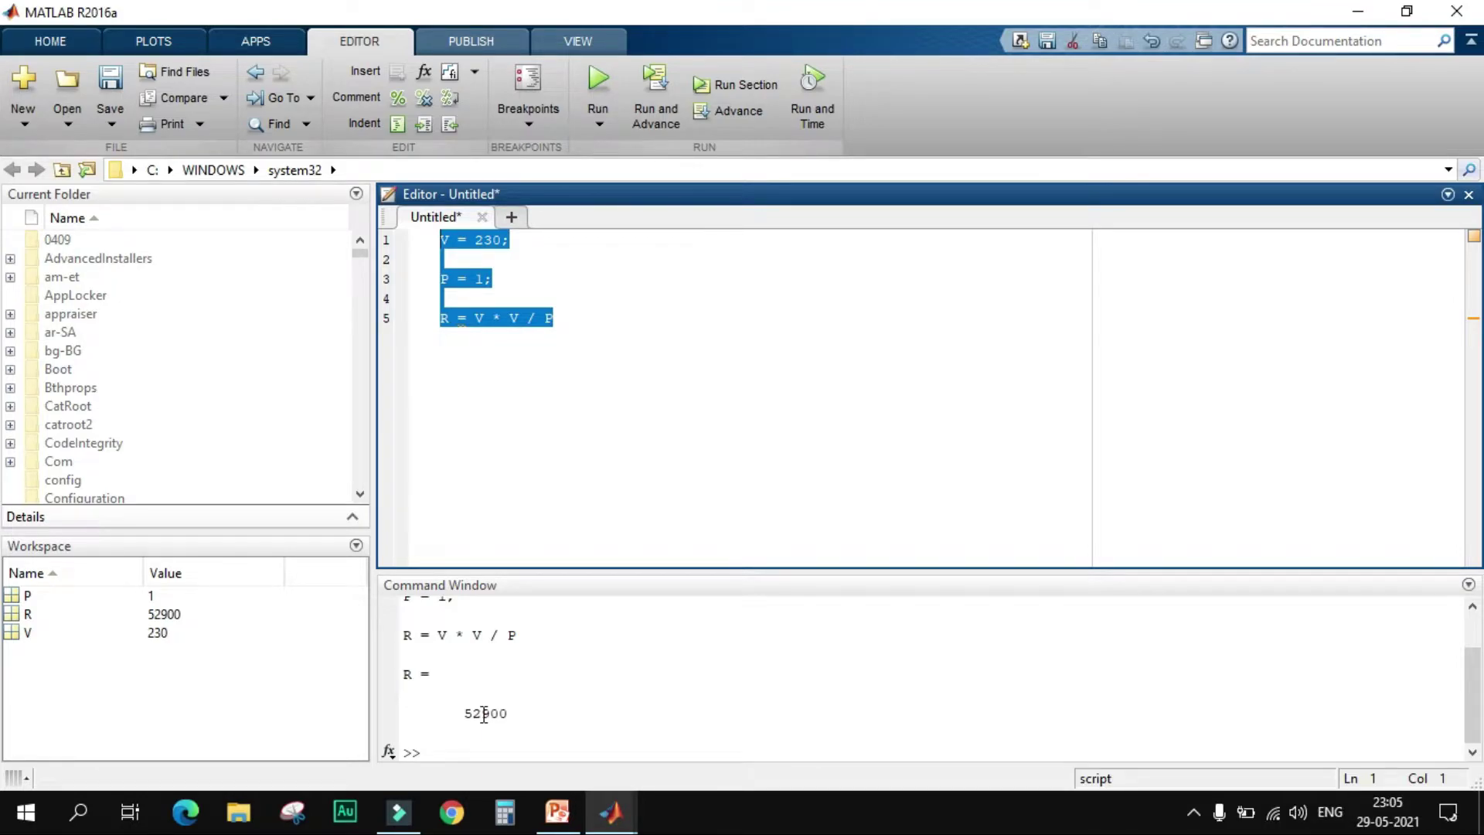
left_click(615, 804)
left_click(653, 715)
Set the powergui block's simulation type to Discrete.
double_click(628, 238)
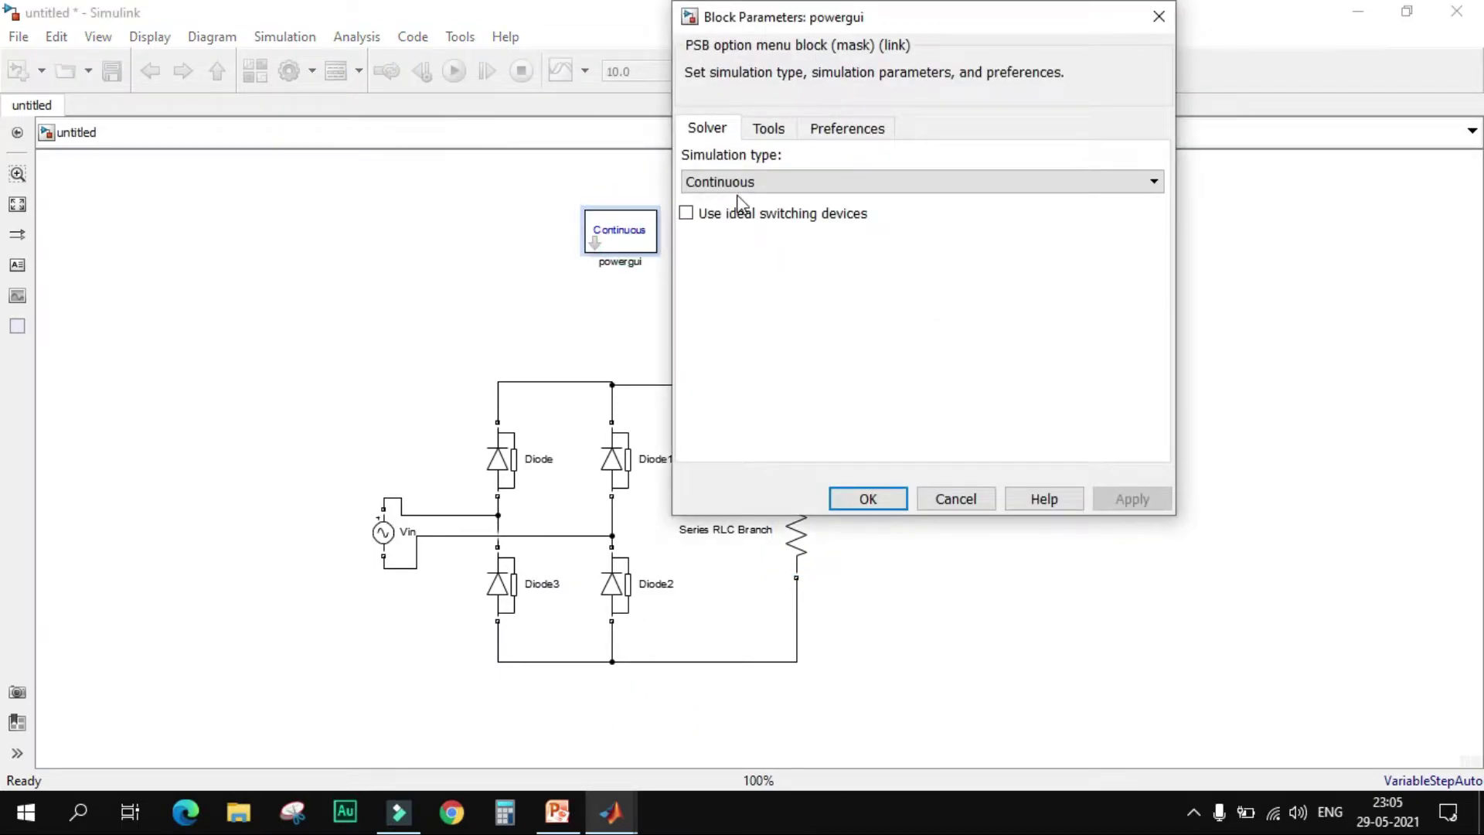
left_click(782, 190)
left_click(782, 224)
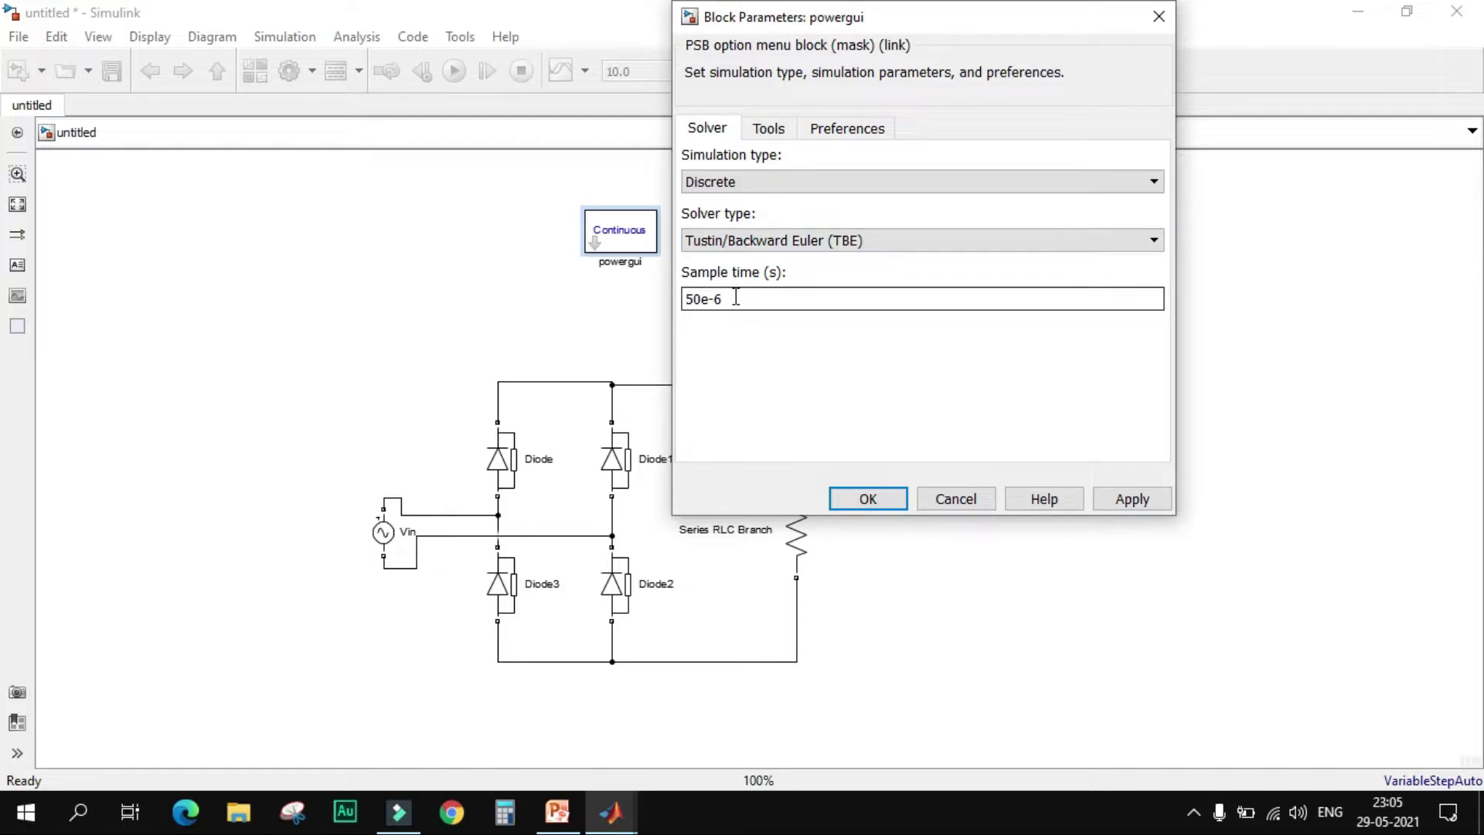
left_click(852, 499)
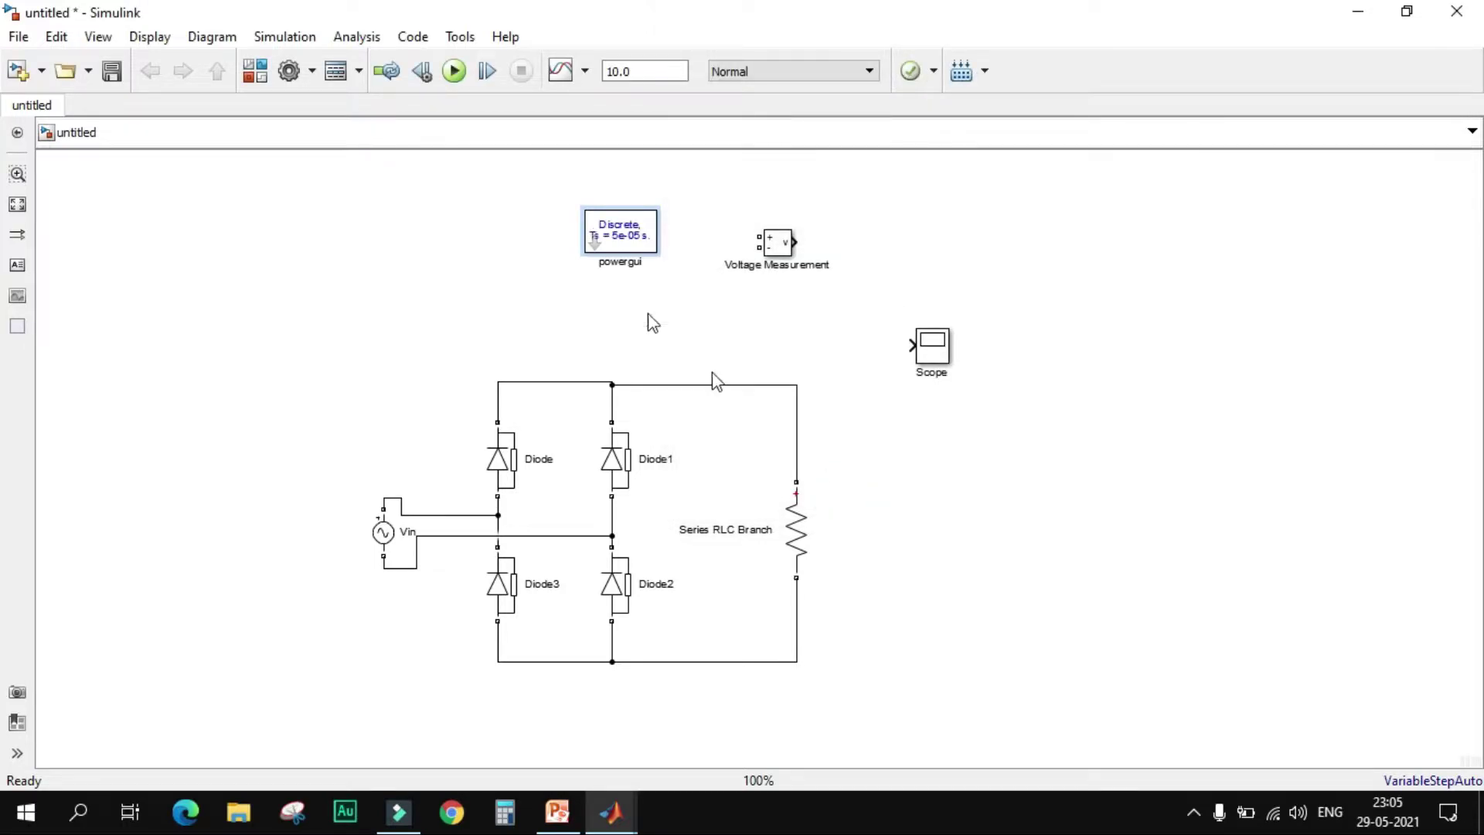
Configure the model solver as Fixed-step, ode4 (Runge-Kutta), with a fixed-step size of 5e-5.
left_click(297, 39)
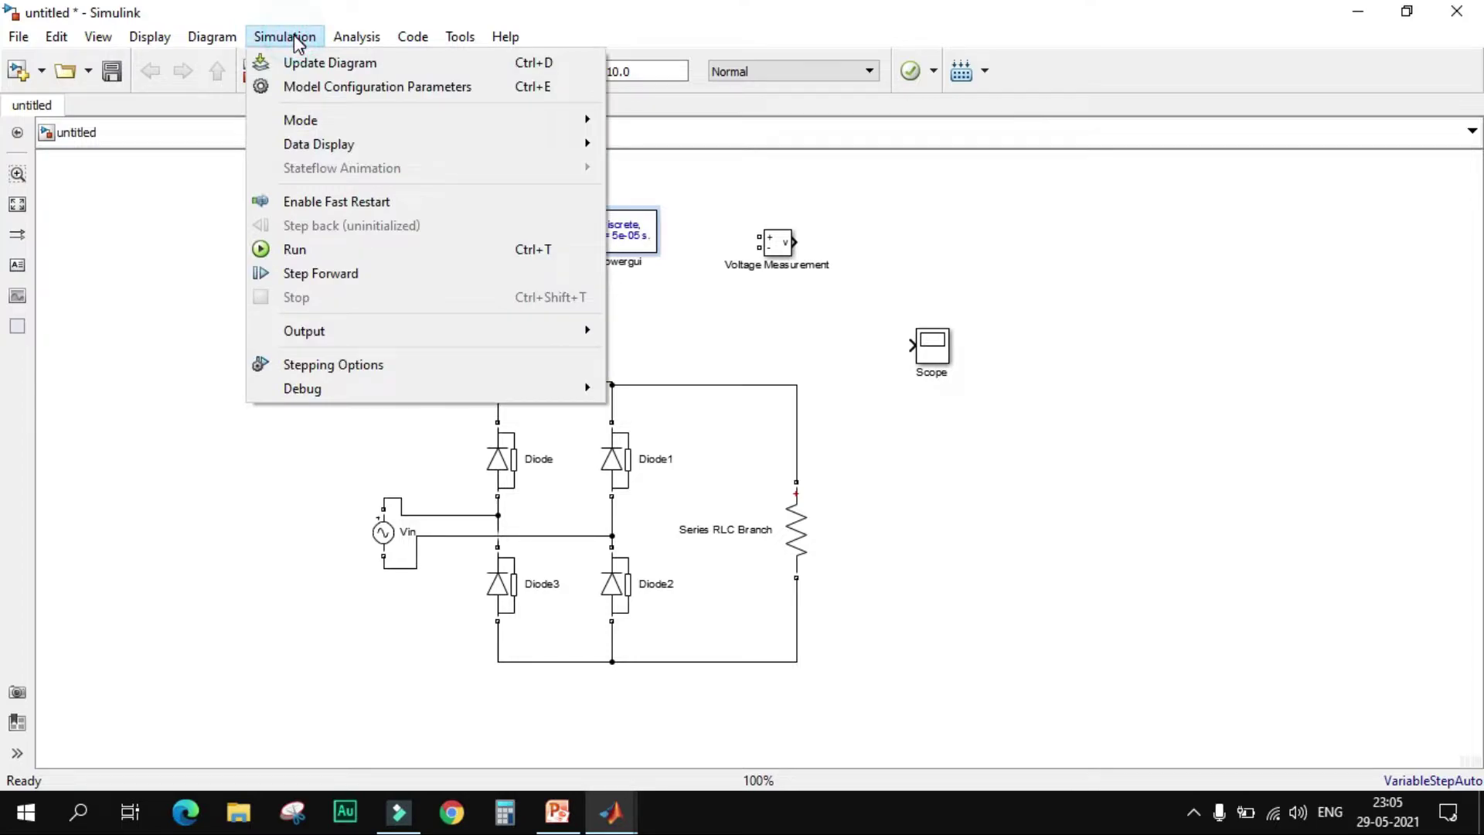
left_click(298, 87)
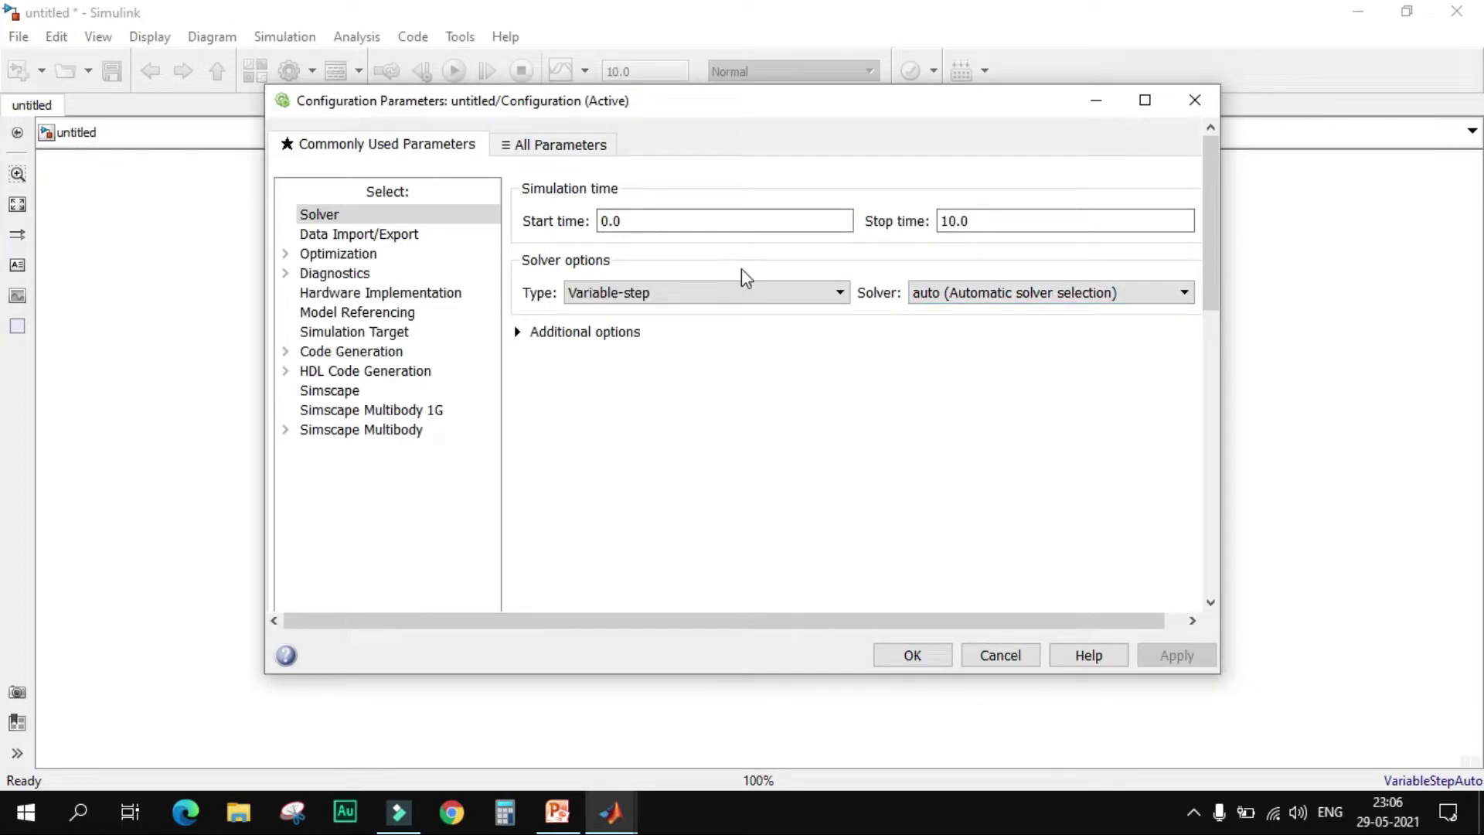
left_click(739, 299)
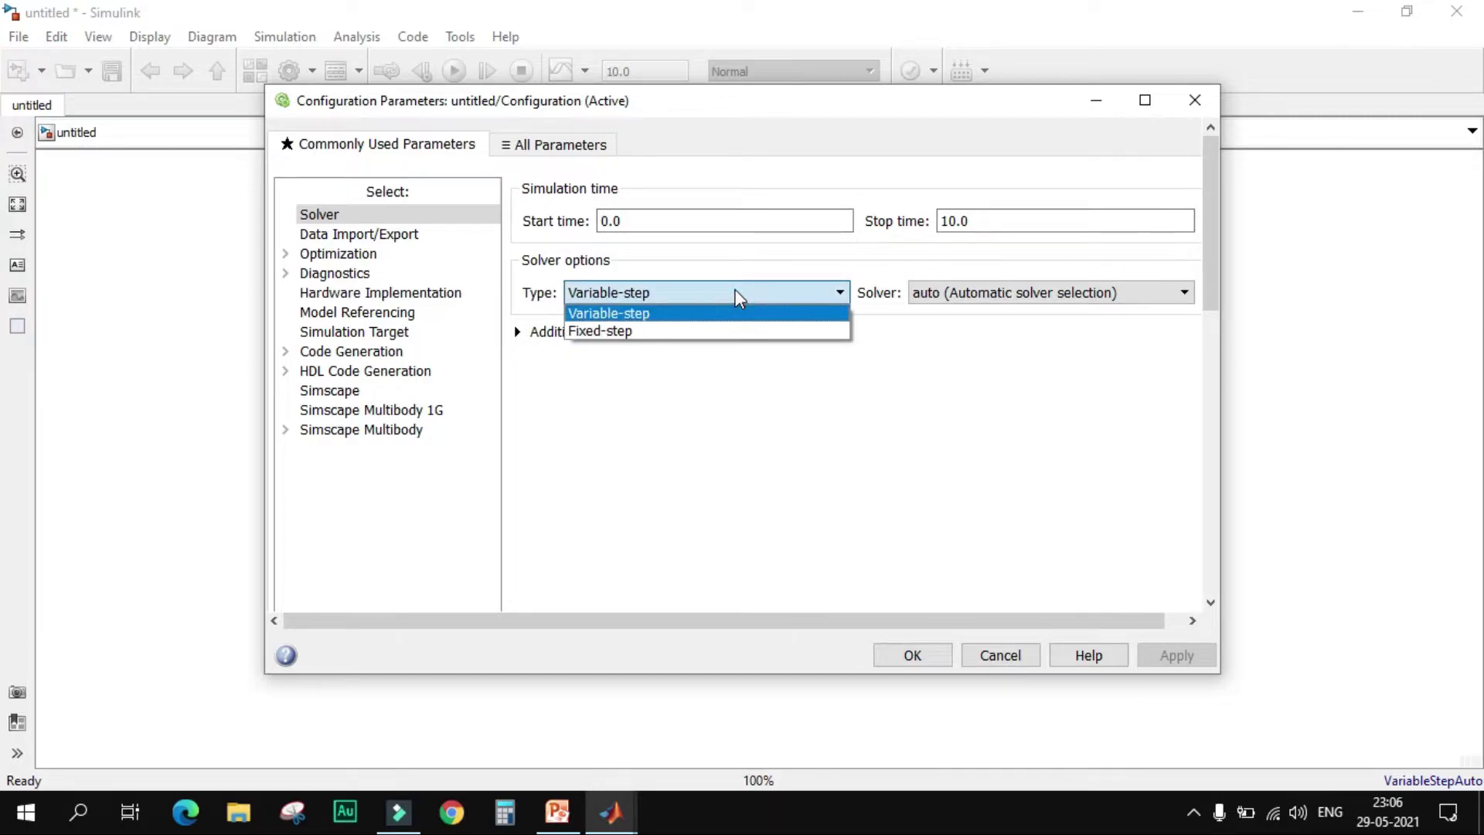
left_click(657, 332)
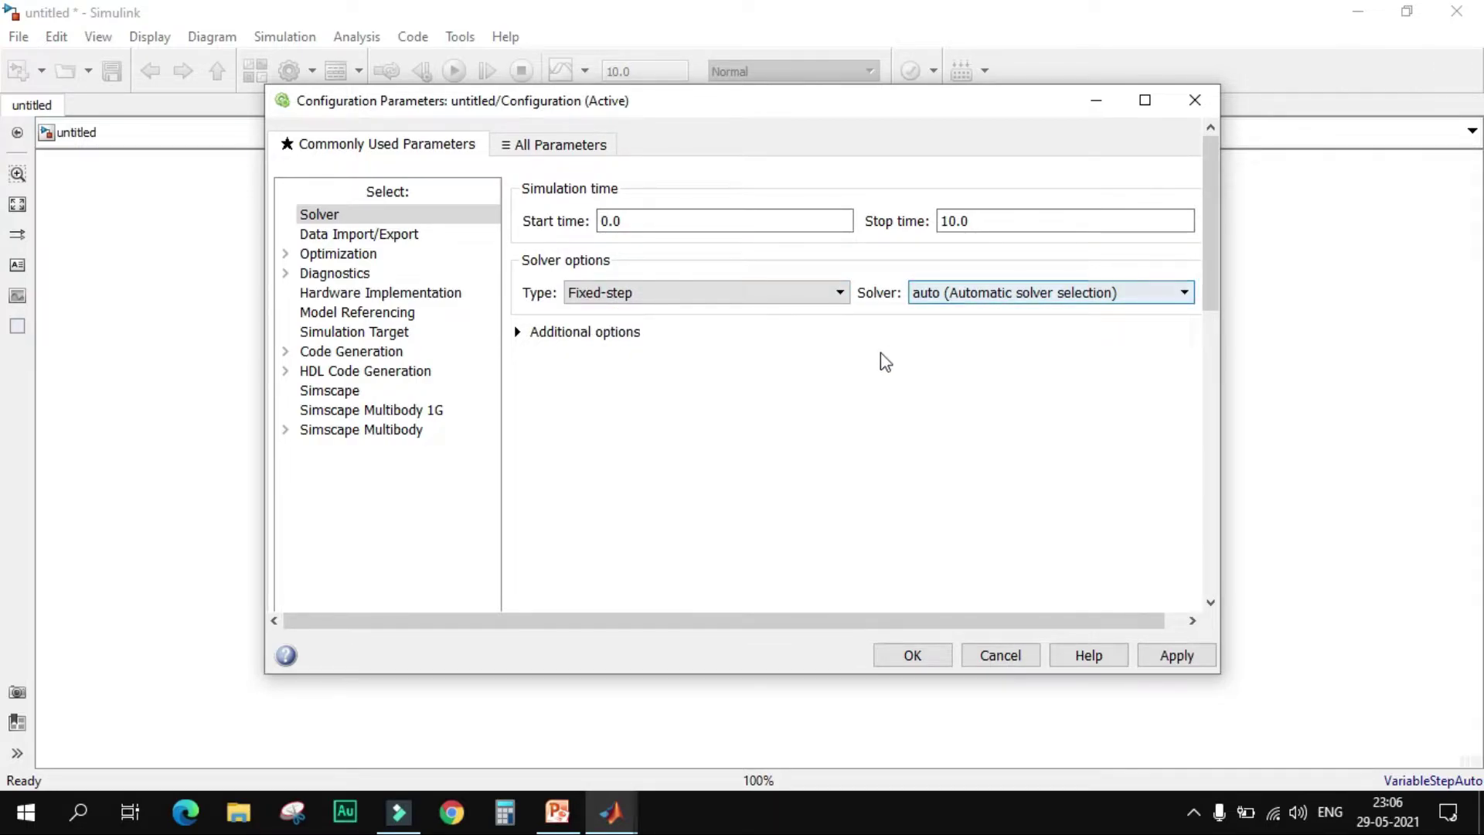
left_click(978, 294)
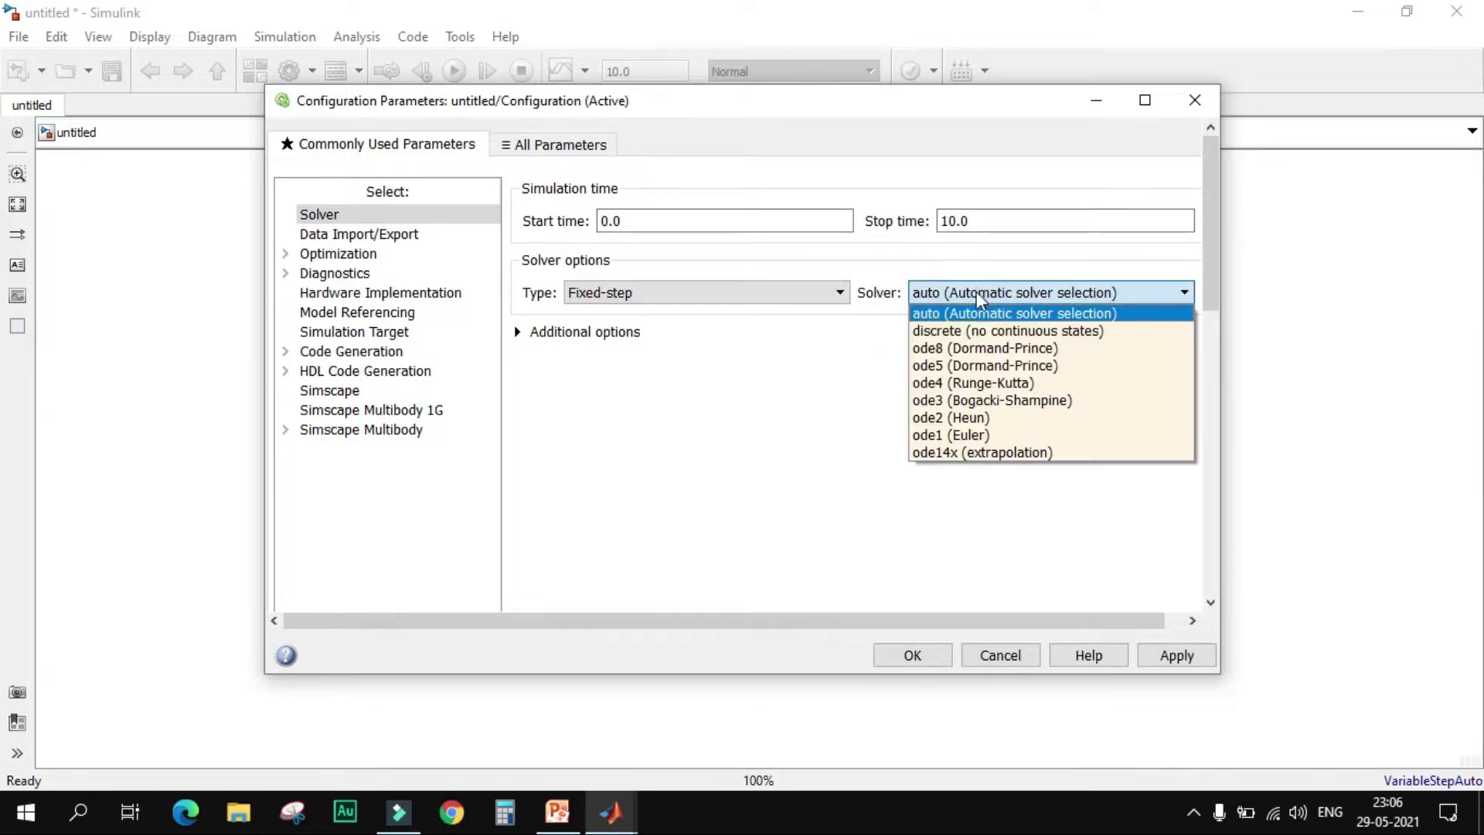
left_click(970, 385)
left_click(569, 334)
double_click(951, 387)
type("5e-5")
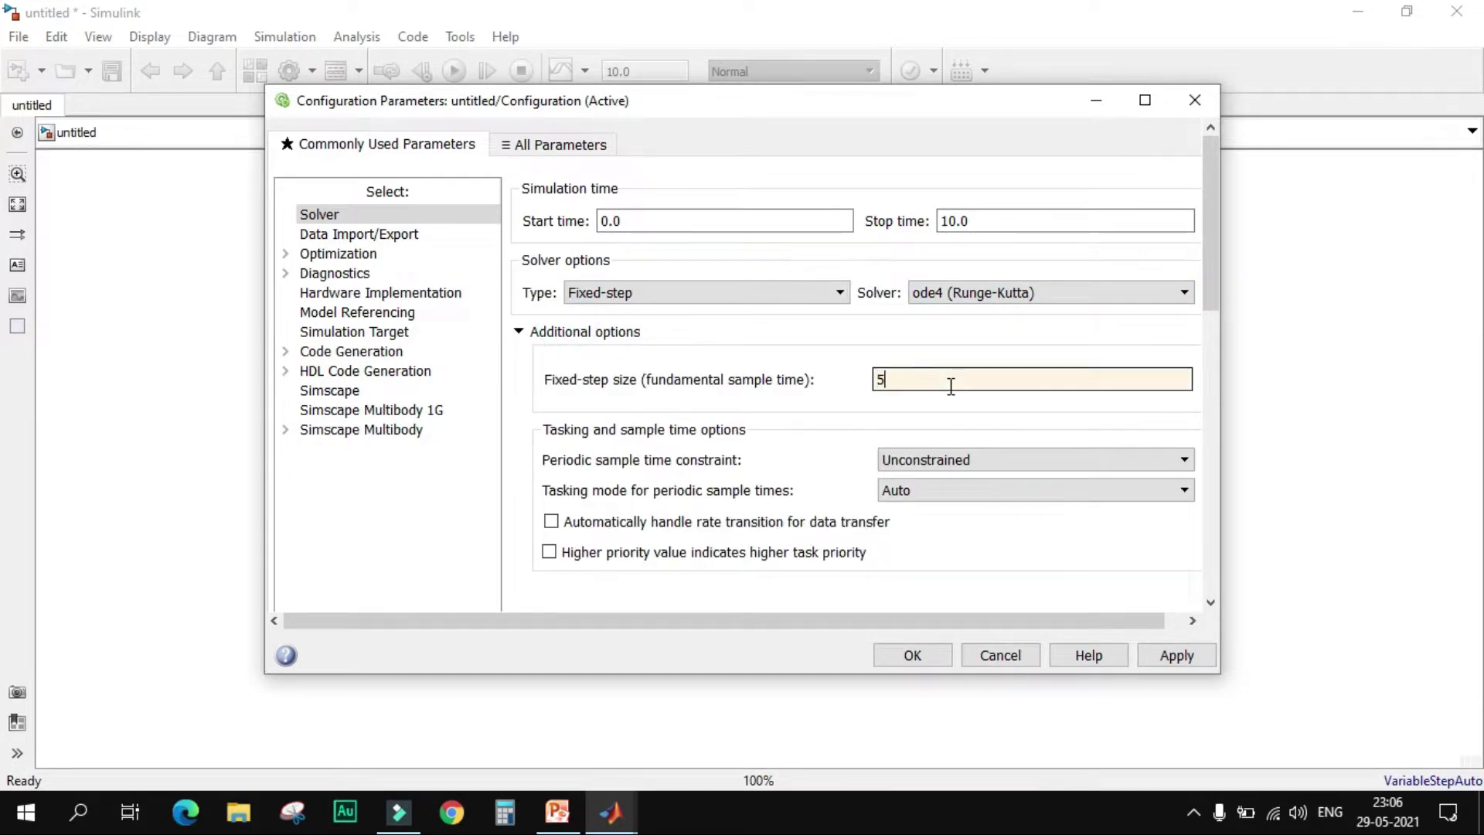
key("Return")
Rename the resistor branch 1 watt and move it closer to the bridge.
double_click(640, 246)
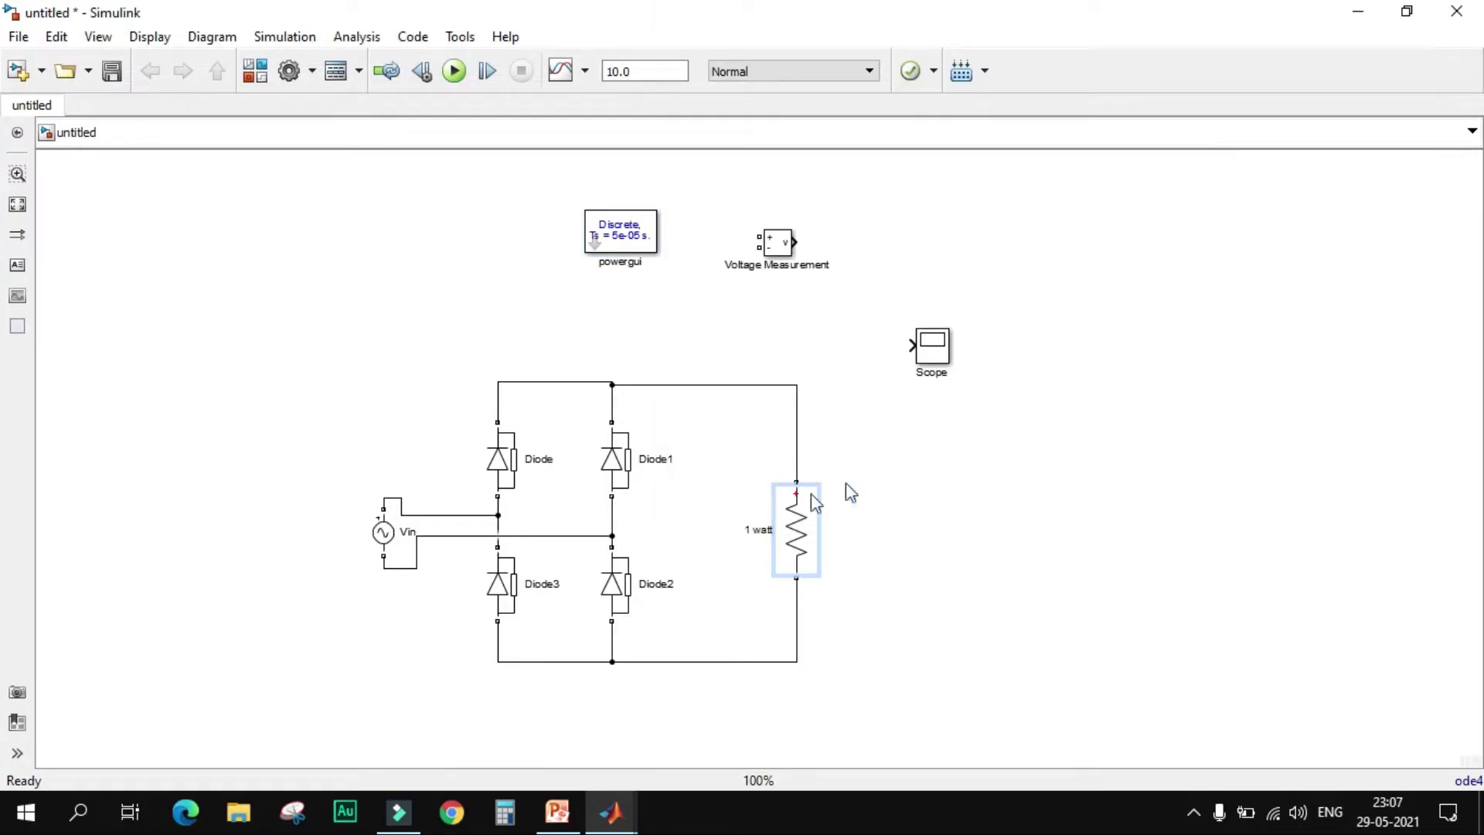
left_click(787, 532)
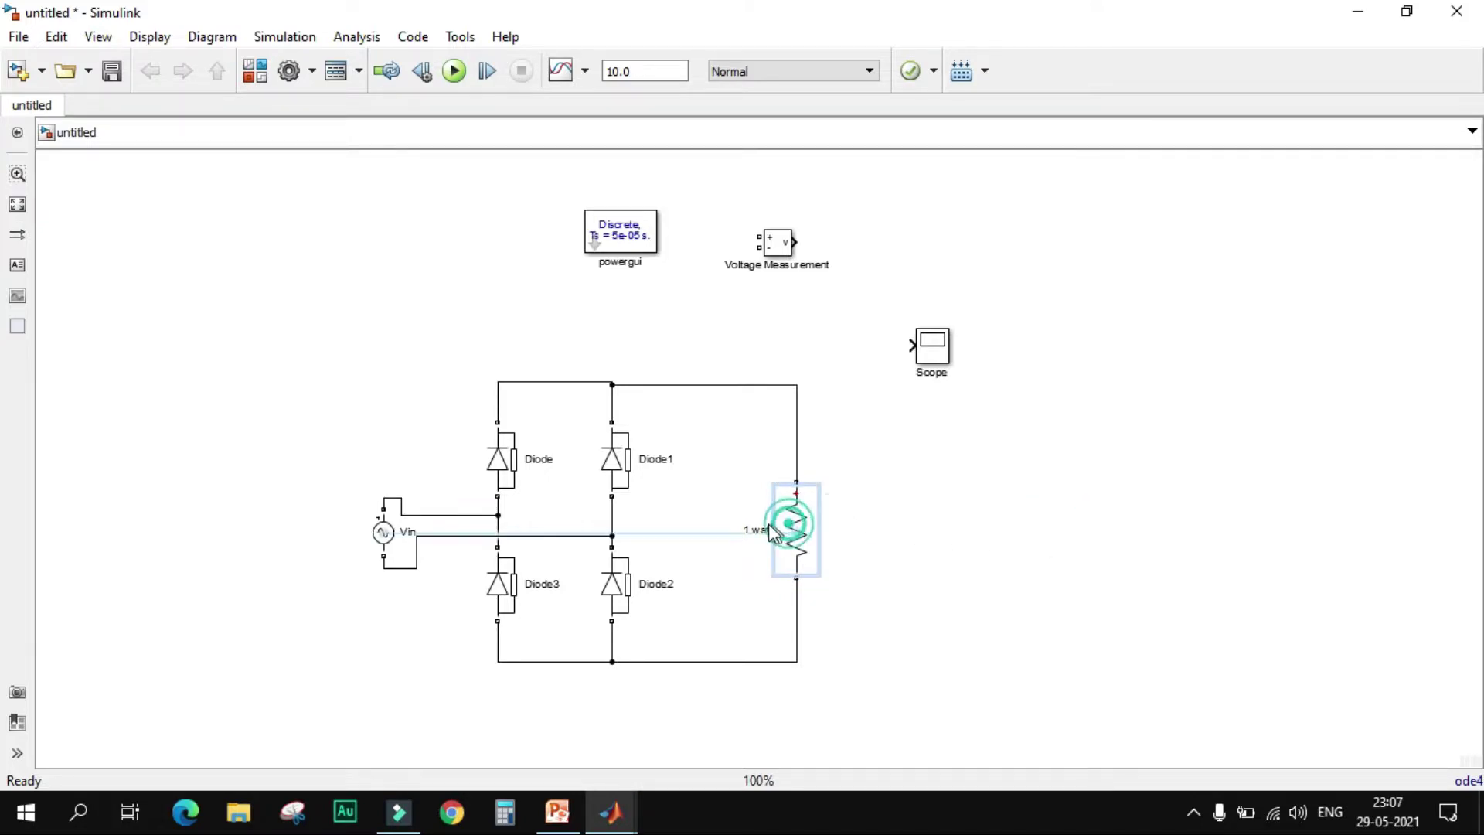
left_click_drag(787, 532, 700, 532)
Move the Voltage Measurement and Scope blocks down to the output side of the rectifier.
left_click_drag(778, 257, 716, 384)
left_click_drag(934, 365, 920, 532)
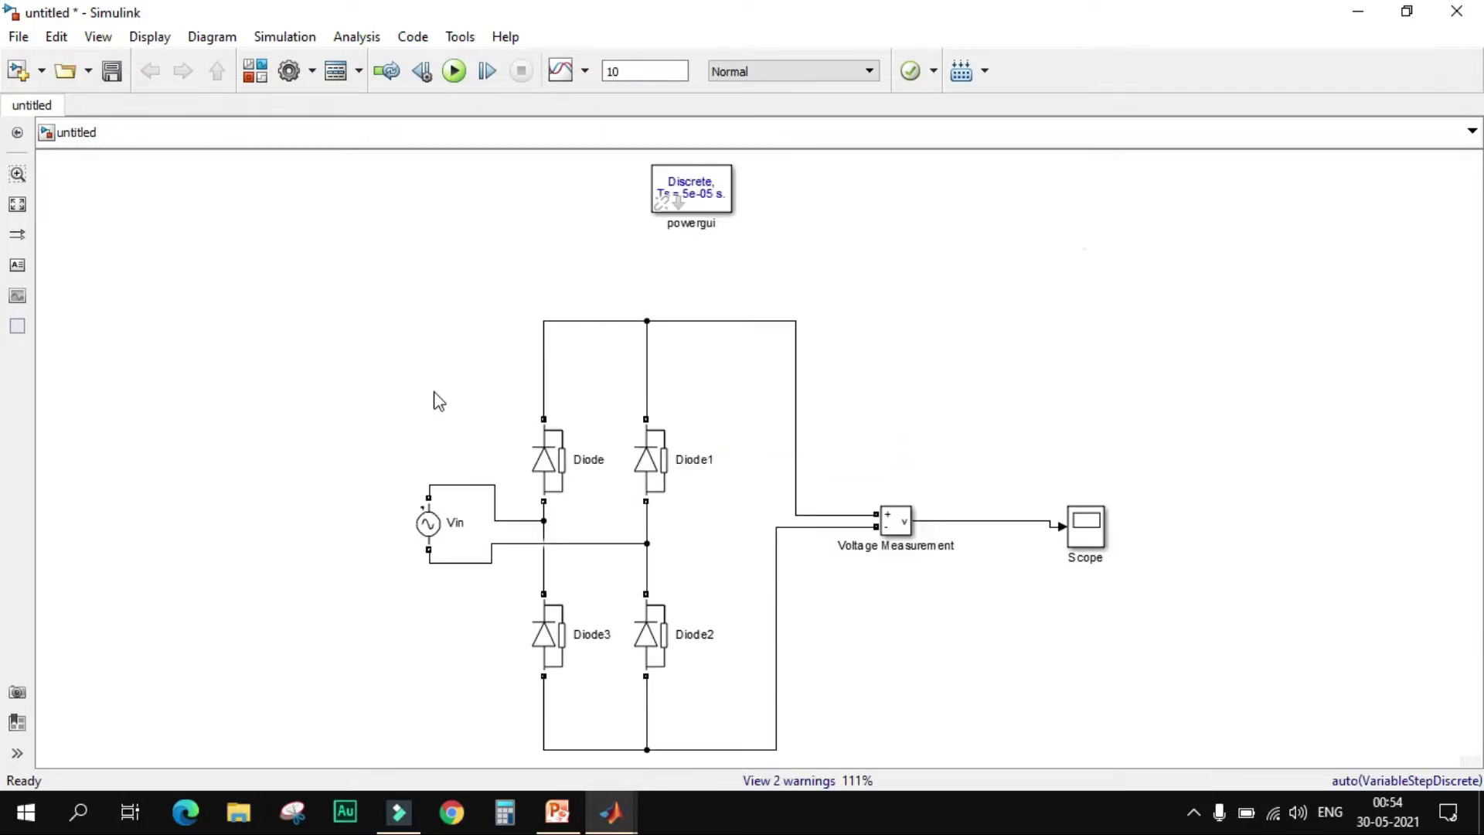
Review the Vin source's peak amplitude and frequency parameters.
left_click(427, 526)
double_click(427, 526)
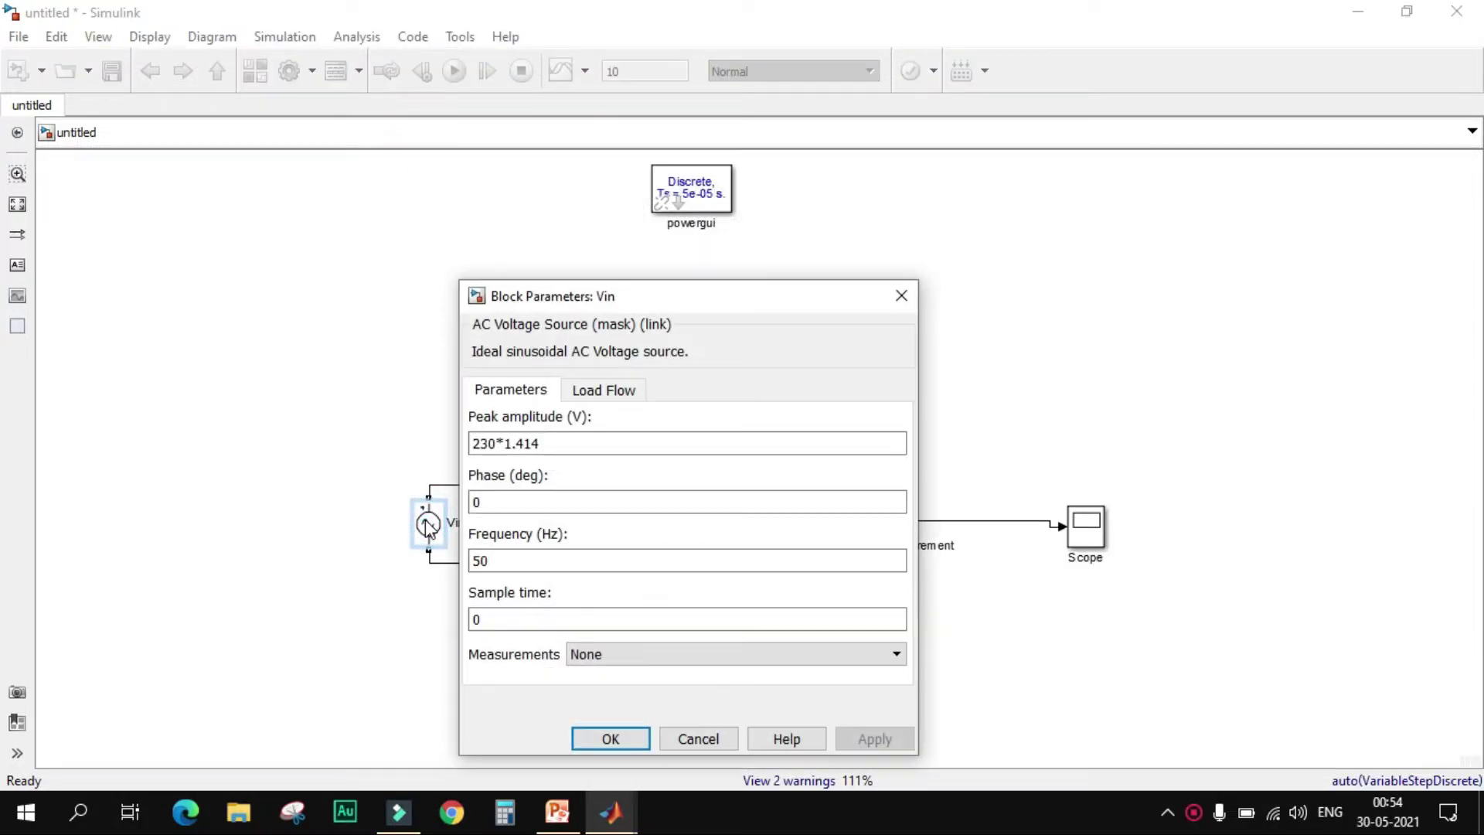
left_click(501, 558)
double_click(500, 558)
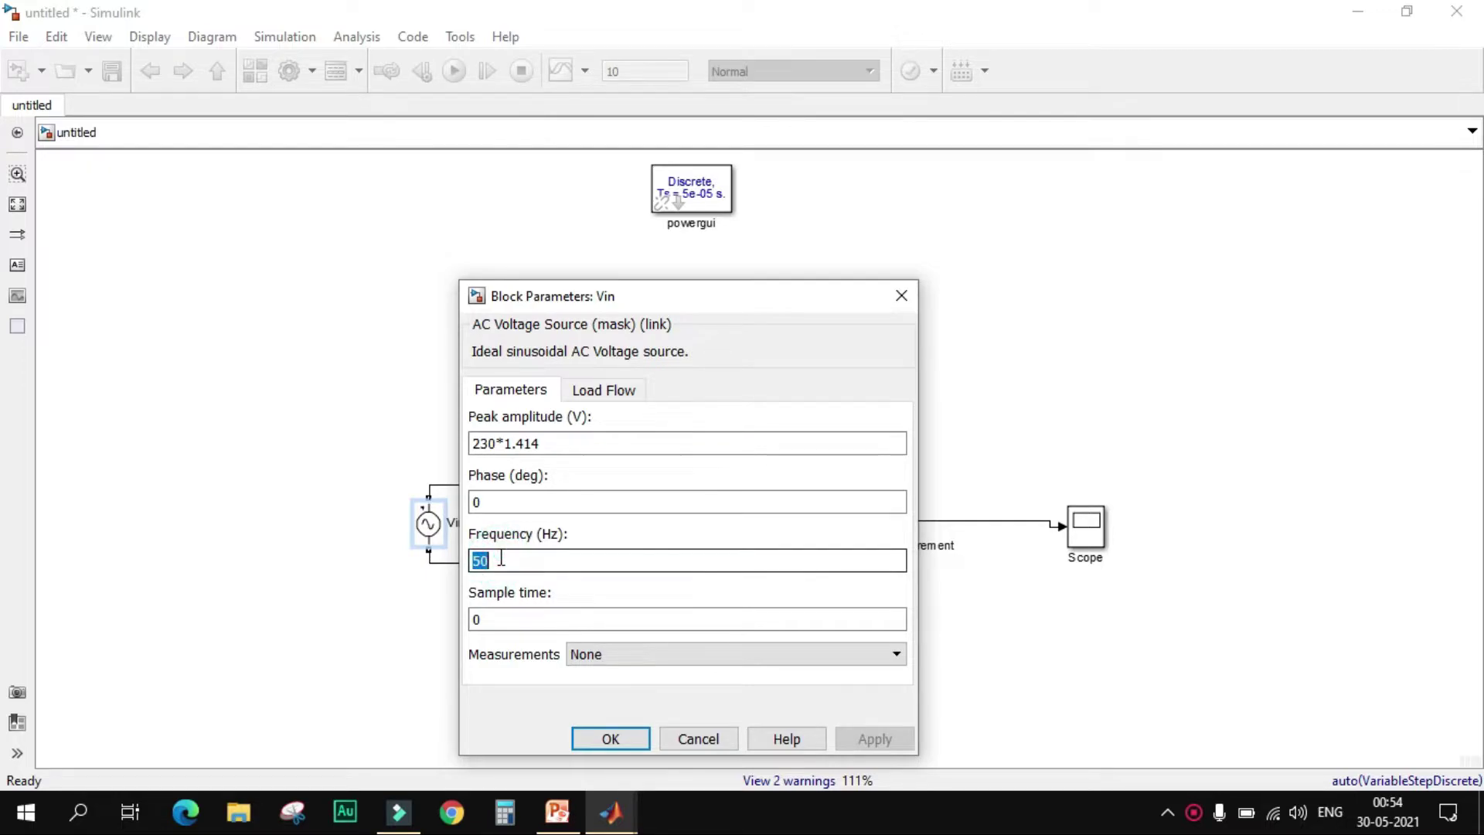
left_click(501, 557)
left_click(600, 744)
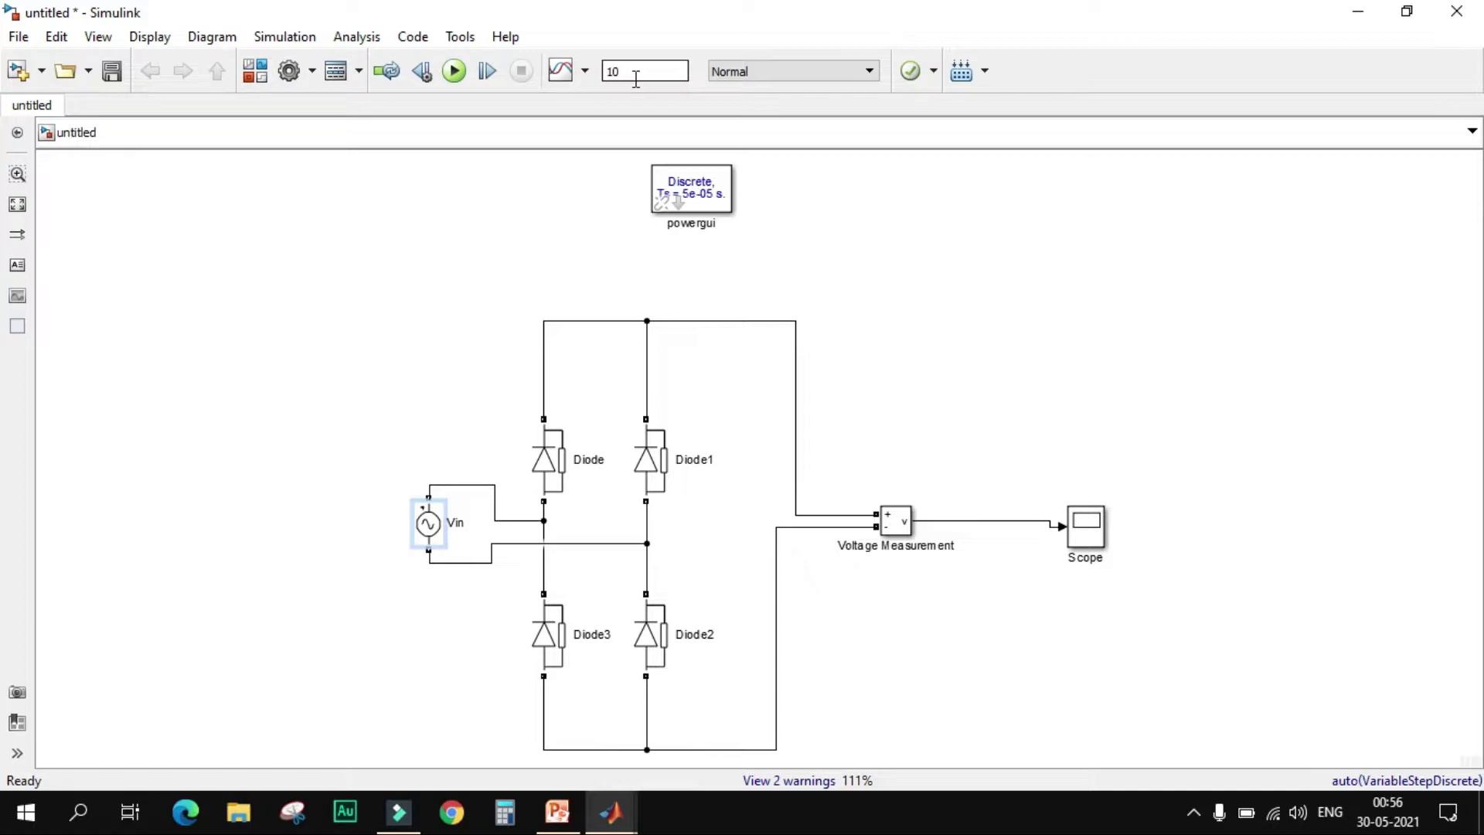
Set the simulation stop time to 0.04 and run the model.
double_click(636, 77)
type("0.04")
left_click(455, 71)
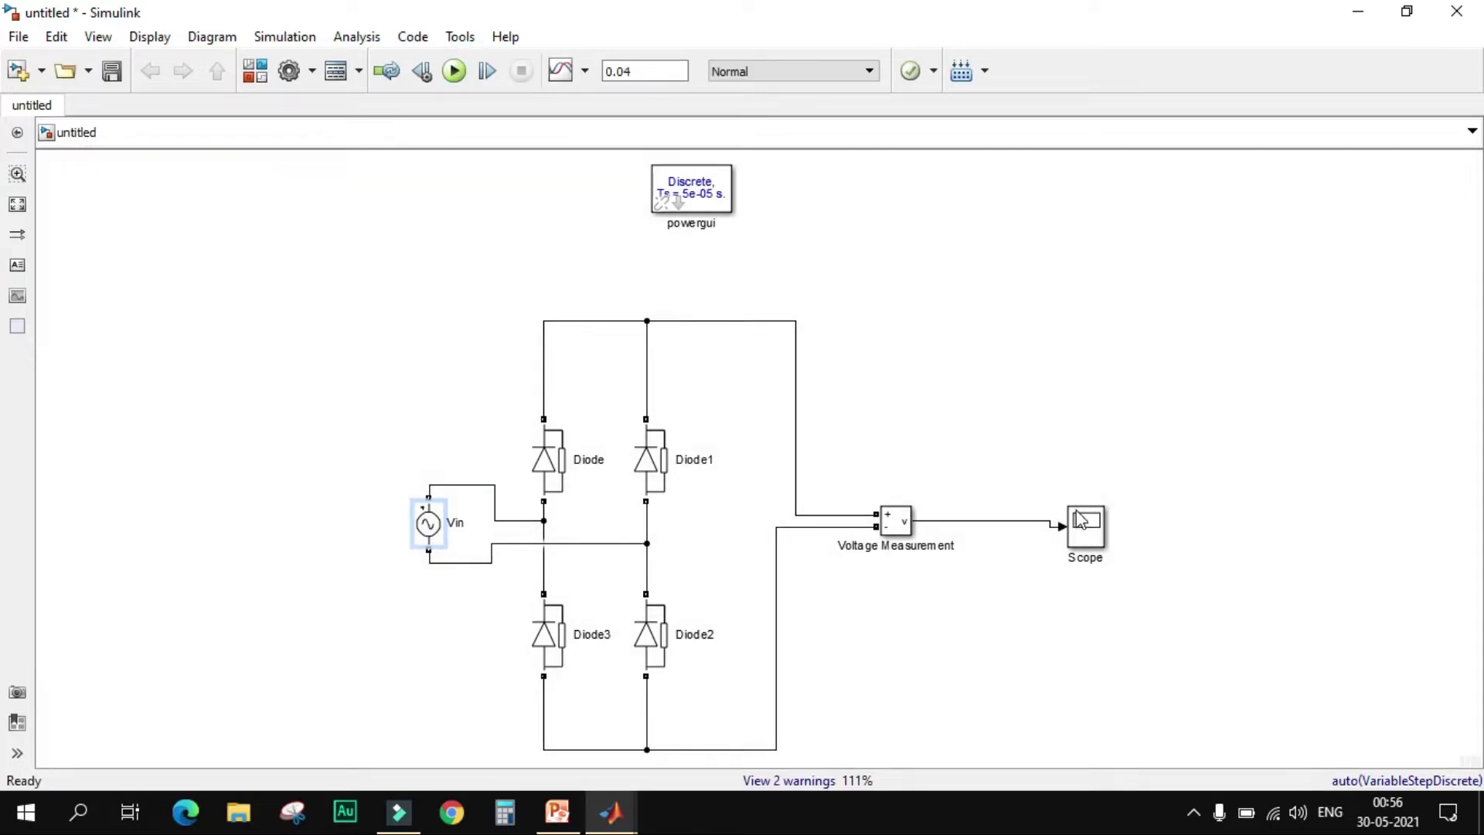
Examine the rectifier's output voltage waveform in the Scope and put the Scope window away.
double_click(1083, 522)
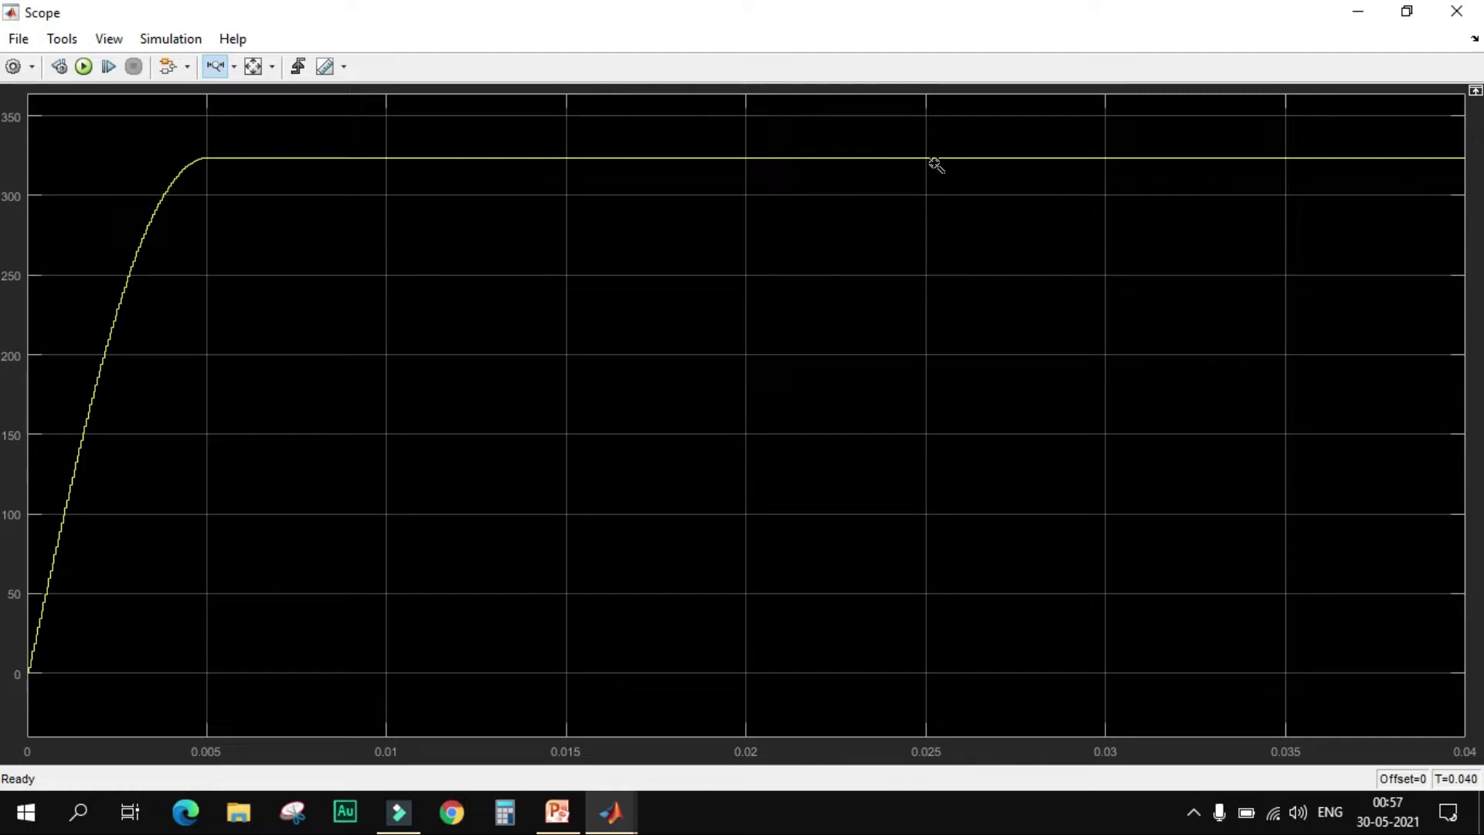
left_click(1337, 11)
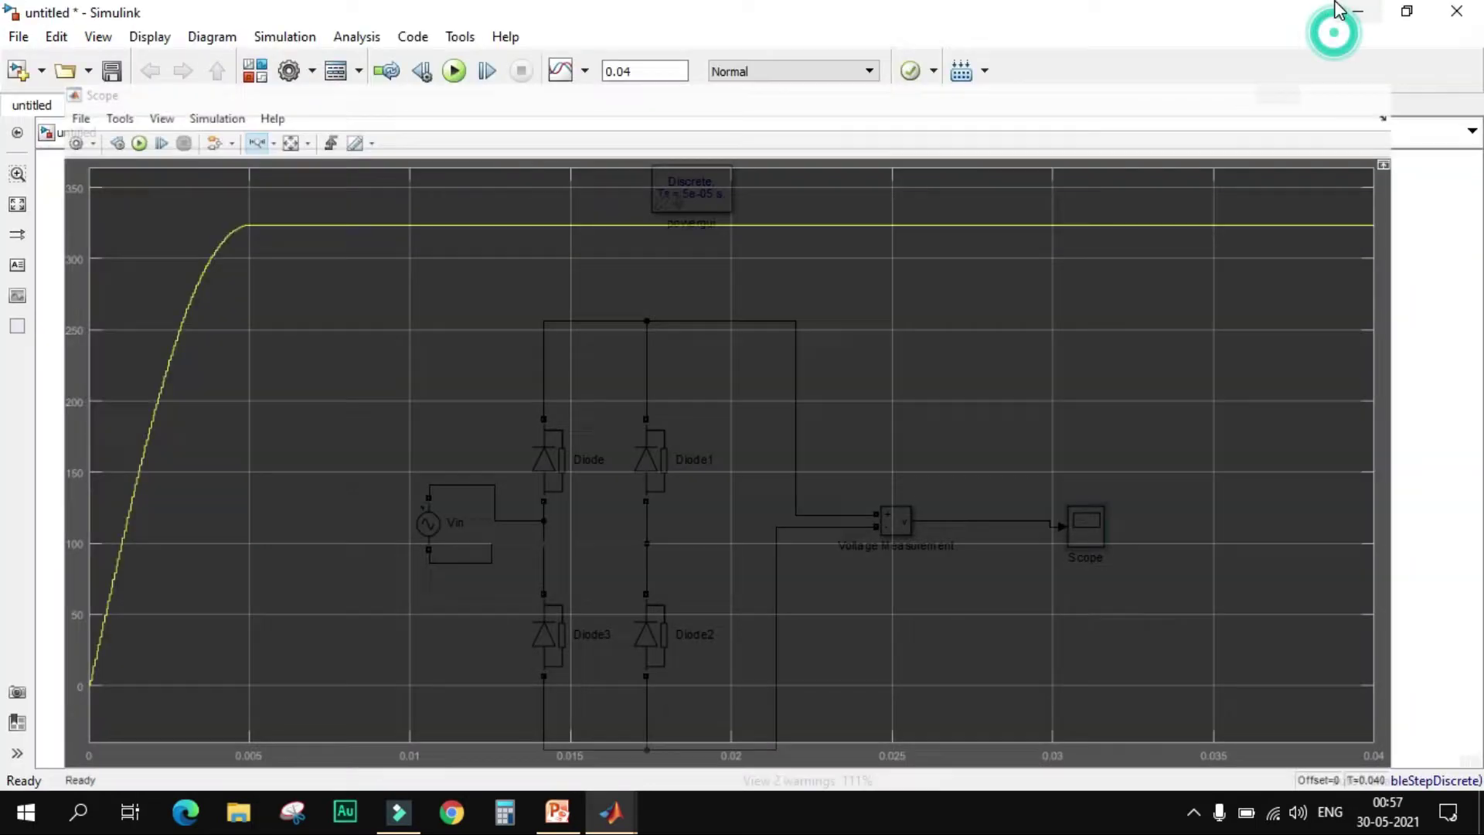
Set the snubber capacitance Cs of the bridge diodes to inf.
double_click(552, 458)
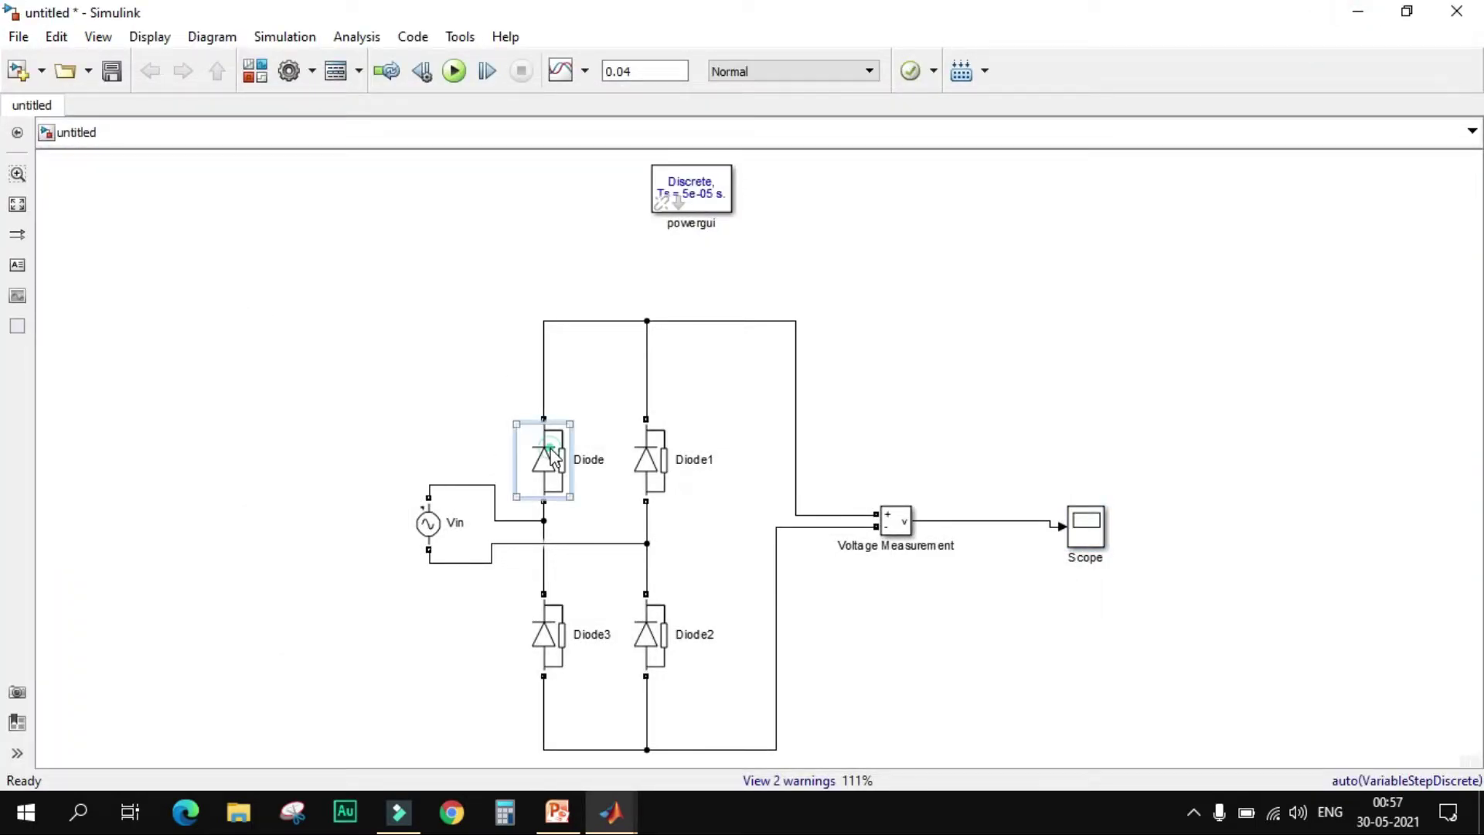
scroll(698, 564, "down", 2)
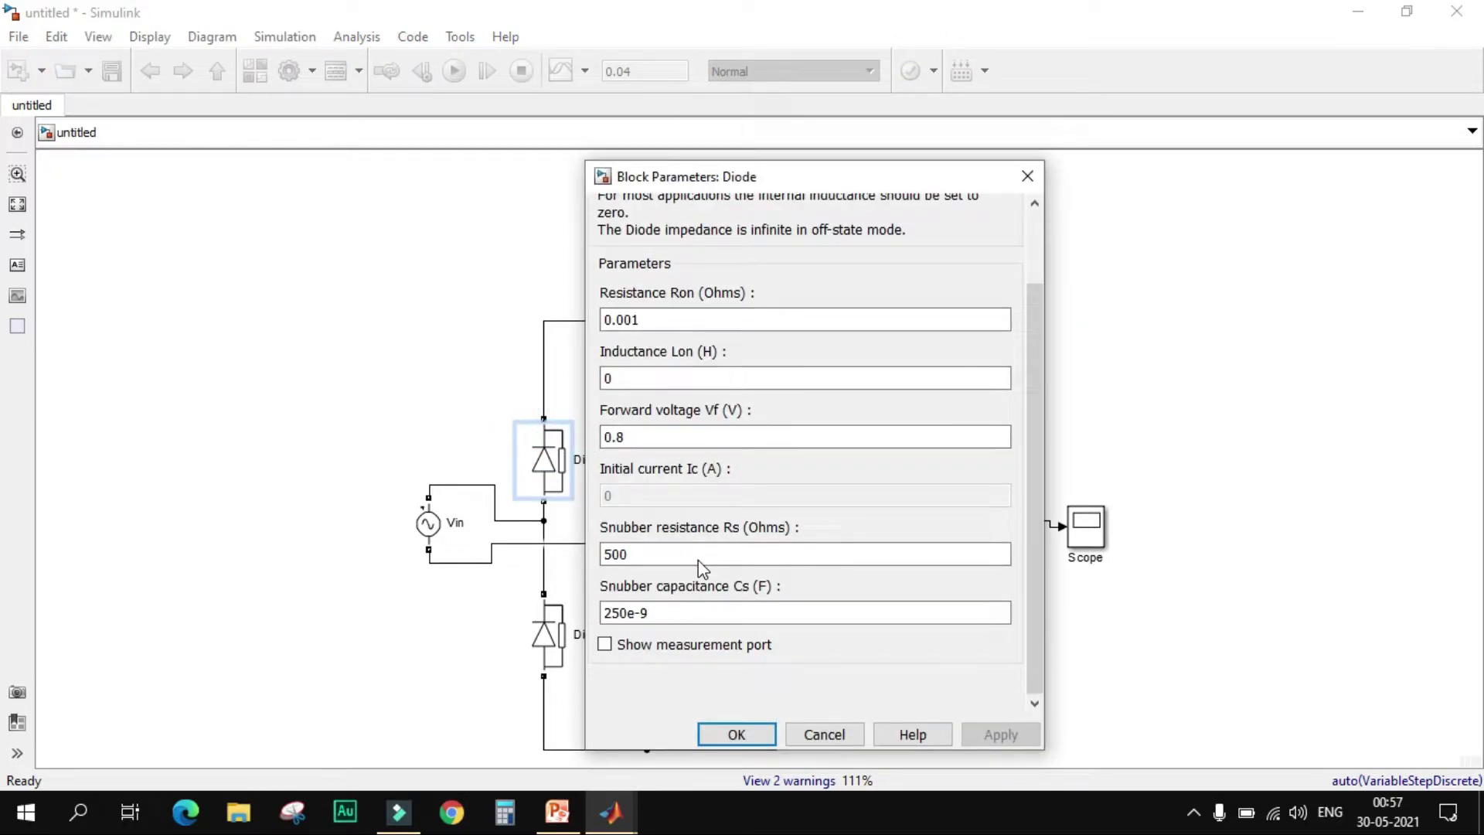
double_click(686, 617)
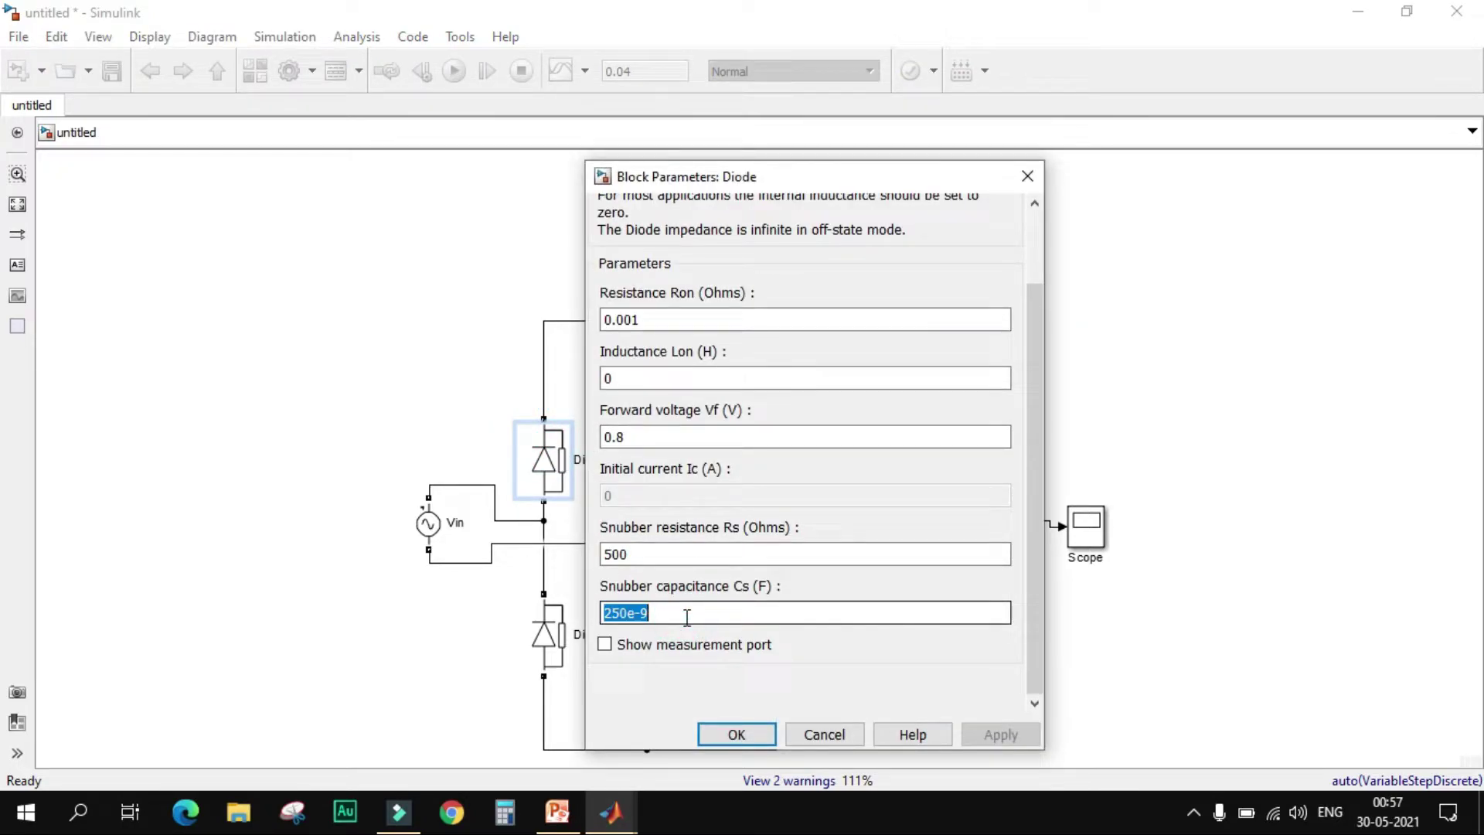
type("inf")
left_click(736, 735)
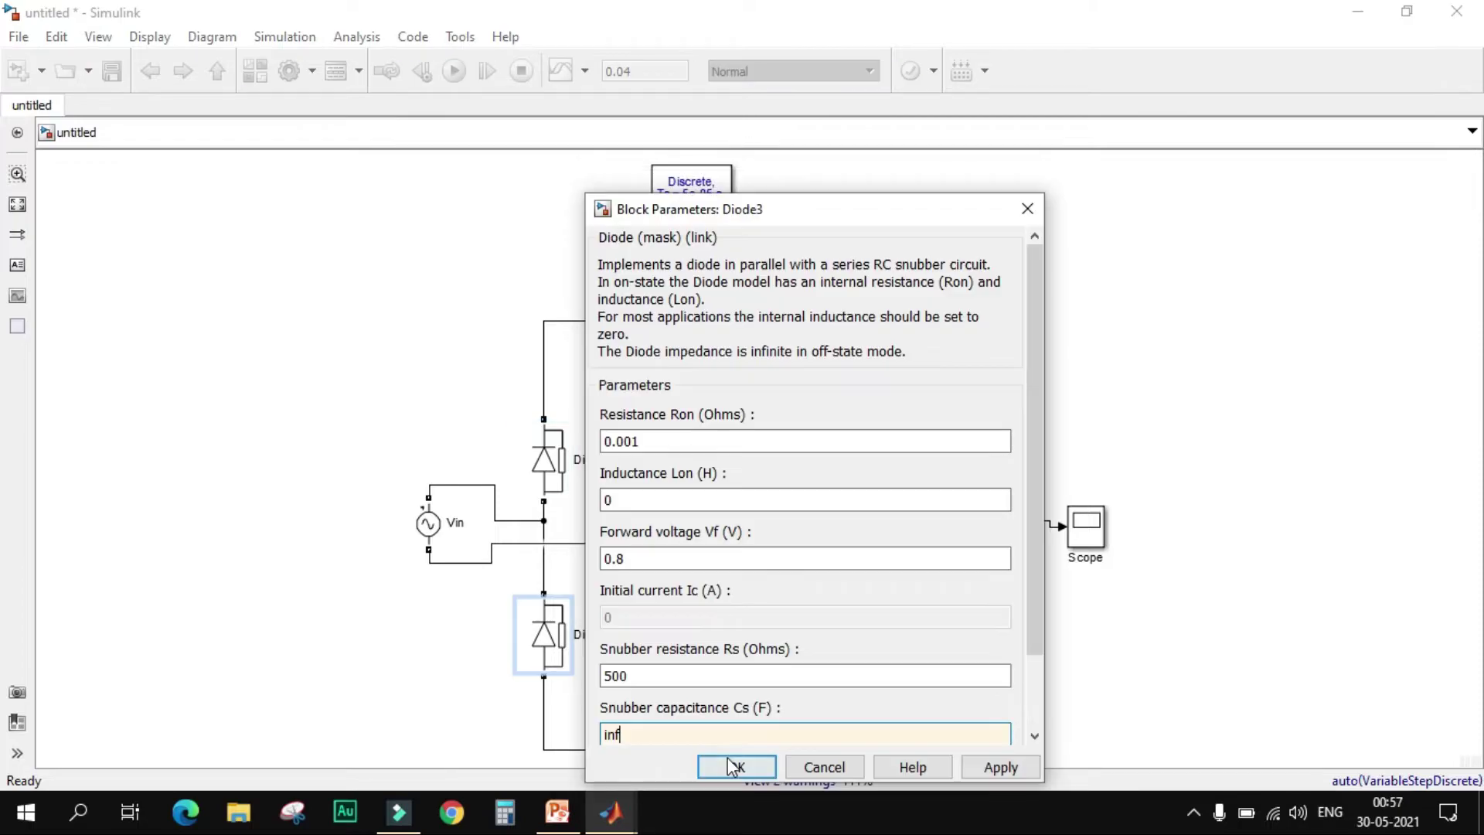
left_click(735, 765)
Rerun the model, examine the rectified output voltage waveform in the Scope, and put the Scope window away.
left_click(451, 71)
double_click(1088, 525)
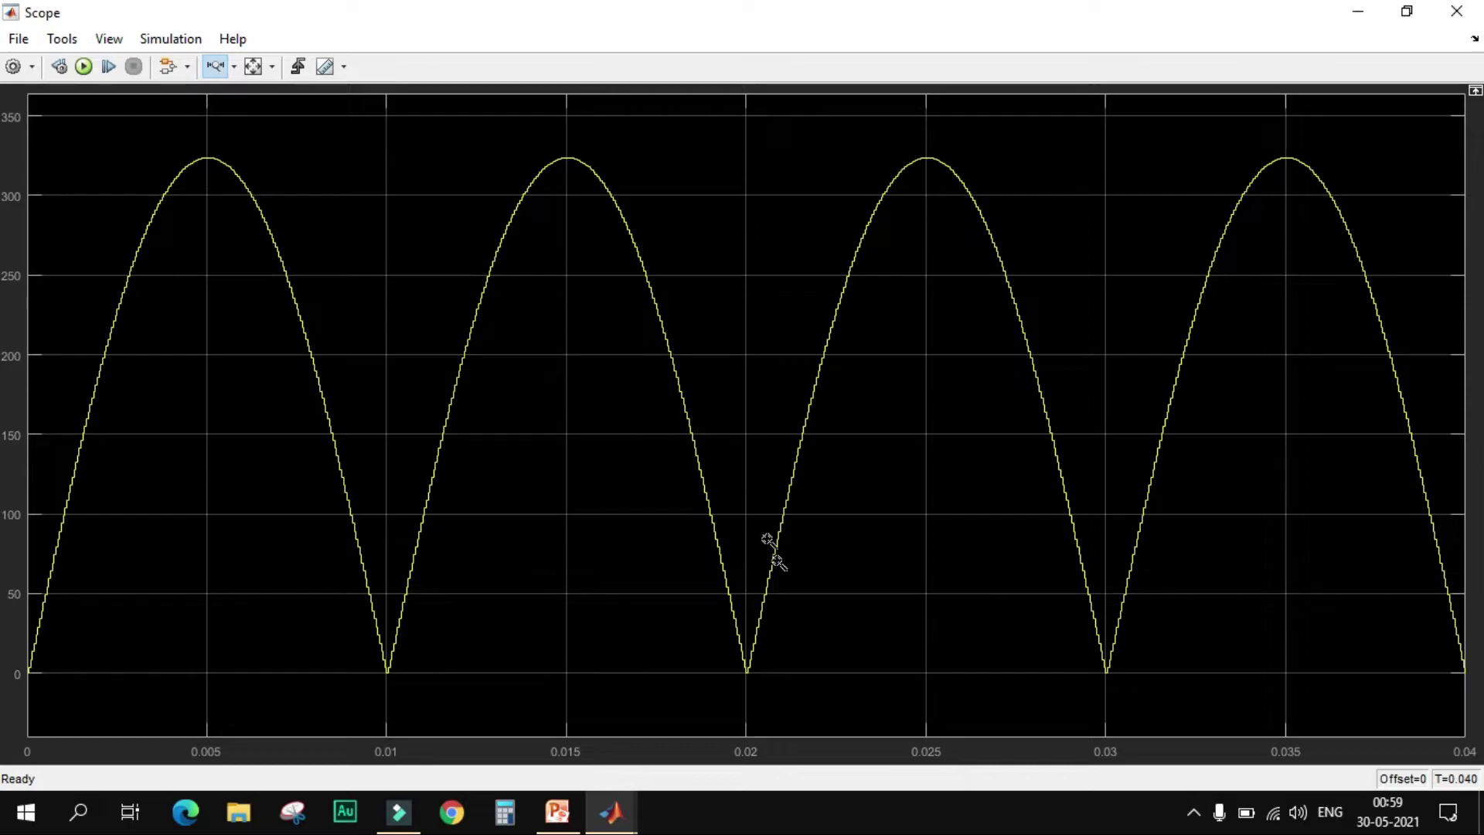
left_click(1354, 11)
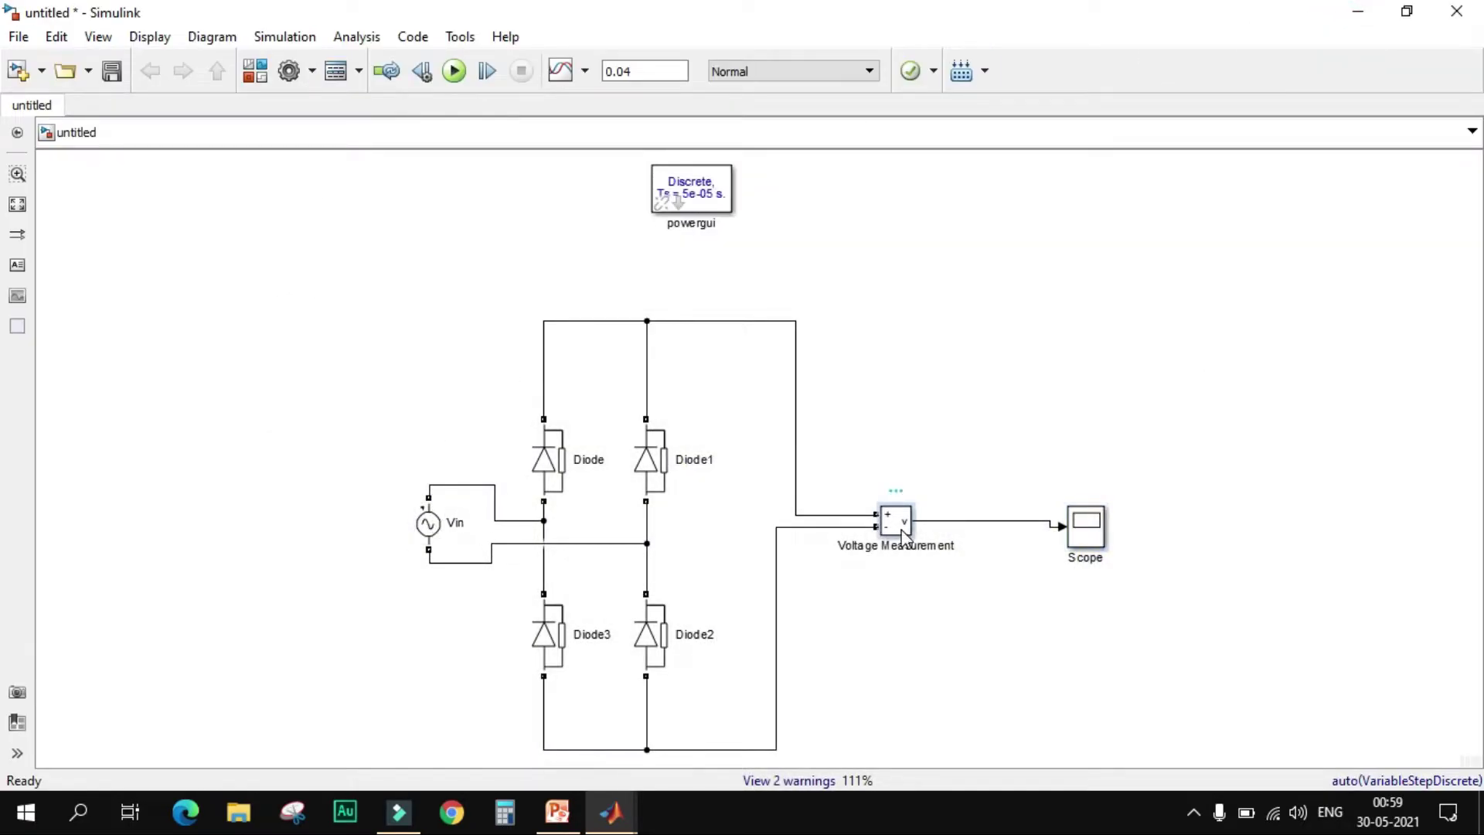
Add a second Voltage Measurement block above the first, wiring + to the Diode1–Diode2 midpoint and − to the Diode–Diode3 midpoint.
mouse_move(905, 538)
left_mouse_down()
mouse_move(889, 376)
mouse_move(644, 499)
mouse_move(646, 513)
left_mouse_up()
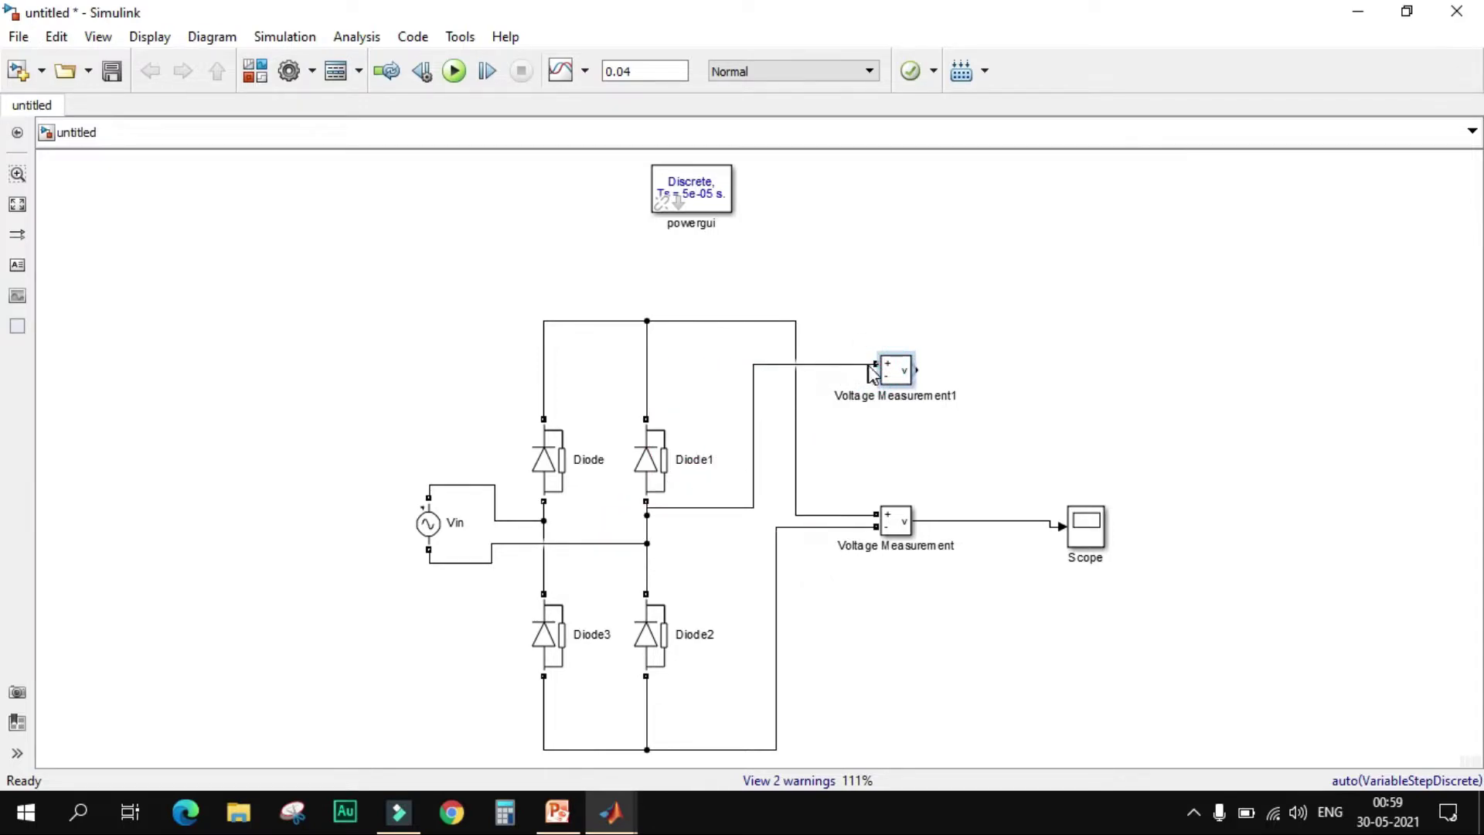
mouse_move(874, 375)
left_mouse_down()
mouse_move(589, 541)
mouse_move(547, 520)
left_mouse_up()
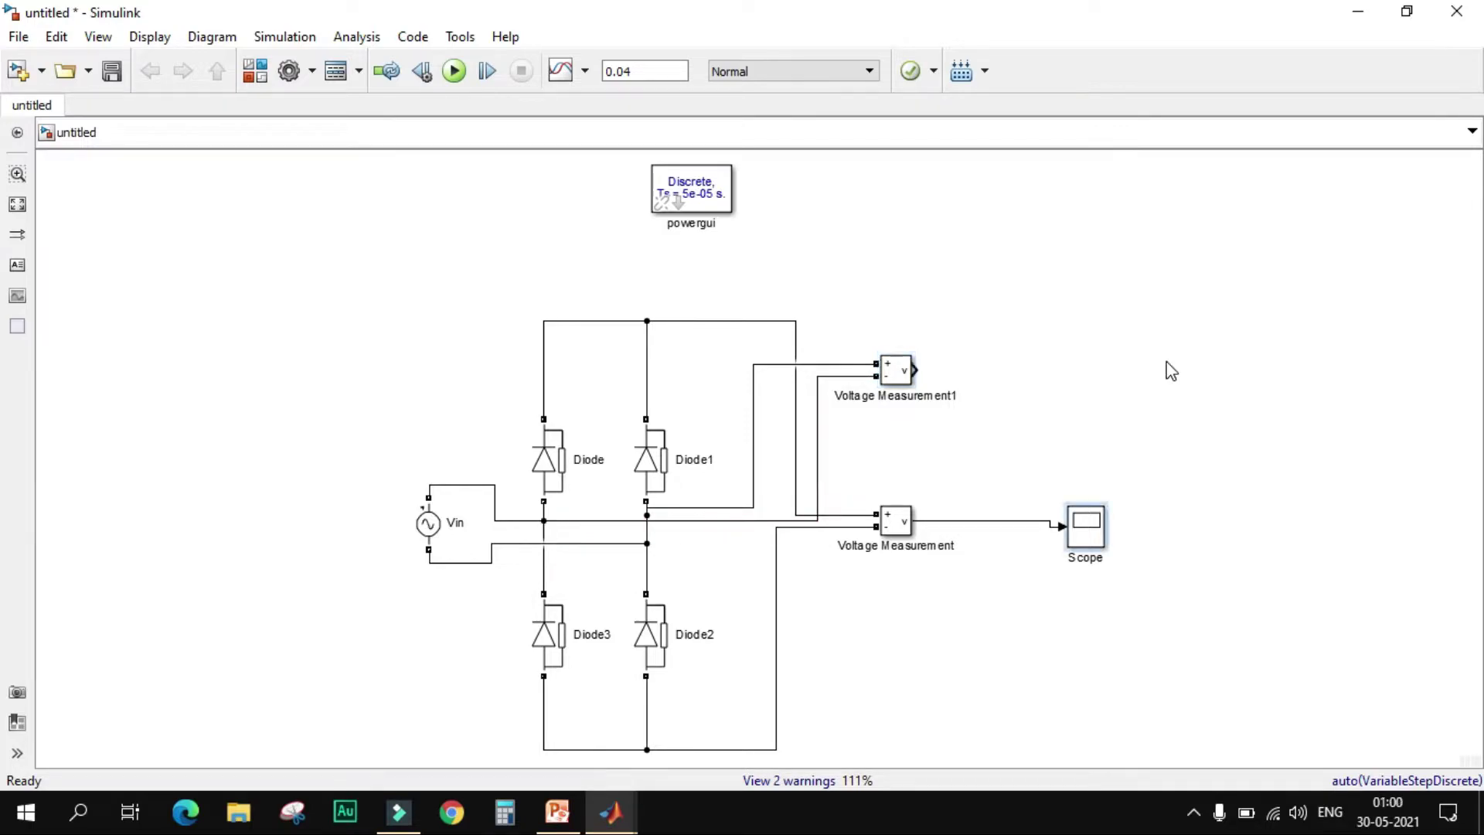
Give the Scope 2 input ports, feeding Voltage Measurement1 to the first and Voltage Measurement to the second.
left_click(1085, 535)
right_click(1083, 536)
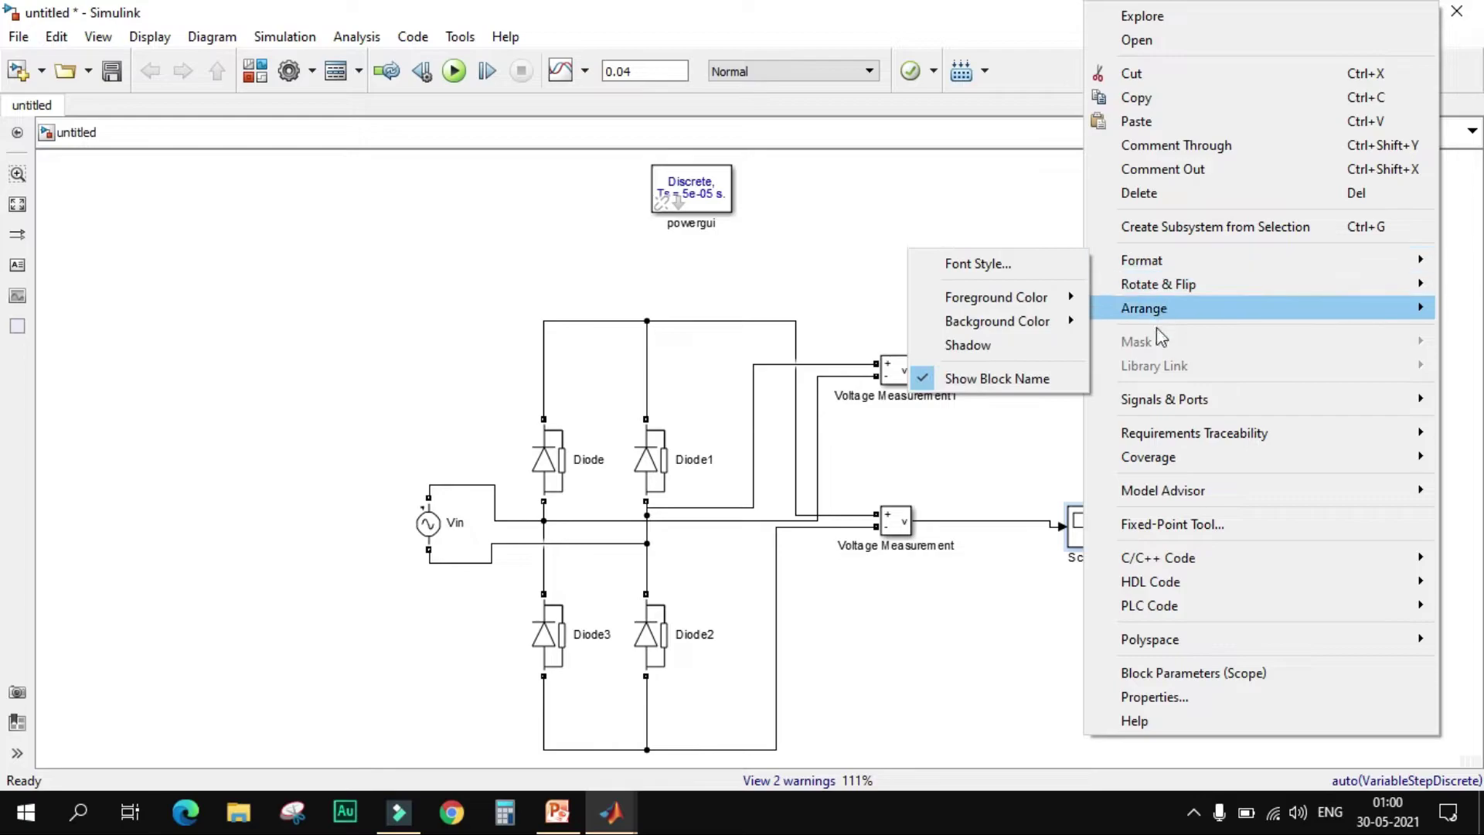
mouse_move(1153, 397)
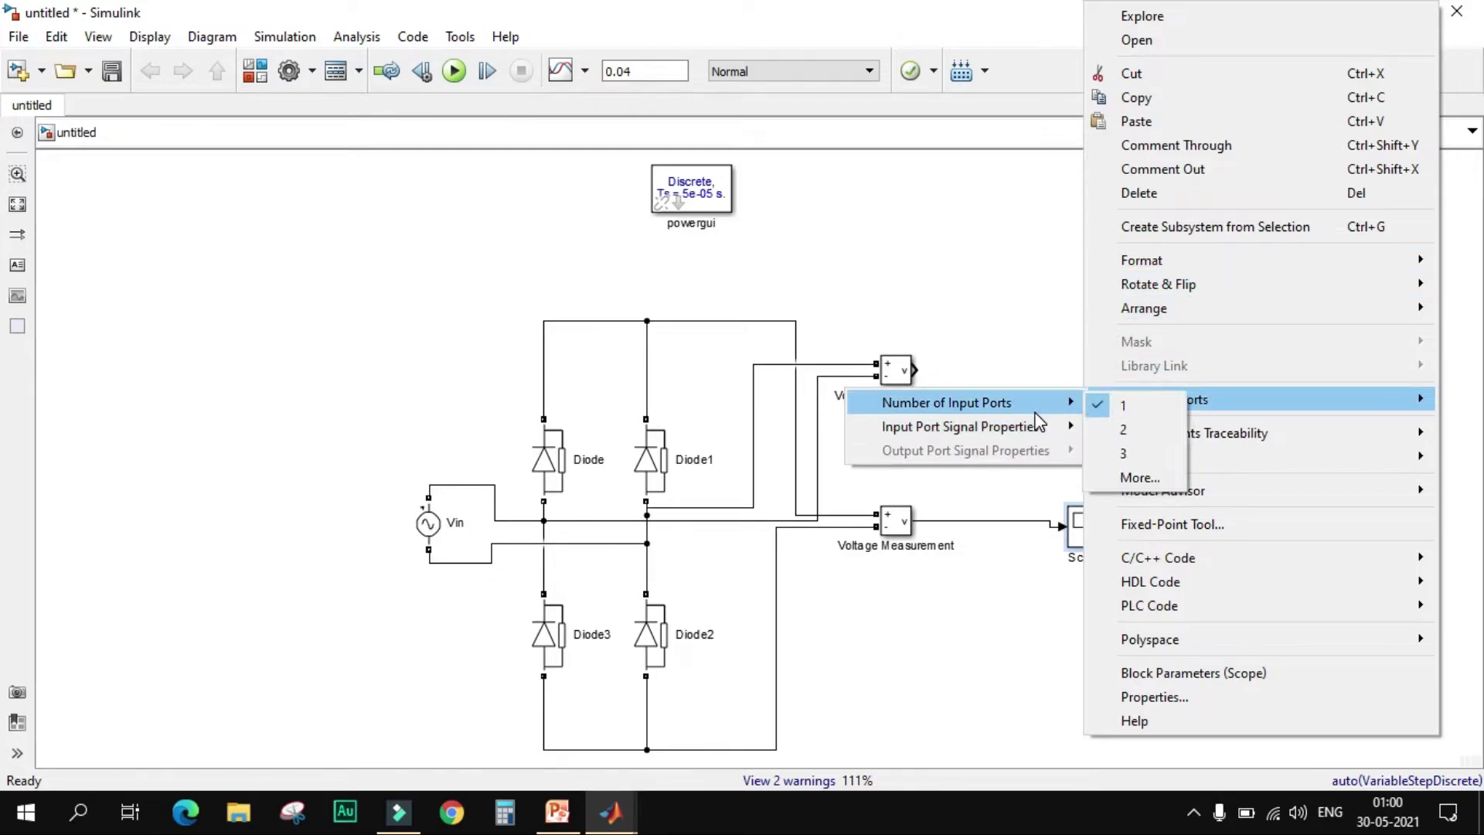
left_click(1130, 429)
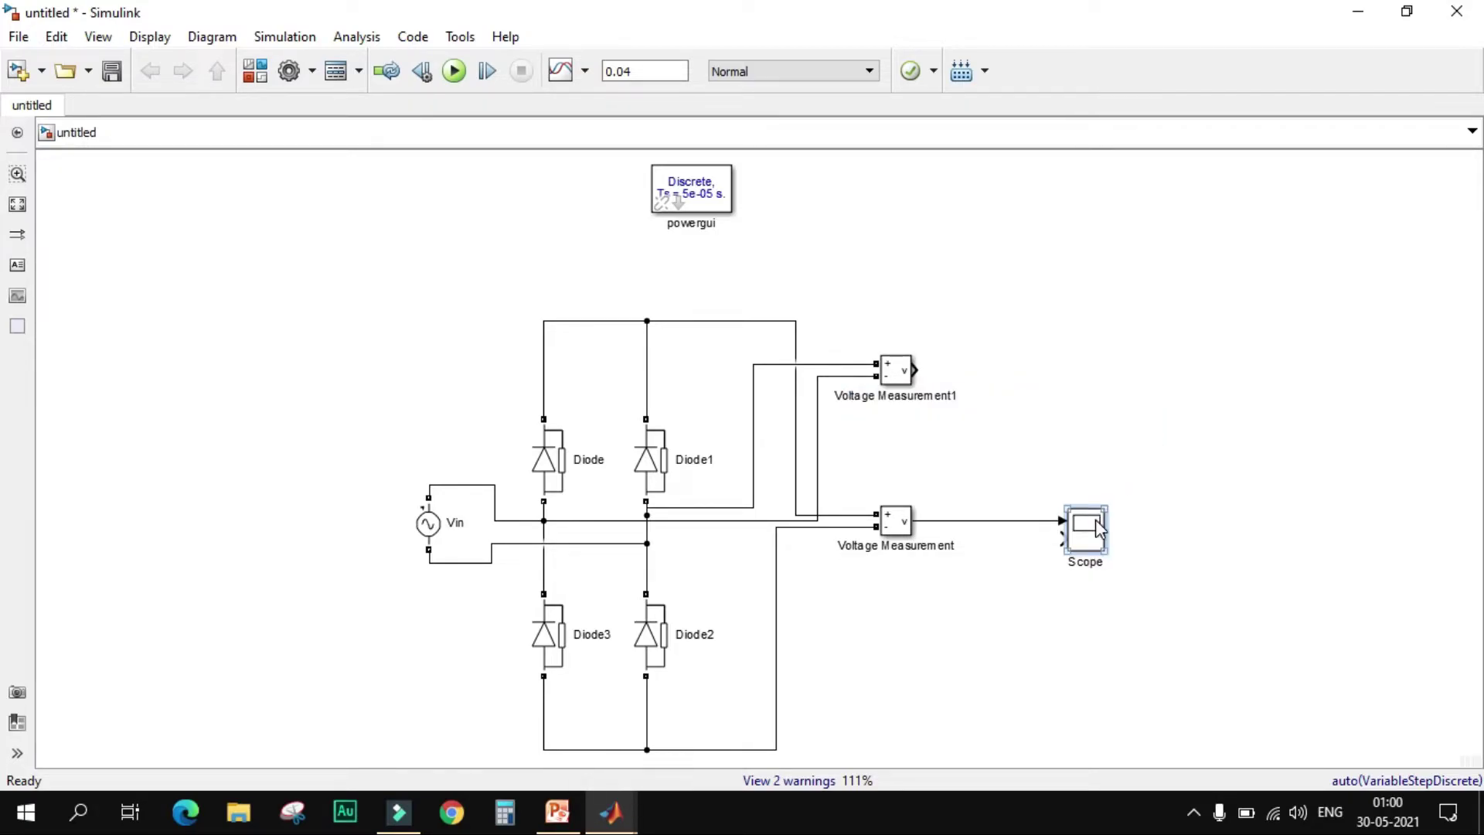
left_click_drag(1063, 521, 1063, 541)
left_click_drag(914, 370, 1063, 520)
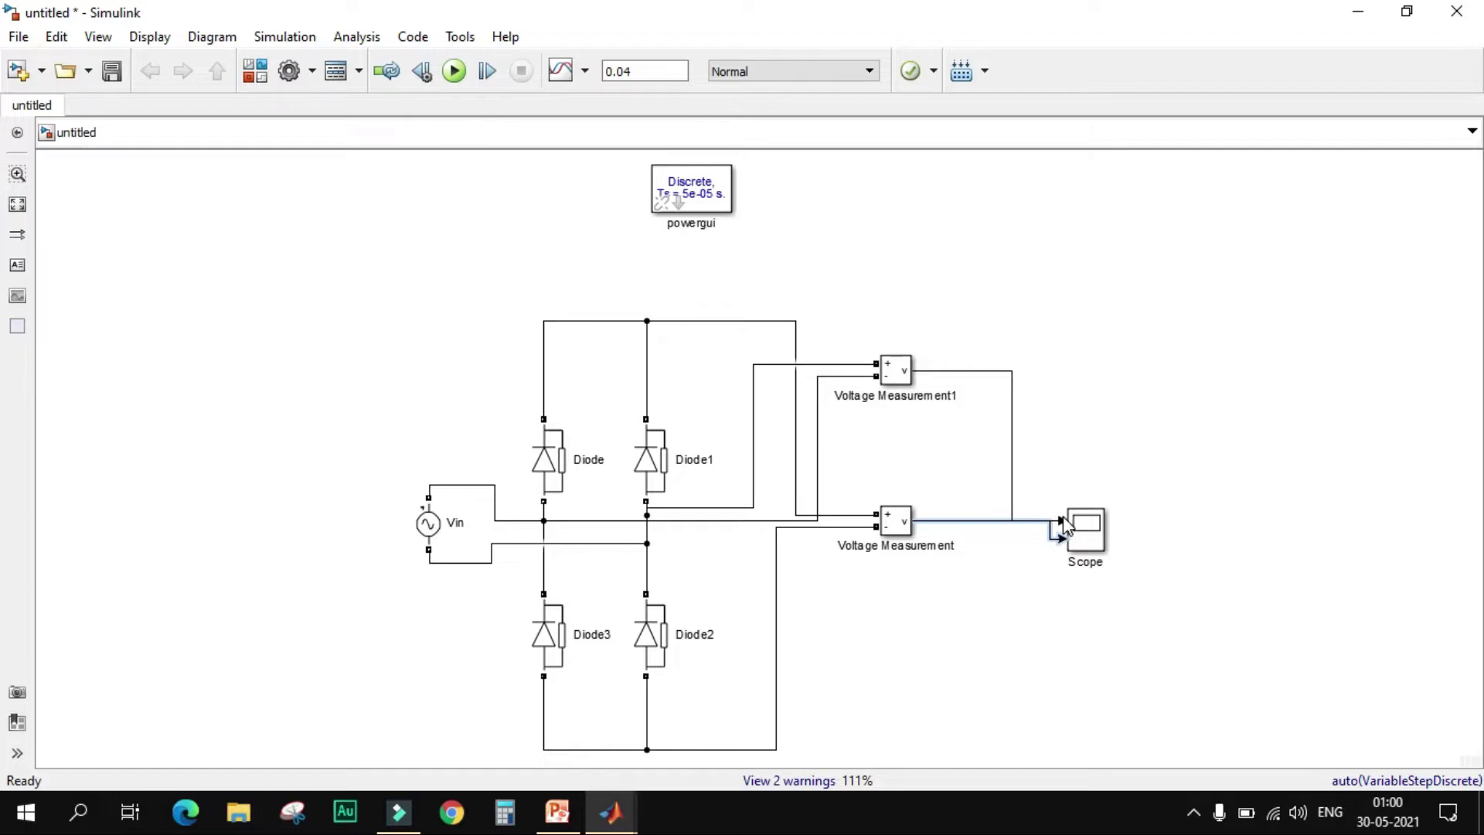
Rerun the model and split the Scope display into two stacked plots with axes scaled to the signals.
left_click(454, 71)
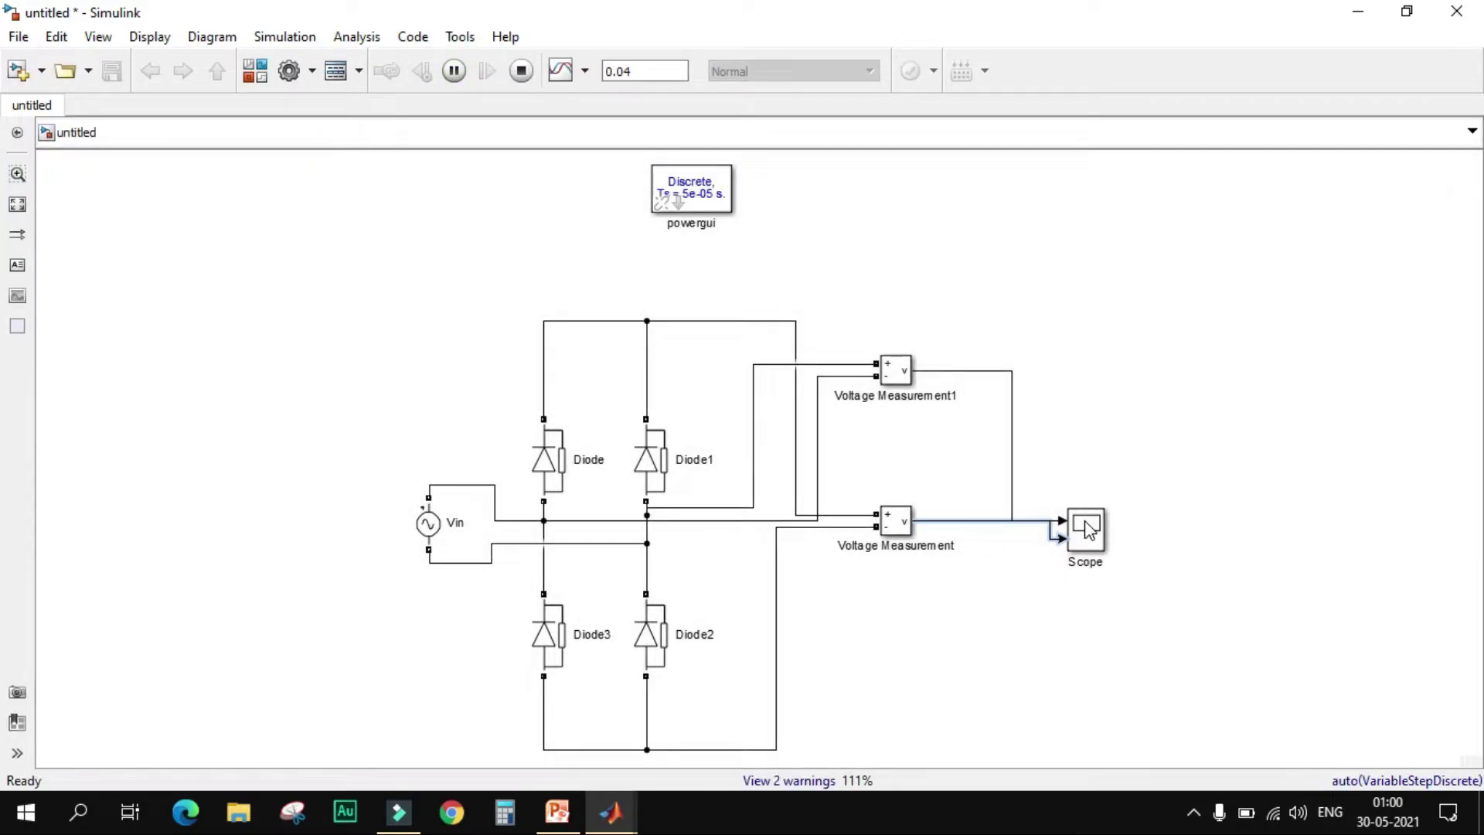
double_click(1088, 529)
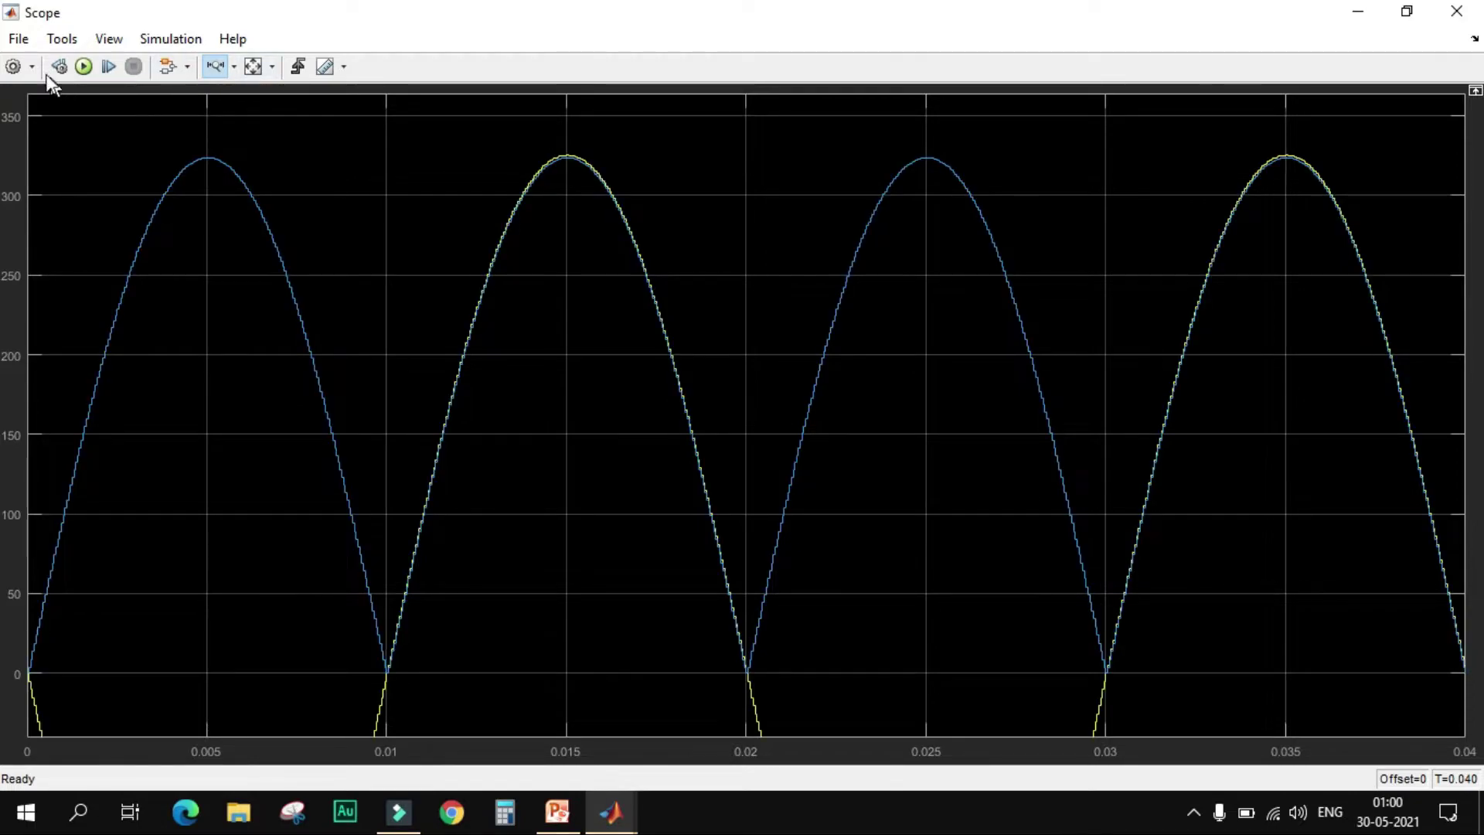
left_click(33, 68)
left_click(22, 148)
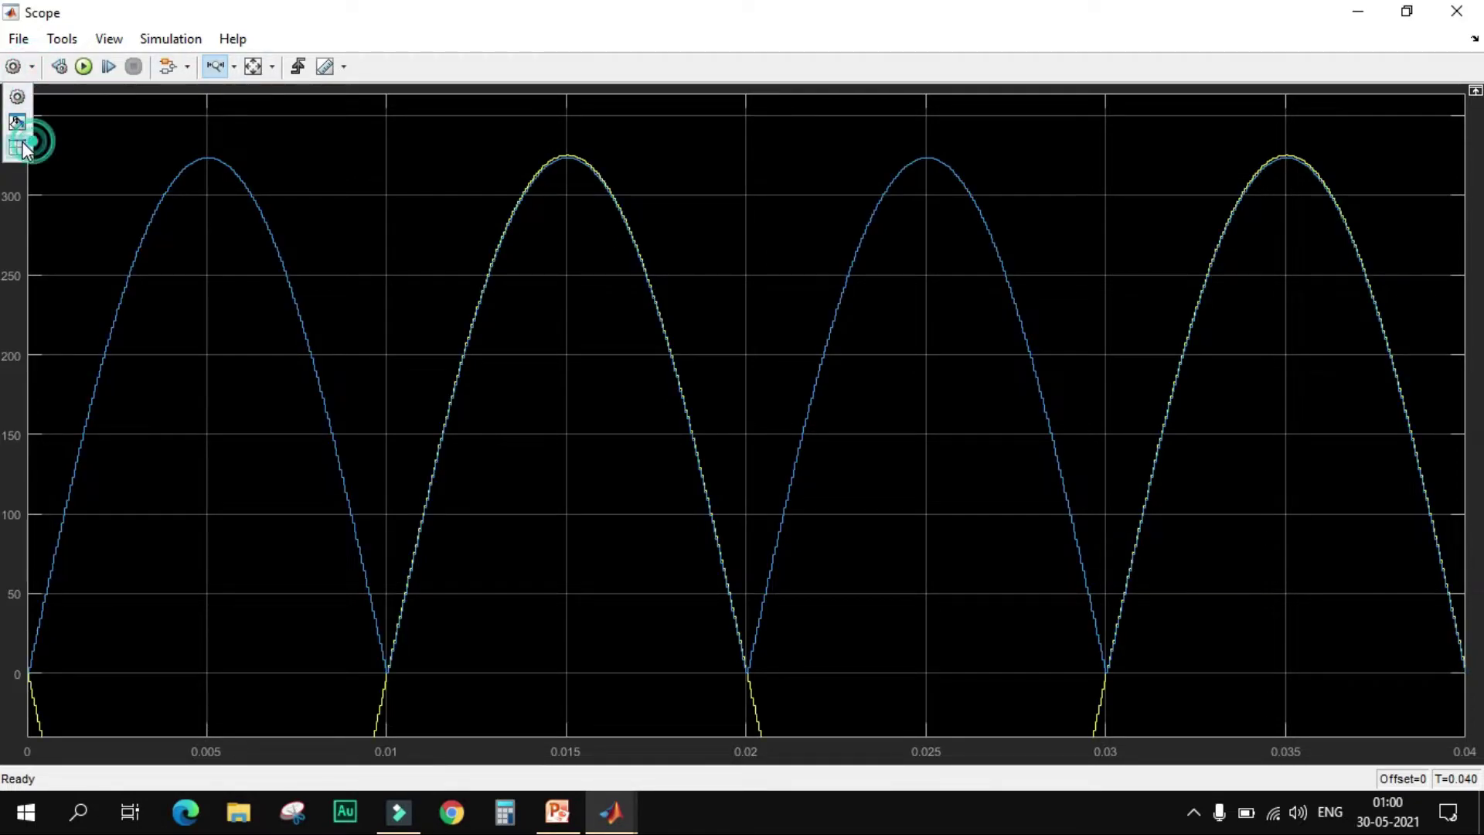
left_click(44, 221)
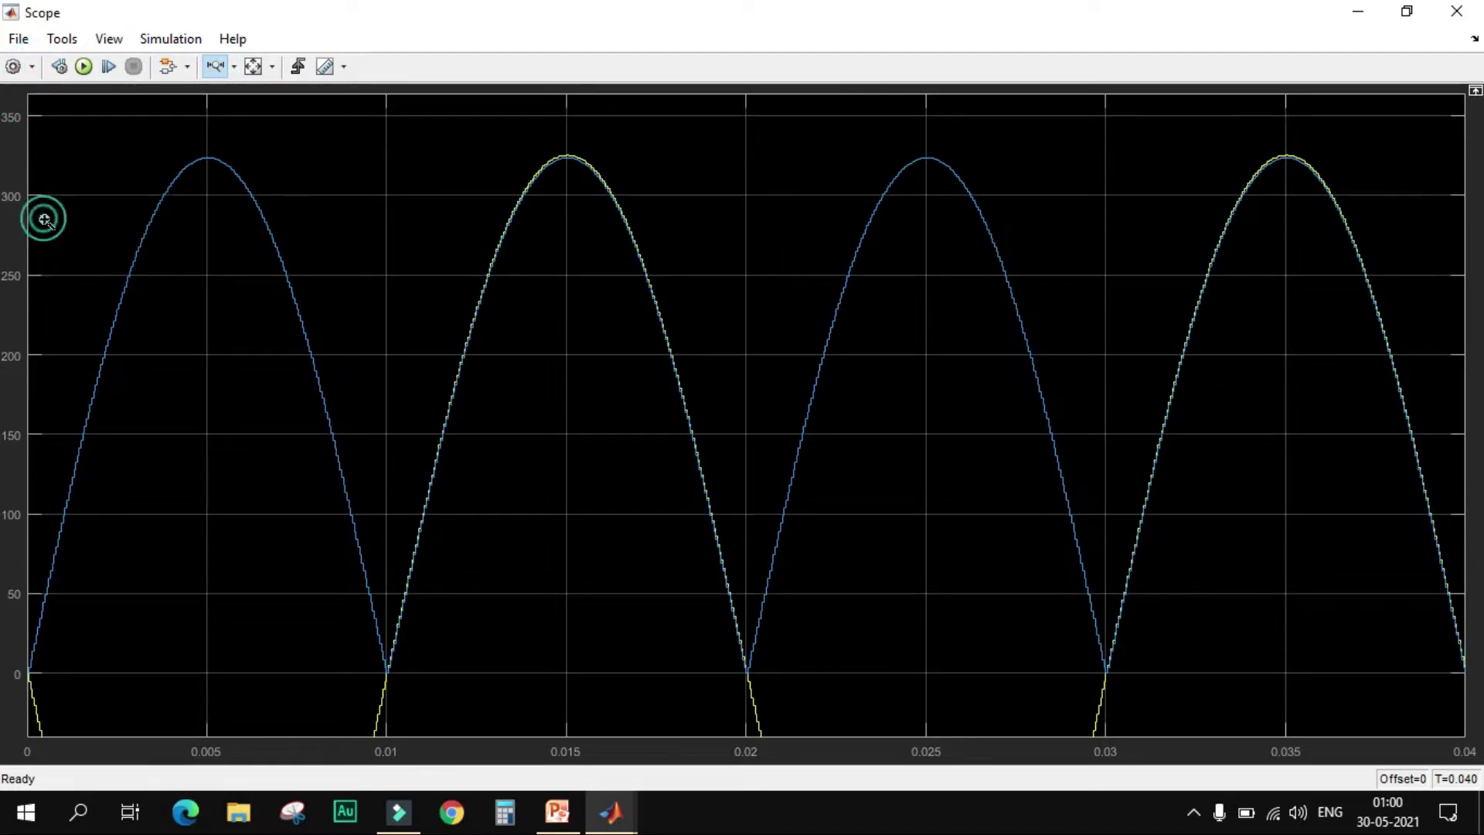
left_click(249, 68)
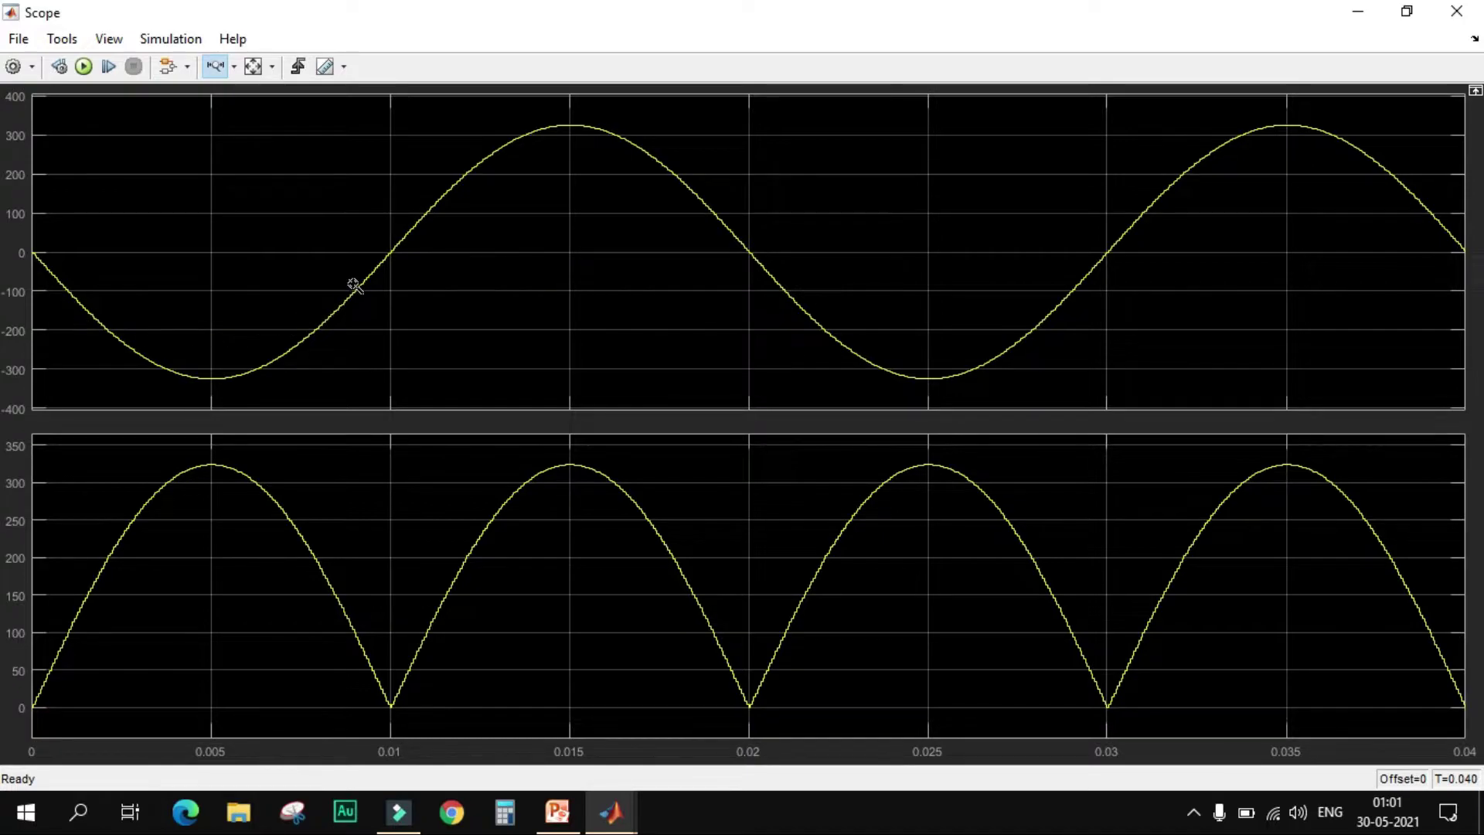
left_click(1358, 10)
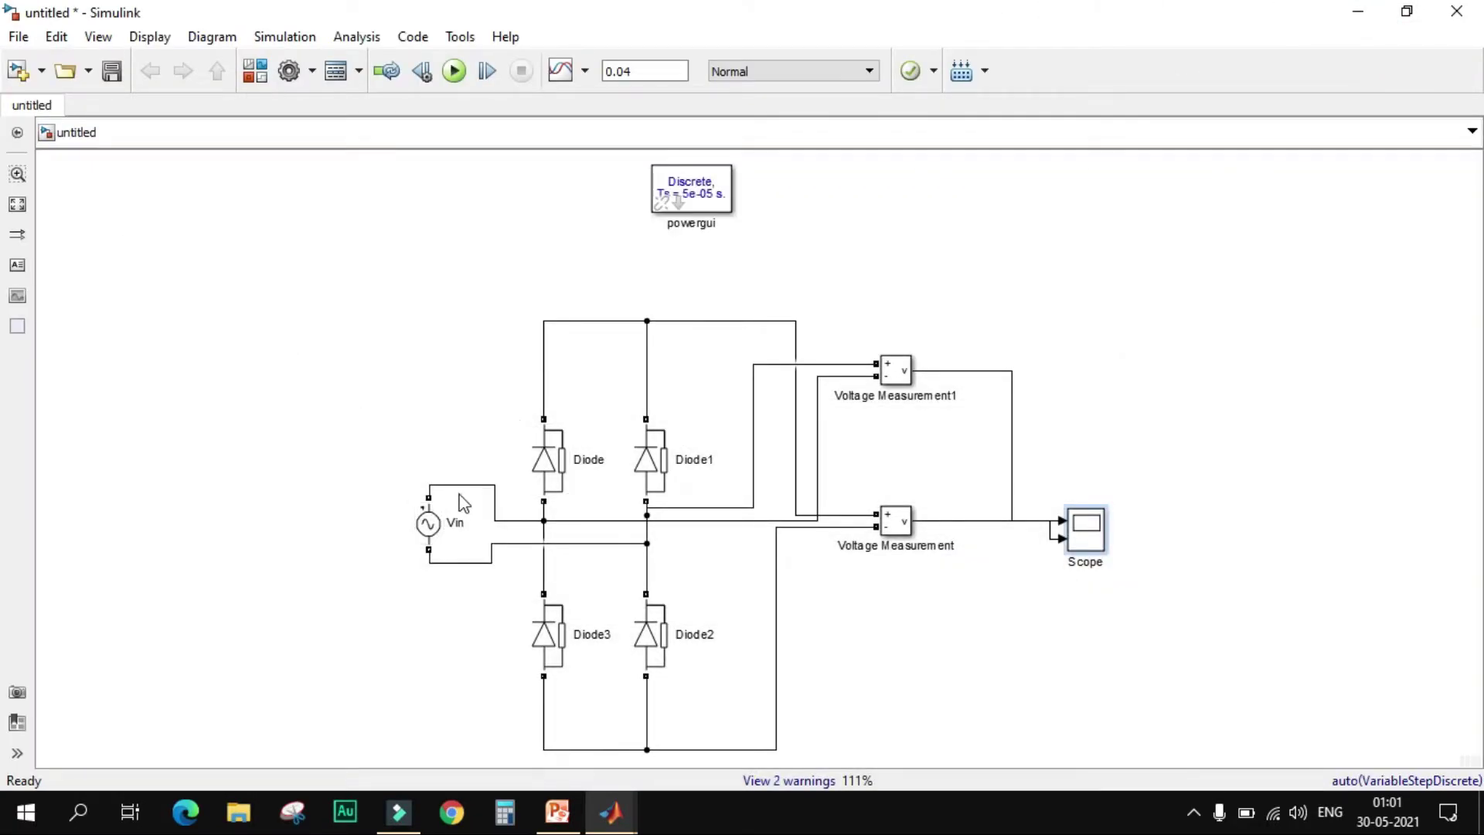
Trace the conduction path from Vin's lower terminal through Diode1, the output Voltage Measurement and Diode3.
left_click(460, 486)
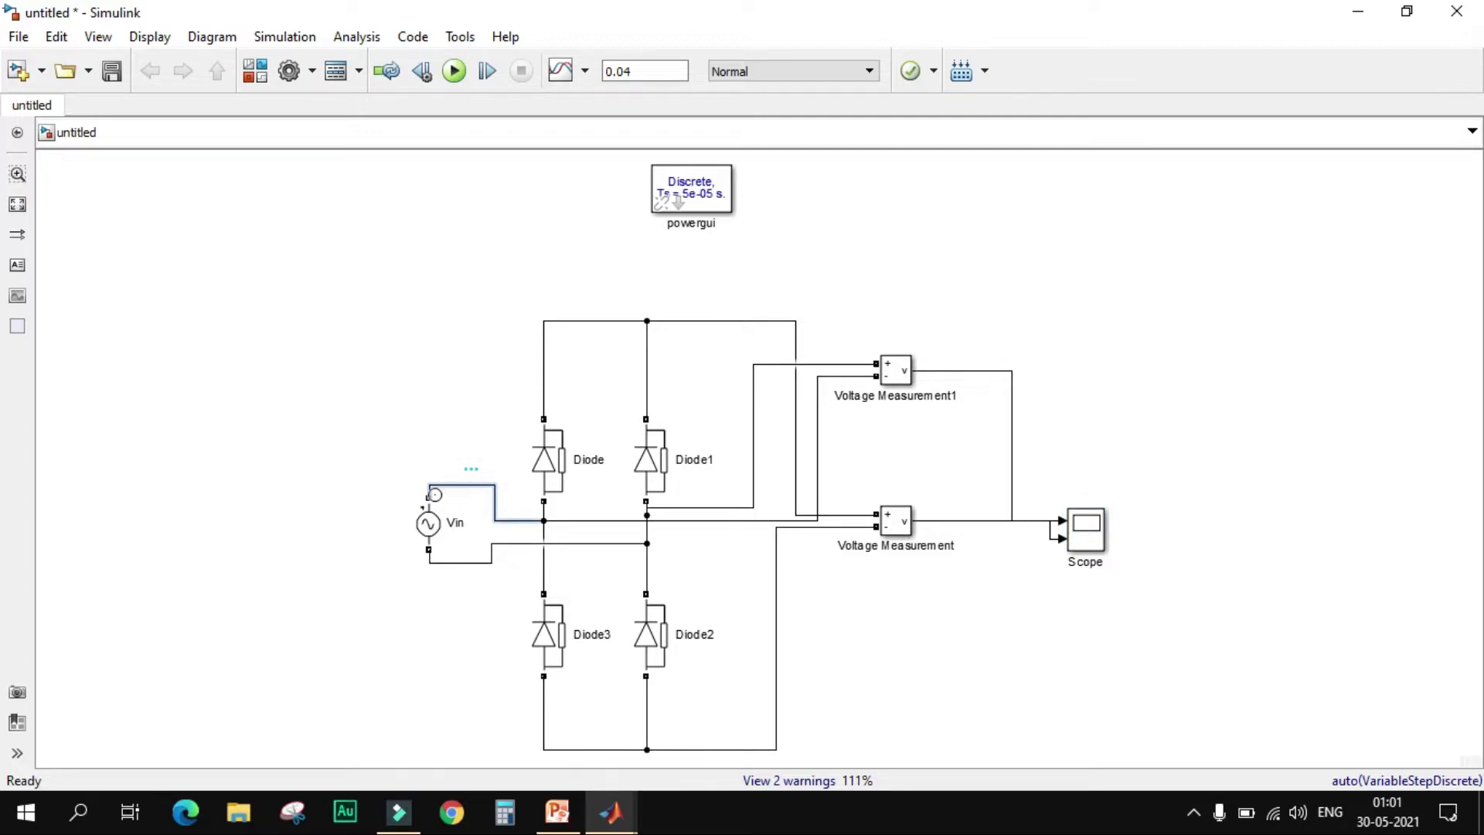
left_click(500, 547)
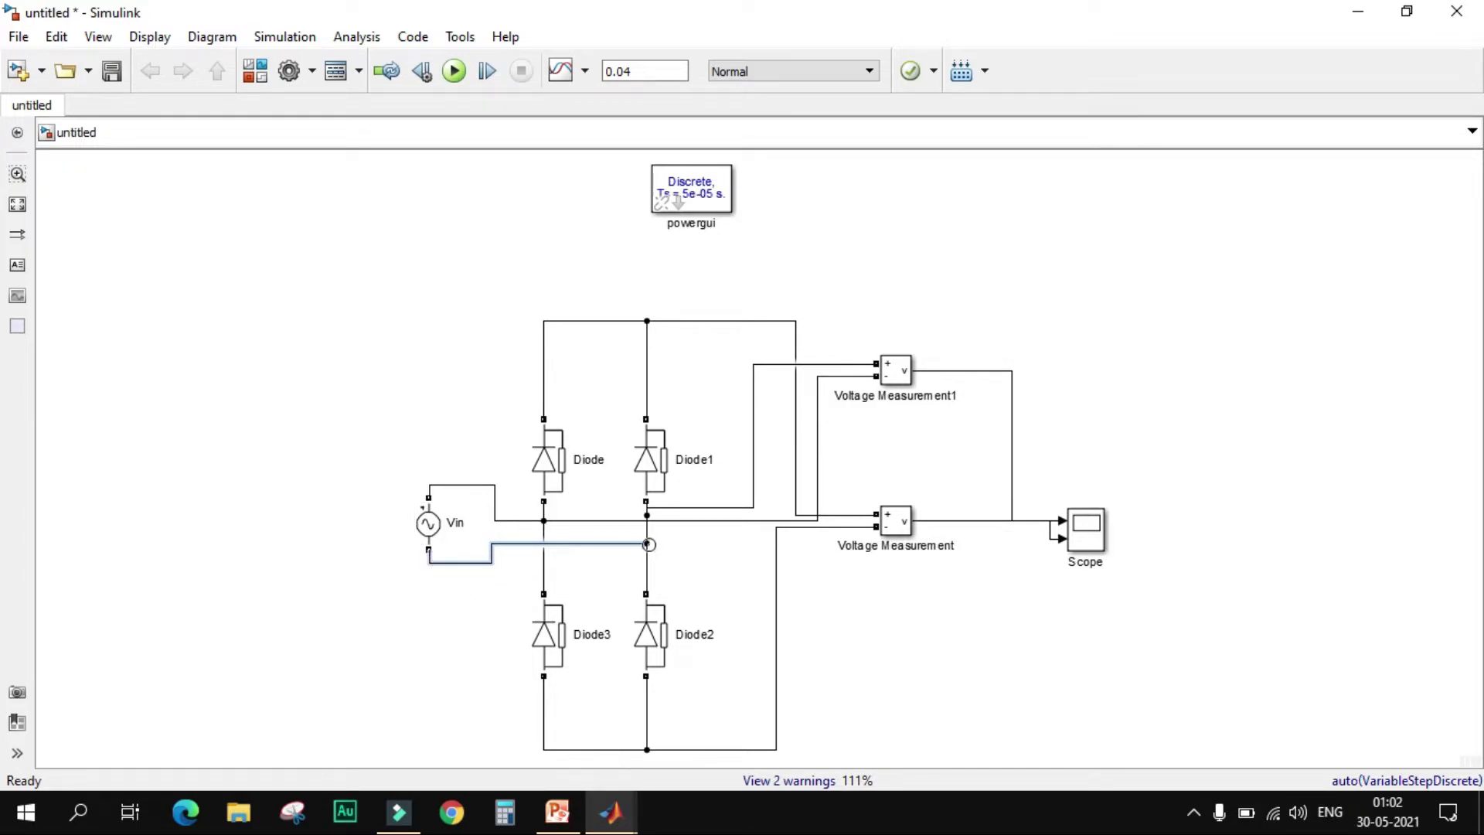
left_click(651, 462)
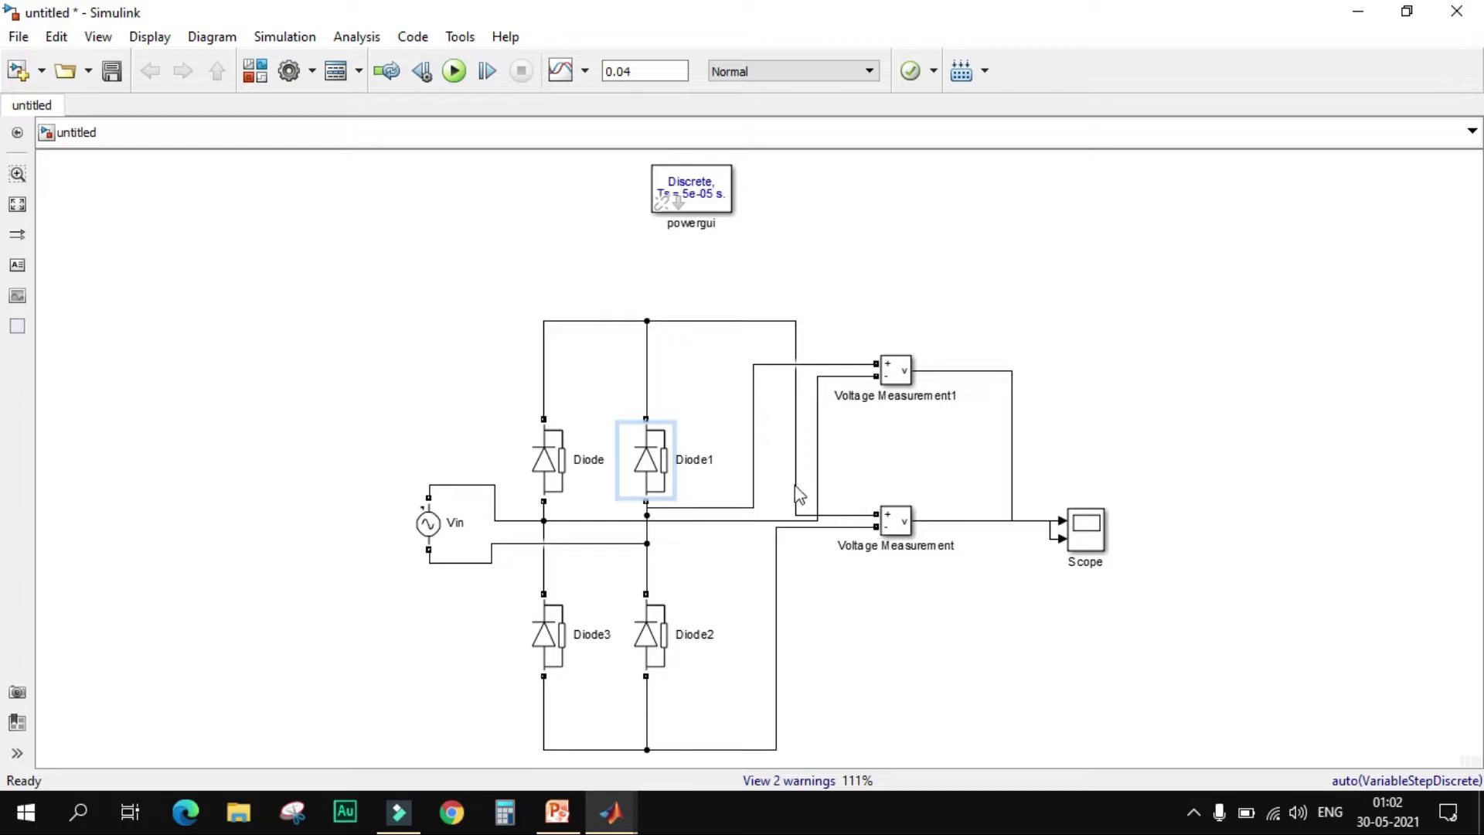
left_click(853, 528)
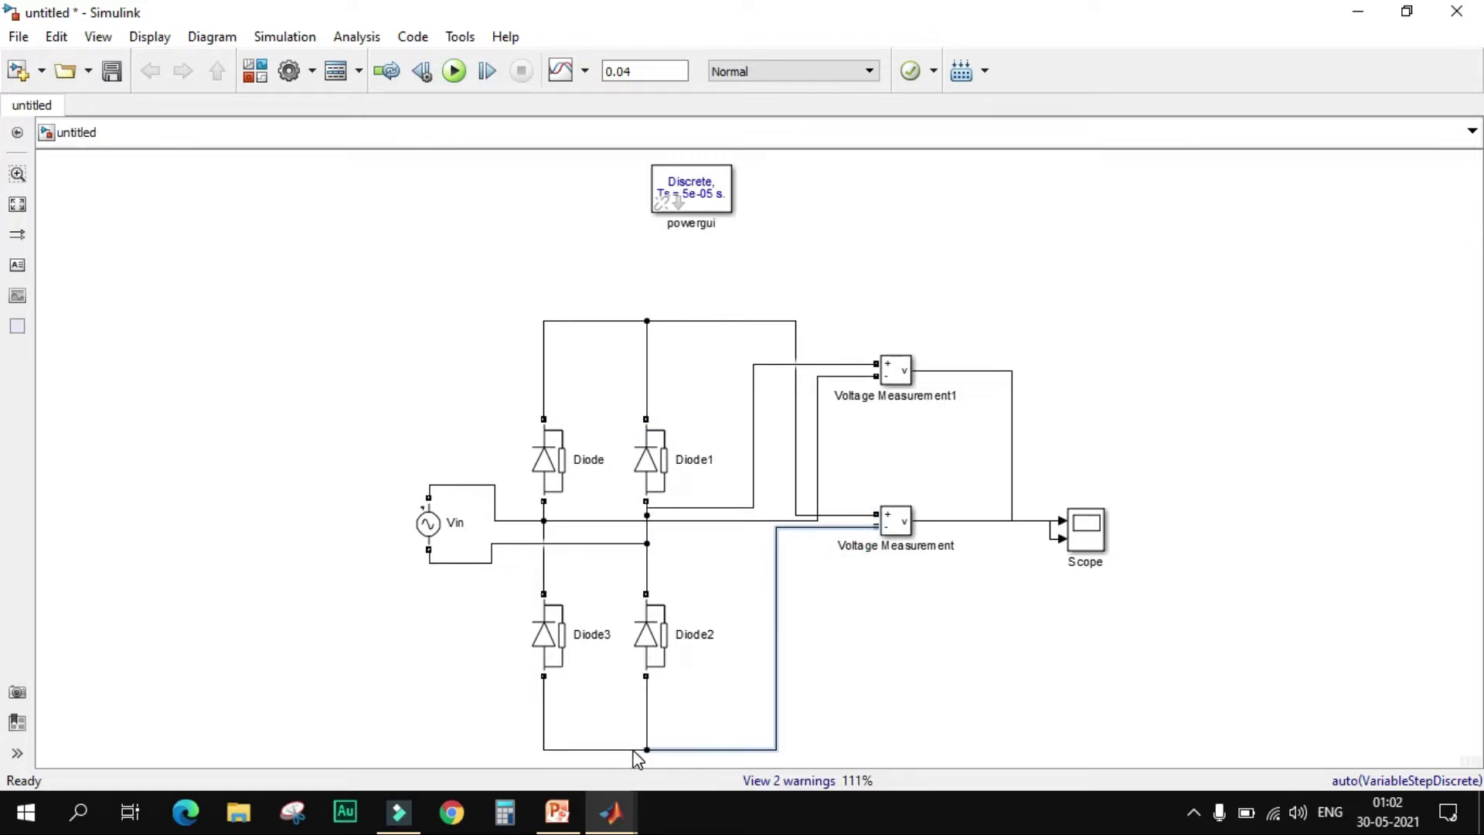
left_click(597, 748)
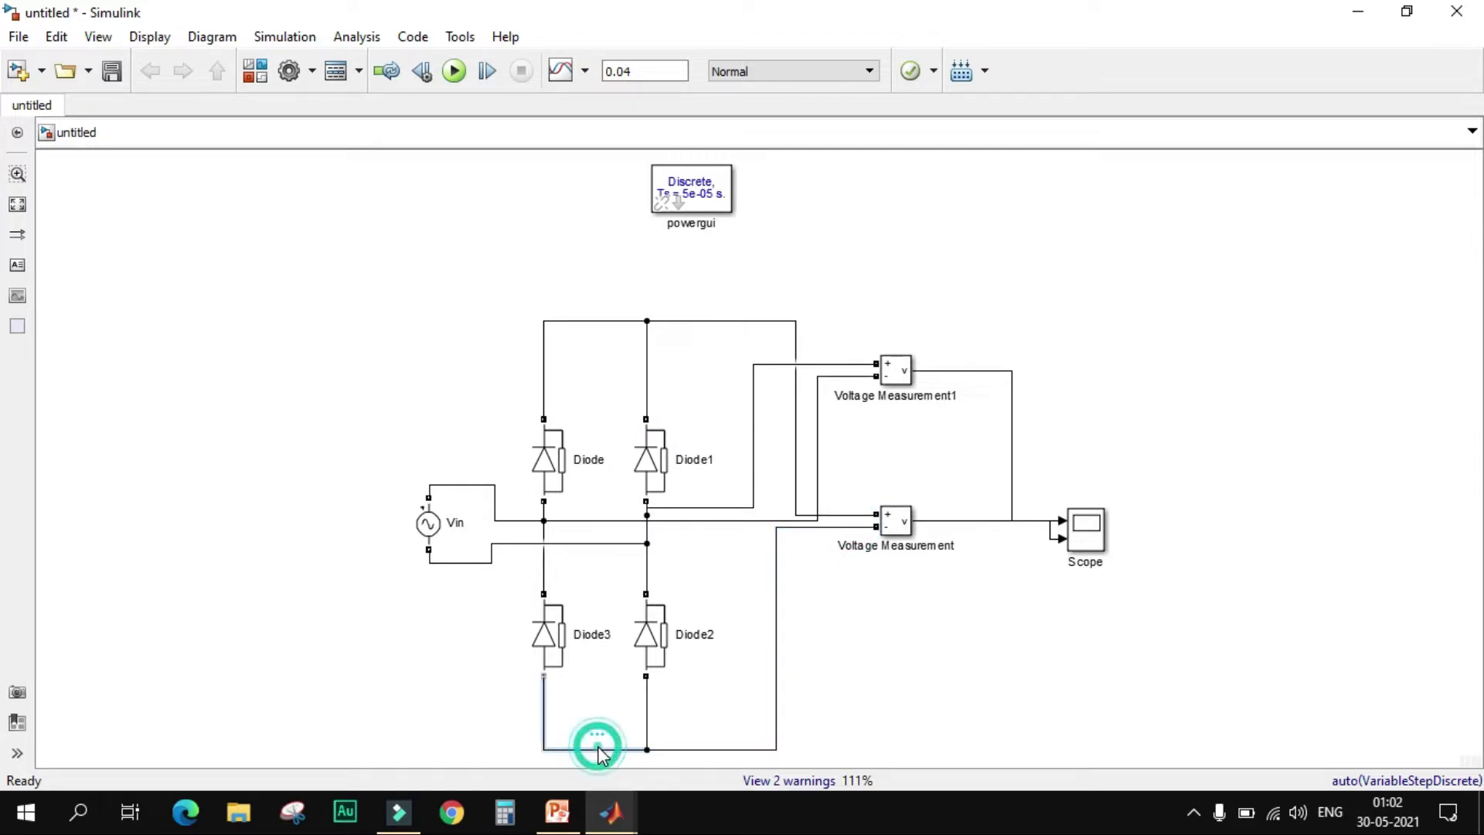
left_click(551, 635)
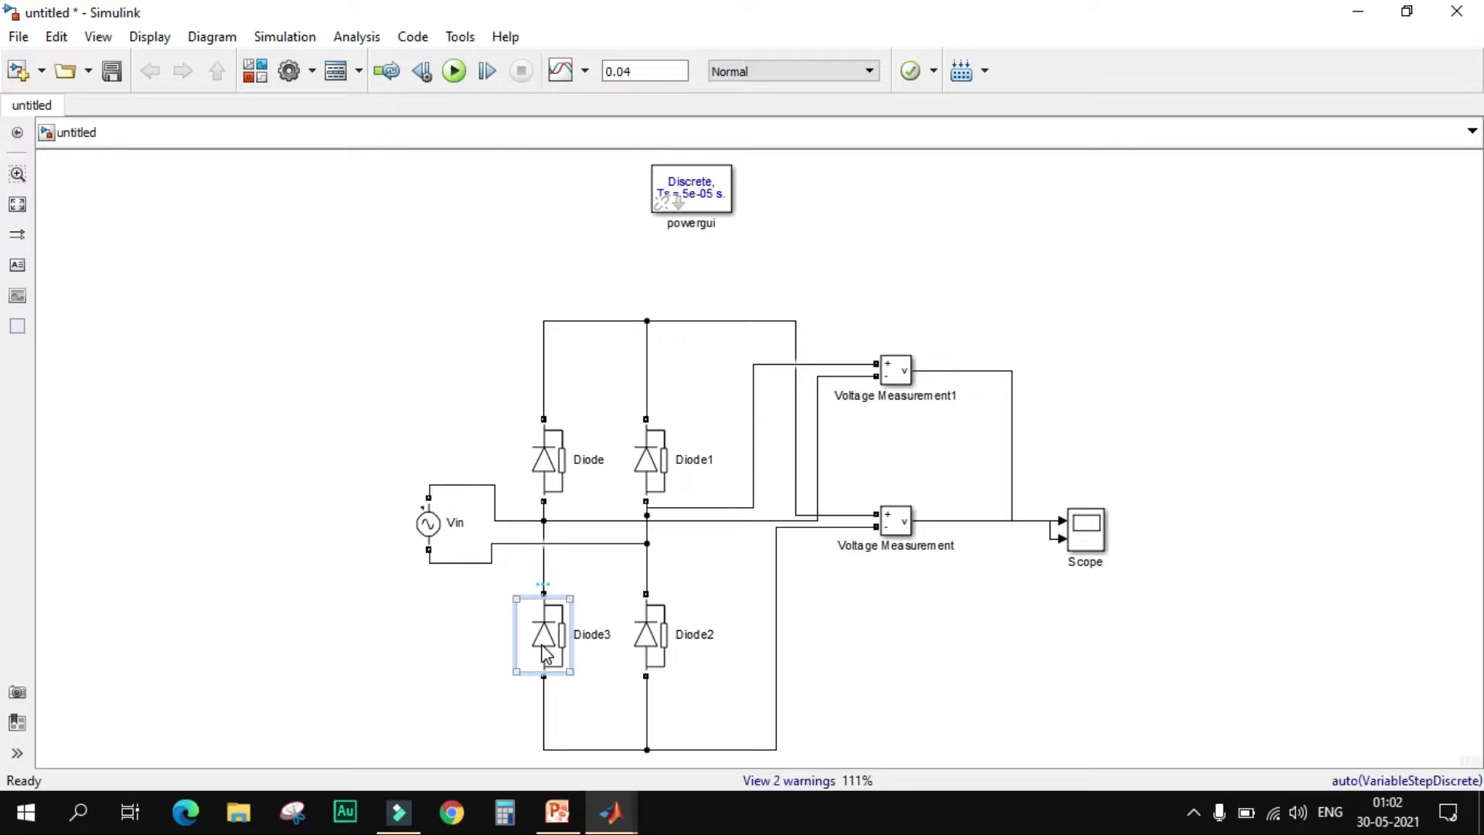
left_click(653, 458)
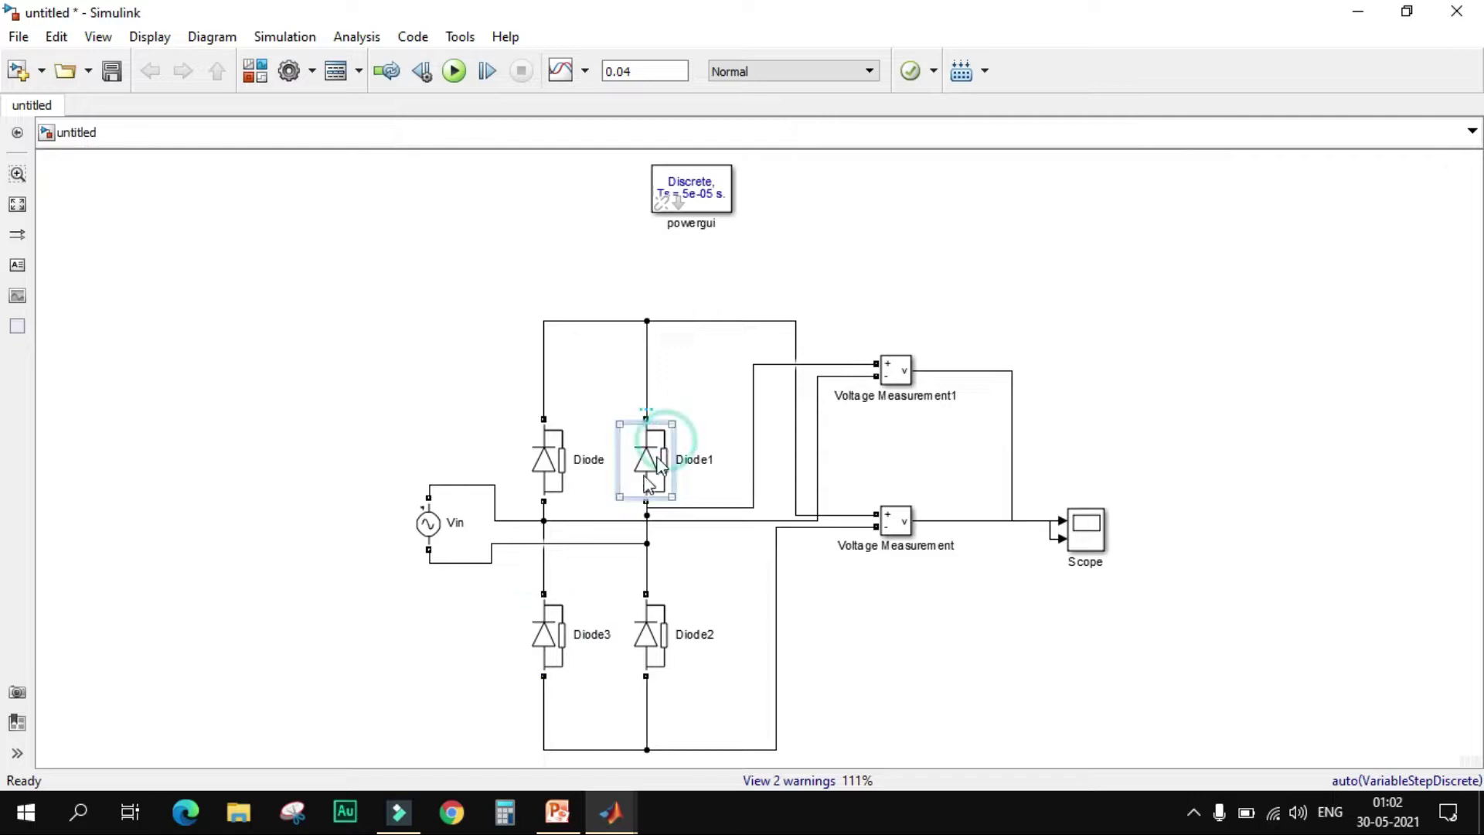
left_click(558, 624)
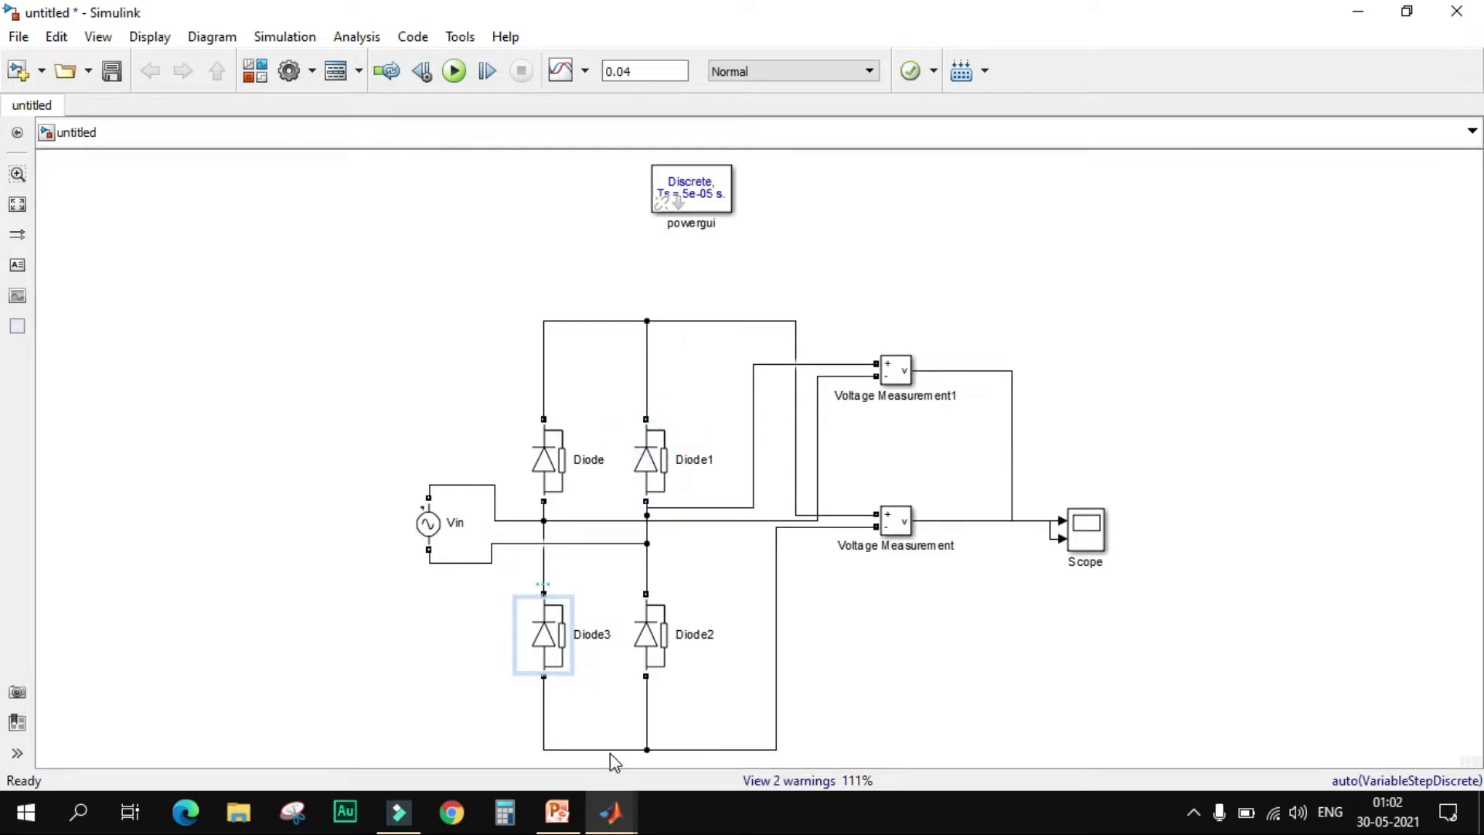
Compare the input and output voltage waveforms in the Scope, and return to the model.
left_click(611, 816)
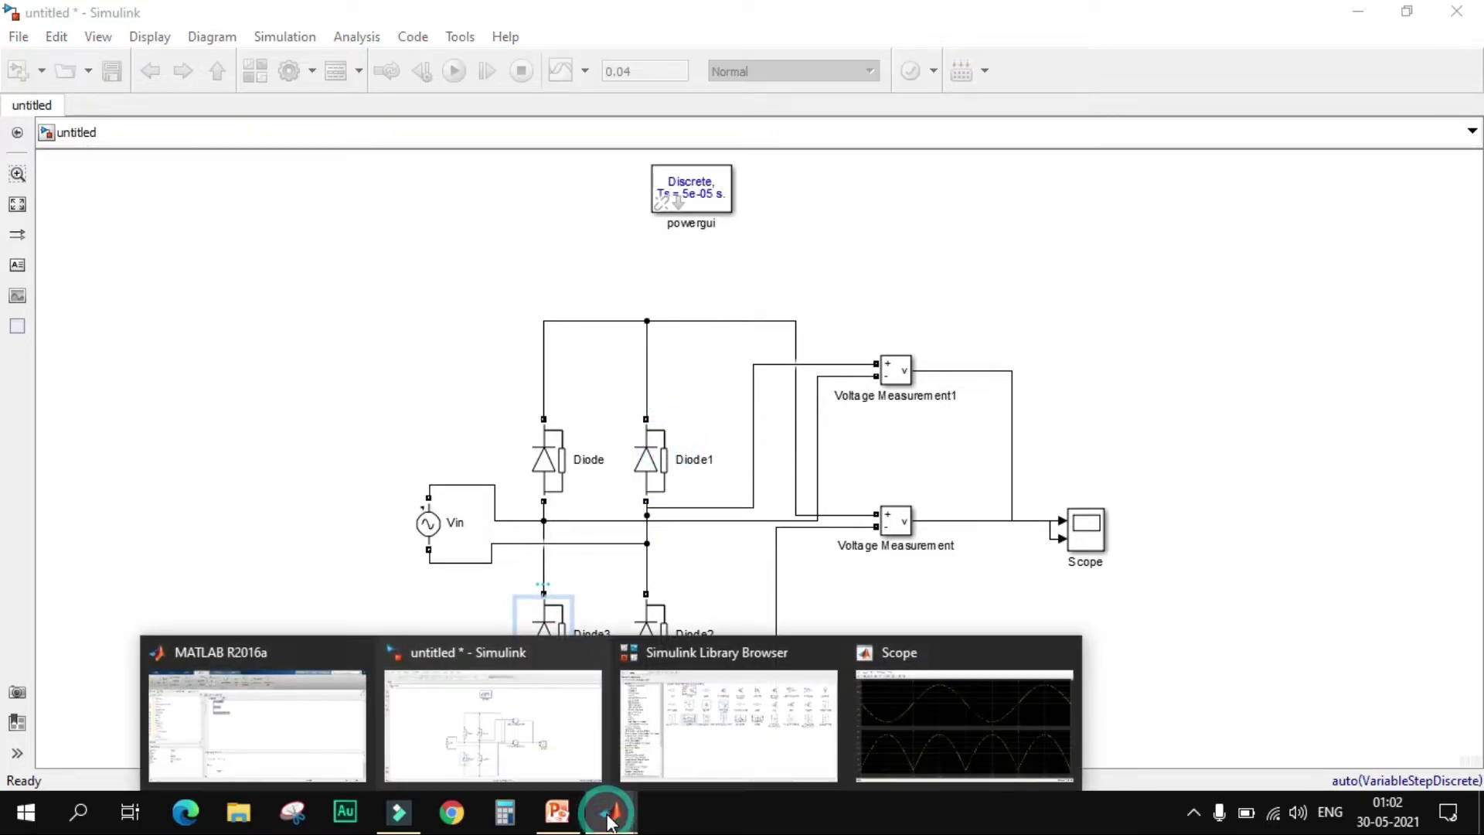
left_click(947, 716)
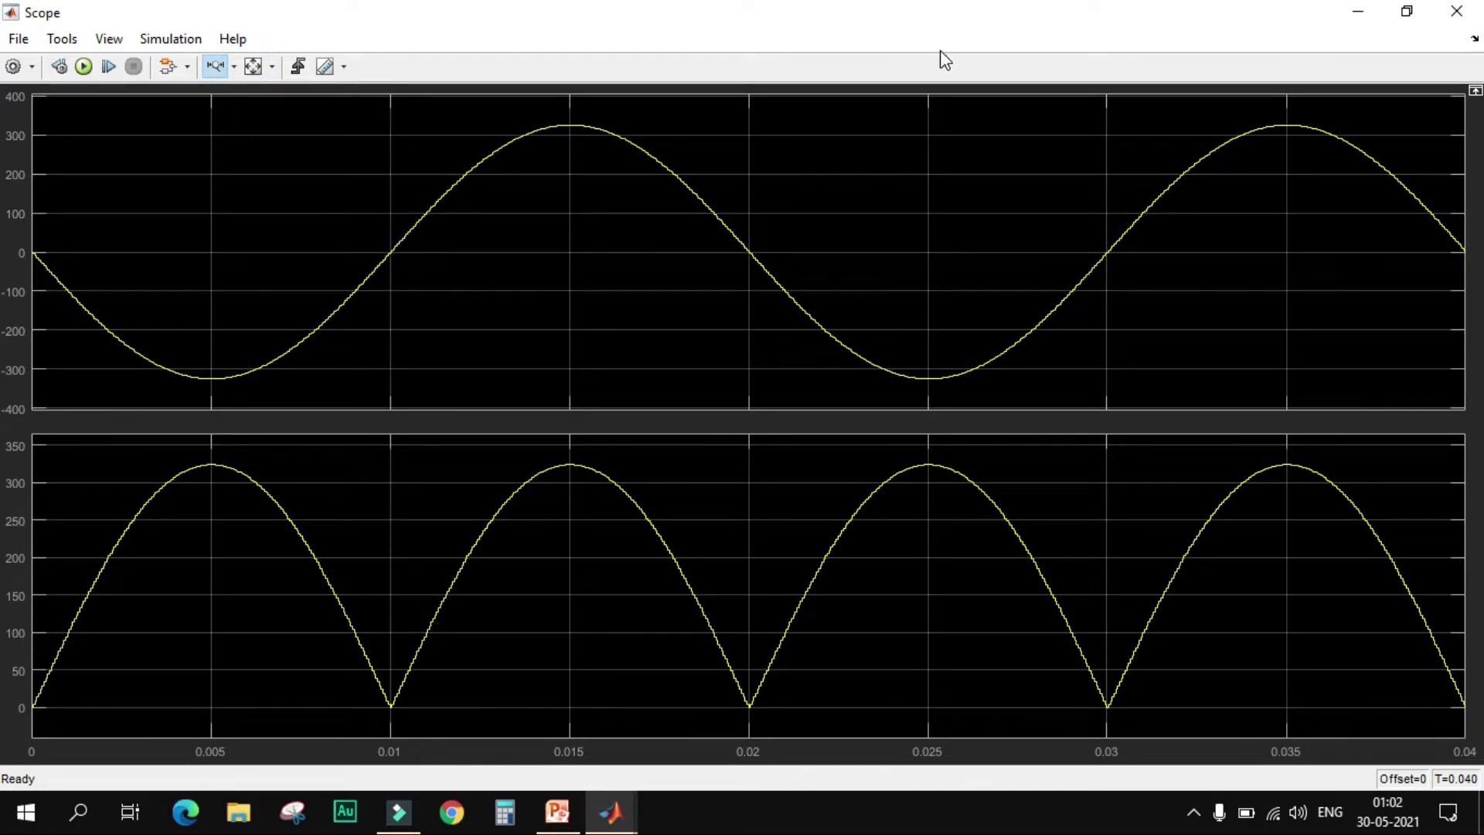
left_click(1349, 10)
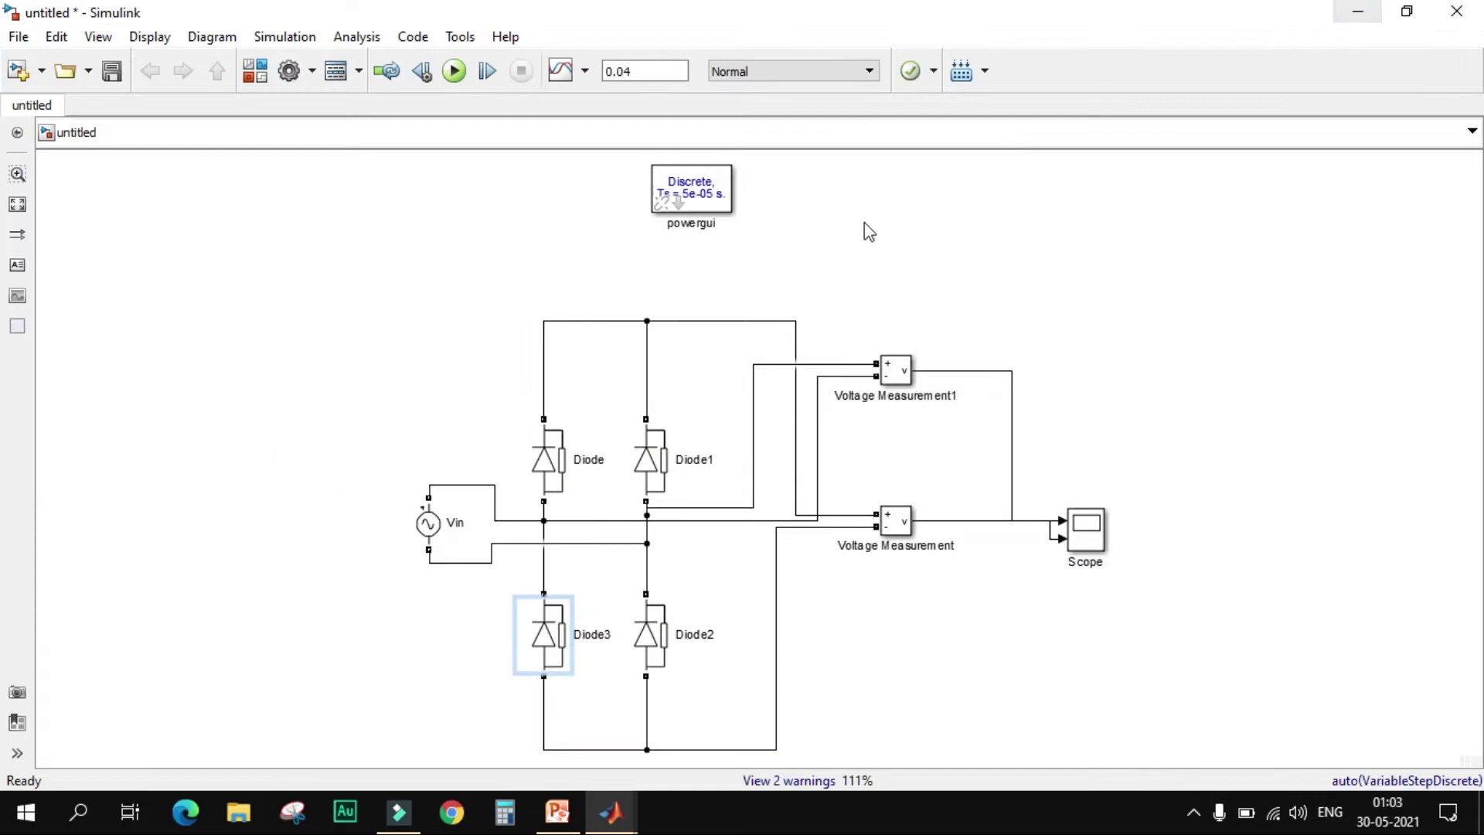
Trace the conduction path from Vin's upper terminal through Diode, the output Voltage Measurement and Diode2.
left_click(392, 563)
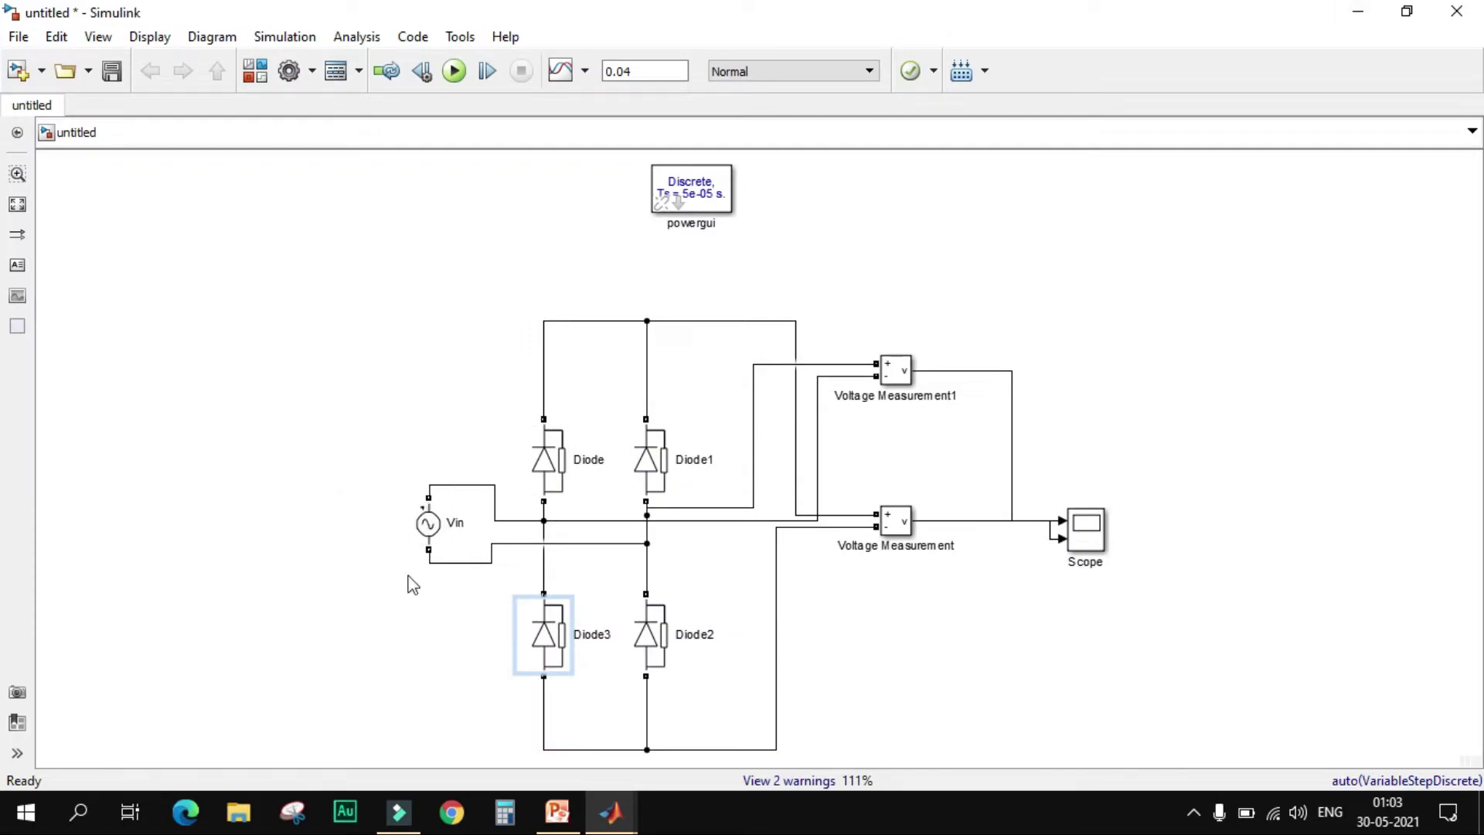
left_click(428, 524)
left_click(467, 508)
left_click(465, 486)
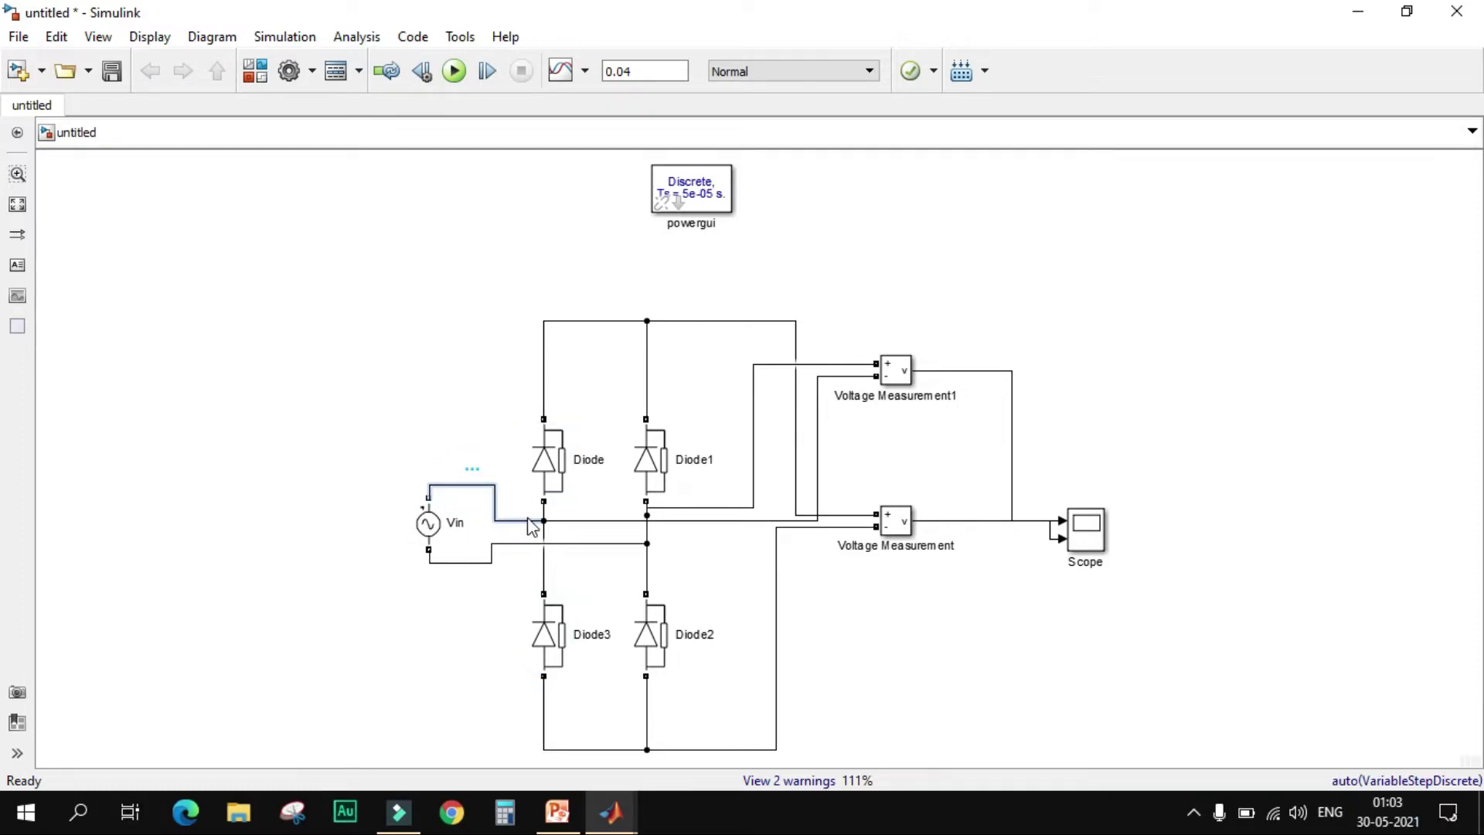
left_click(547, 471)
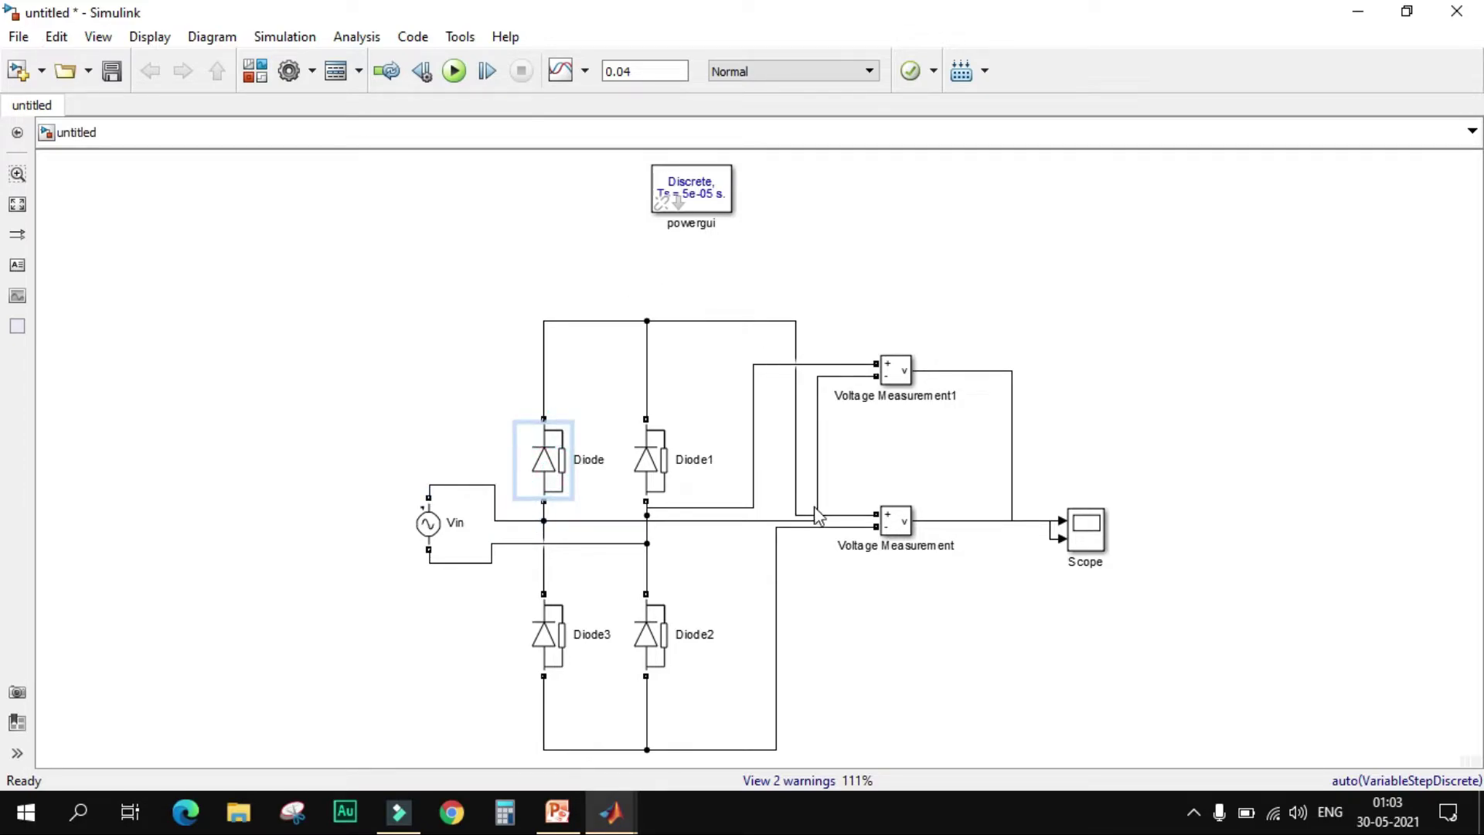
left_click(775, 321)
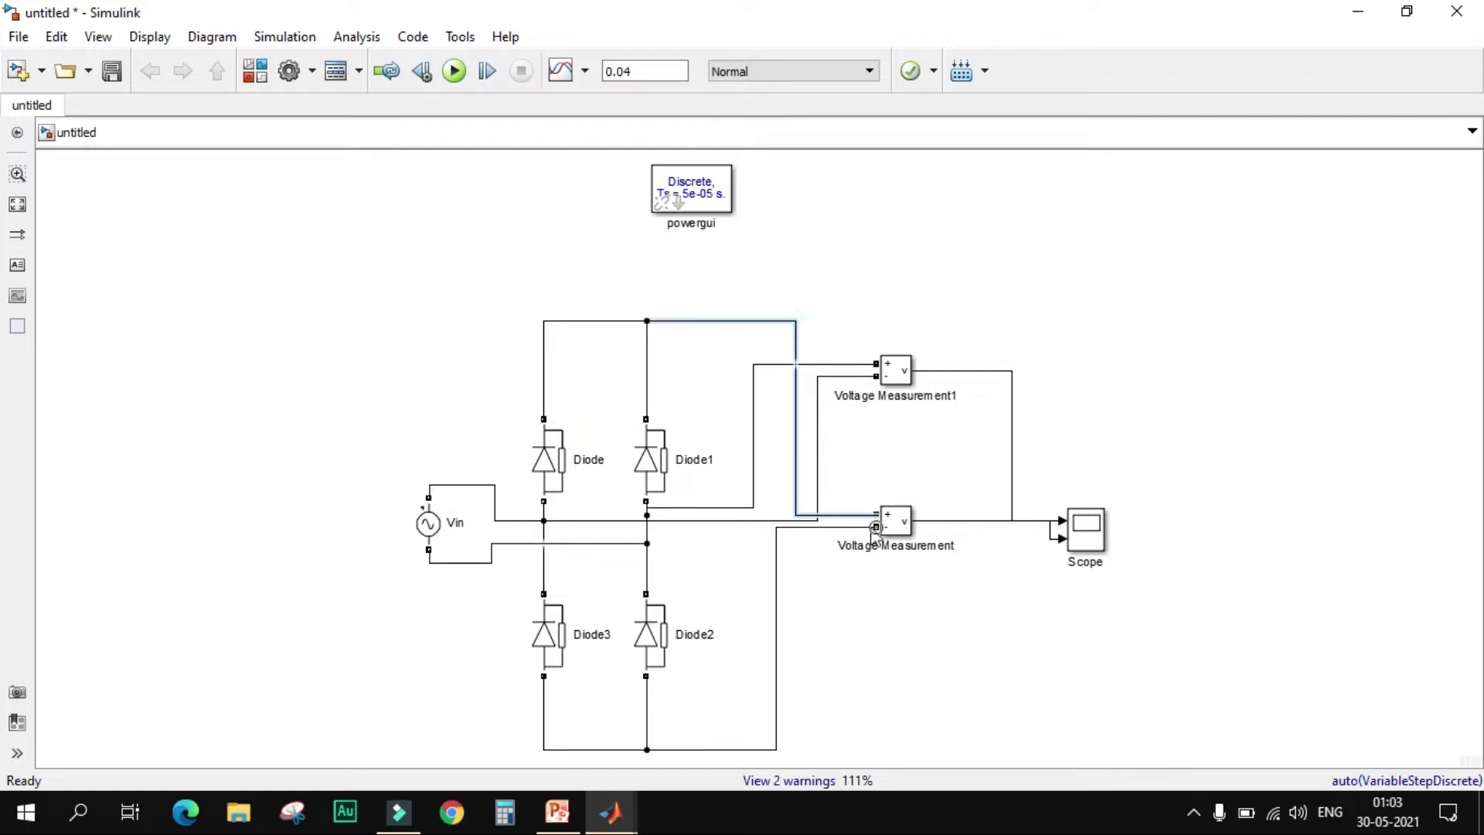
left_click(777, 575)
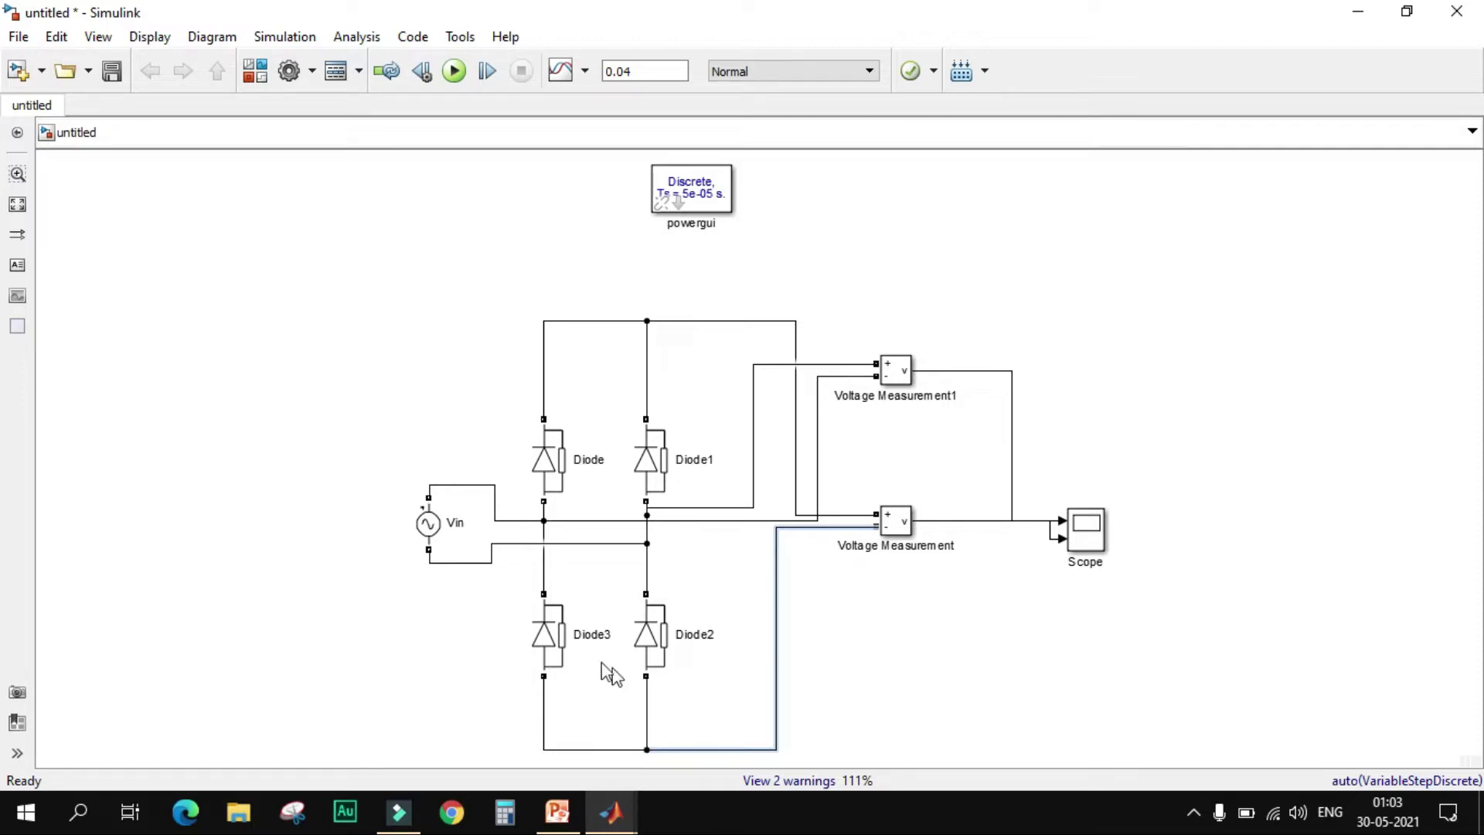
left_click(660, 626)
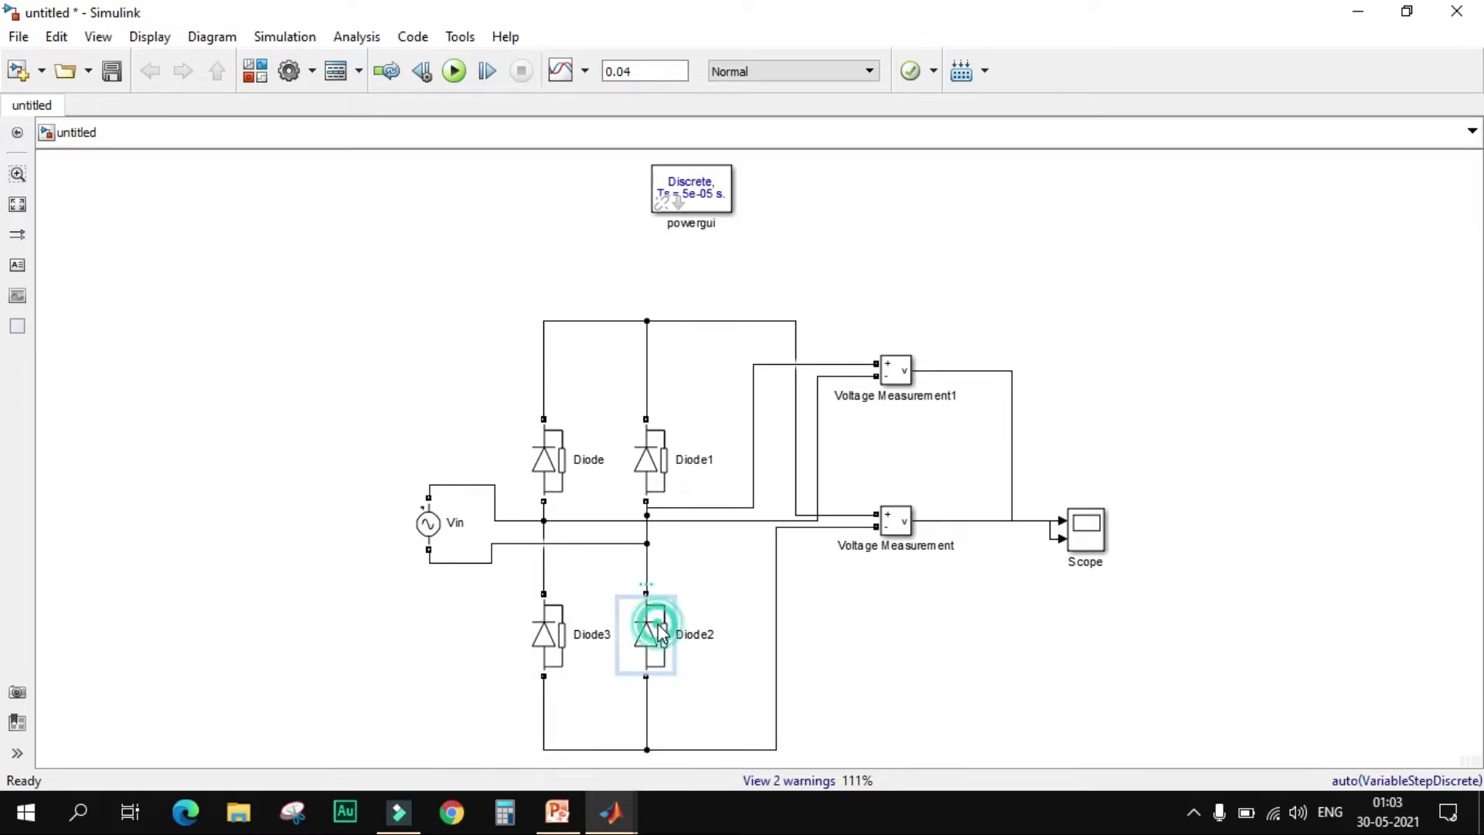
Trace the conduction path linking Diode and Diode2 with the wire from Vin's lower terminal.
left_click(616, 543)
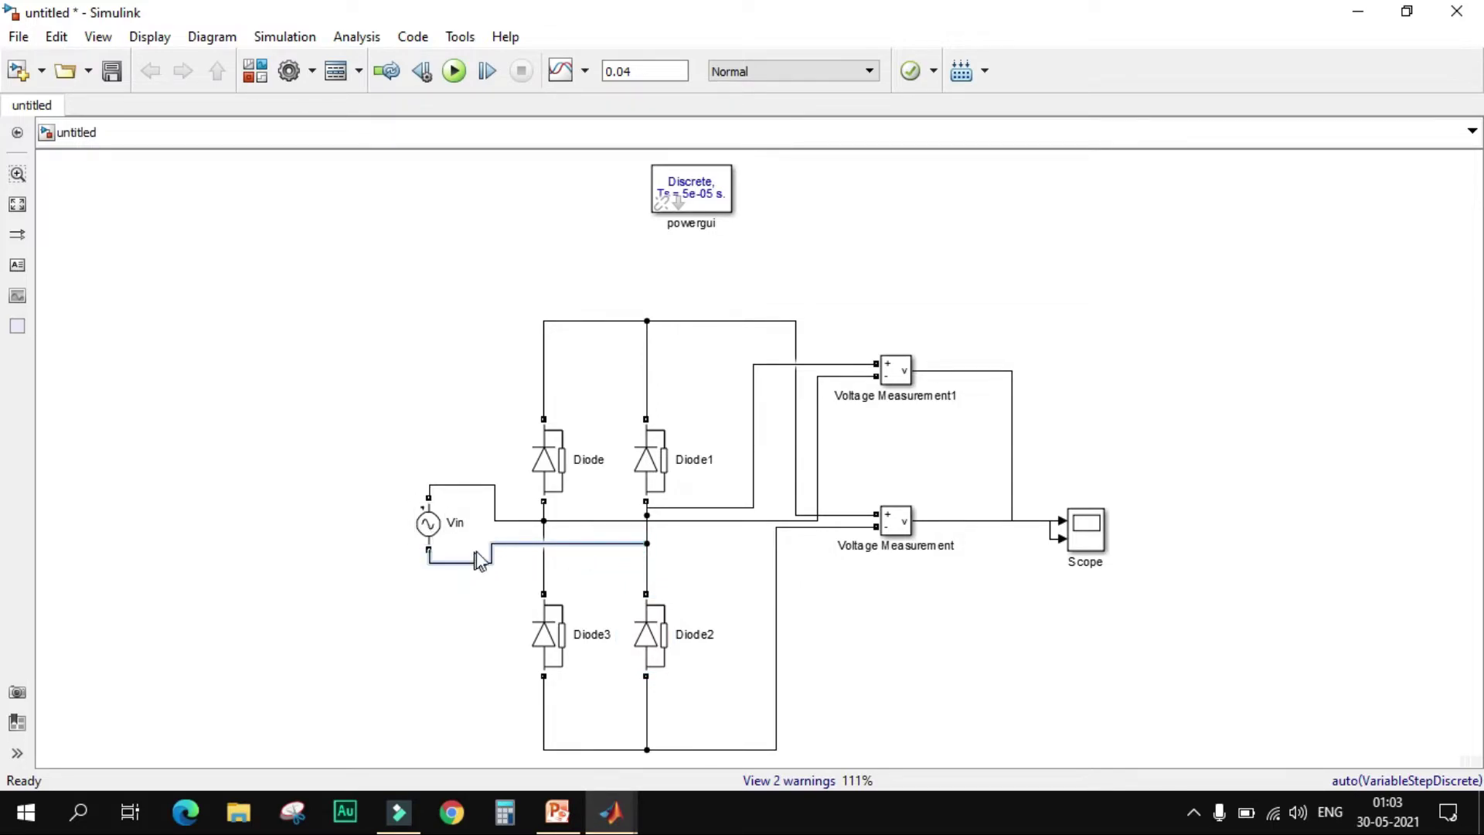
left_click(548, 467)
left_click(642, 645)
left_click(548, 452)
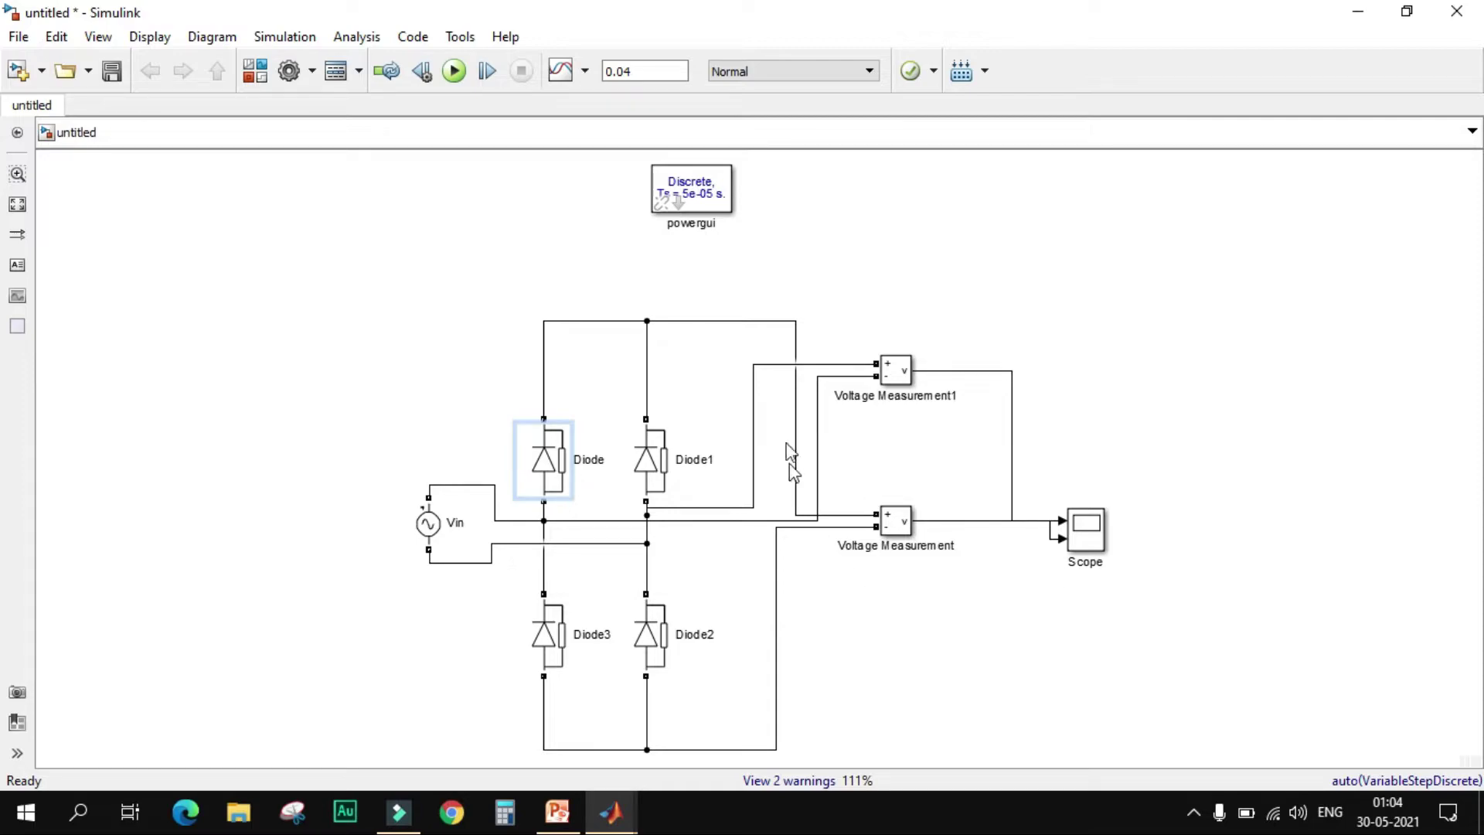
Add a Series RLC Branch block to the model and place it above the voltage measurement blocks.
left_click(254, 72)
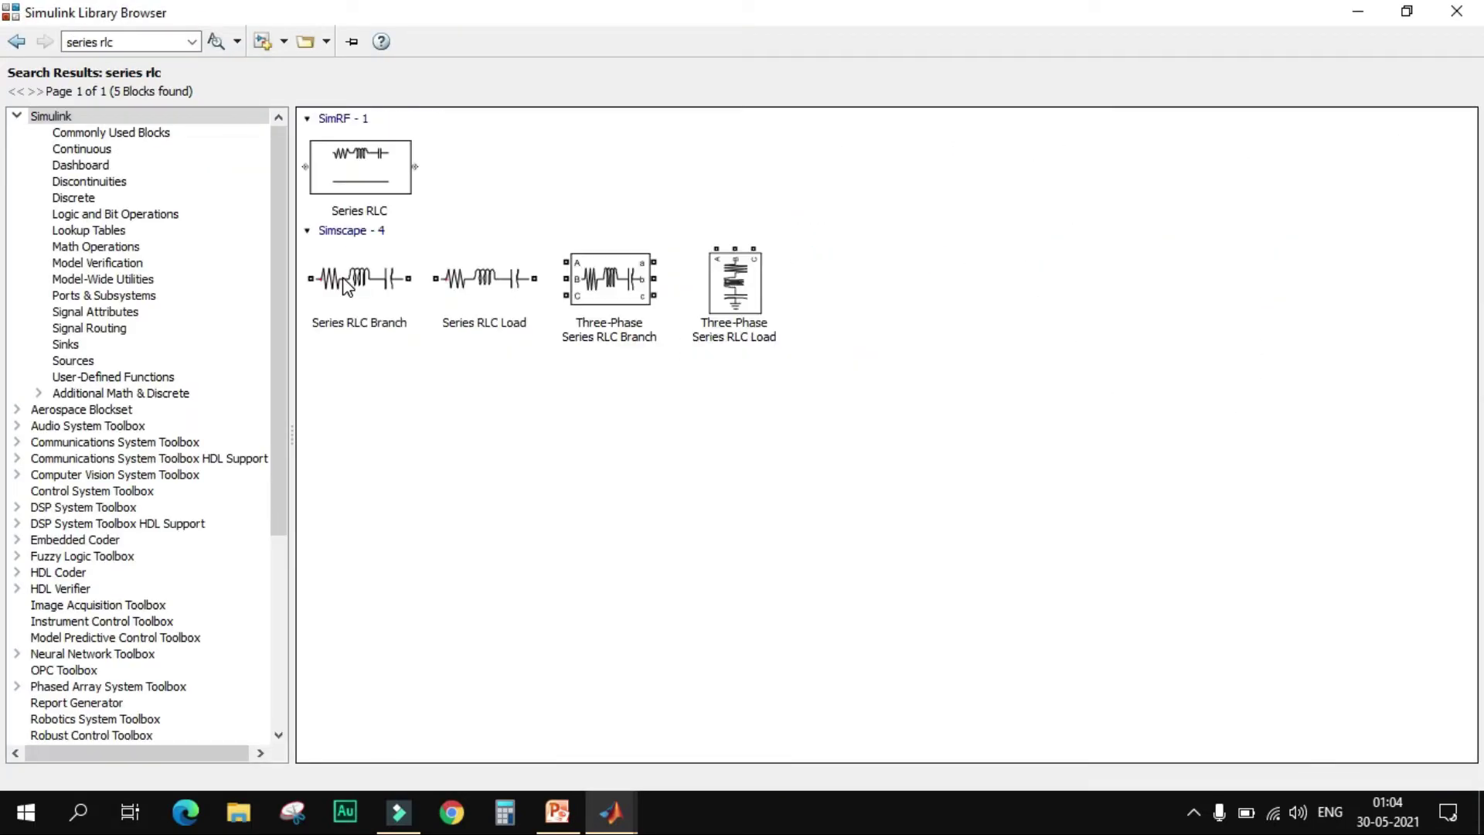
right_click(344, 280)
left_click(369, 300)
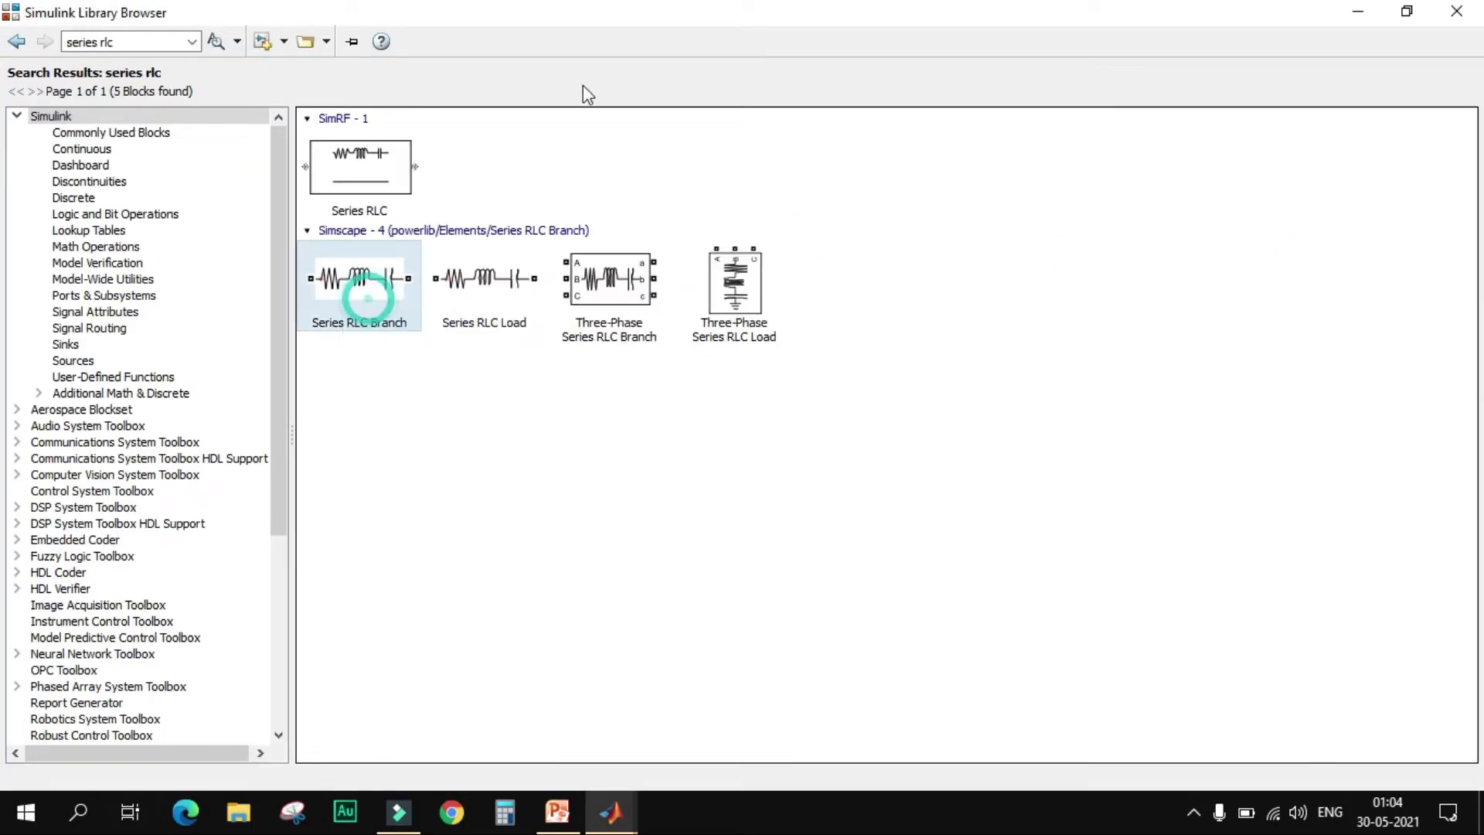
left_click(1351, 12)
left_click_drag(742, 453, 976, 232)
Configure the Series RLC Branch as a pure capacitor (branch type C) with a capacitance of 10e-6 F.
double_click(976, 232)
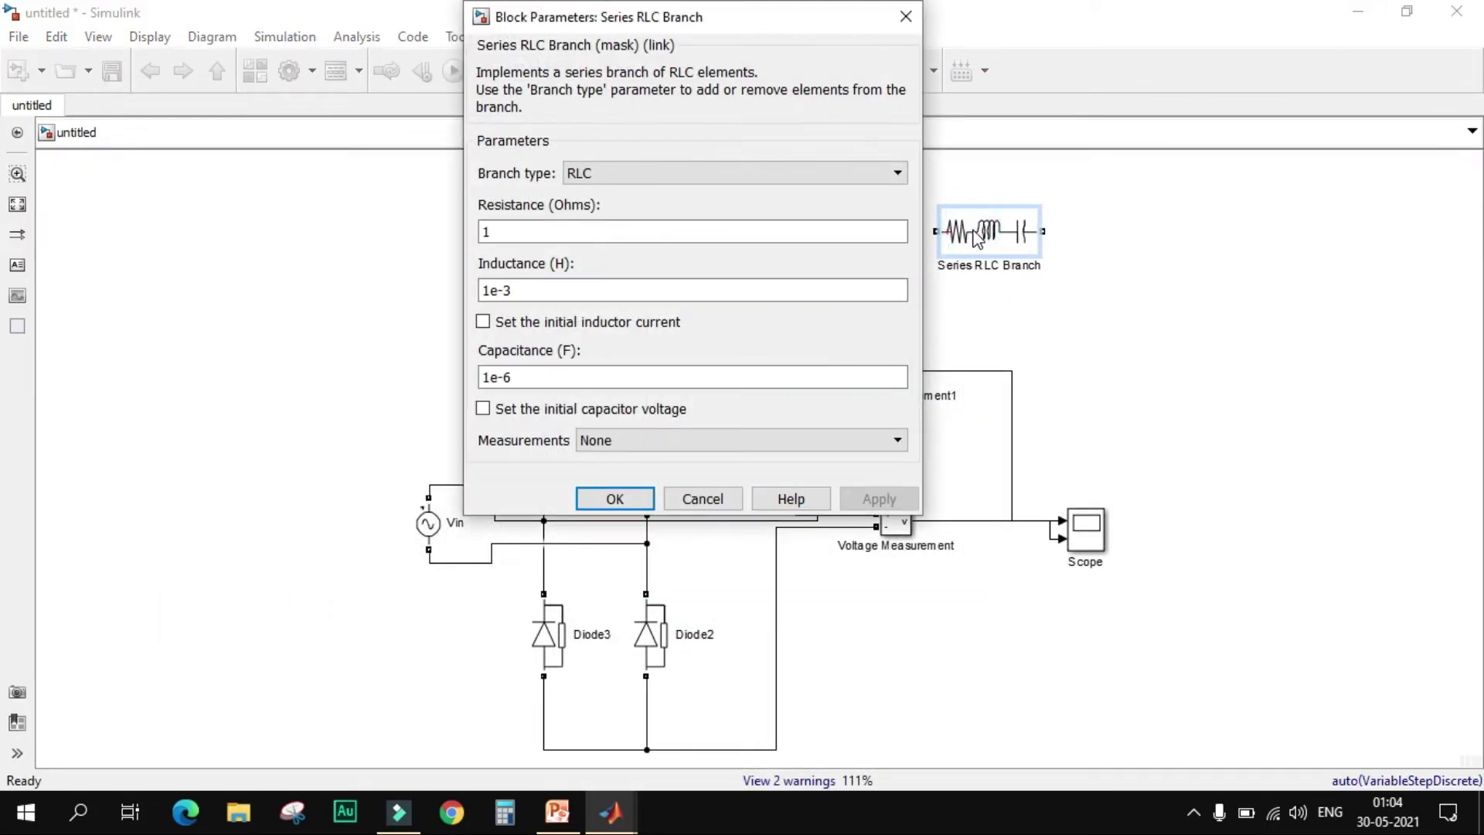
left_click(704, 189)
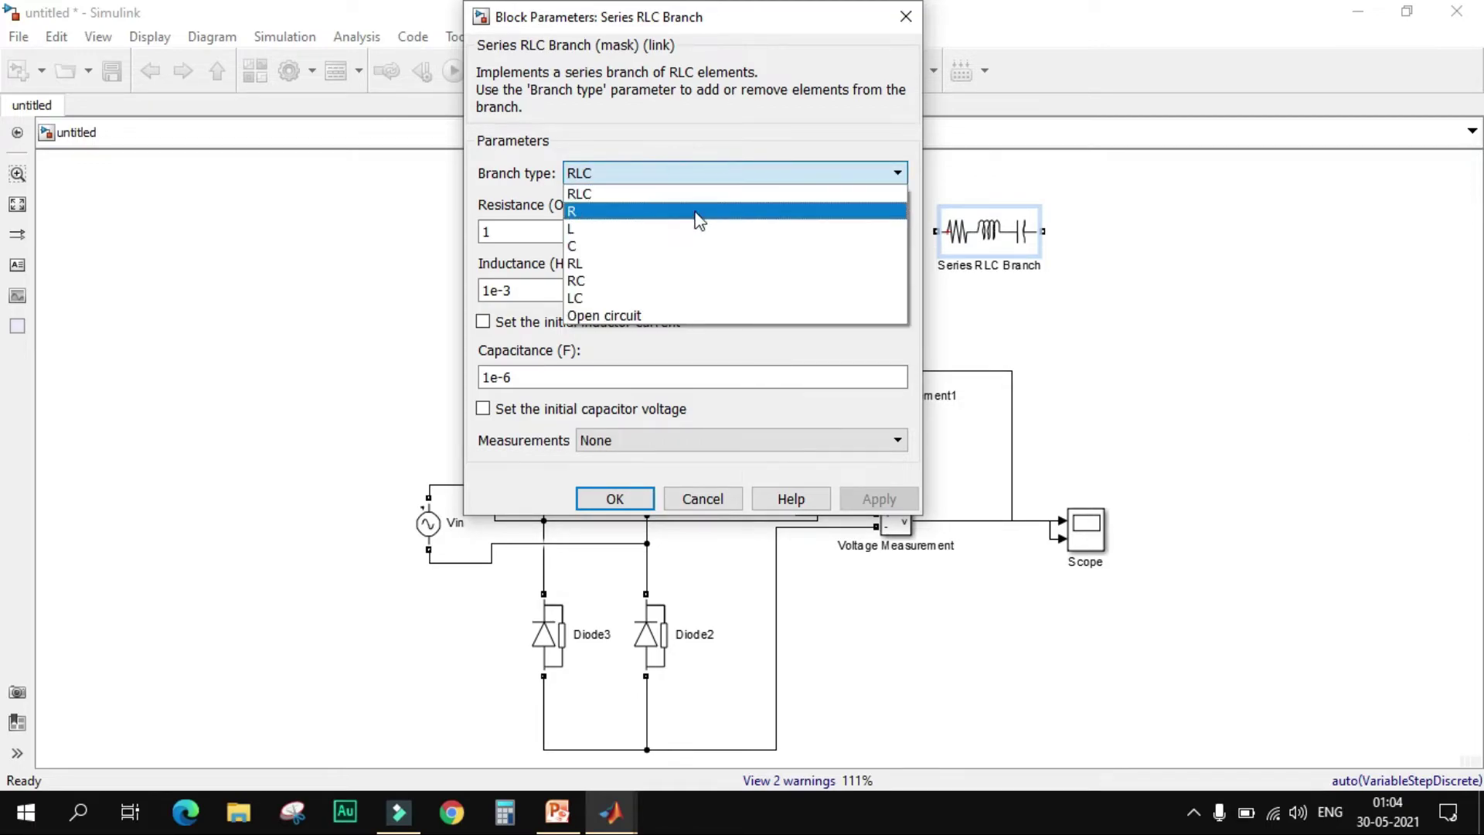
left_click(693, 250)
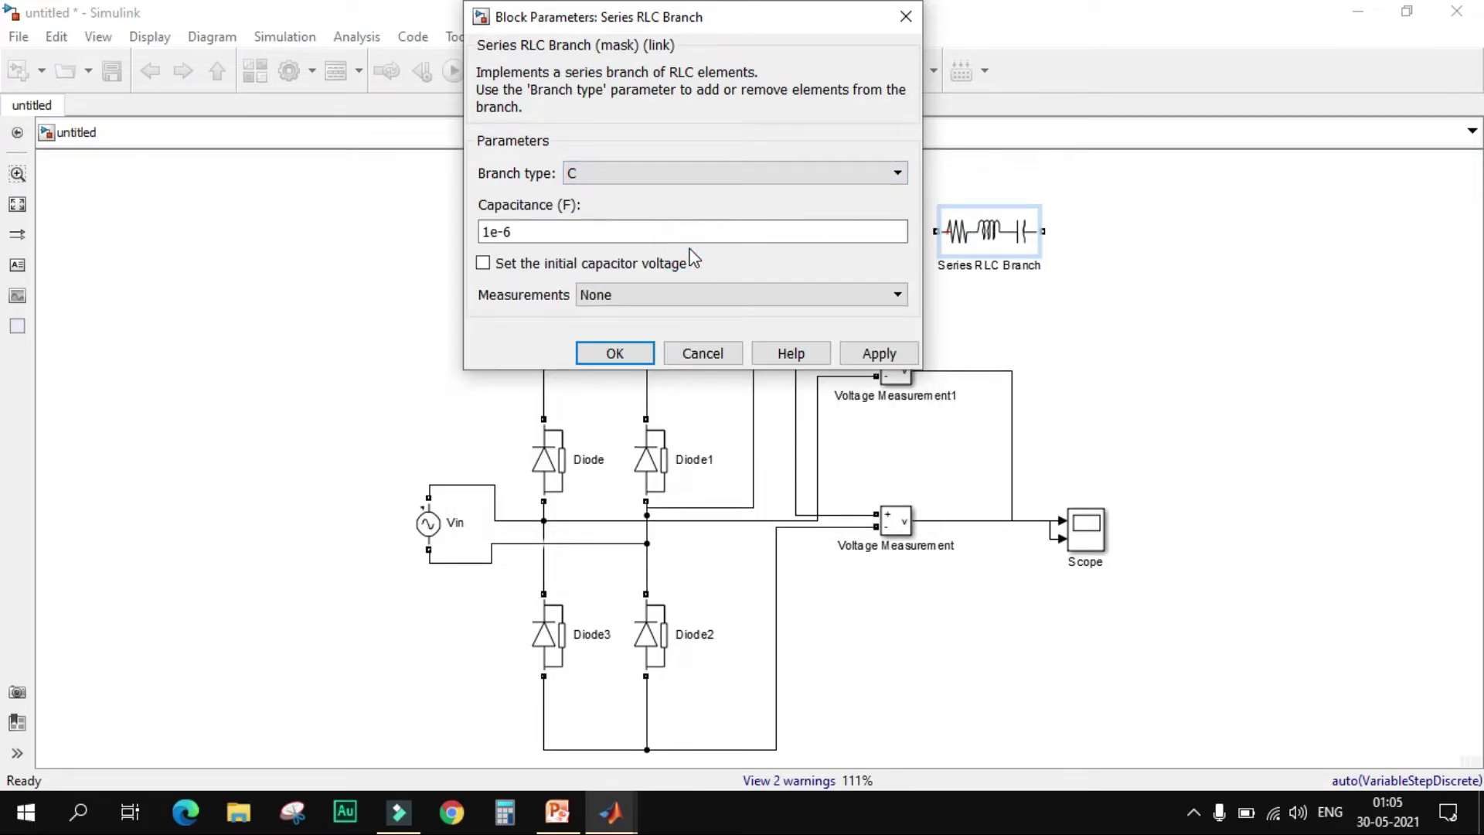
left_click_drag(513, 231, 489, 231)
type("10e-6")
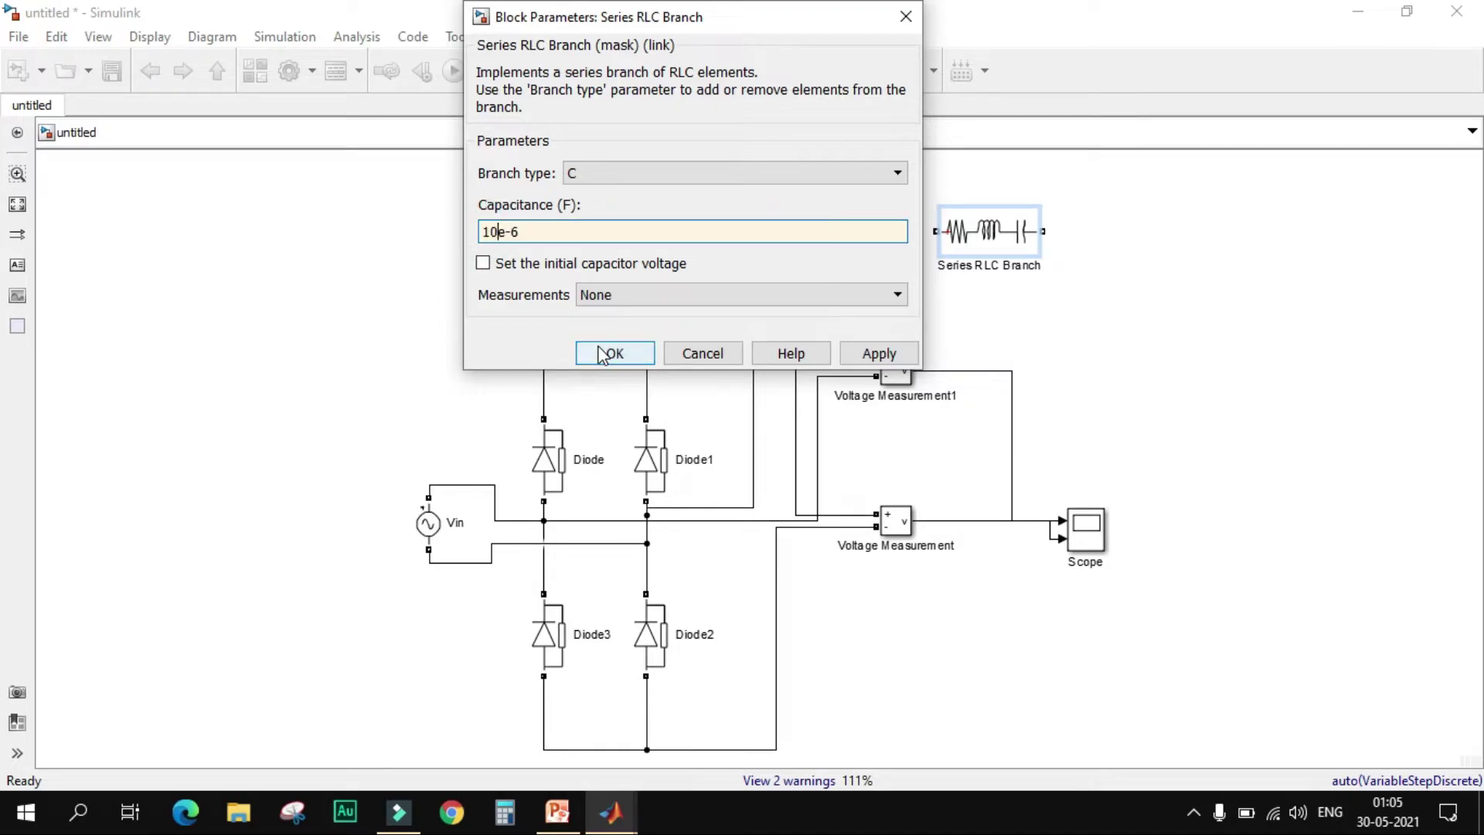
left_click(603, 354)
Rearrange the blocks so Voltage Measurement1 sits above the bridge and the capacitor lies between the two voltage measurements.
left_click(904, 229)
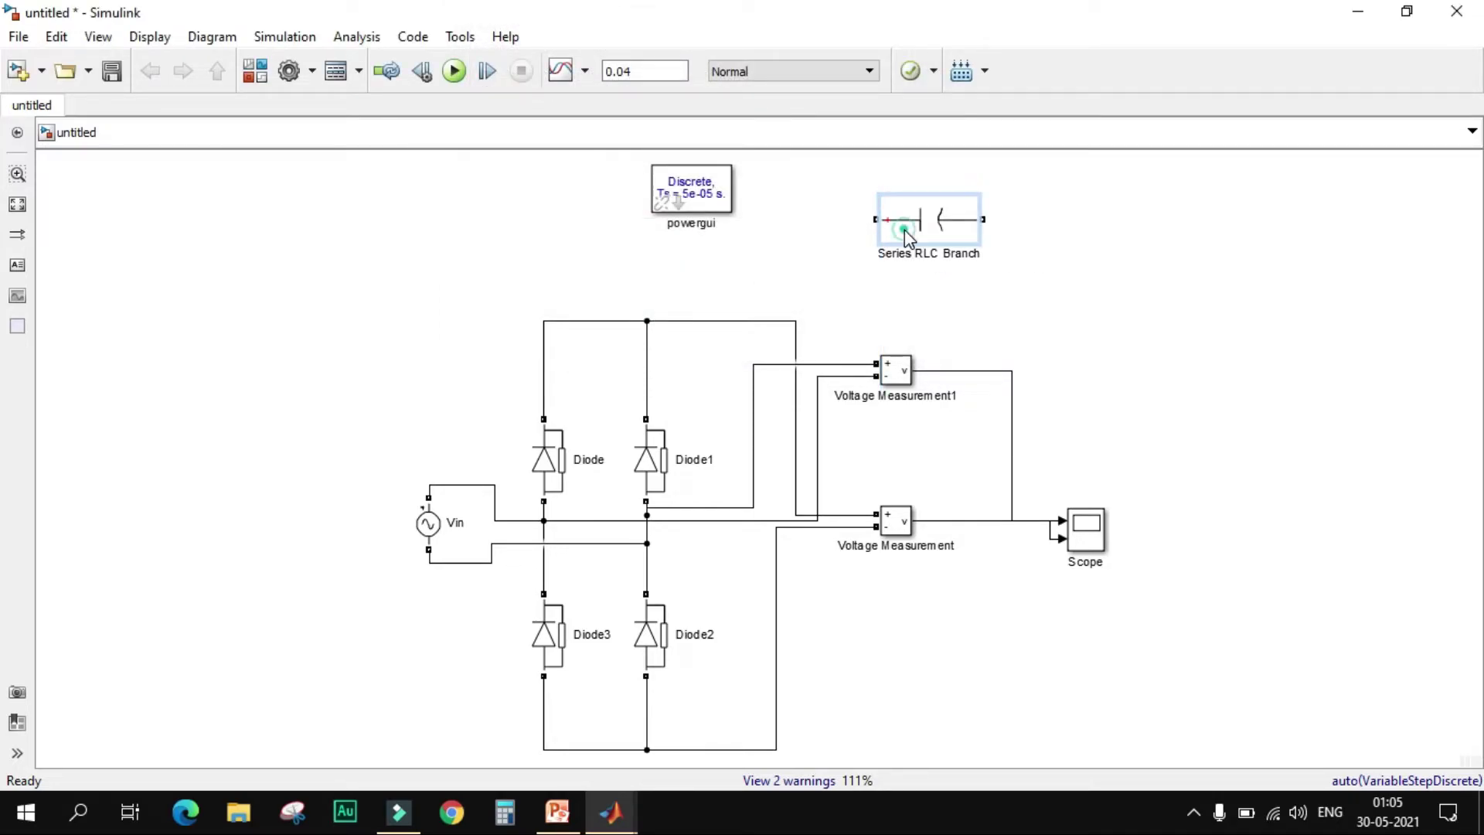
left_click_drag(906, 232, 760, 274)
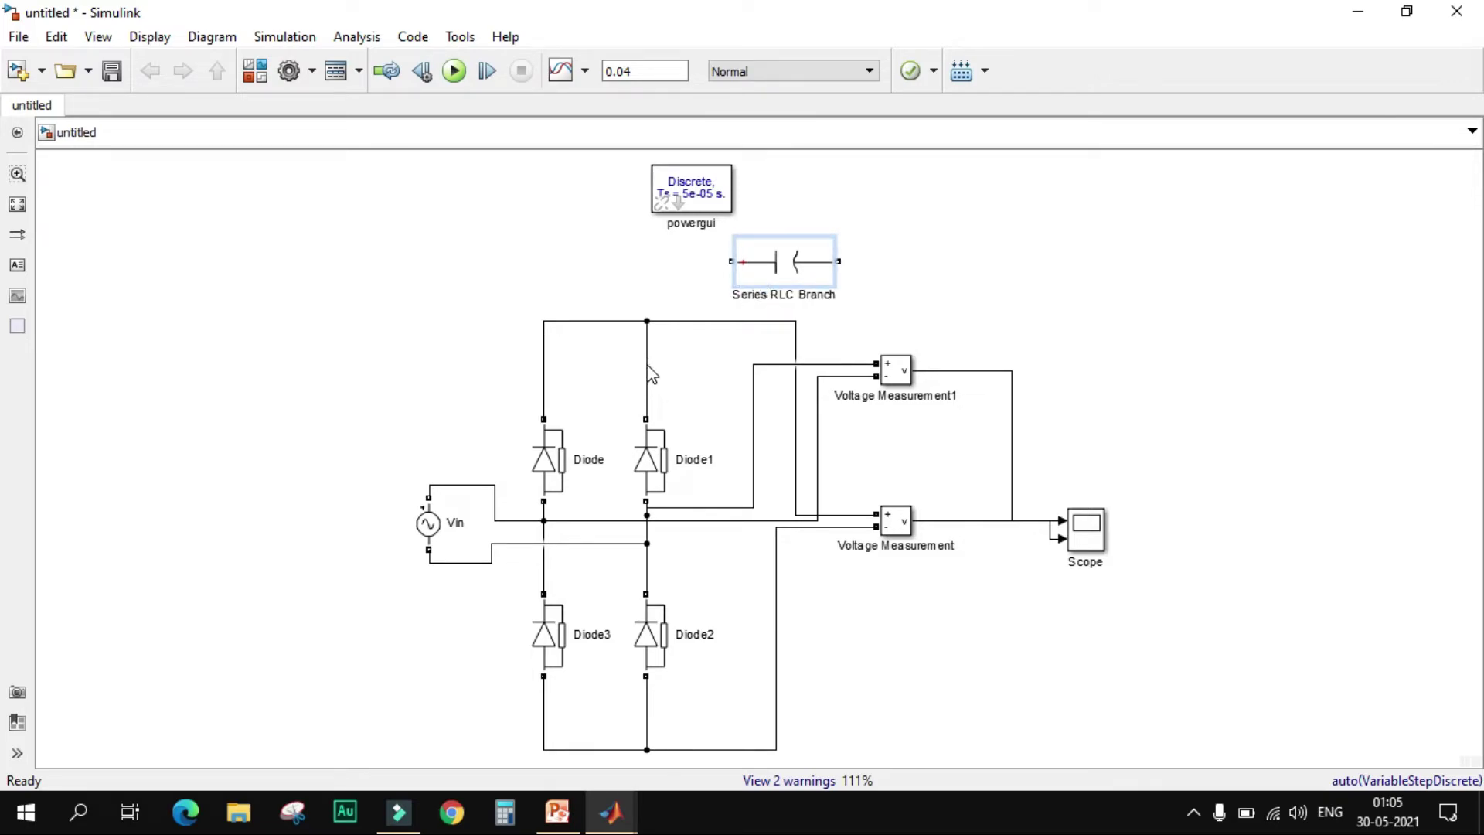
left_click(901, 526)
key("ctrl+z")
key("ctrl+z")
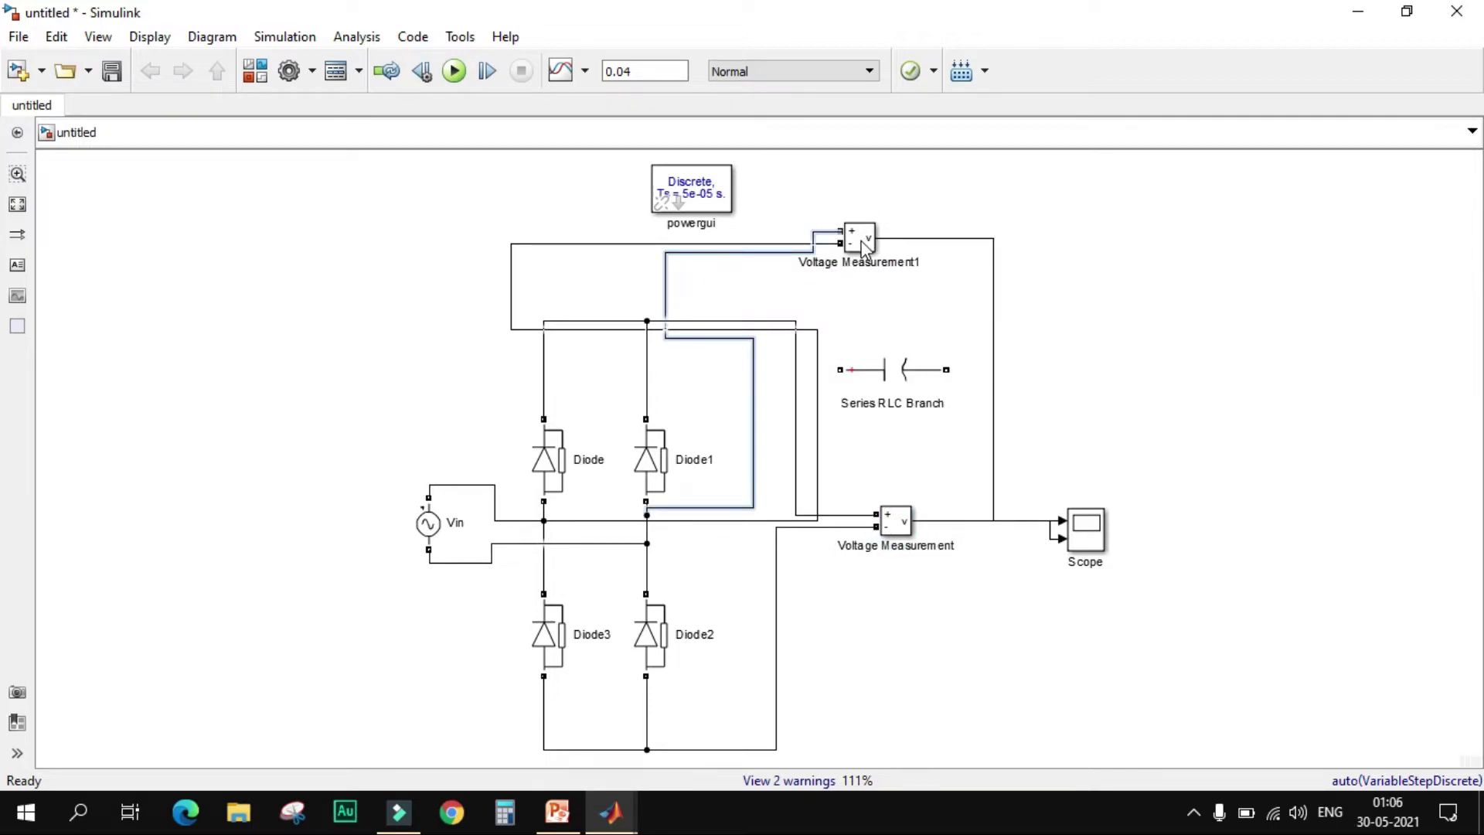
Delete the Voltage Measurement1 block together with its leftover unconnected input and output lines.
left_click(864, 245)
key("Delete")
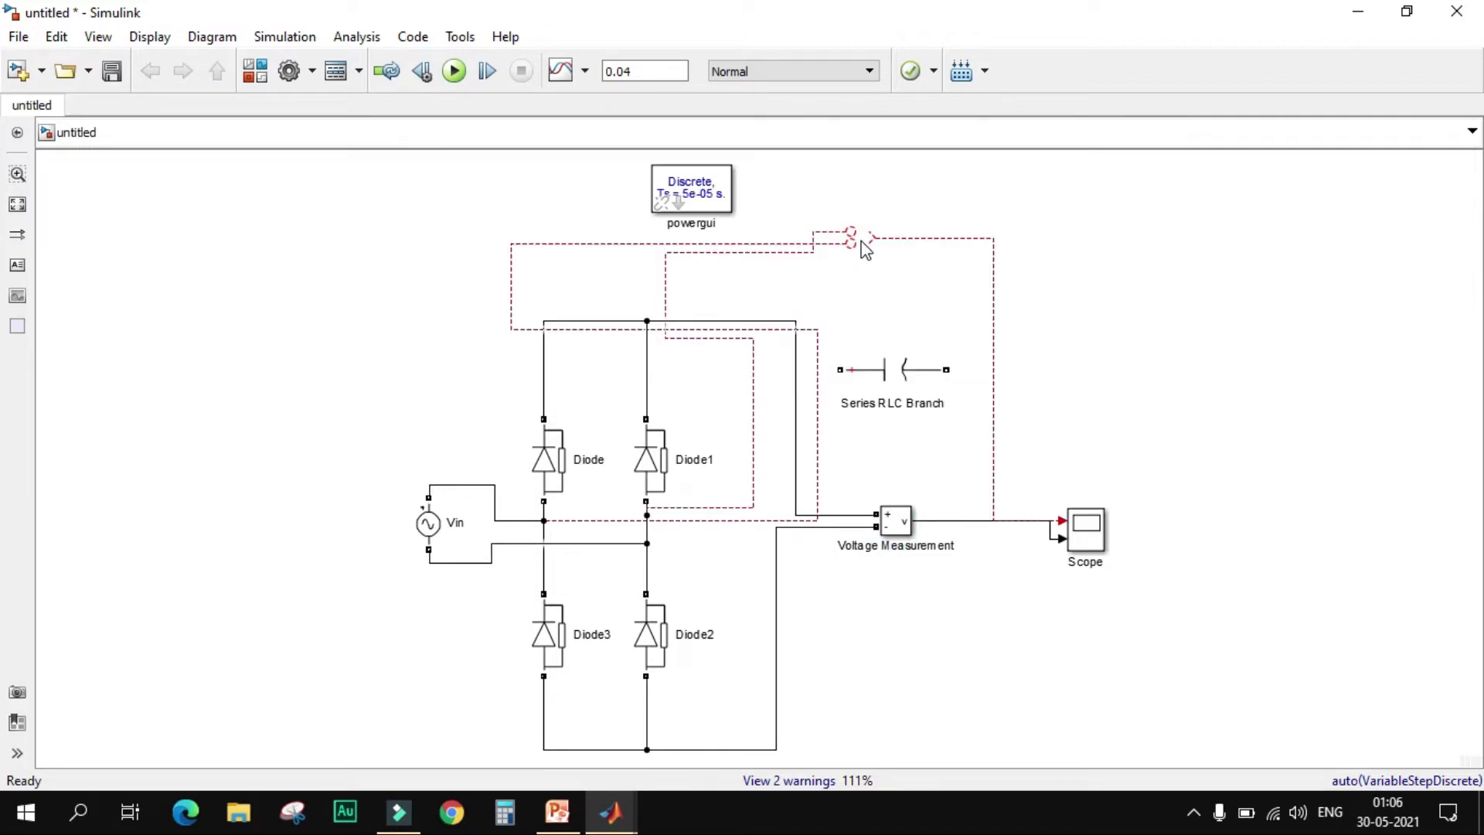
left_click(902, 238)
key("Delete")
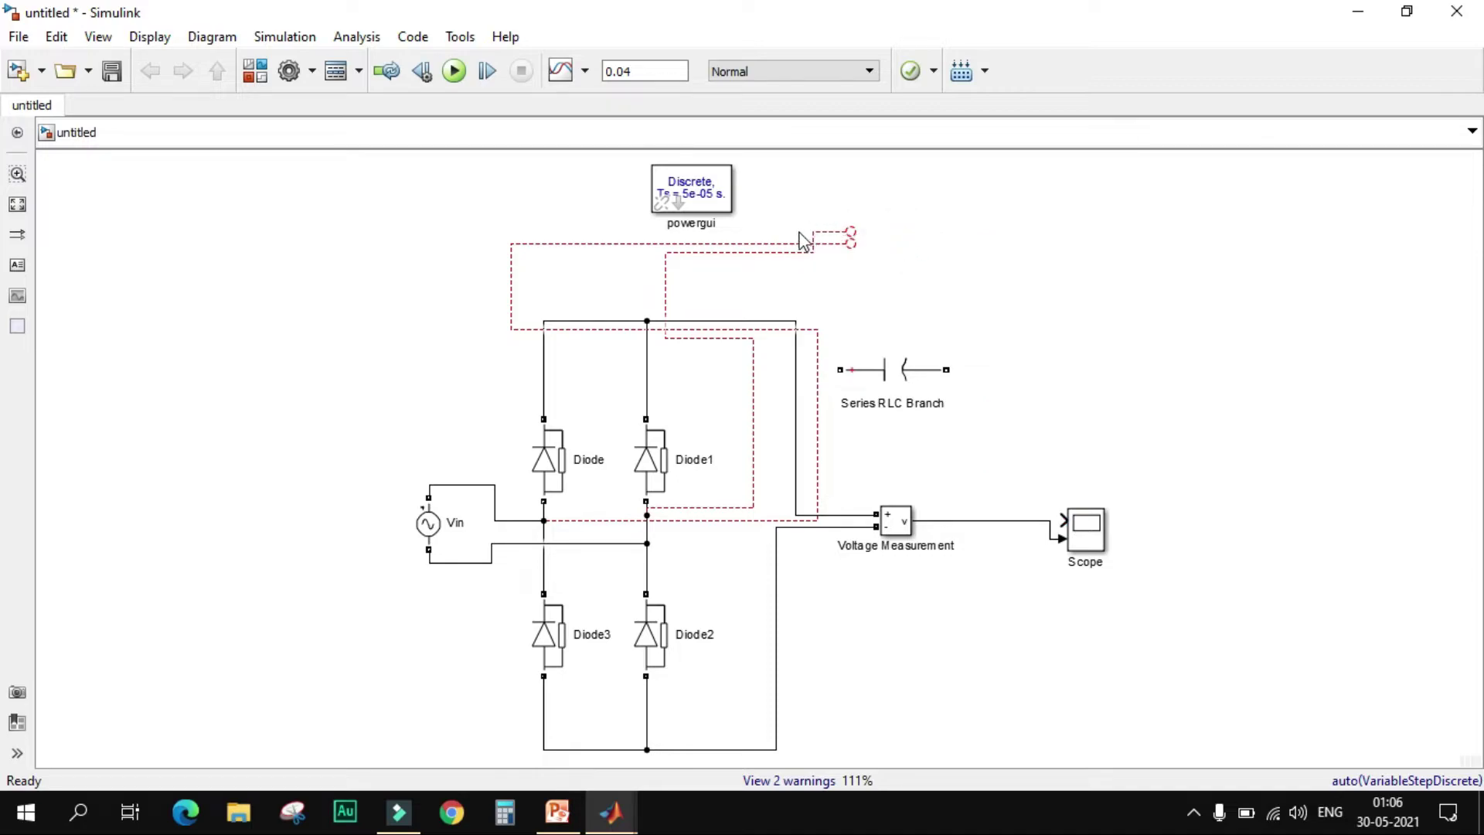
left_click_drag(799, 229, 829, 281)
key("Delete")
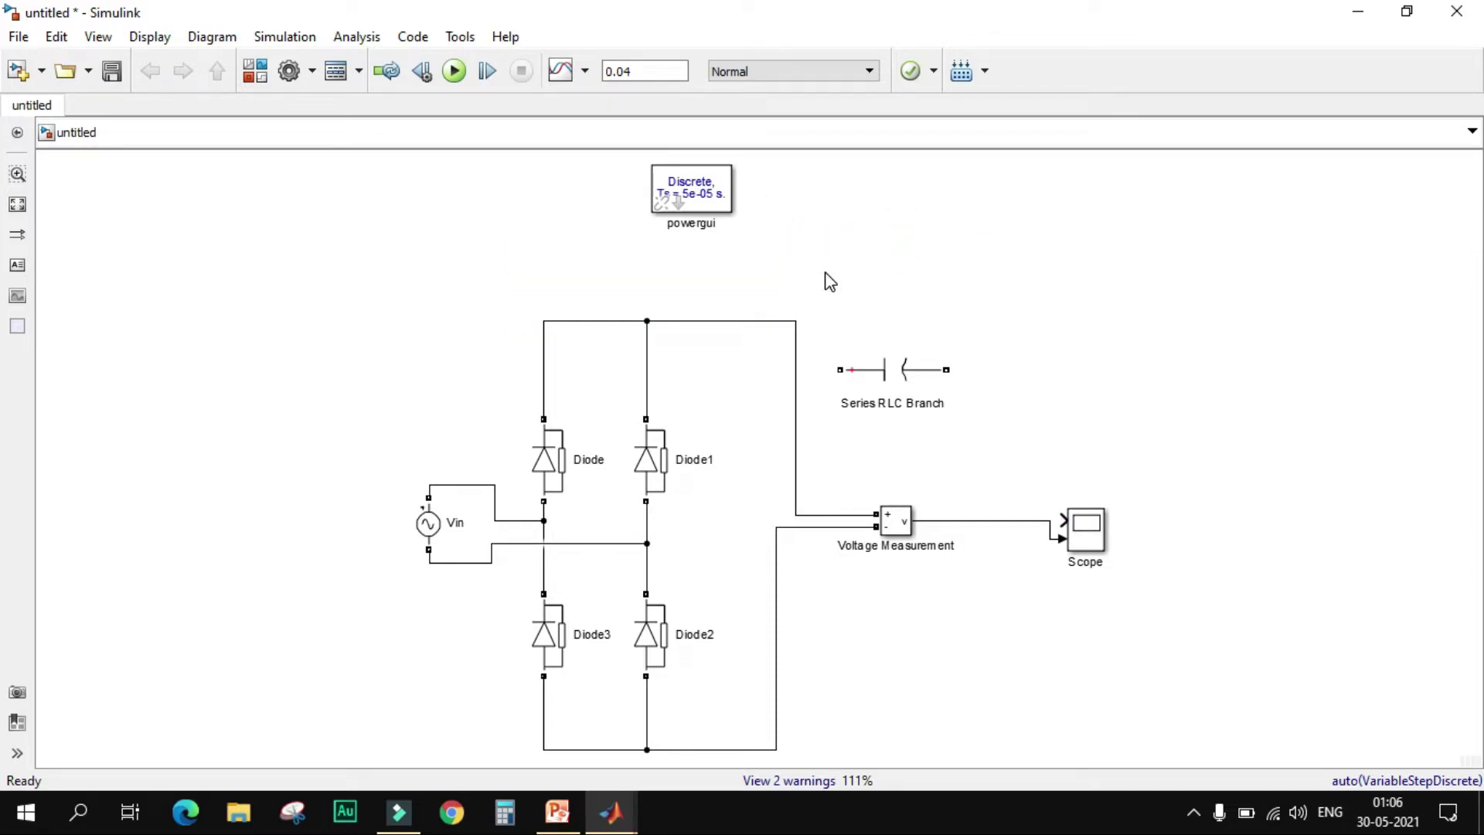
Reduce the Scope to one input port and reconnect it to the output of Voltage Measurement.
right_click(1083, 542)
mouse_move(1171, 410)
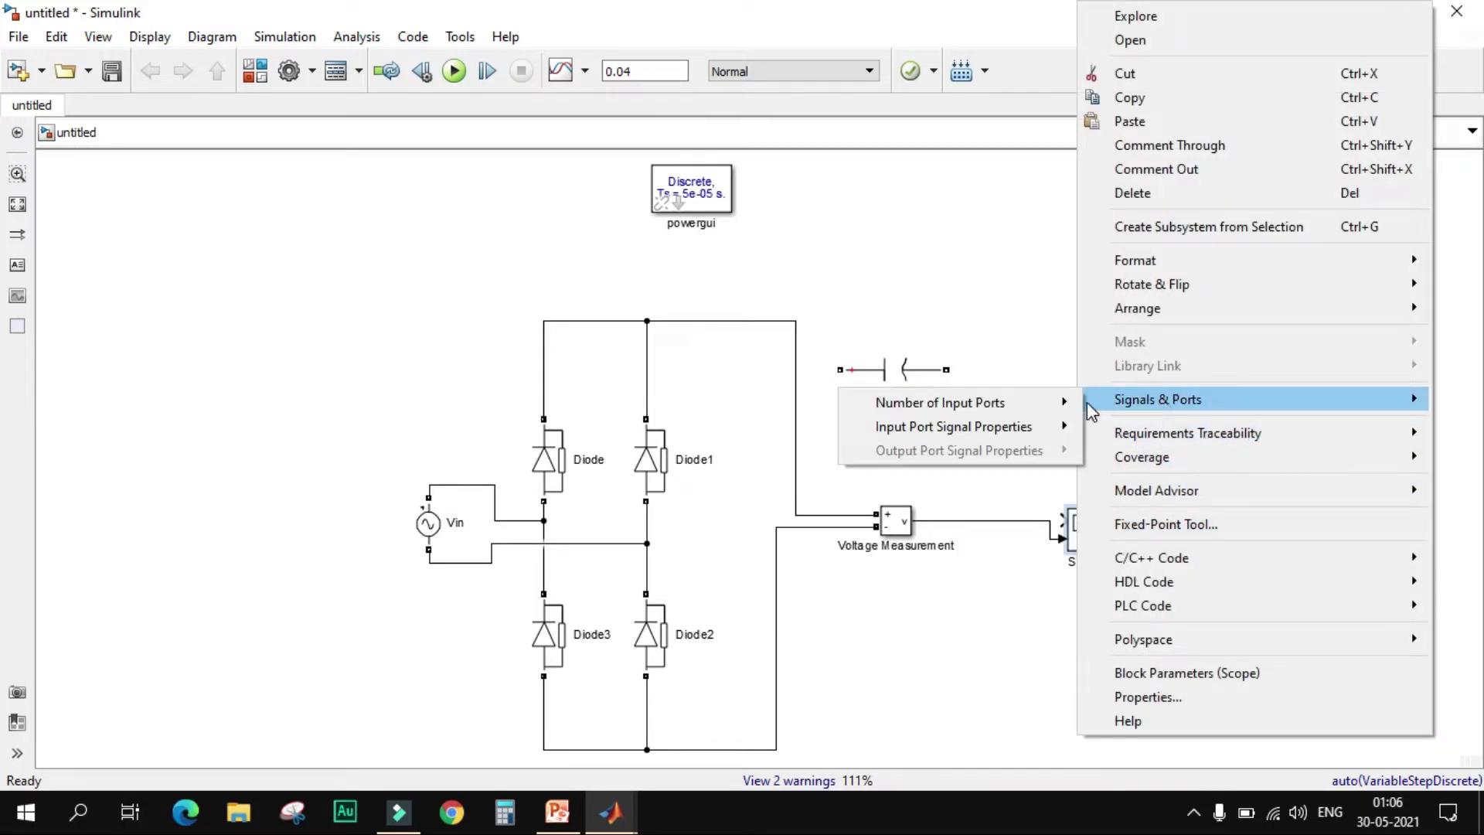
left_click(1113, 409)
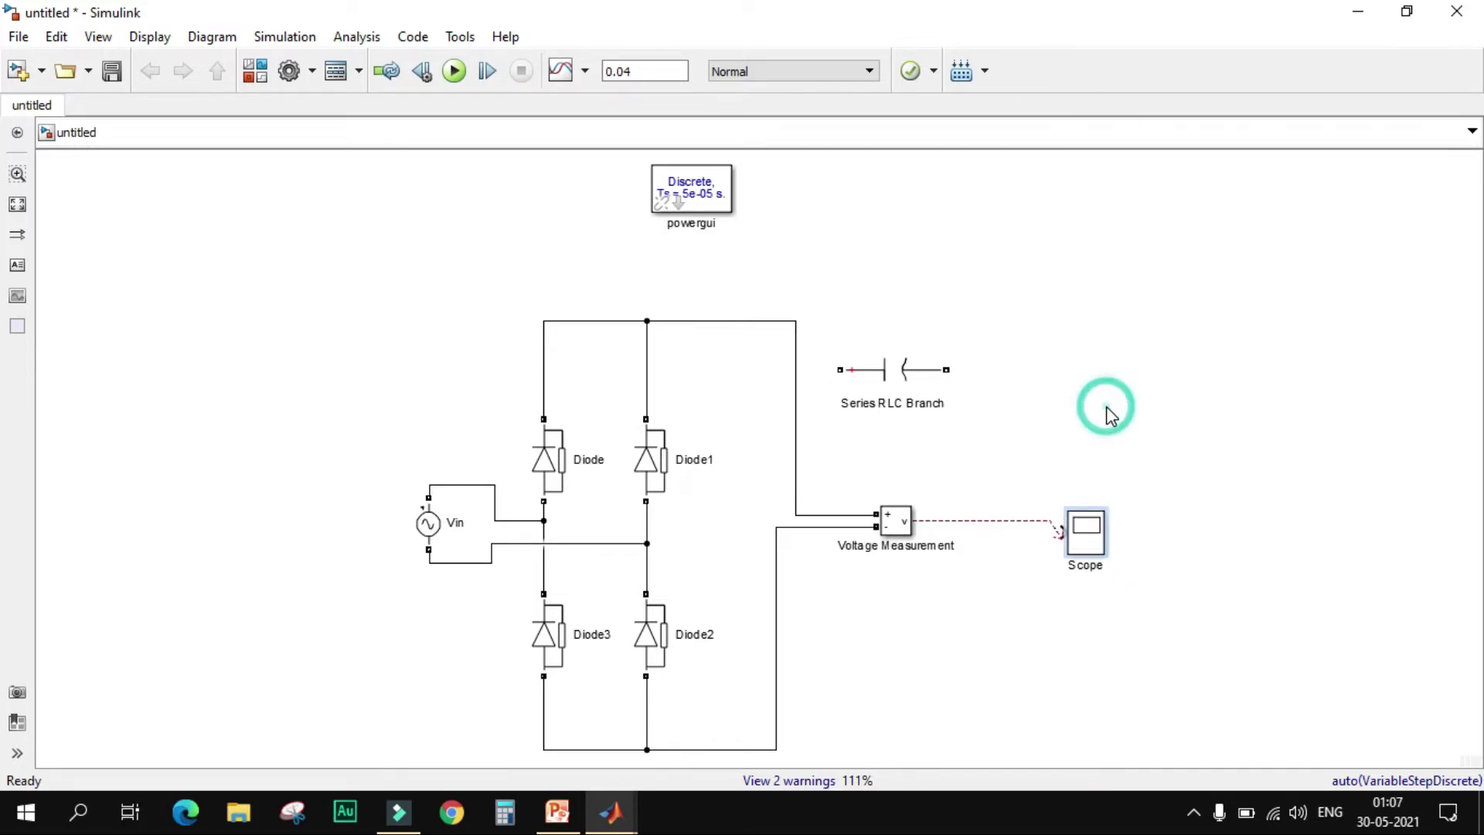
left_click(909, 385)
left_click(912, 433)
mouse_move(1060, 533)
left_mouse_down()
mouse_move(1067, 522)
mouse_move(1056, 536)
left_mouse_up()
Rotate the capacitor branch to a vertical orientation with its plus terminal facing up.
left_click(908, 384)
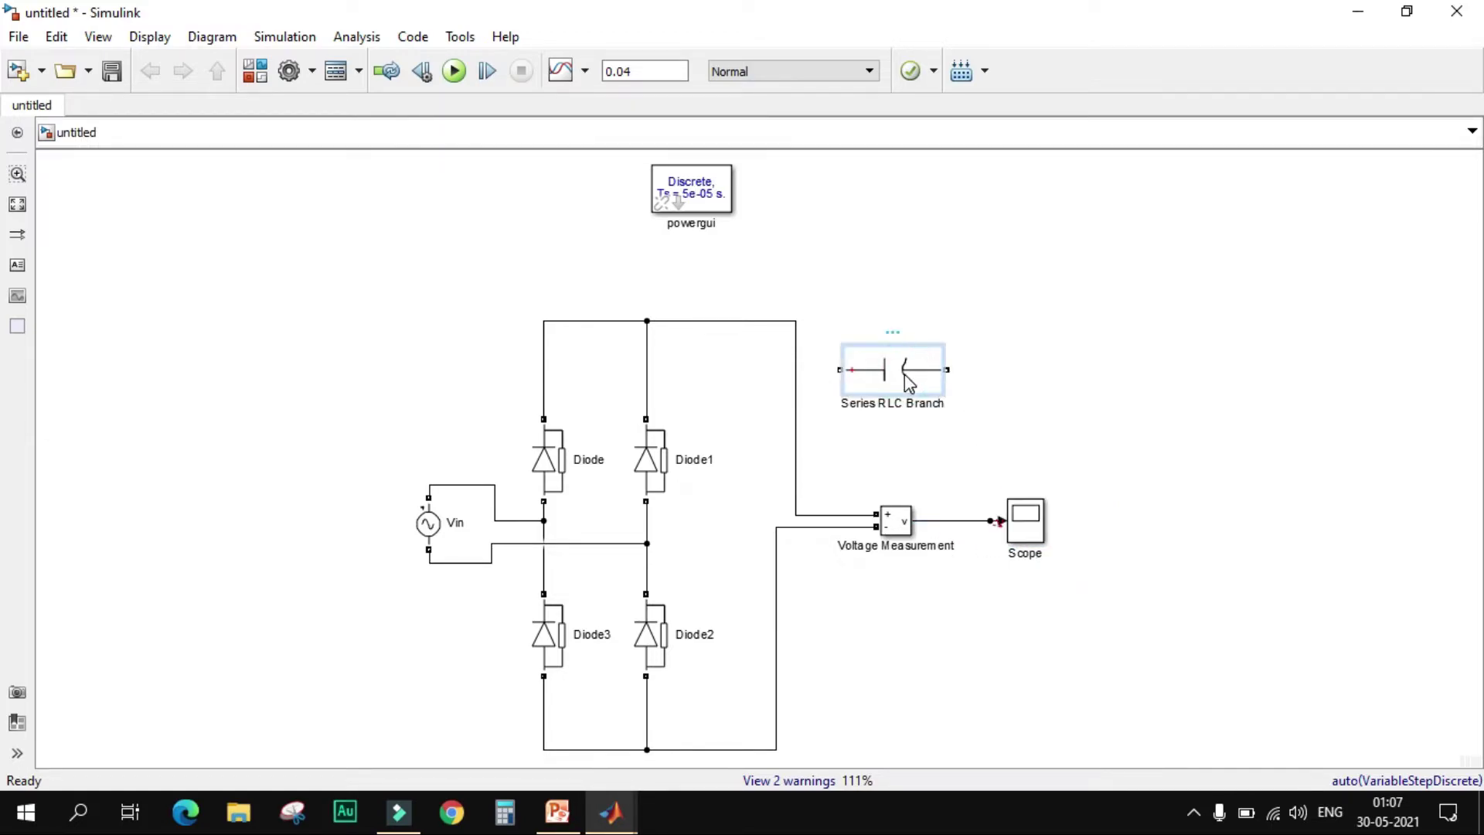
key("ctrl+r")
key("ctrl+i")
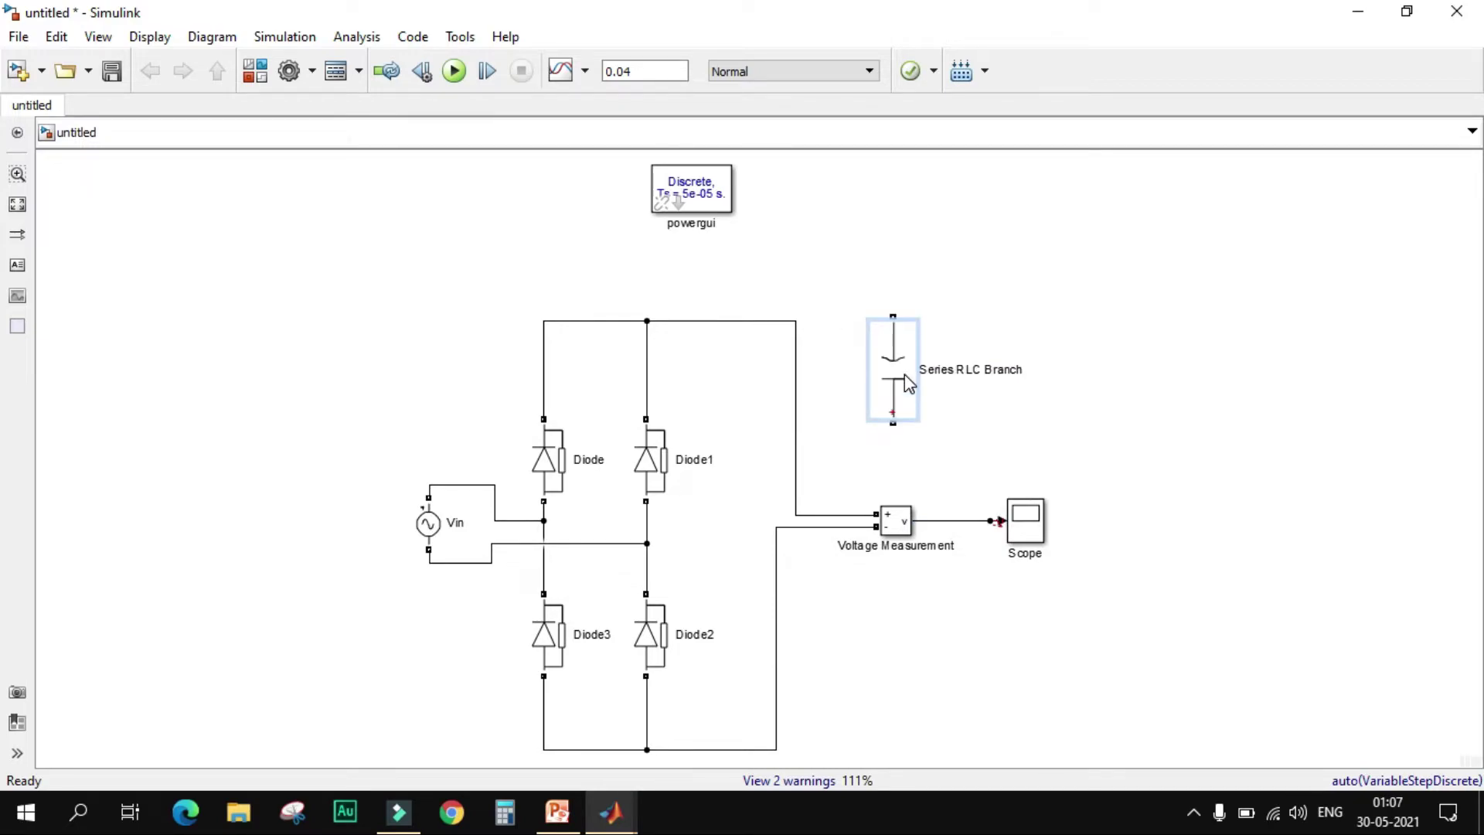
key("ctrl+r")
key("ctrl+r")
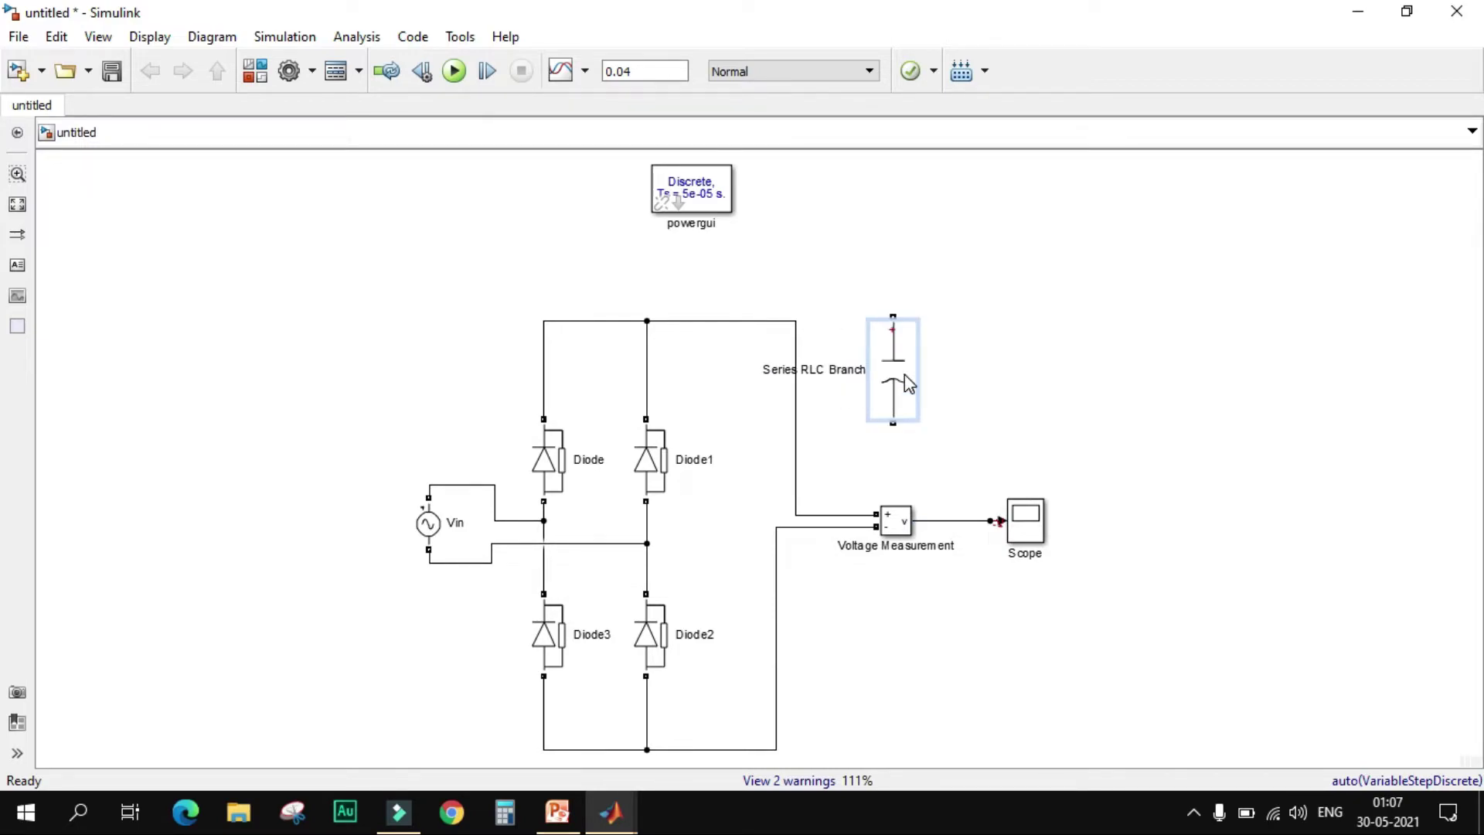
Place the capacitor beside Diode1 and wire it between the bridge's upper and lower output lines.
left_click_drag(893, 376, 748, 498)
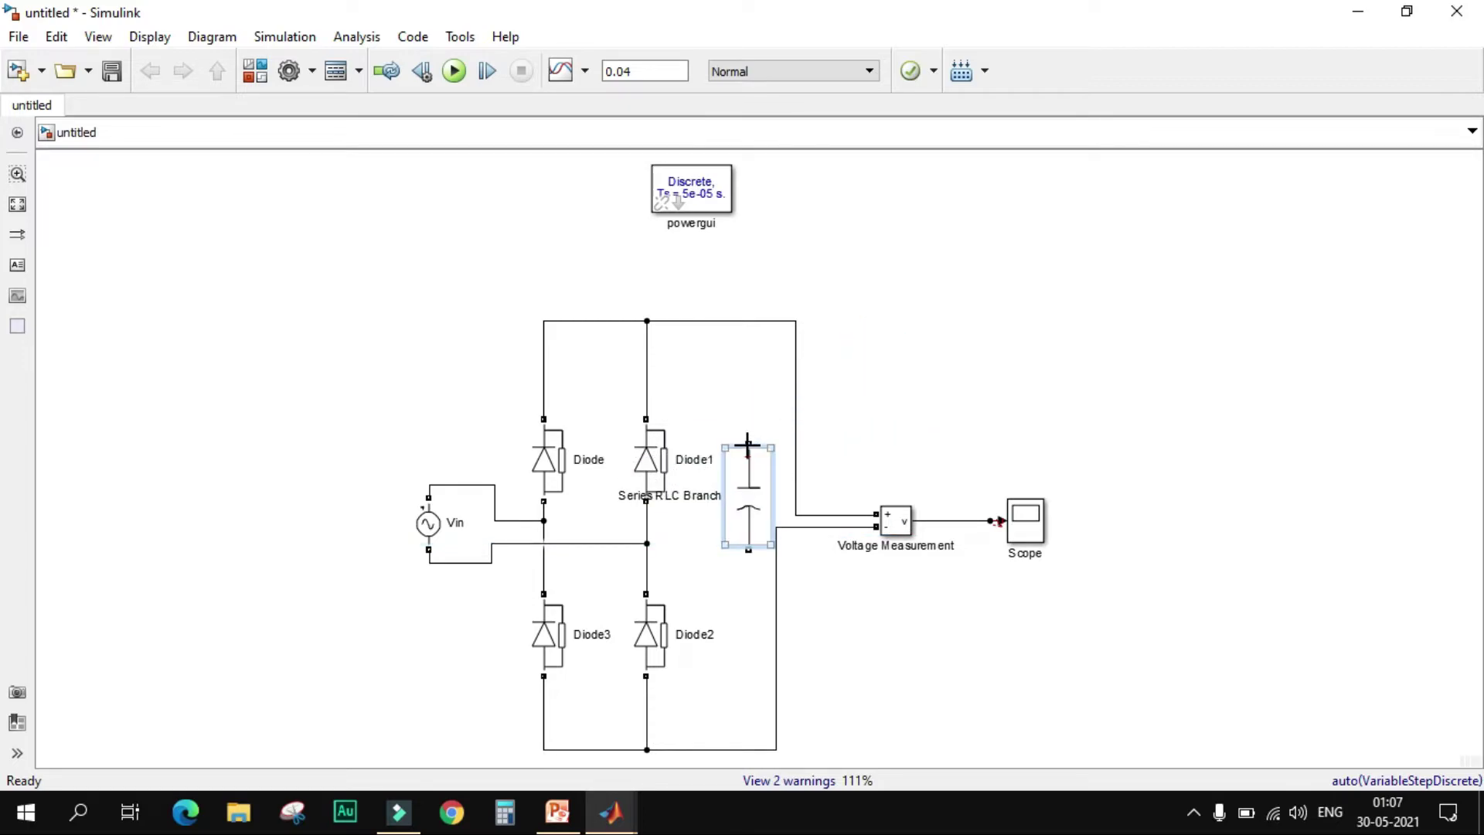
left_click_drag(747, 444, 747, 322)
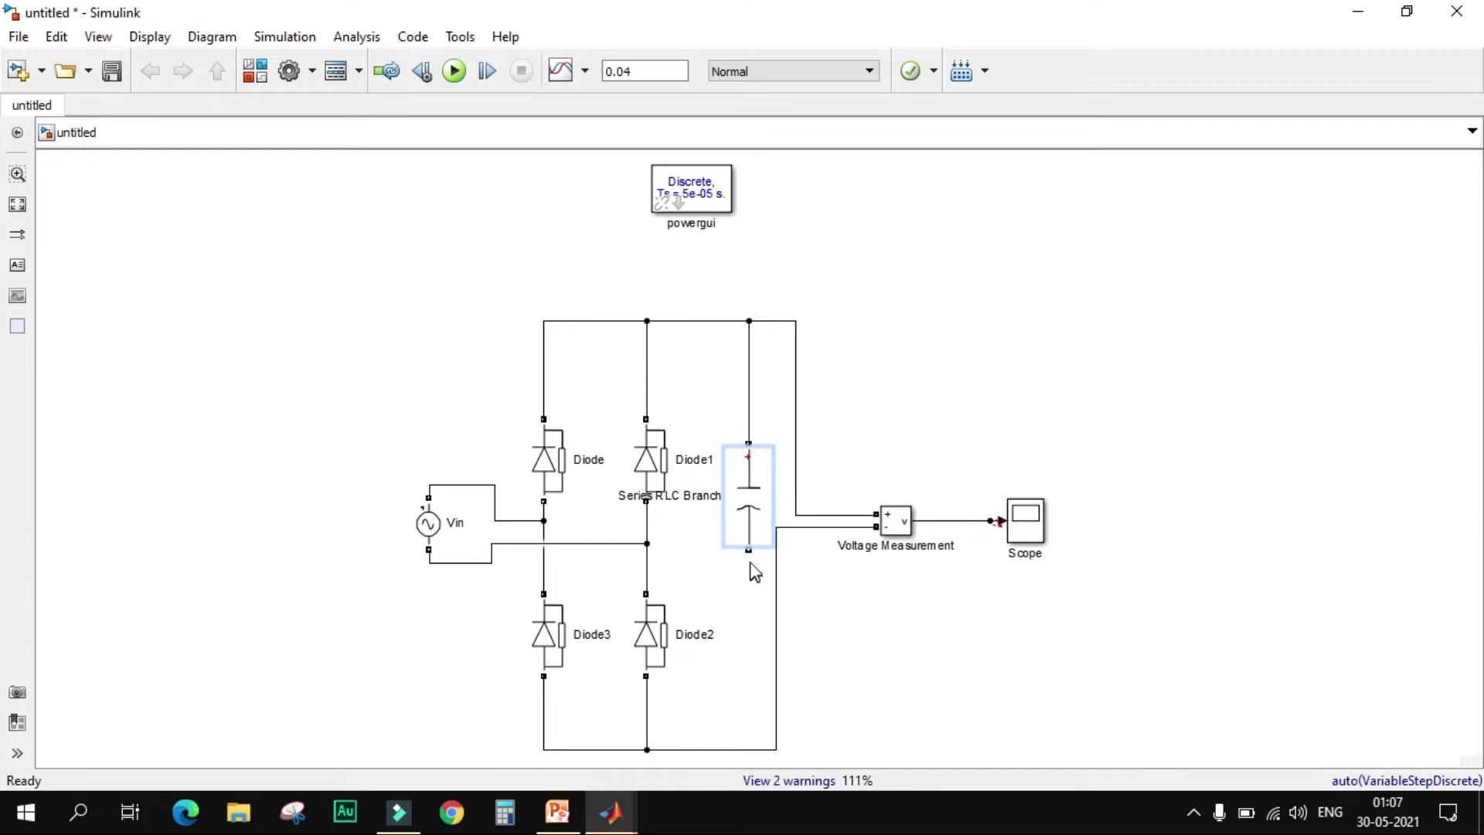
left_click_drag(749, 553, 751, 743)
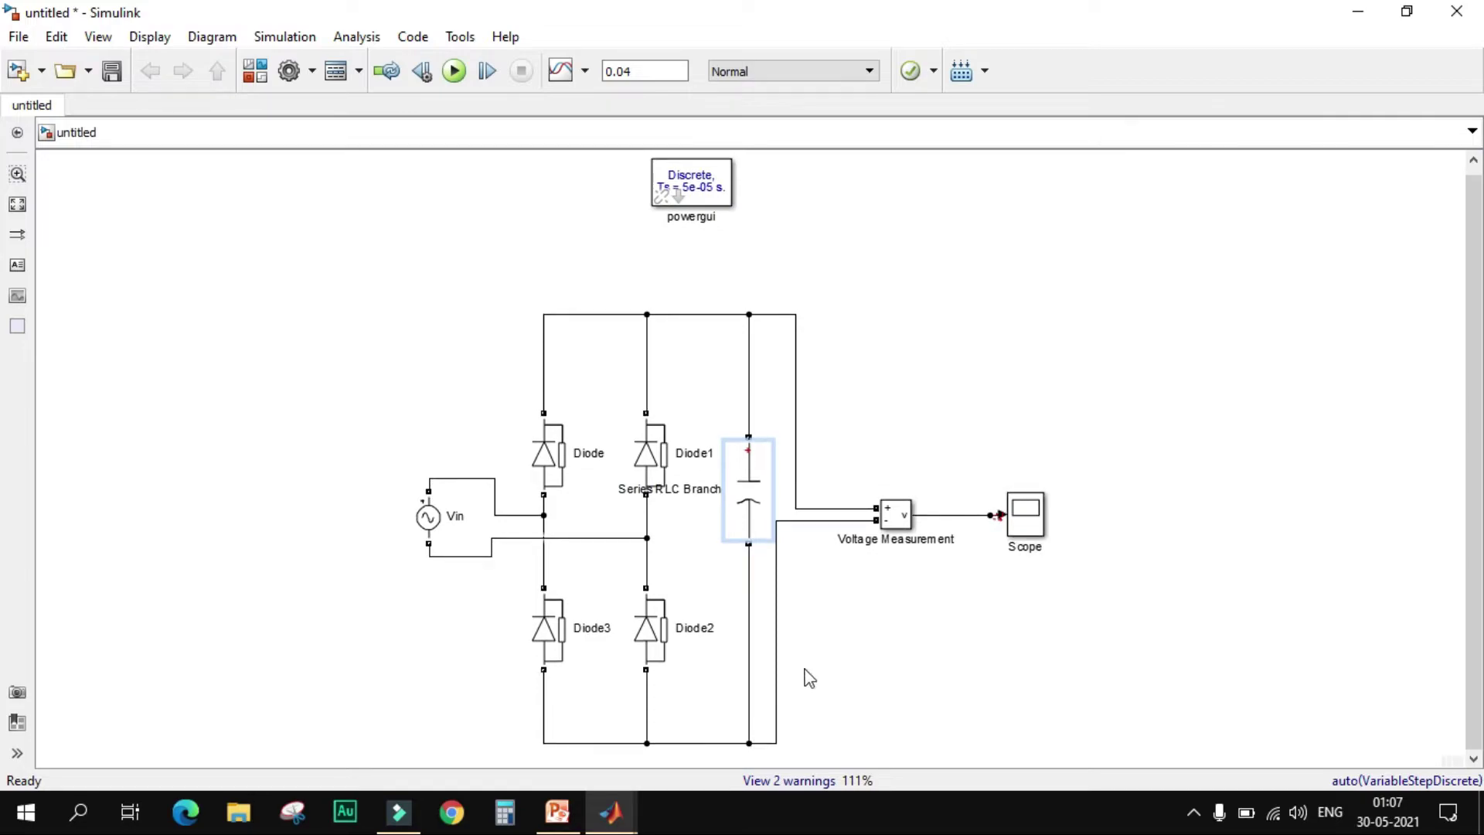
Run the simulation, scale the Scope axes to the capacitor-filtered output voltage, and return to the model.
left_click(457, 73)
left_click(1024, 515)
double_click(1024, 517)
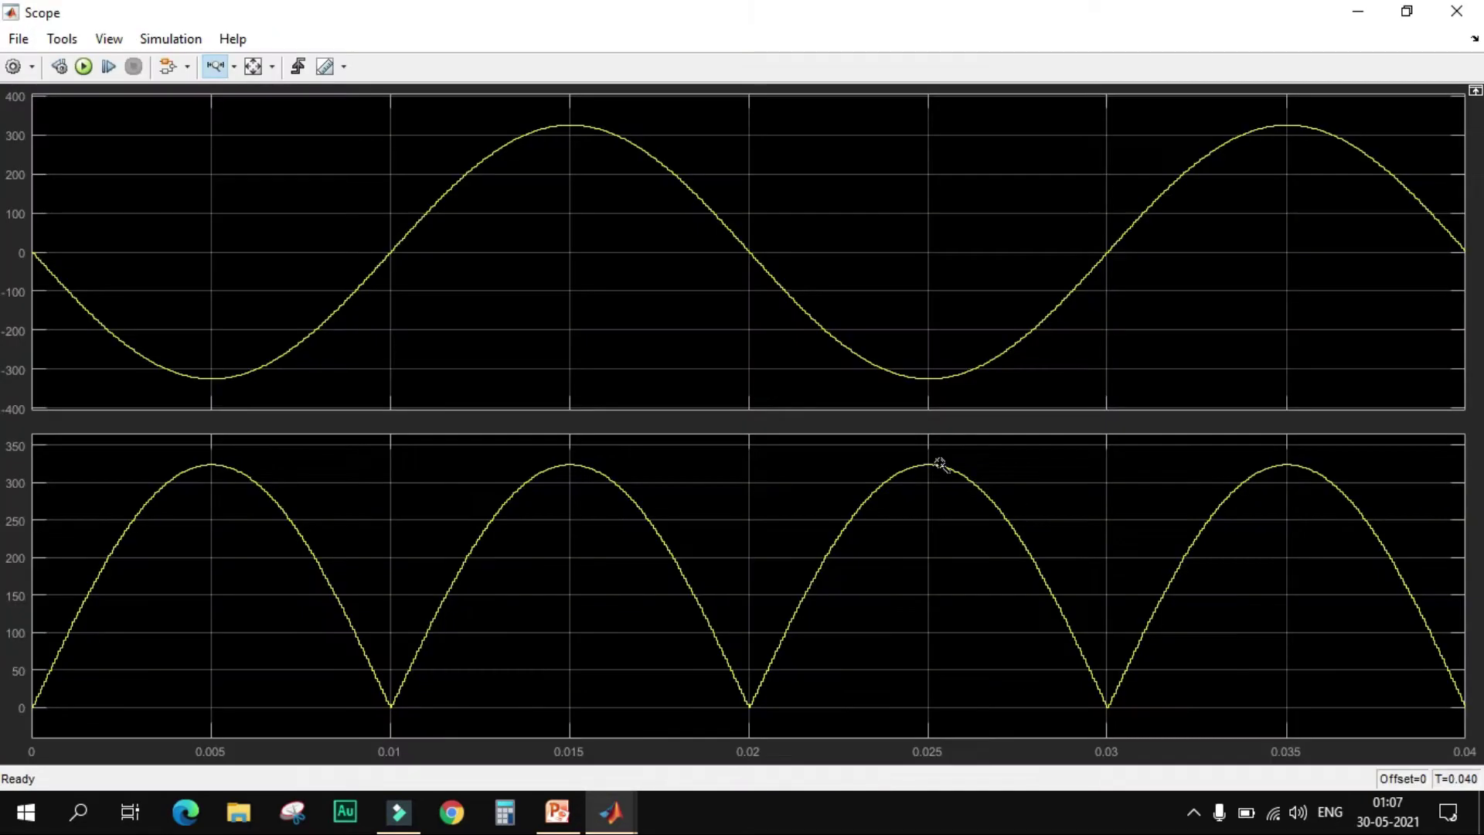
left_click(253, 68)
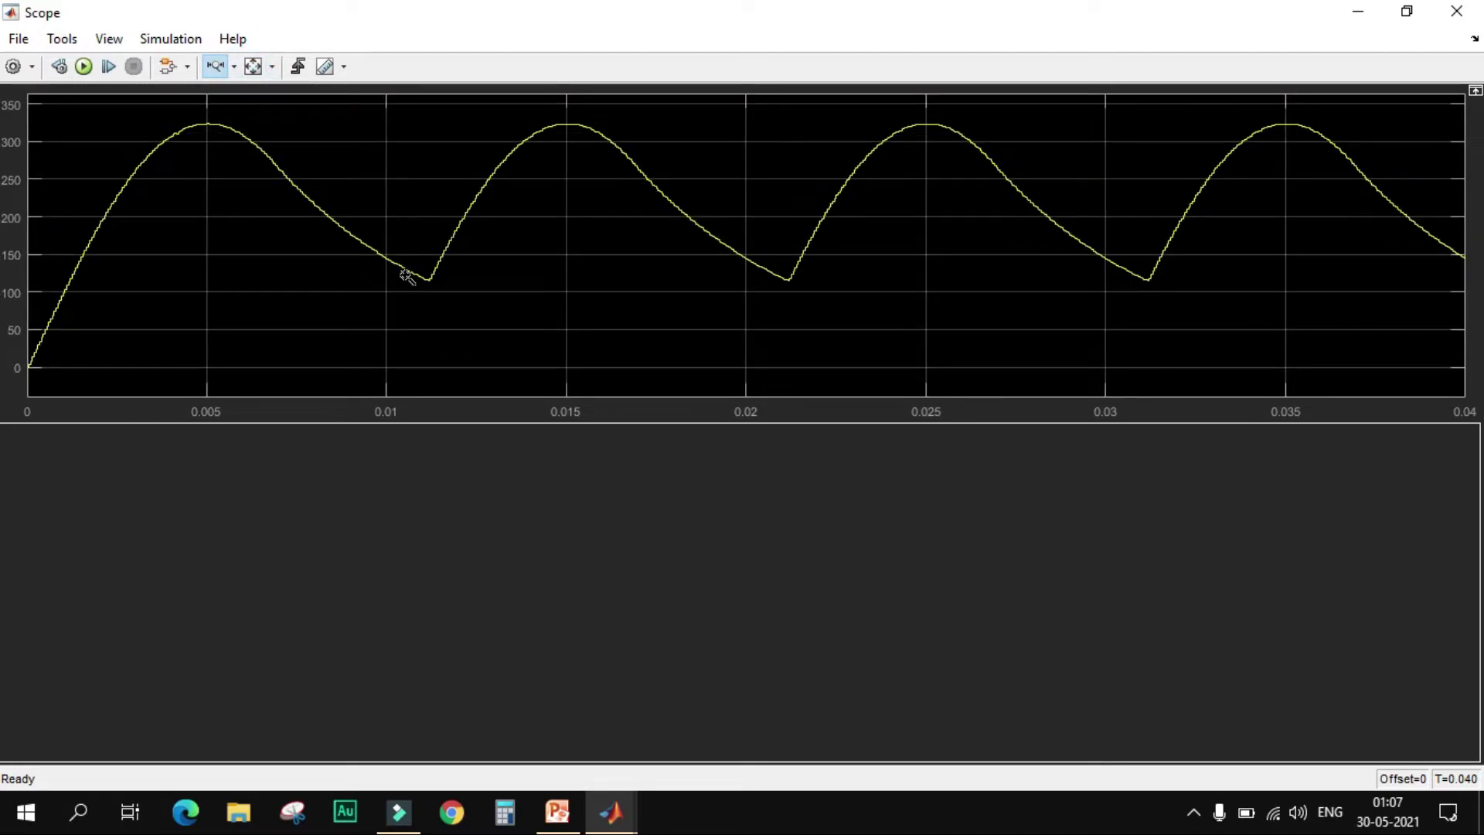
left_click(1361, 11)
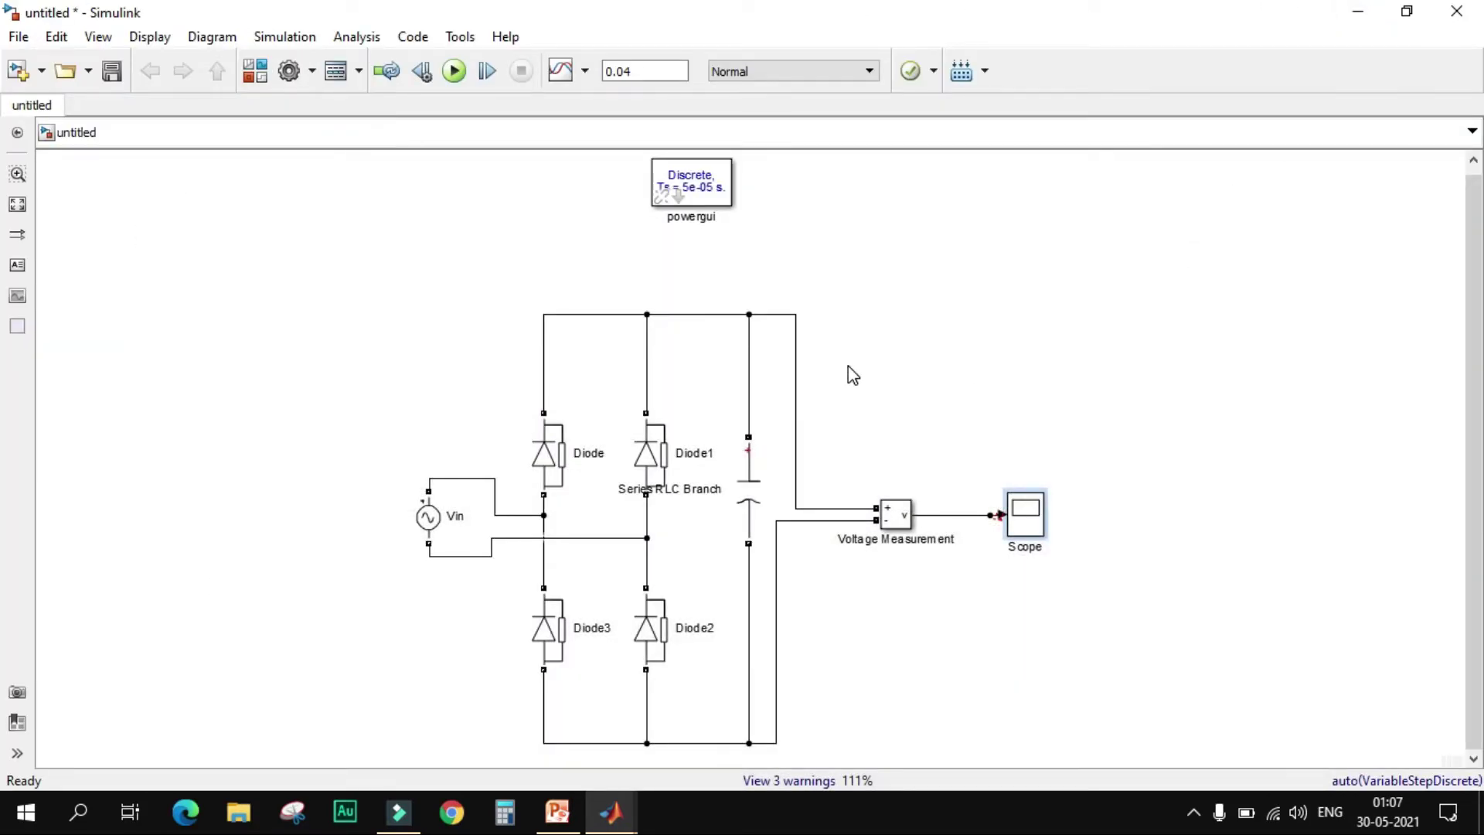
Select the complete rectifier circuit and move it to the left side of the canvas.
left_click(736, 447)
left_click(420, 312)
left_click_drag(376, 297, 1046, 744)
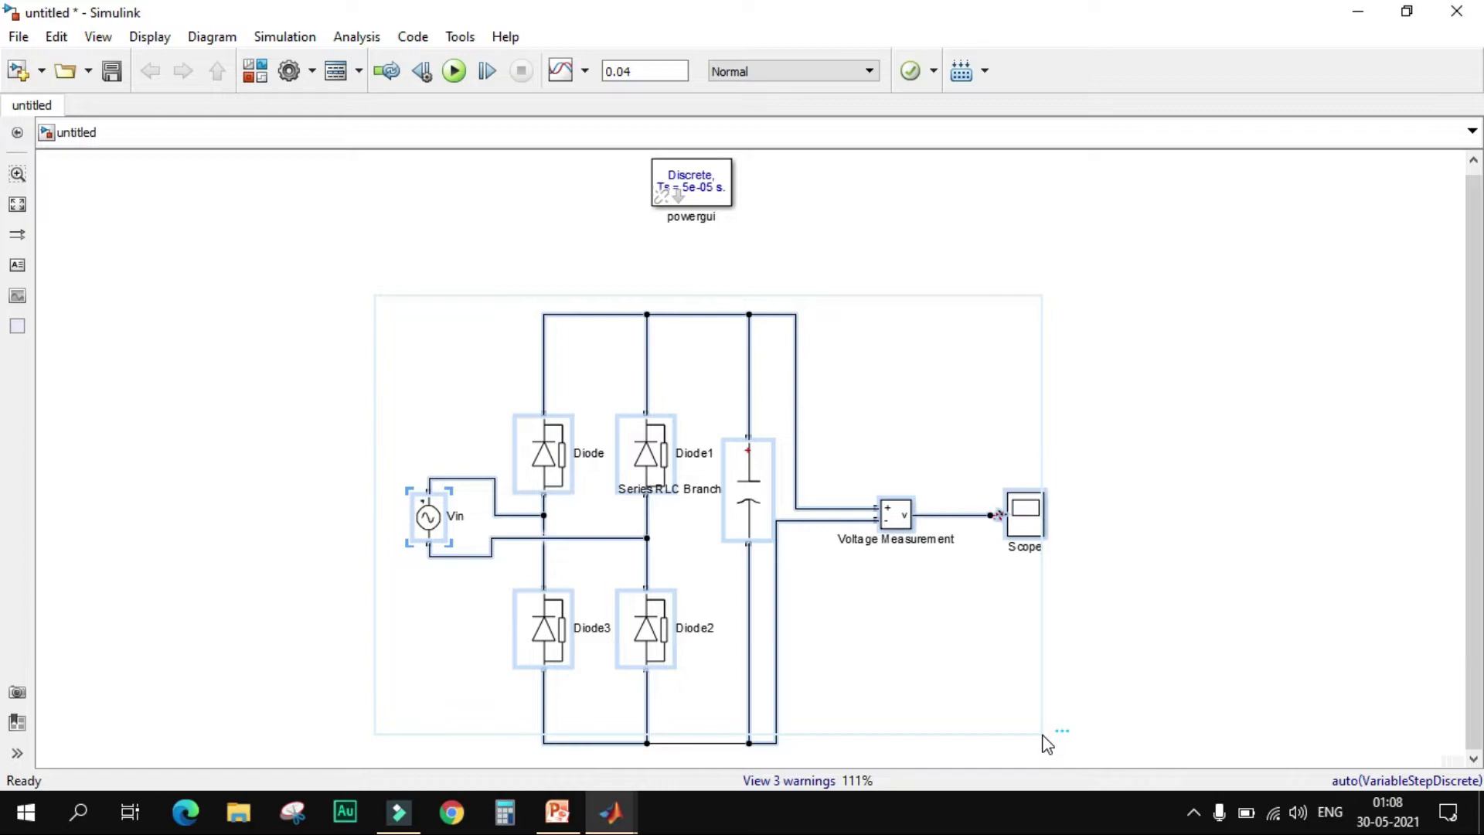
left_click_drag(441, 510, 92, 480)
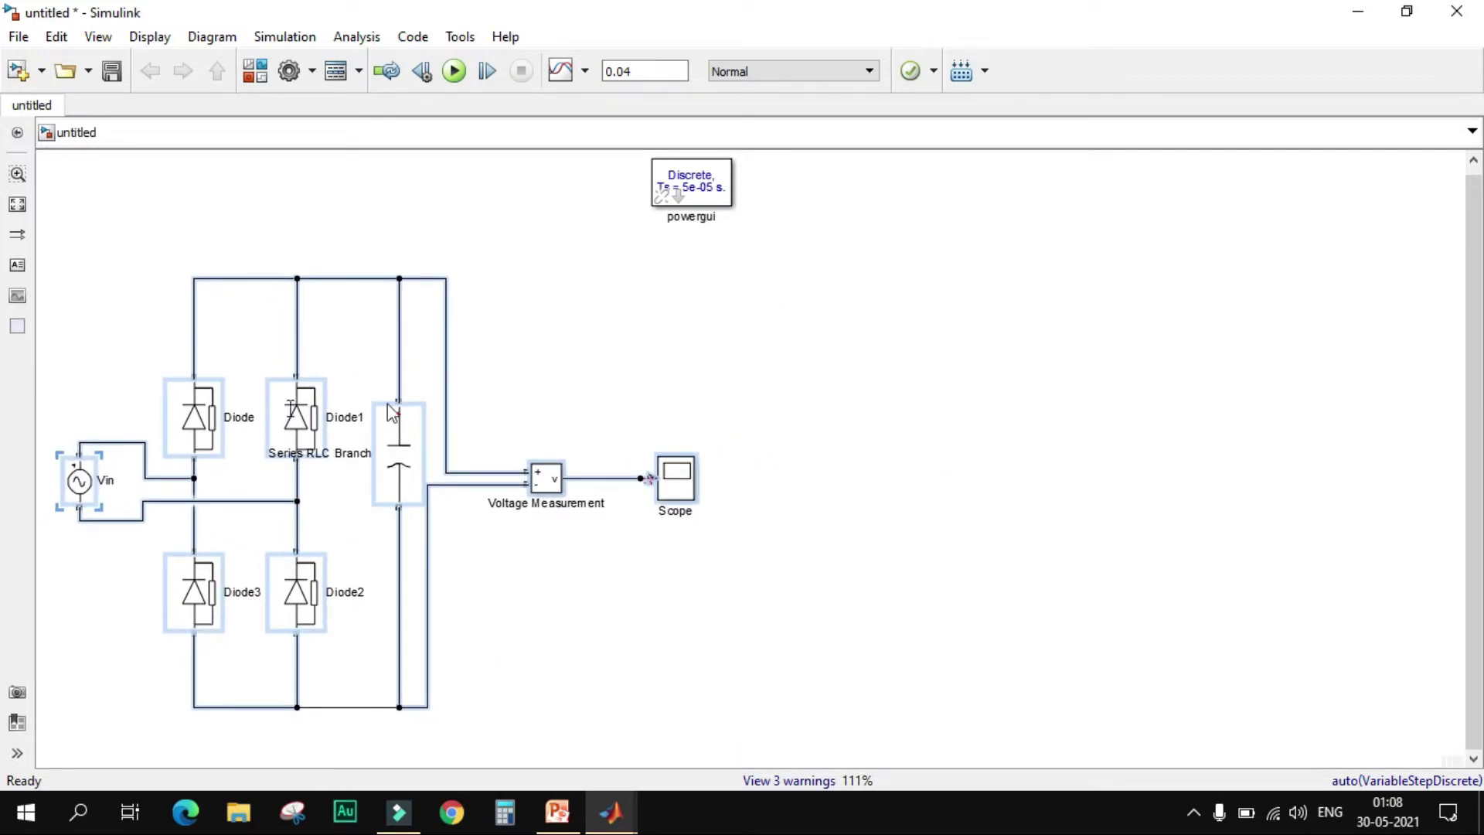
Place a copy of the rectifier without the capacitor and Scope to the right of the original circuit.
left_click(825, 481)
key("ctrl+v")
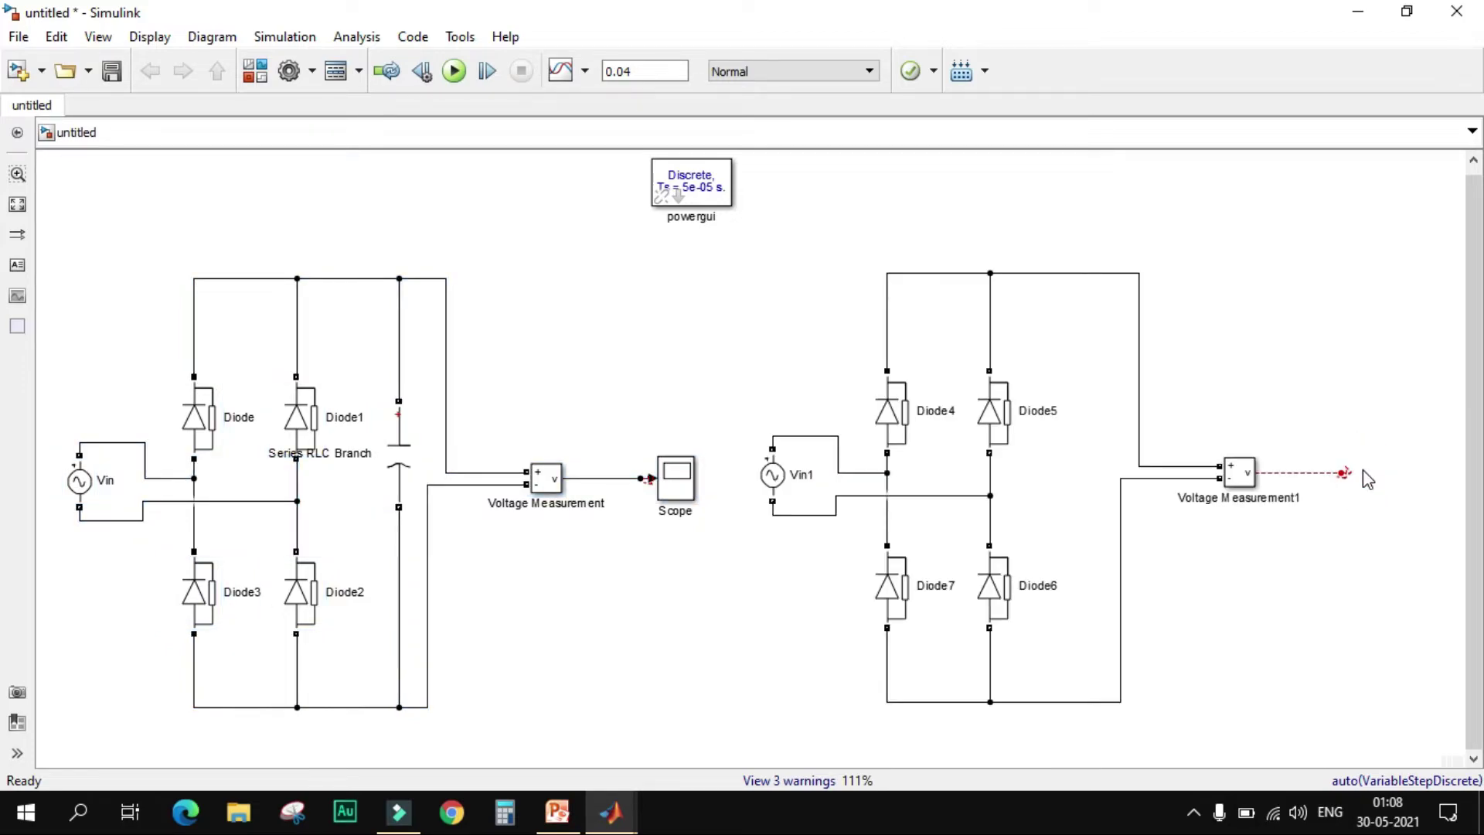
left_click_drag(1340, 475, 1345, 473)
left_click(683, 485)
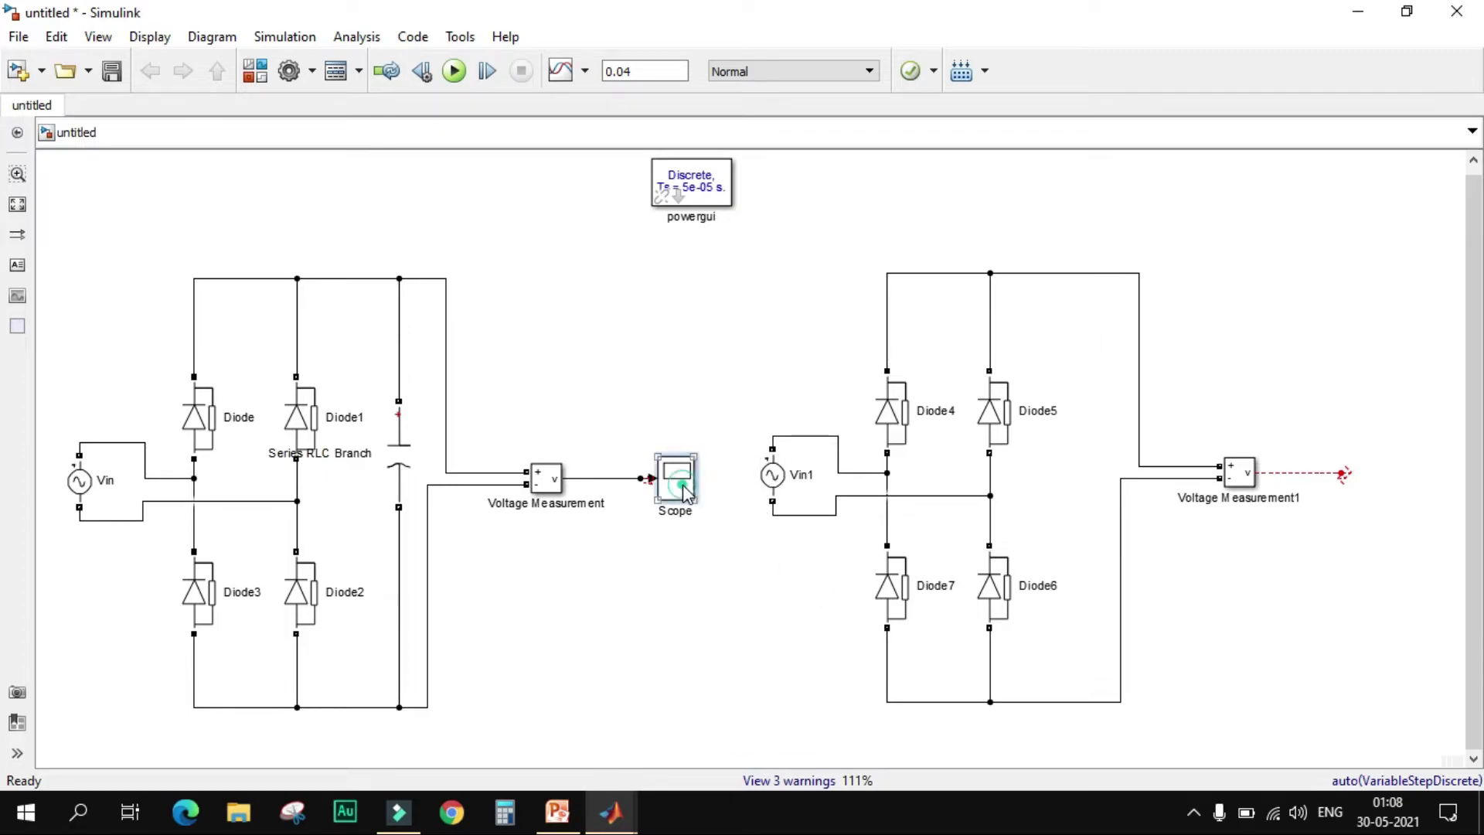
right_click(684, 485)
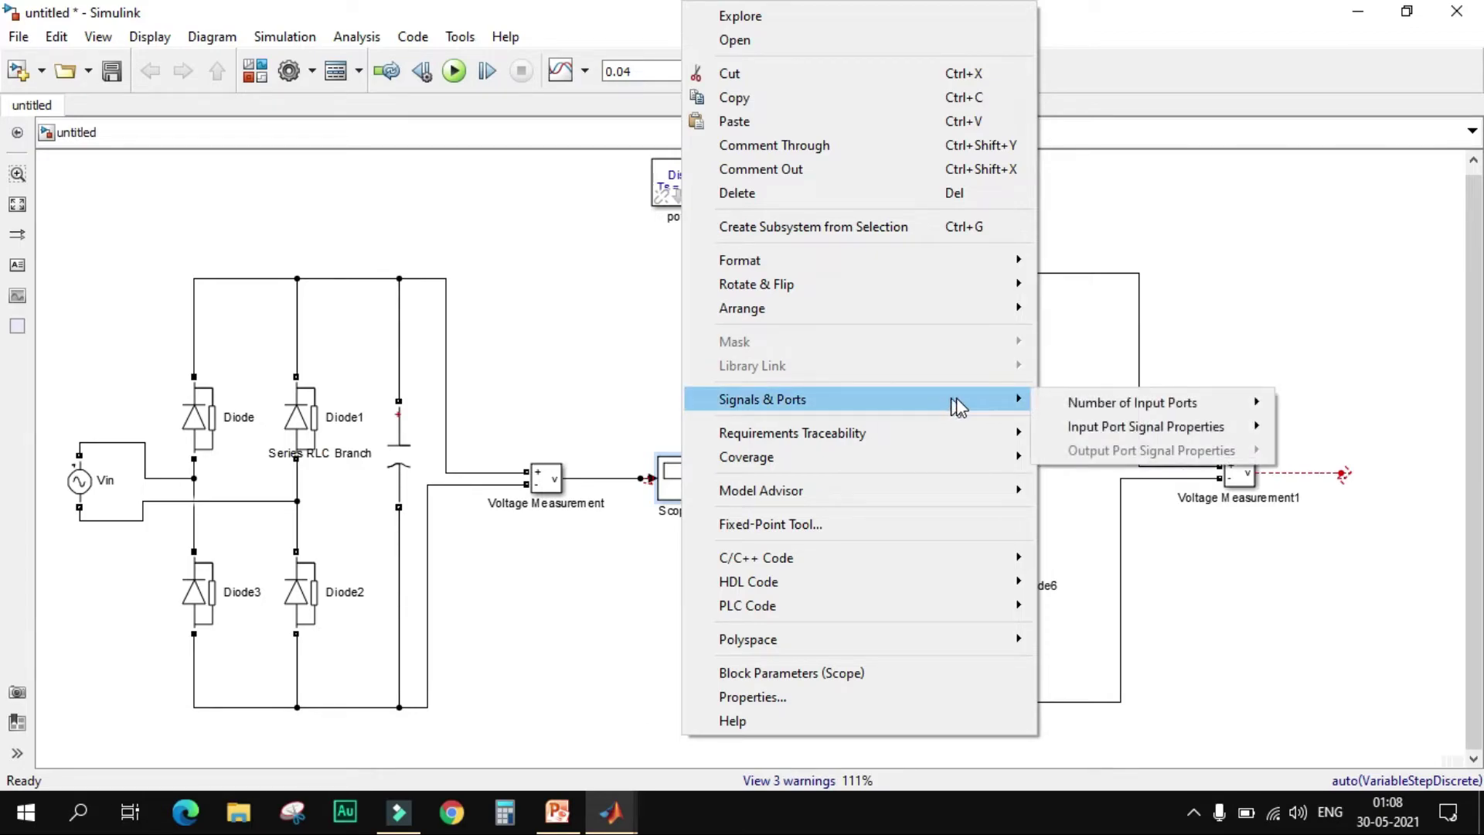
left_click(1299, 278)
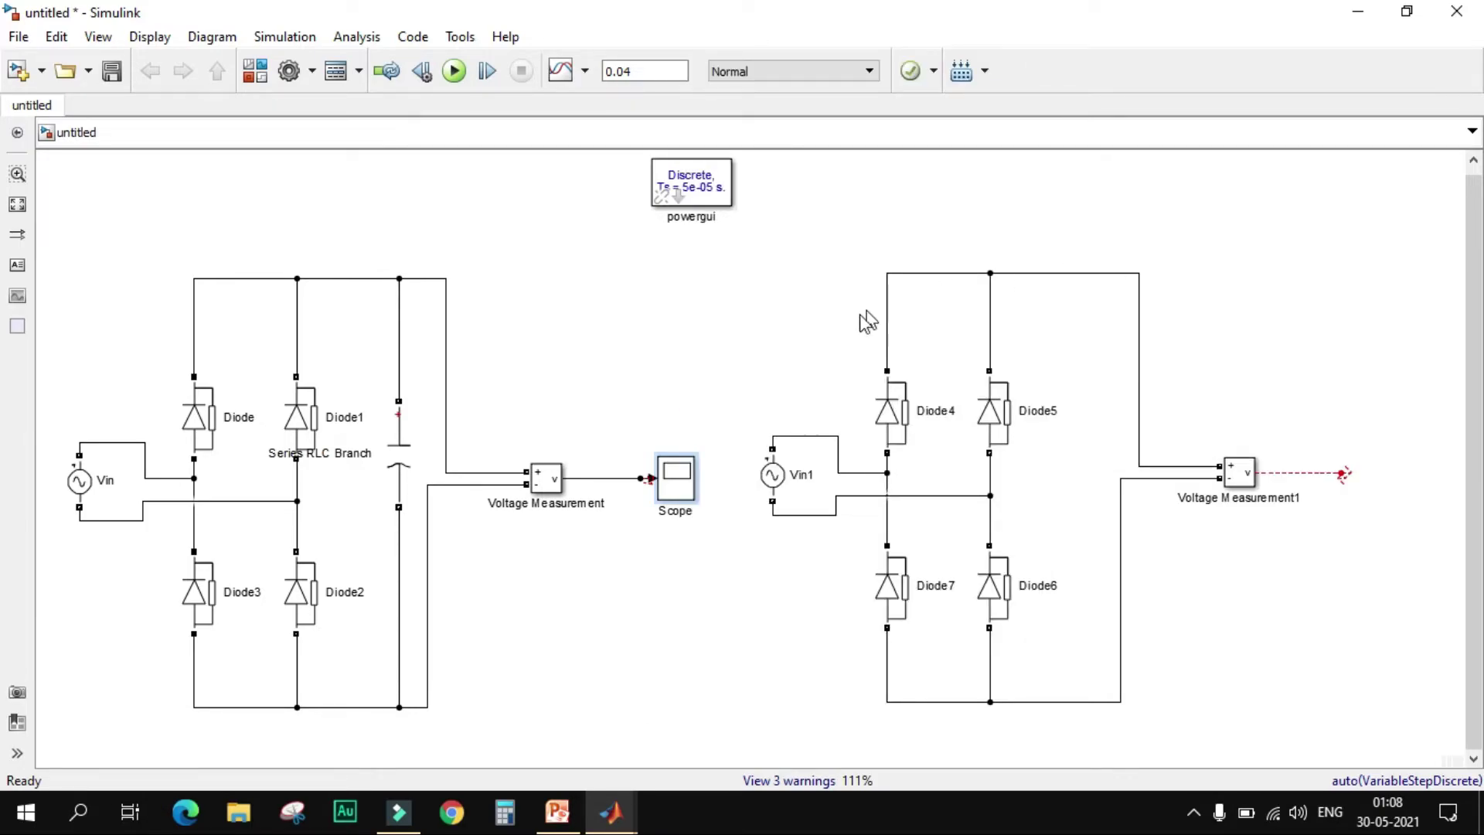
left_click(675, 303)
Find the Mux block by searching the library for "mux" and add it to the model.
left_click(256, 71)
left_click(170, 46)
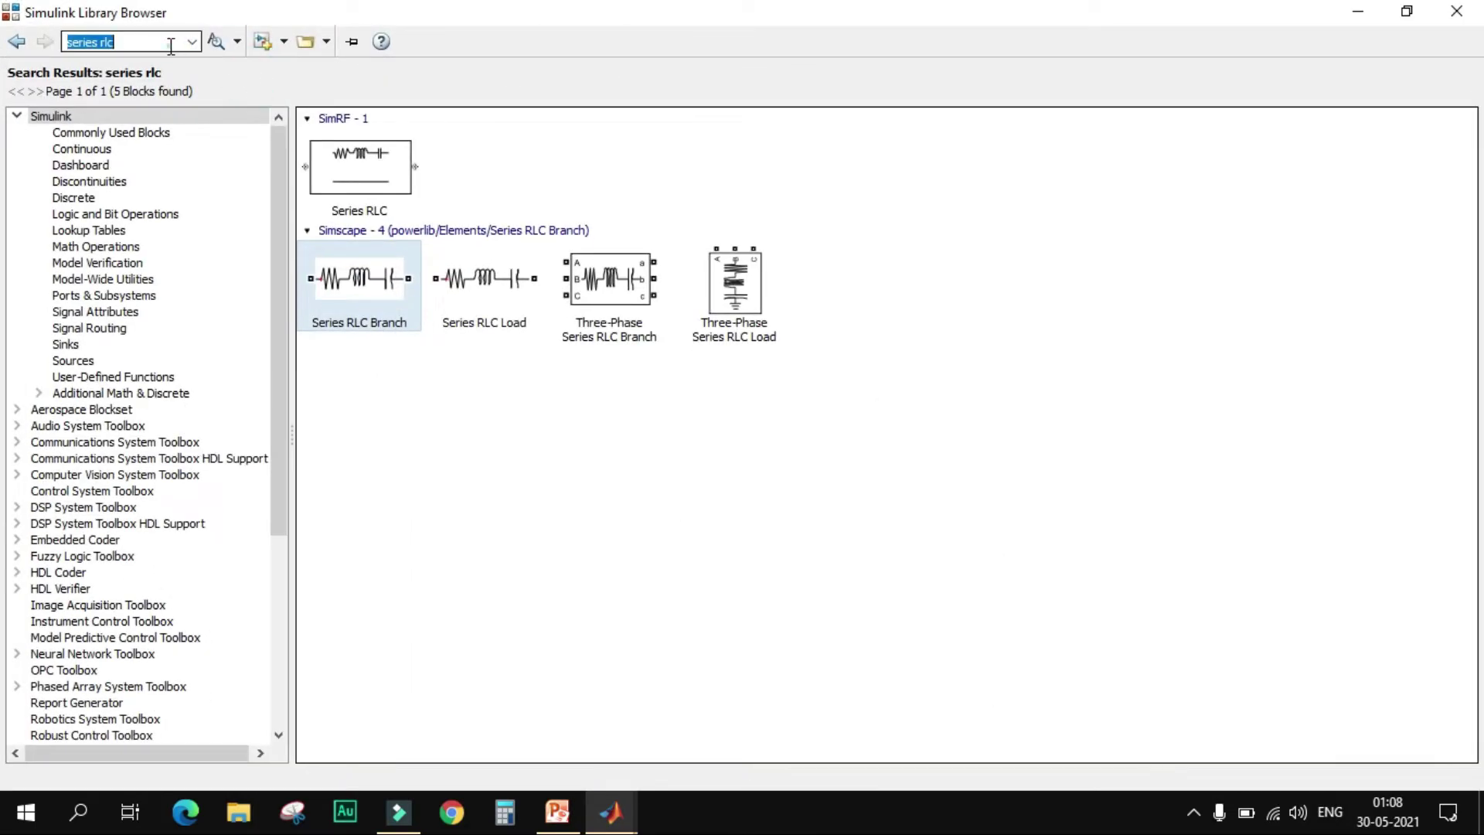
type("mu")
left_click(175, 59)
key("Return")
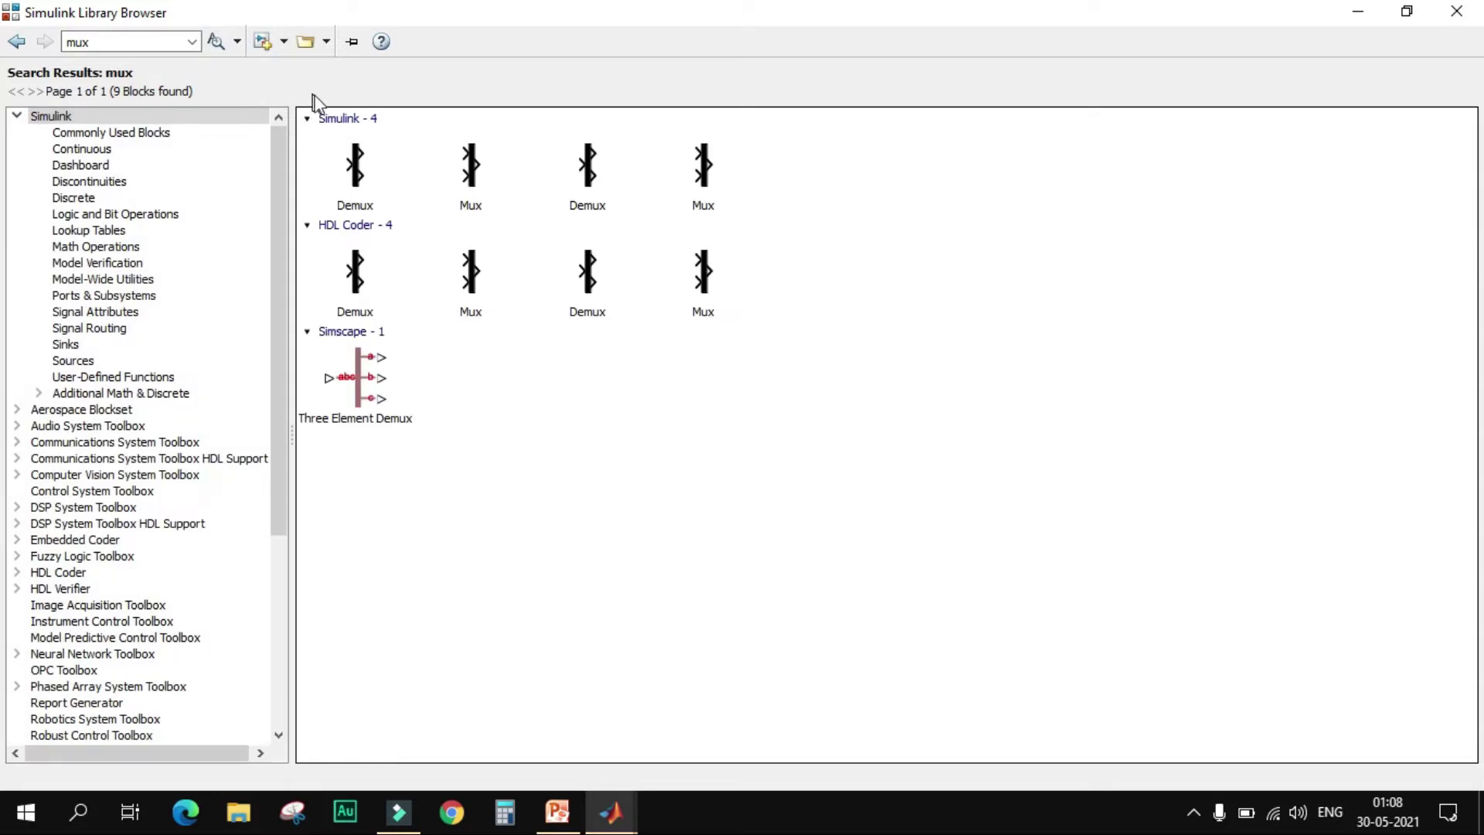
right_click(470, 178)
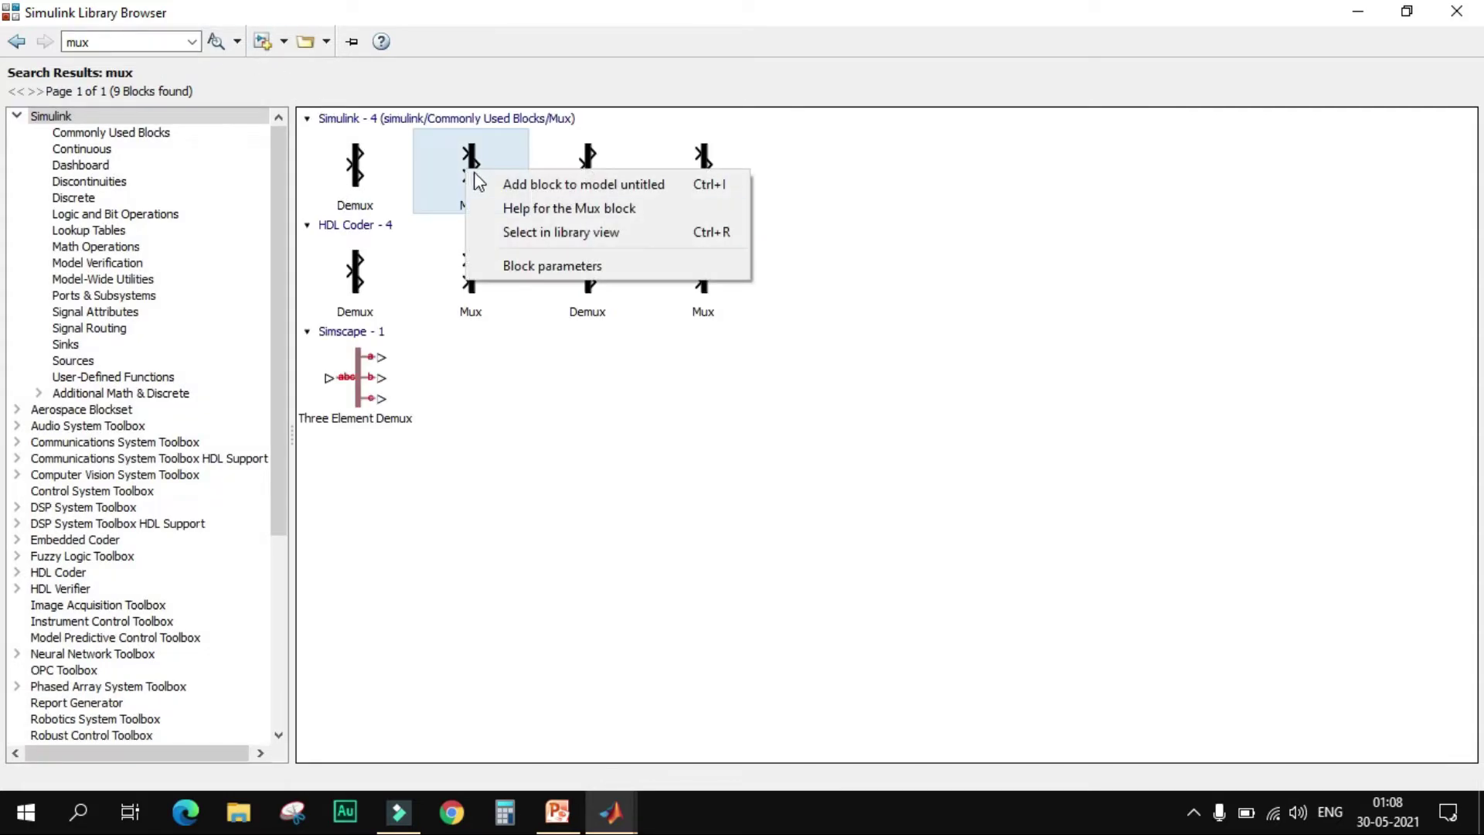
left_click(587, 183)
left_click(1355, 10)
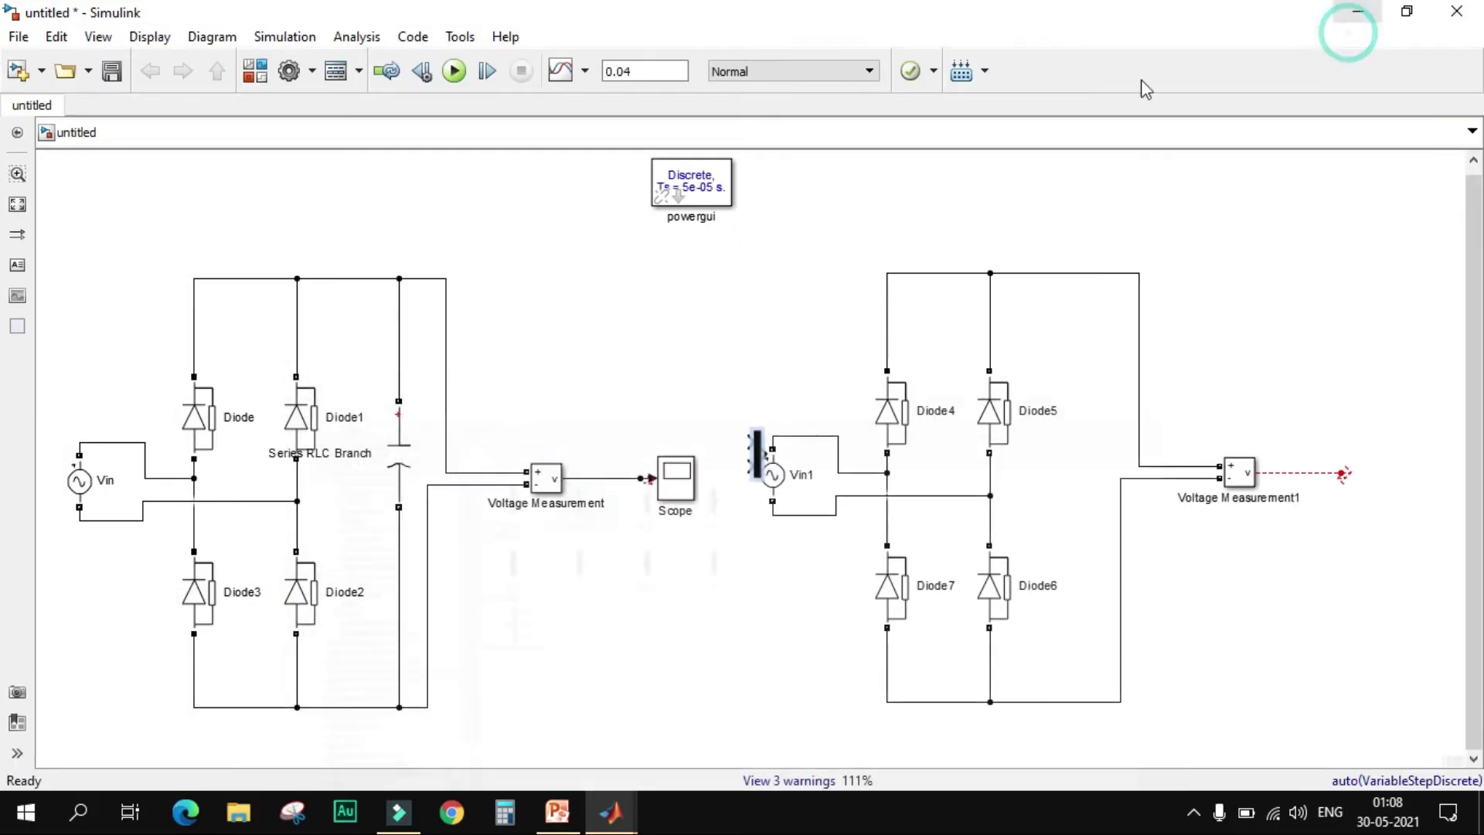
Insert the Mux between Voltage Measurement and the Scope, and connect Voltage Measurement1's output to the Mux's second input.
left_click(605, 490)
key("Delete")
left_click_drag(762, 456, 566, 478)
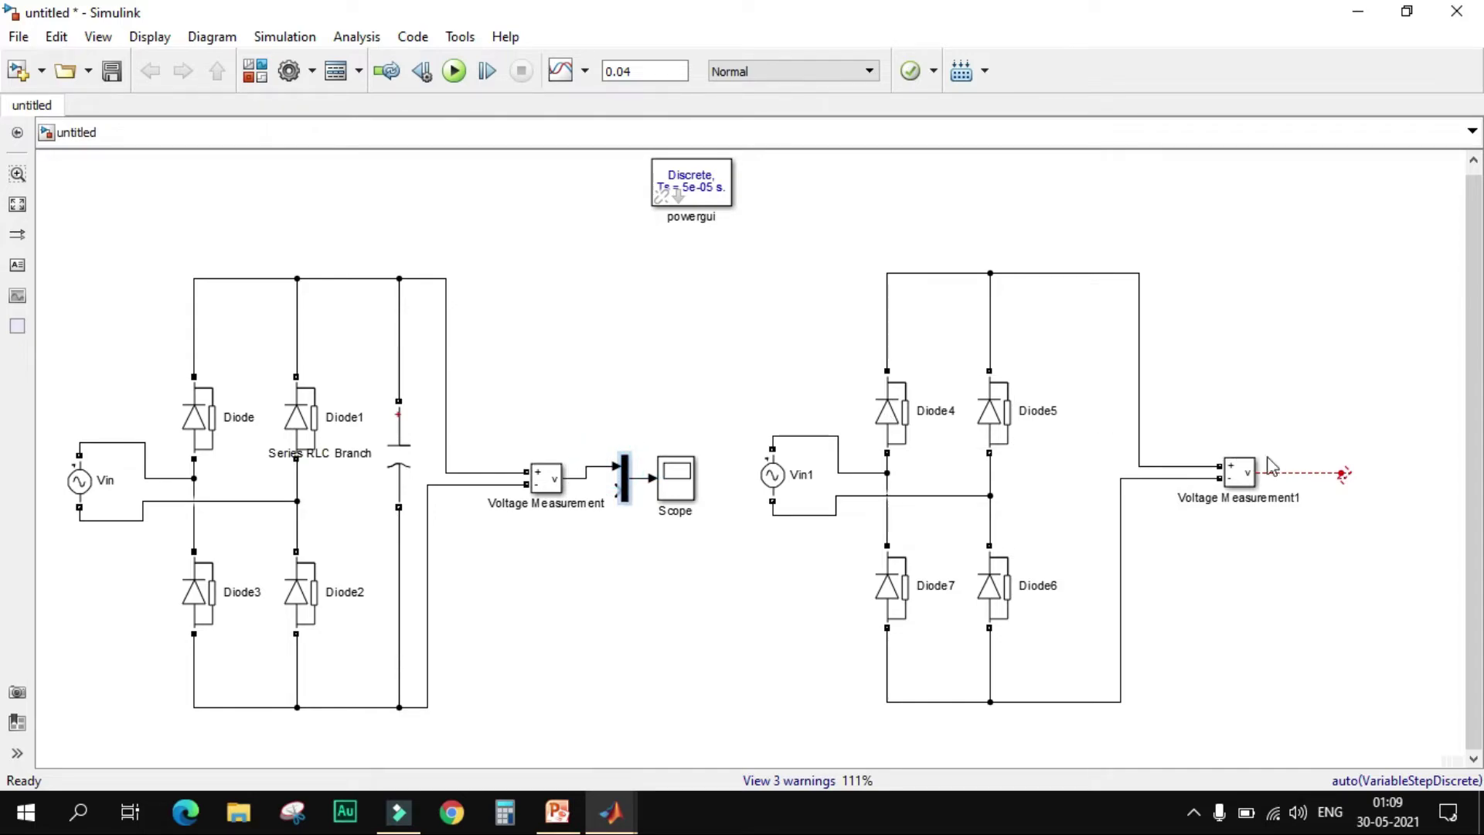
left_click_drag(1346, 470, 620, 501)
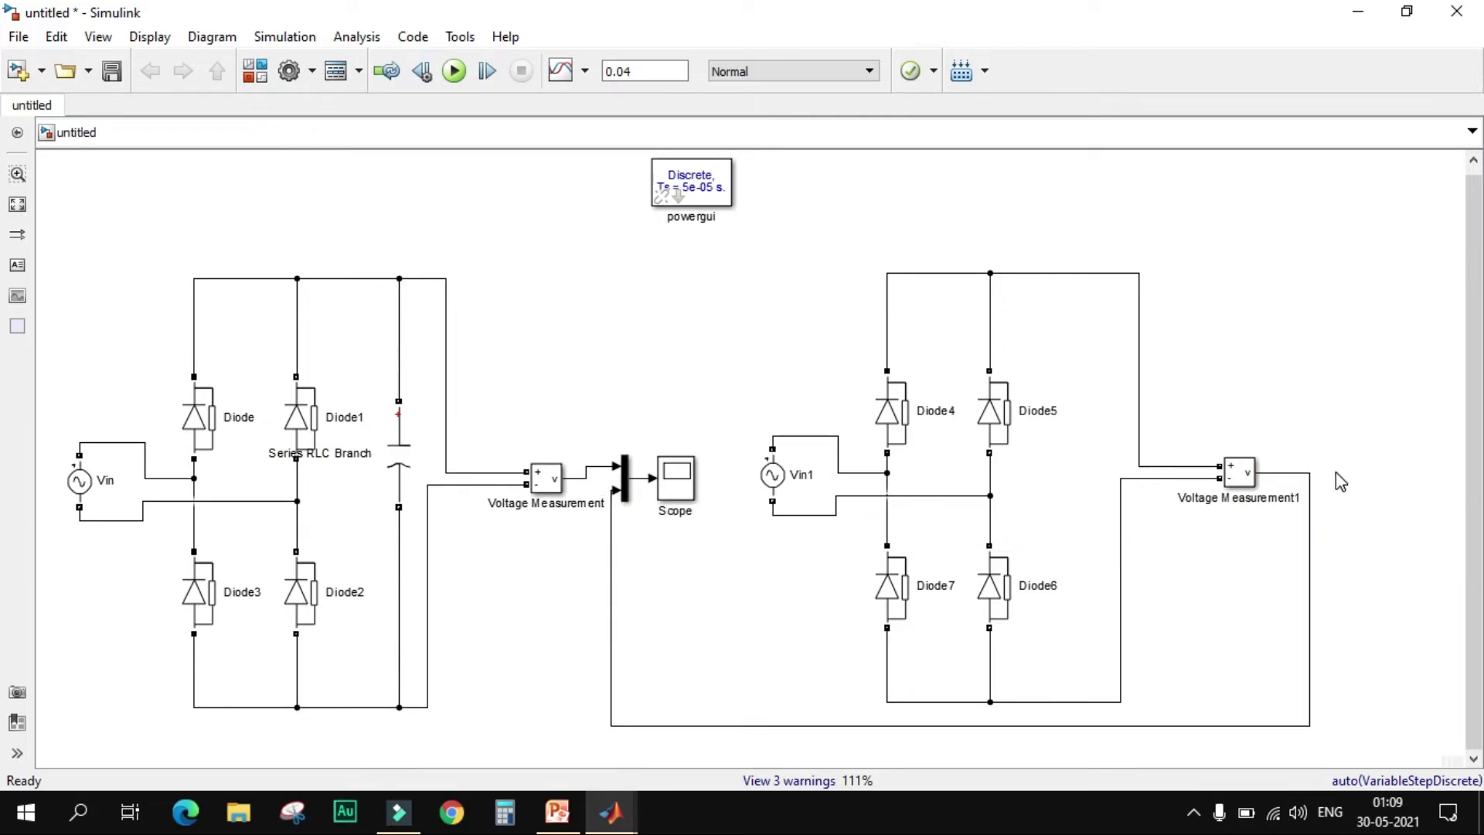
Run the simulation and change the Scope layout to a single display showing both rectifier output voltages.
left_click(459, 73)
double_click(680, 478)
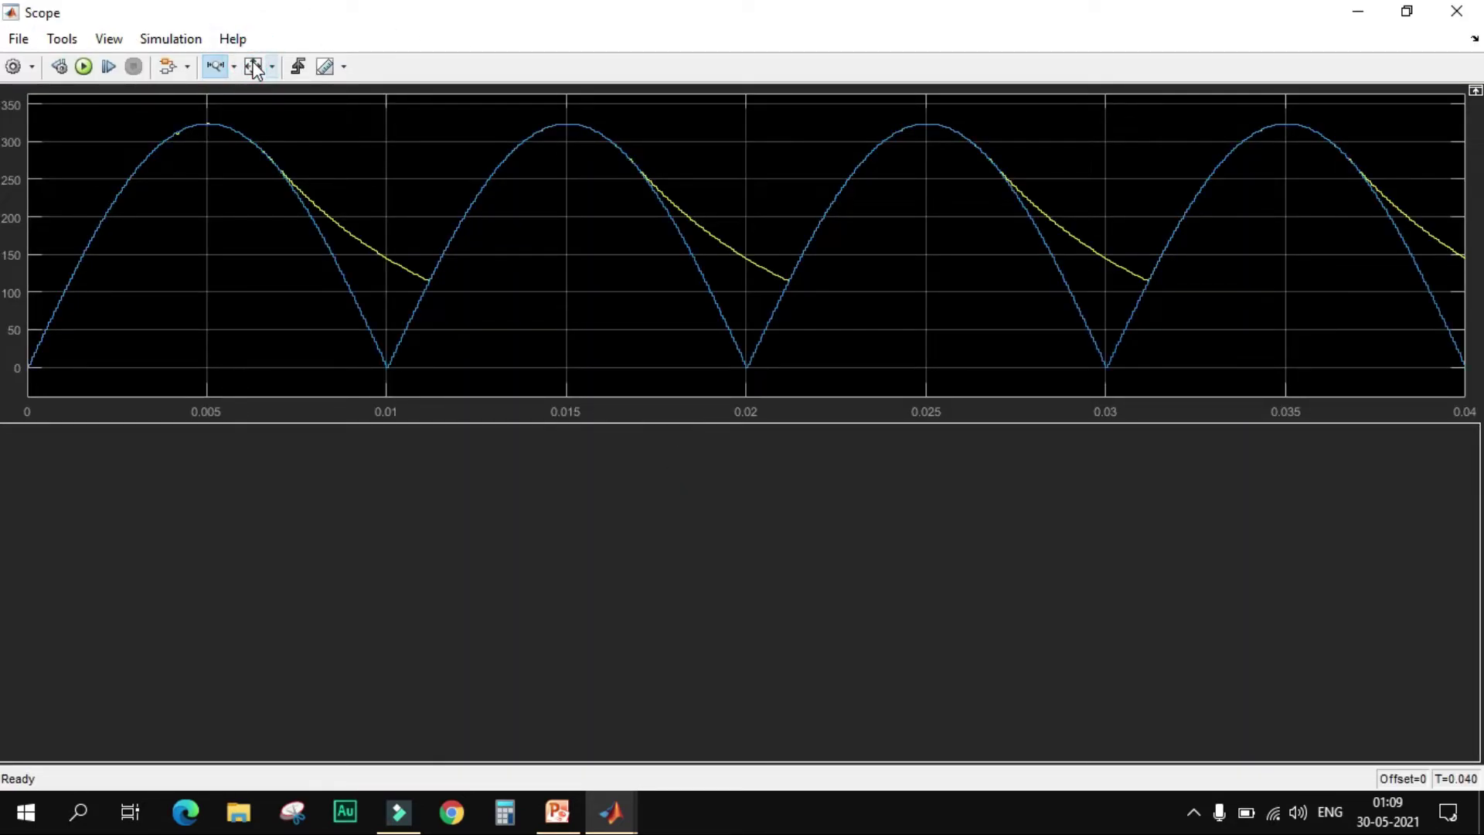
left_click(34, 63)
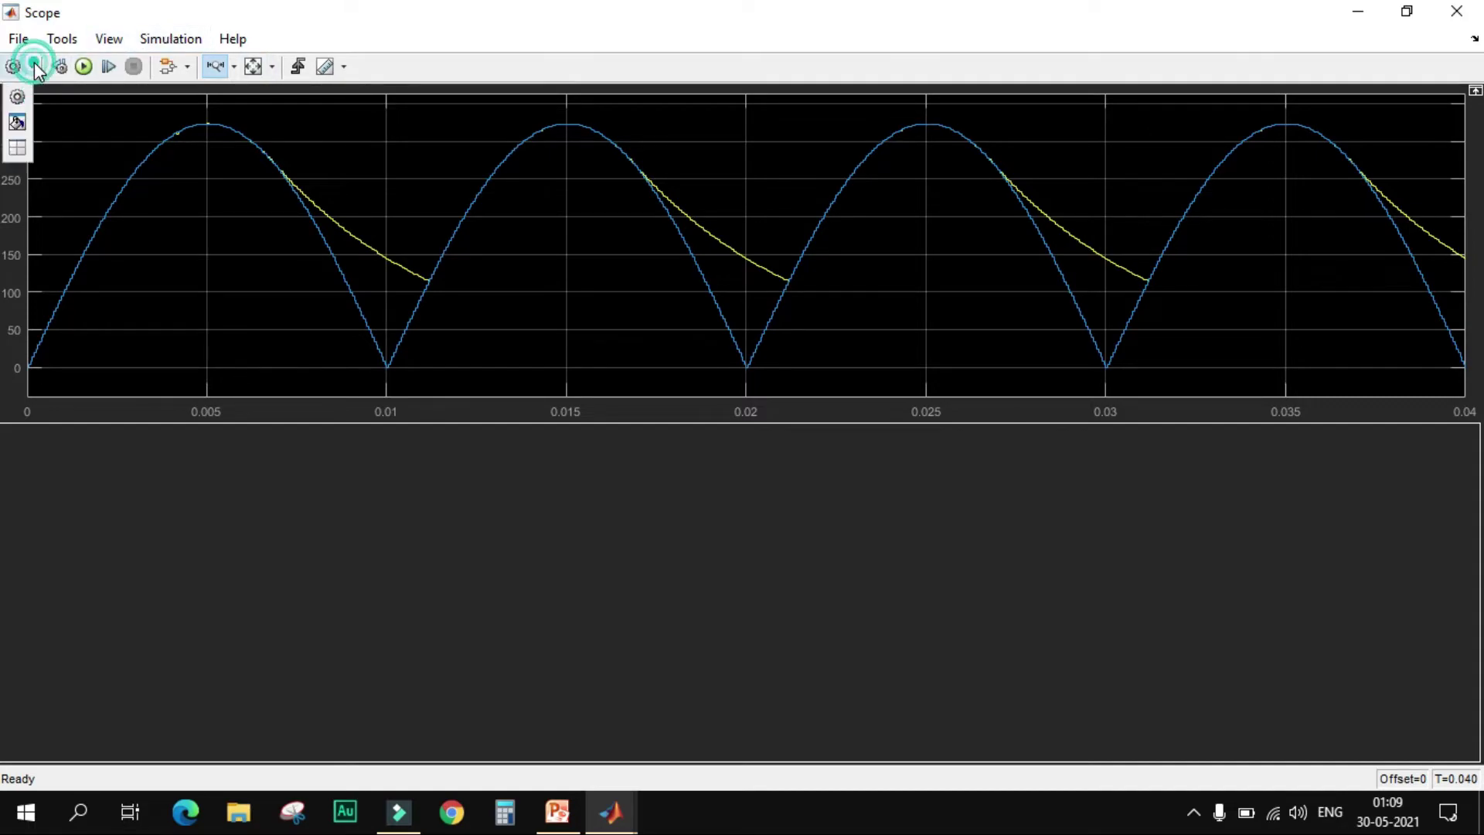
left_click(23, 148)
left_click(29, 159)
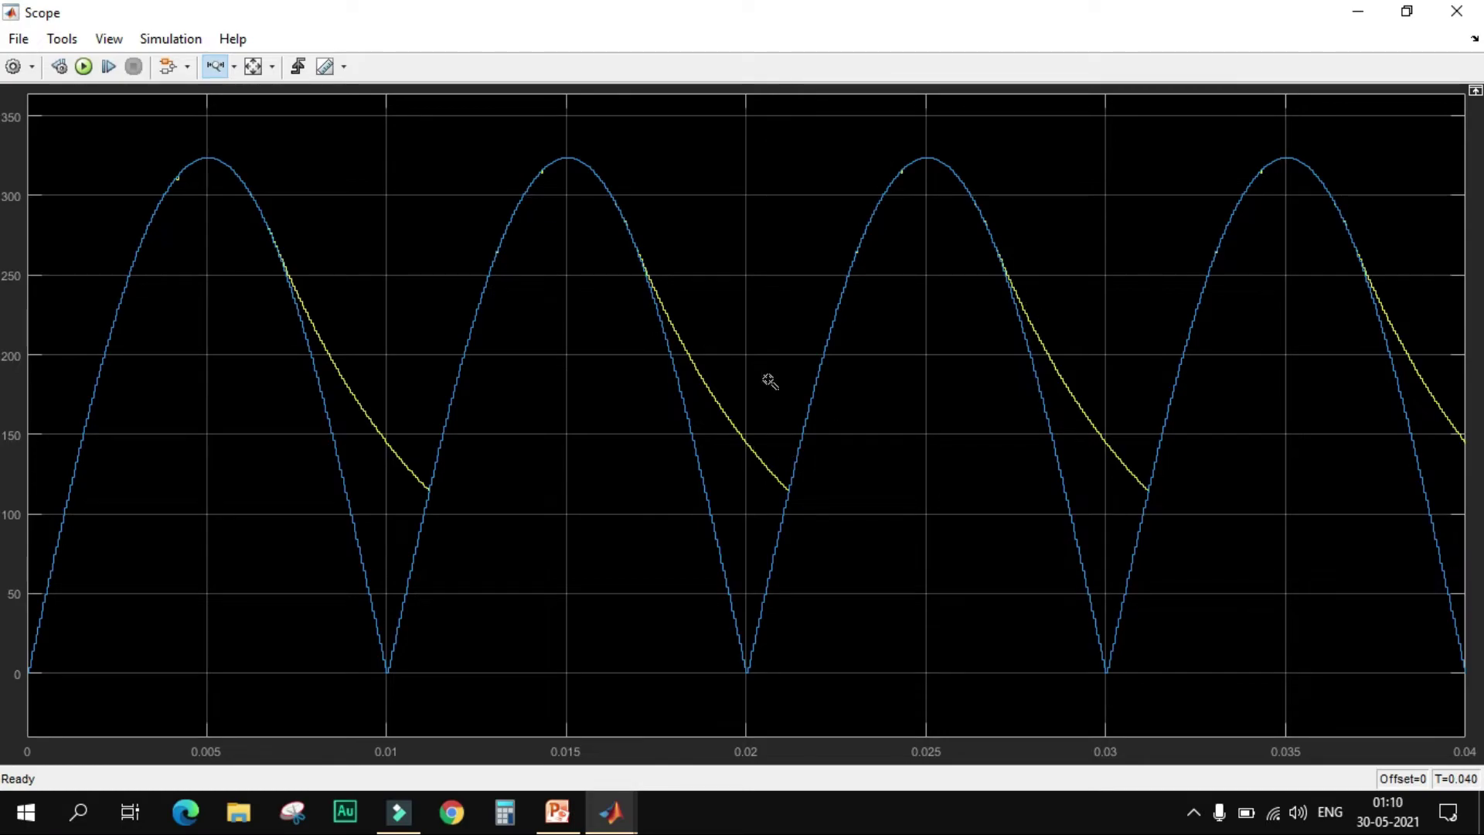
Enable the Scope's cursor measurements and show only the horizontal screen cursors by turning off the vertical ones.
left_click(324, 67)
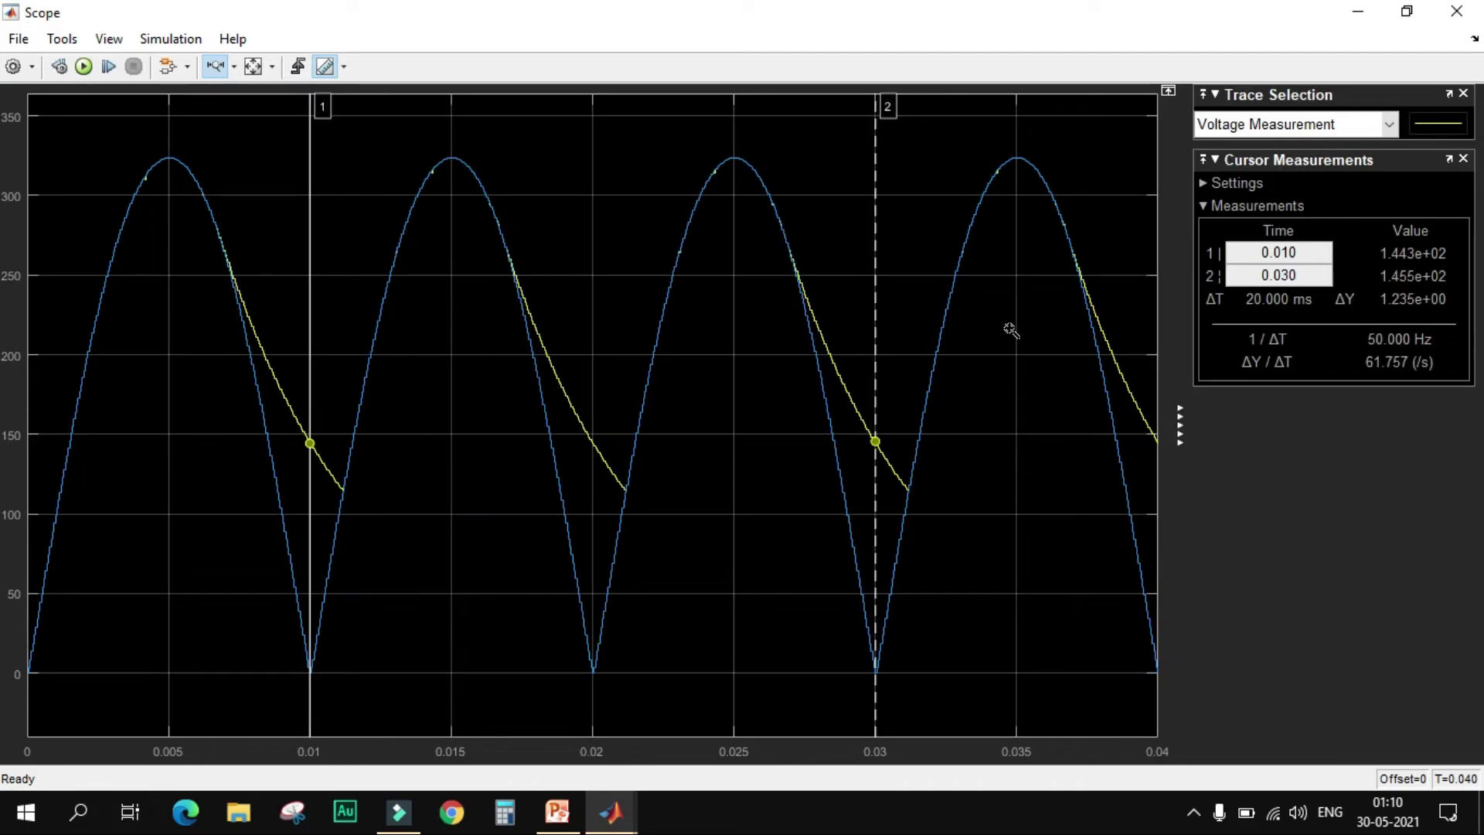
left_click(1204, 183)
left_click(1245, 205)
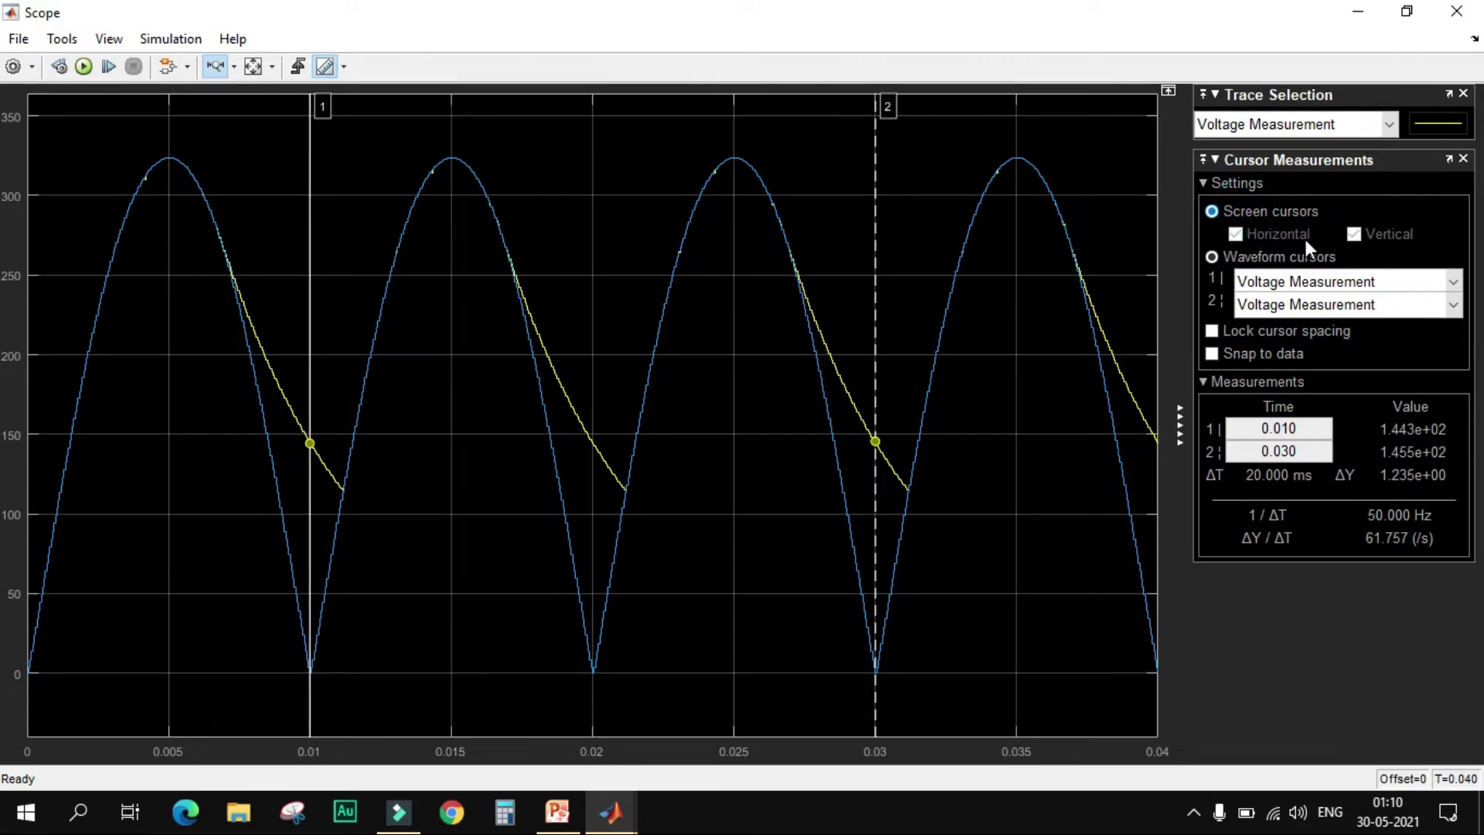
left_click(1357, 240)
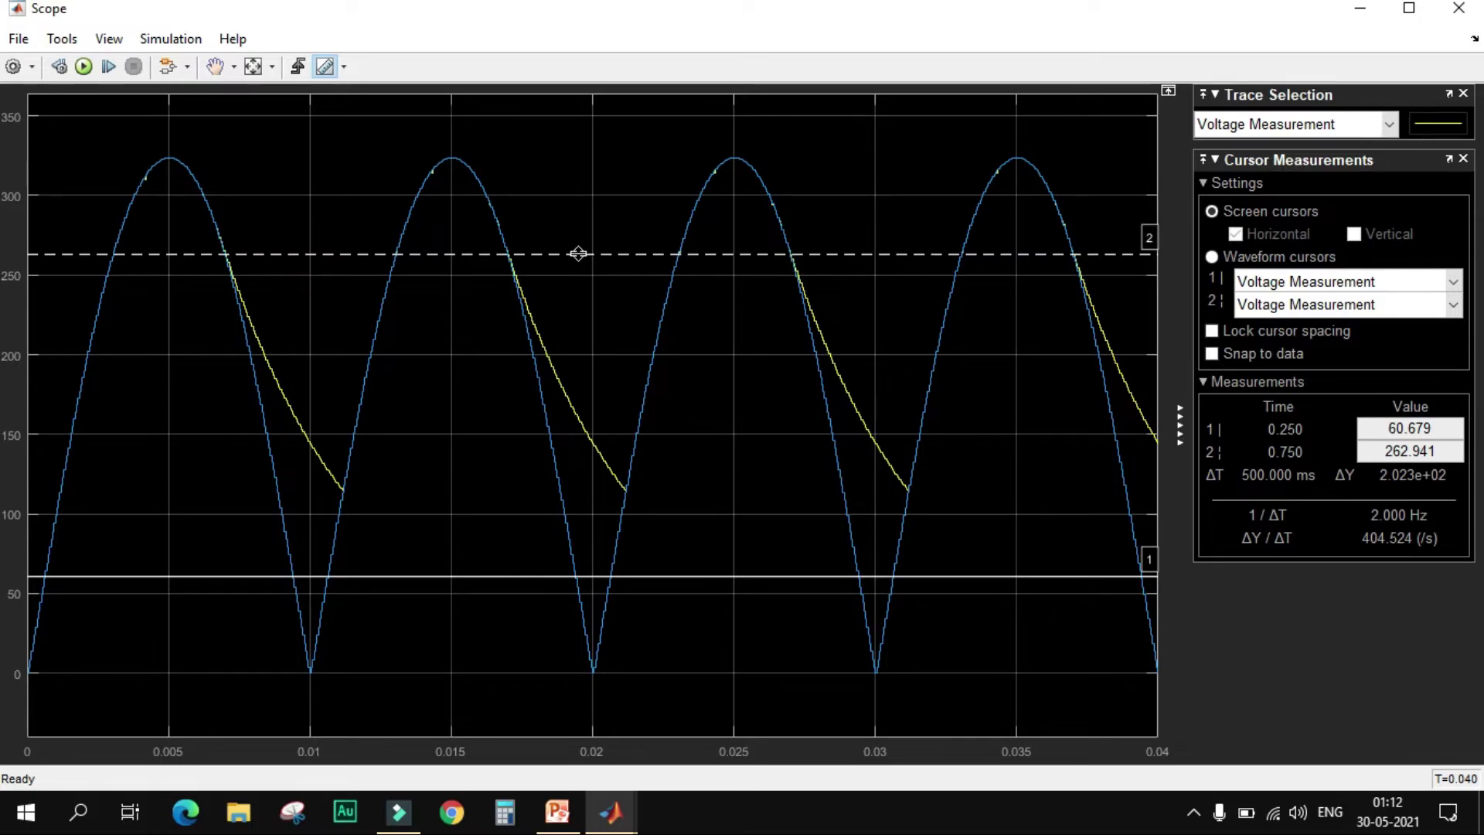
Place cursor 2 at the peak and cursor 1 at the minimum of the capacitor-filtered voltage, and return to the model.
left_click_drag(579, 253, 568, 158)
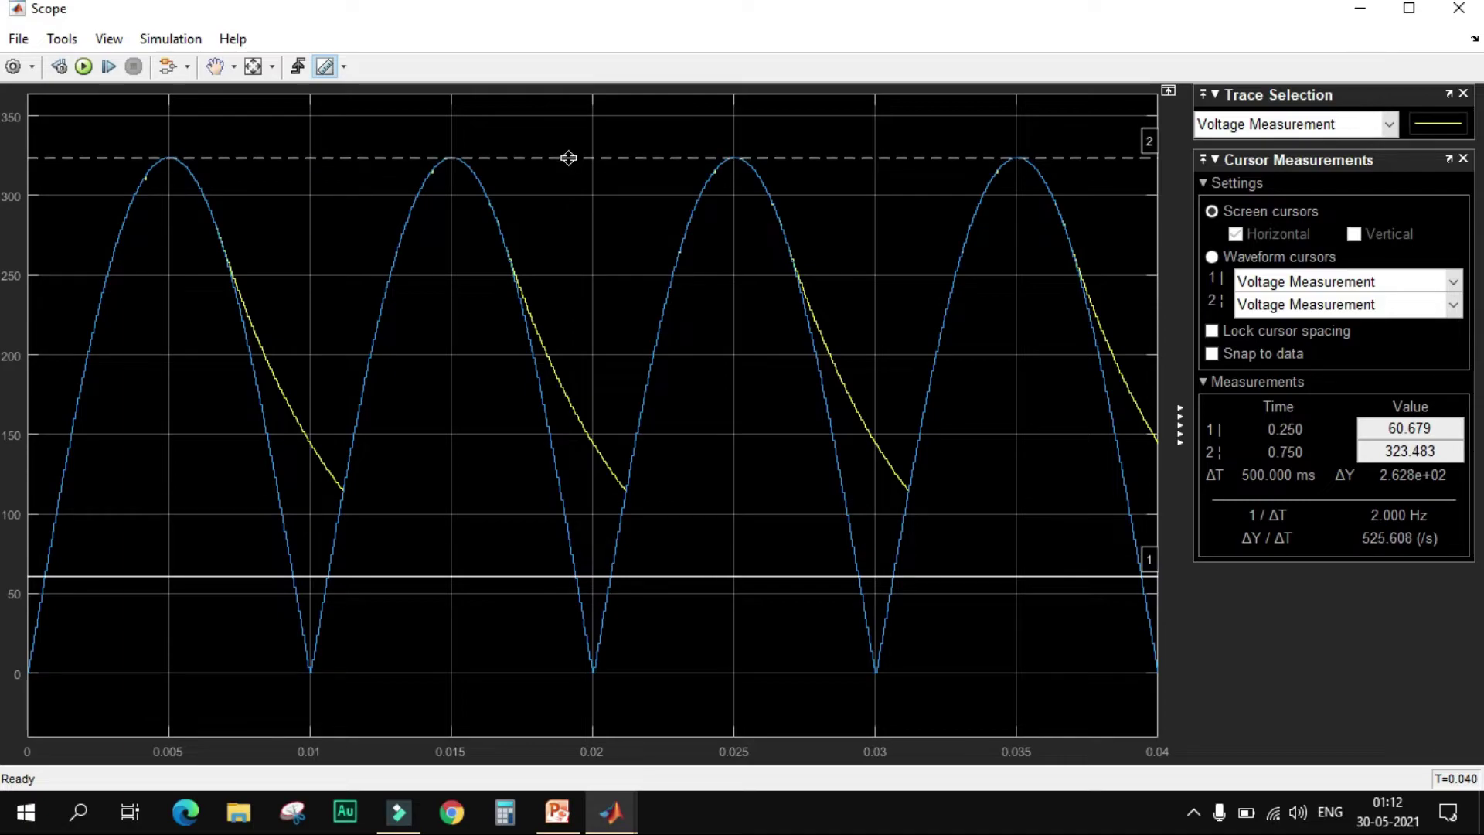
left_click_drag(597, 575, 600, 490)
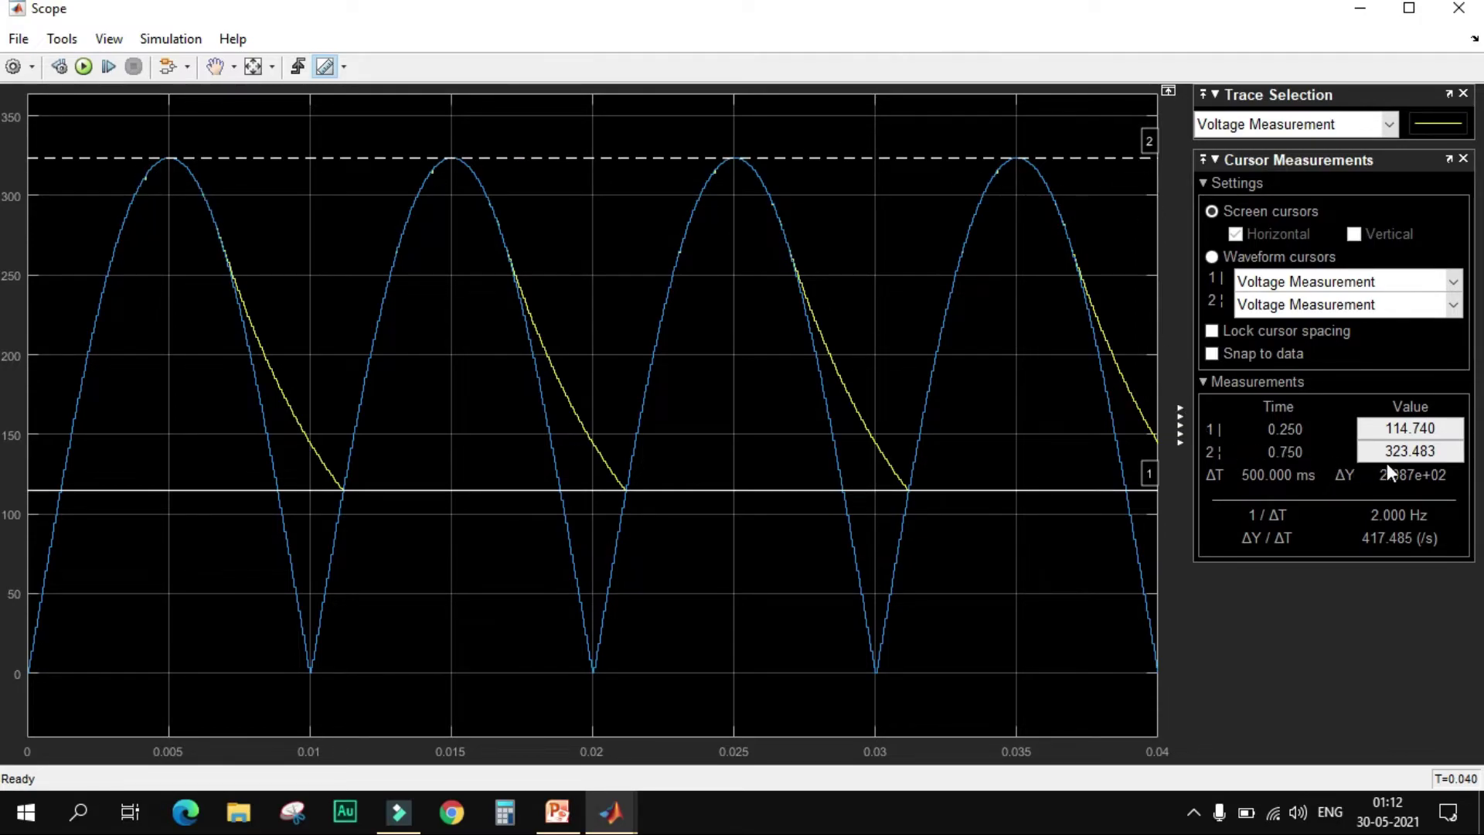
left_click_drag(1386, 452, 1438, 452)
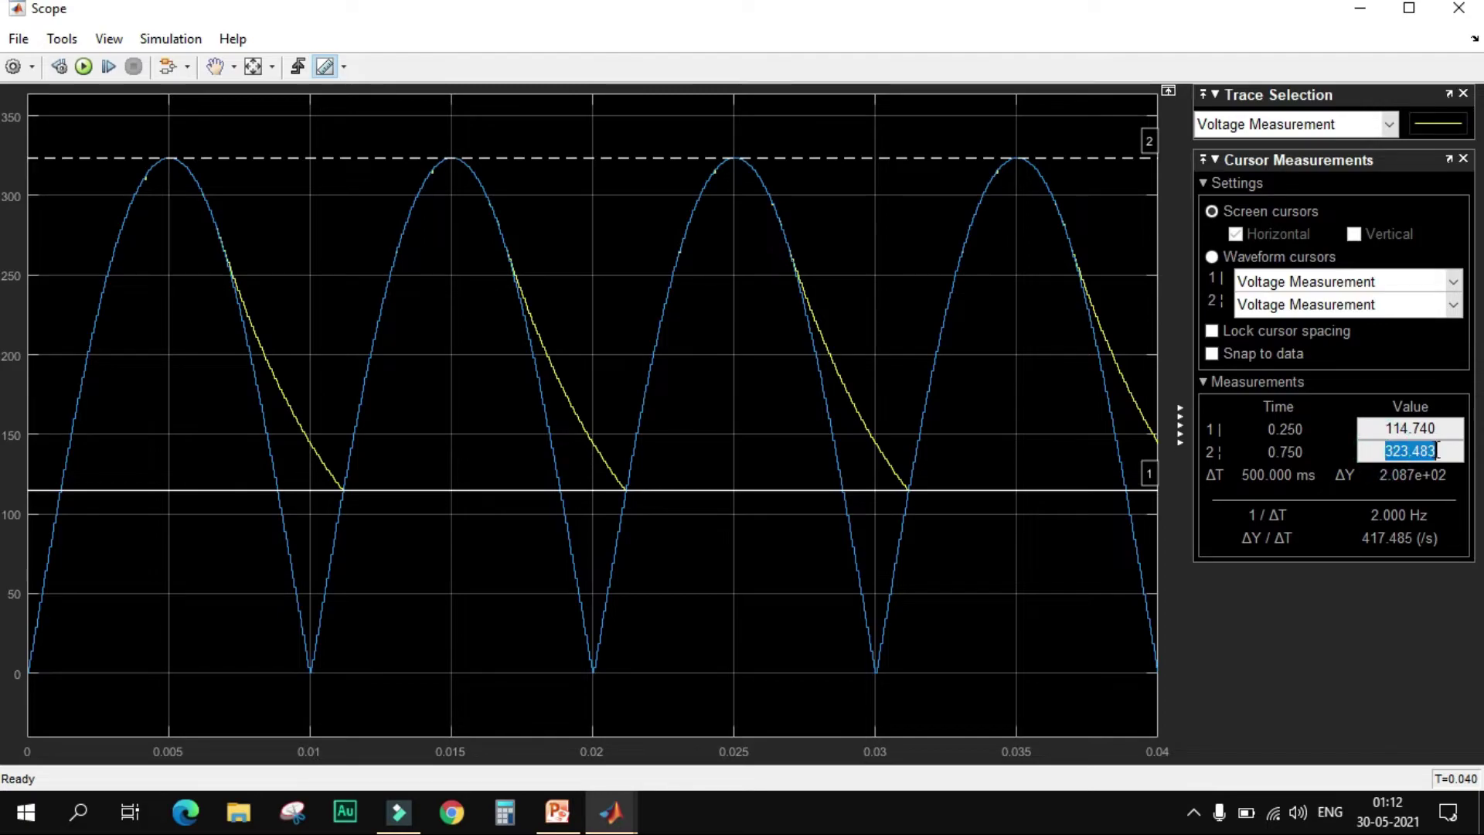
left_click(1438, 451)
key("super+Up")
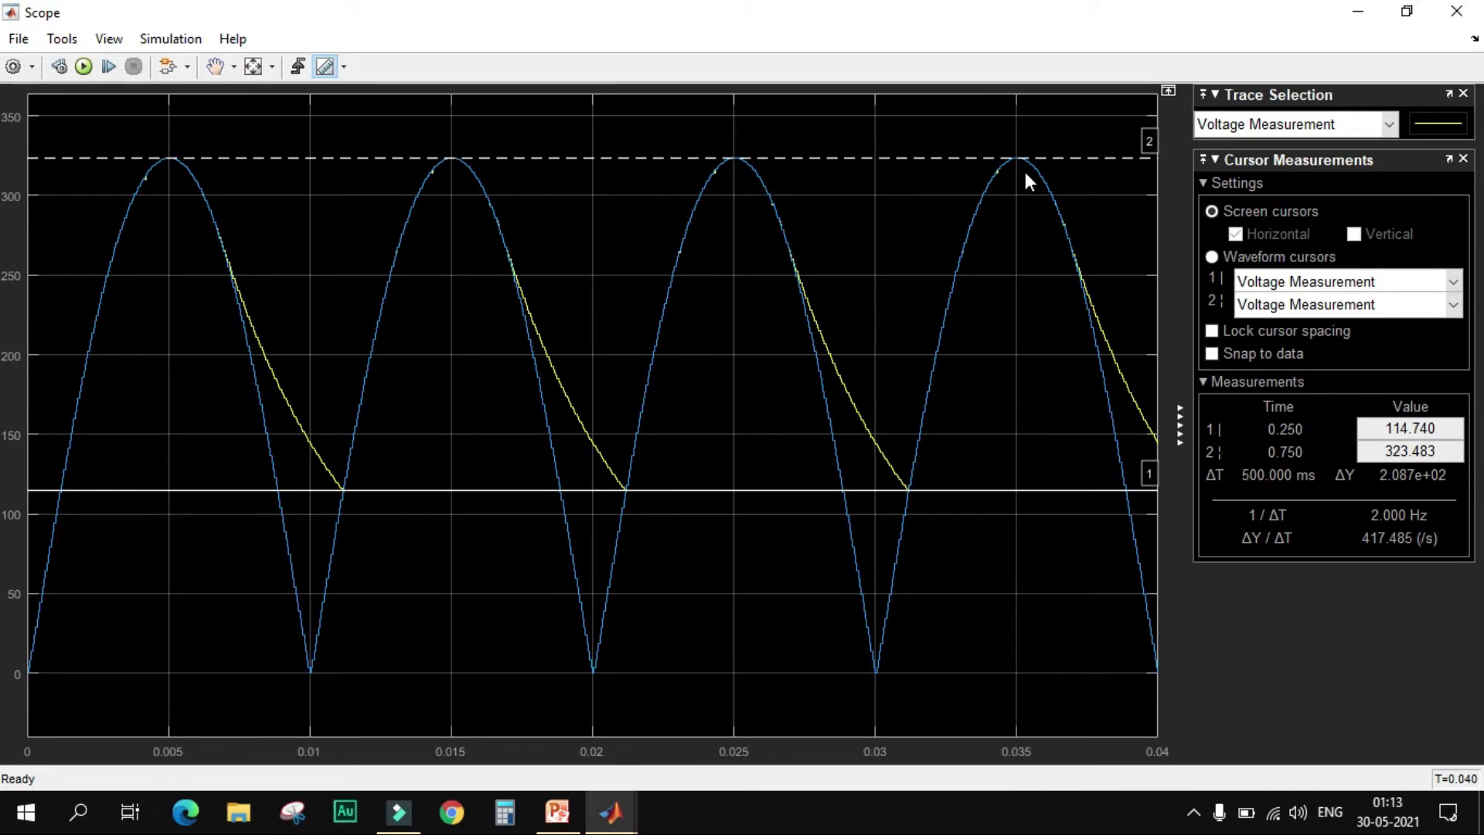
left_click(1359, 11)
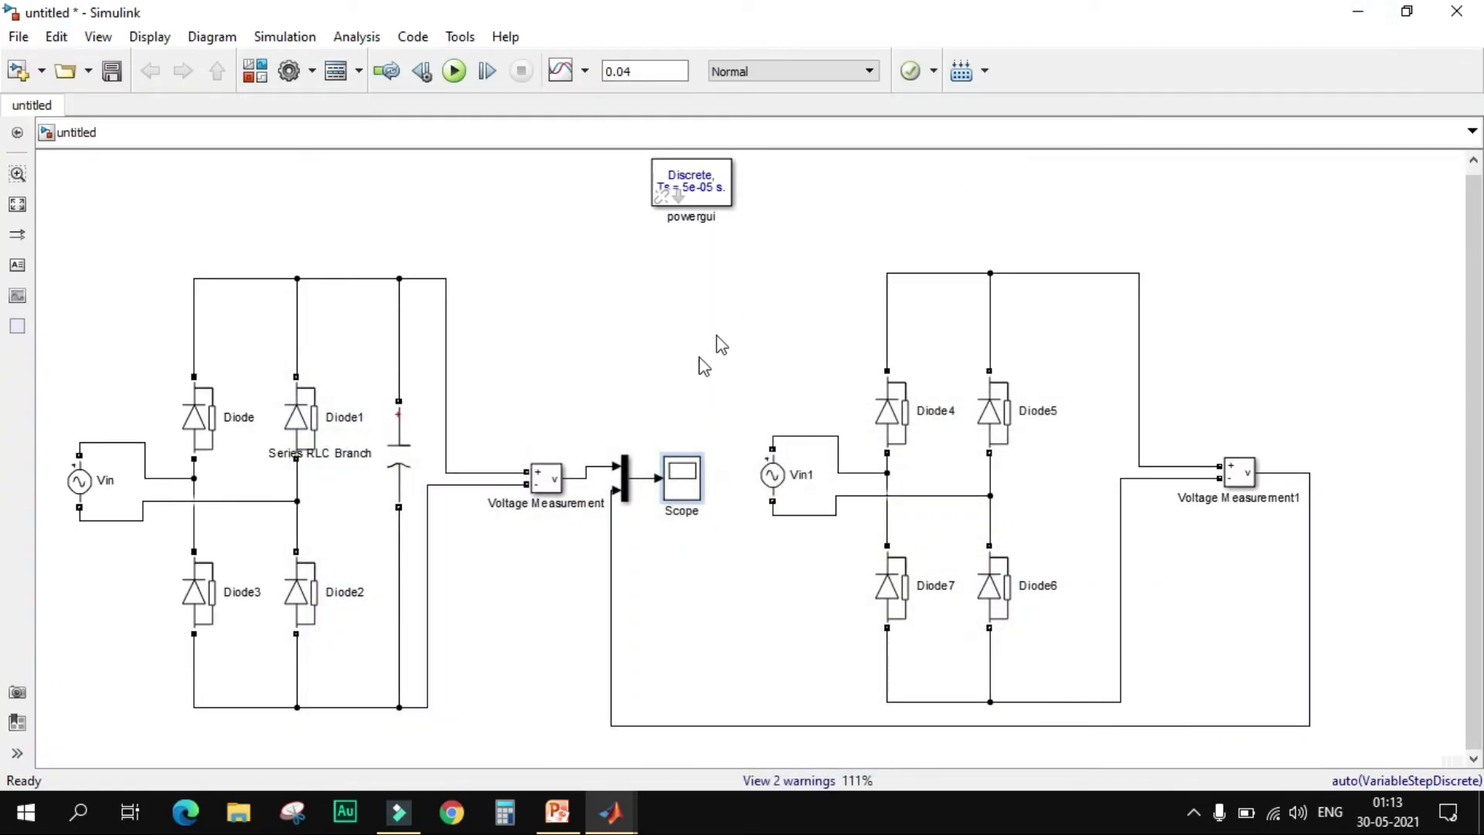
Set the capacitance of the Series RLC Branch filter capacitor to 100e-6 F.
left_click(417, 464)
double_click(411, 457)
left_click(462, 498)
left_click(463, 499)
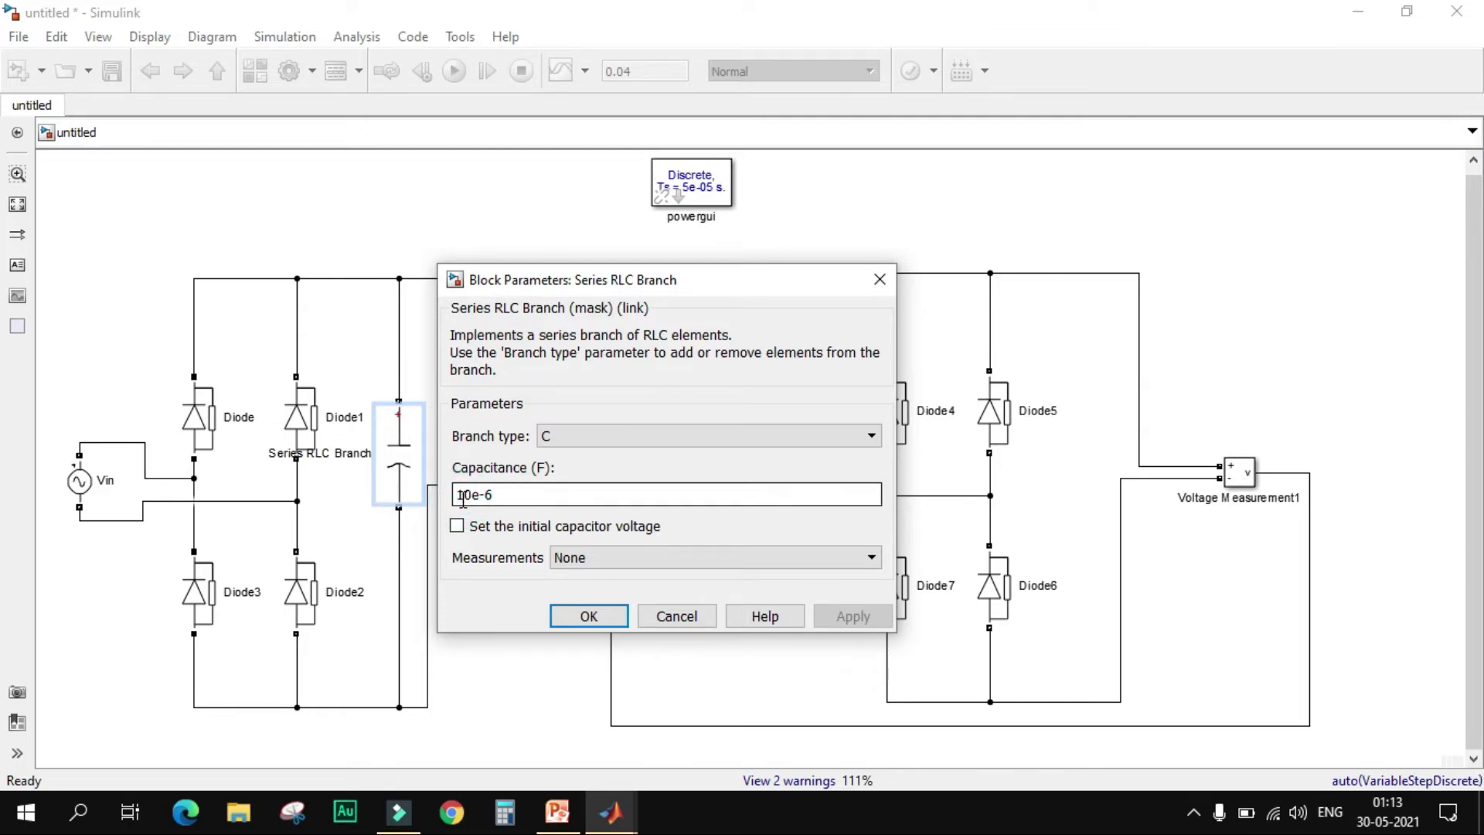
type("0")
left_click(573, 618)
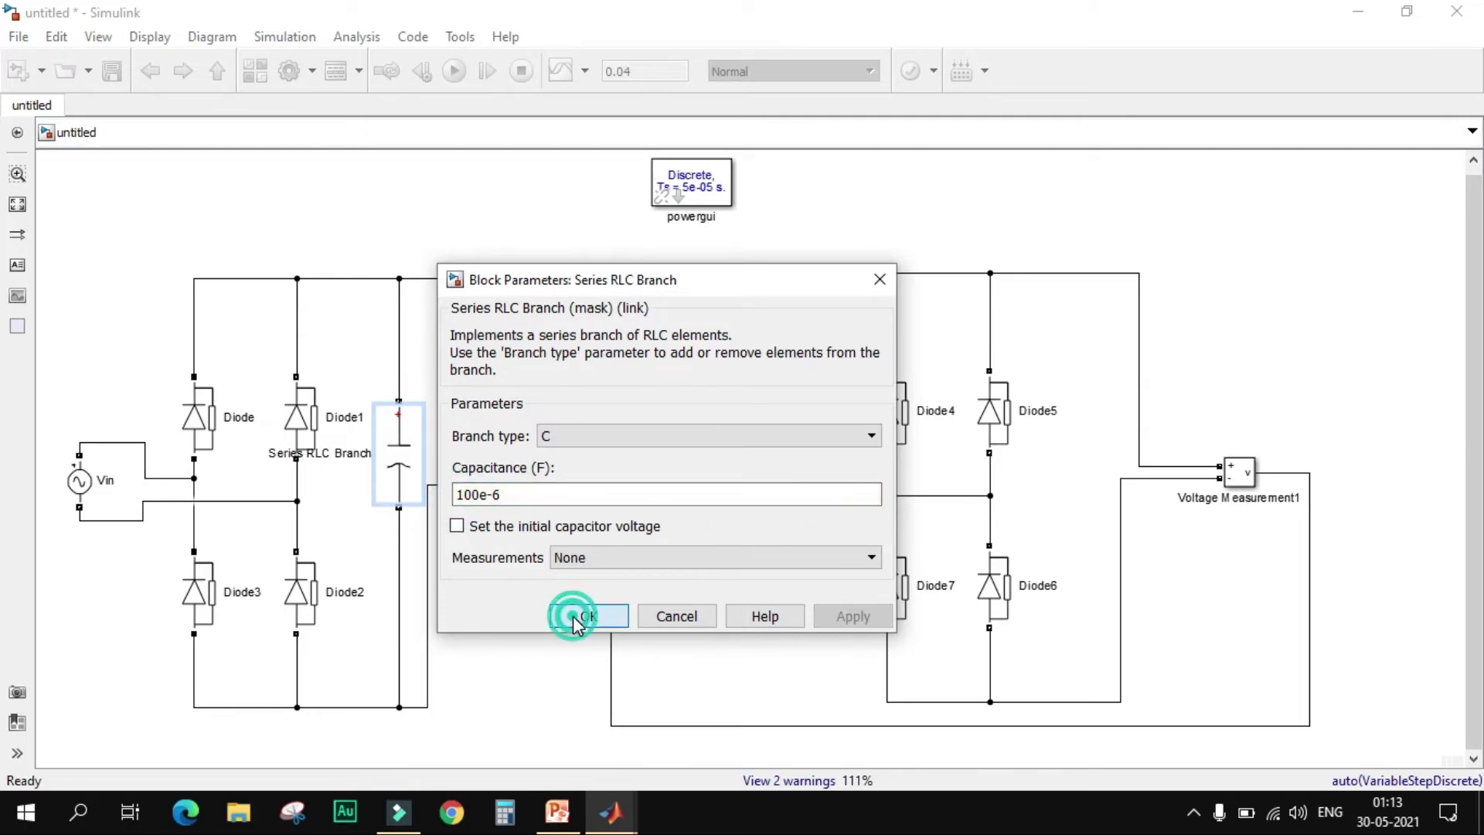
Rerun the simulation, move cursor 1 to the minimum of the new filtered waveform in the Scope, and return to the model.
left_click(454, 71)
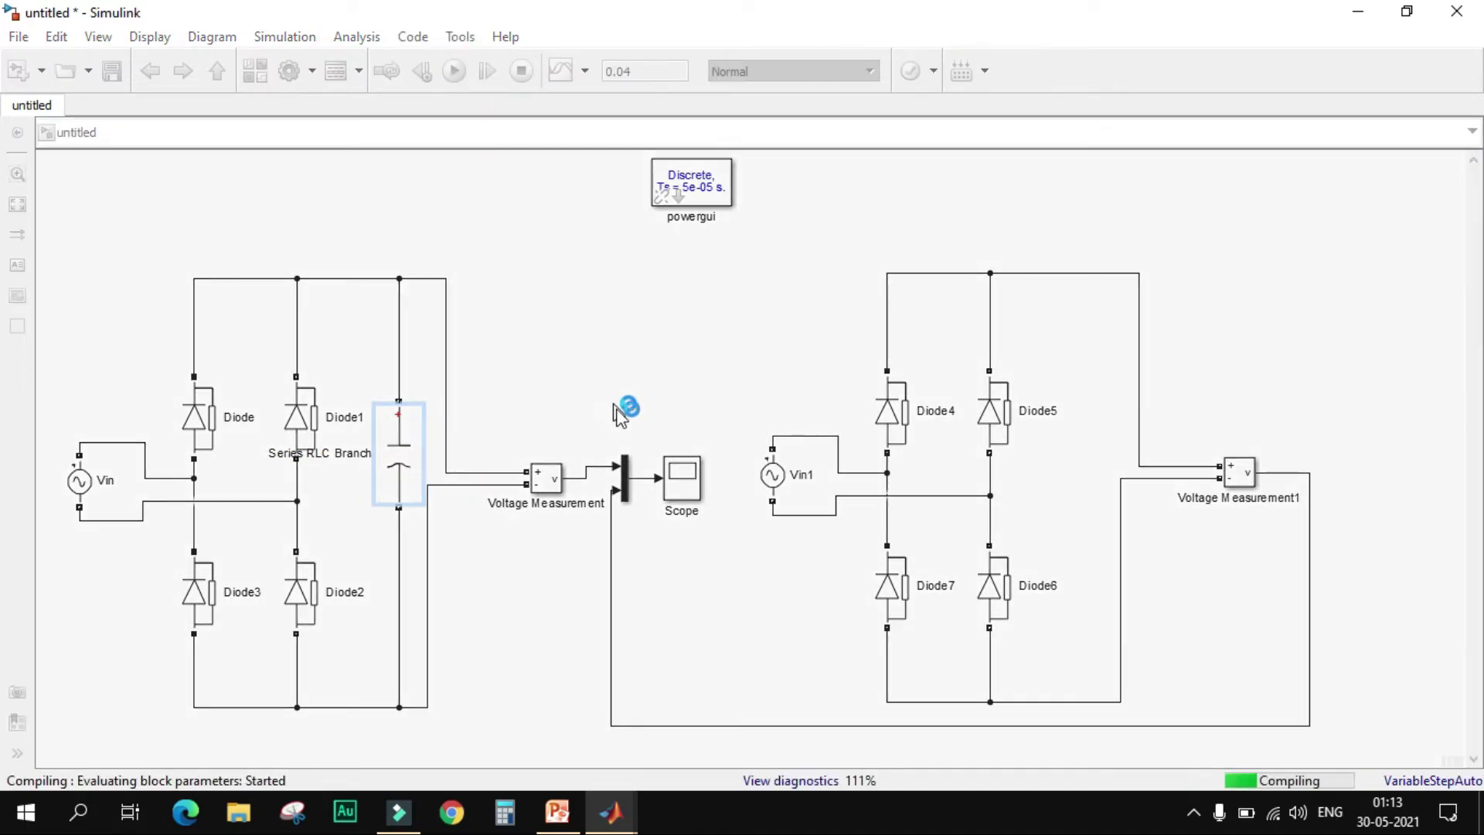
double_click(683, 489)
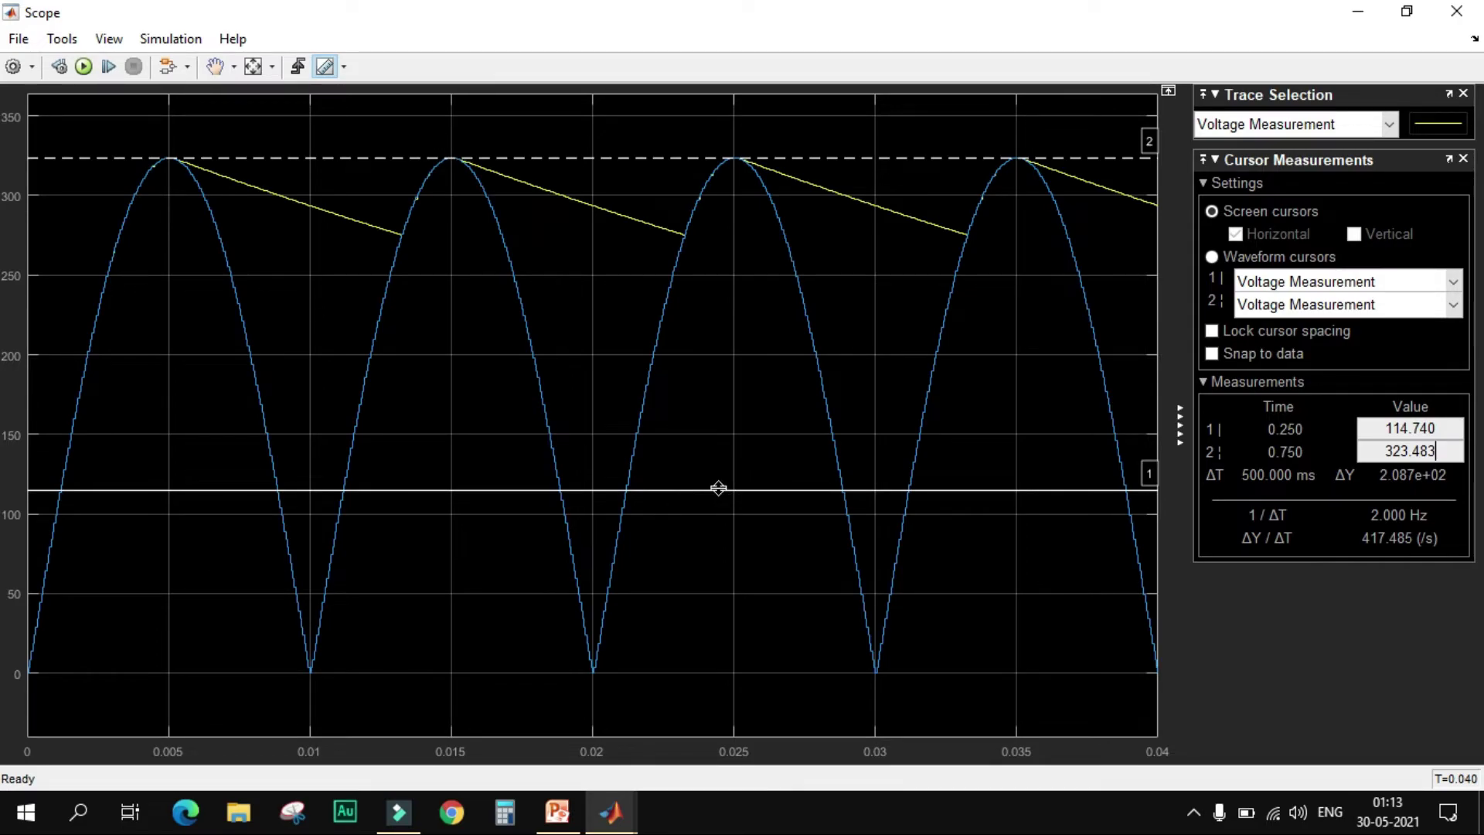
left_click_drag(719, 489, 722, 236)
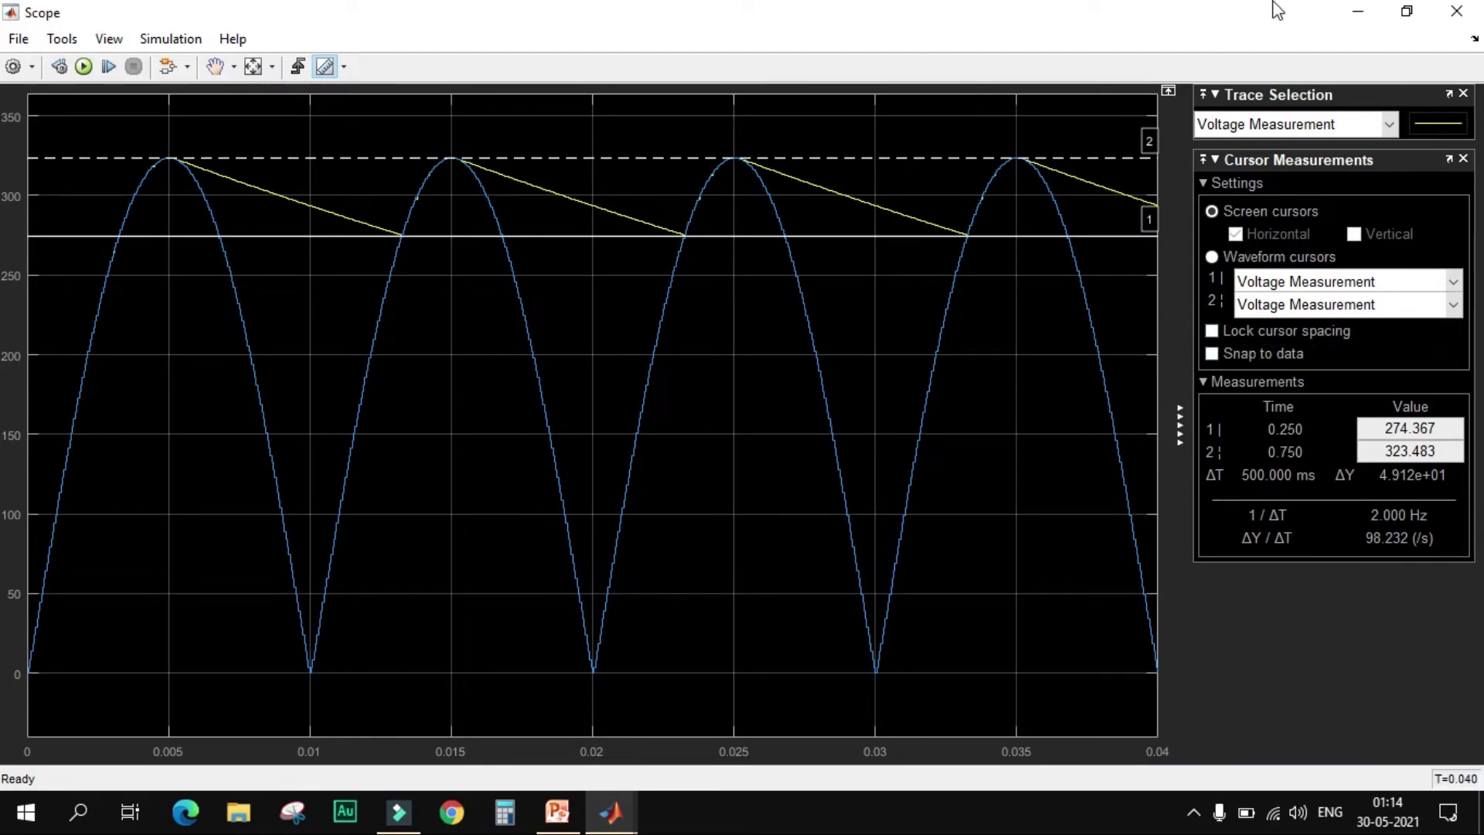
left_click(1358, 11)
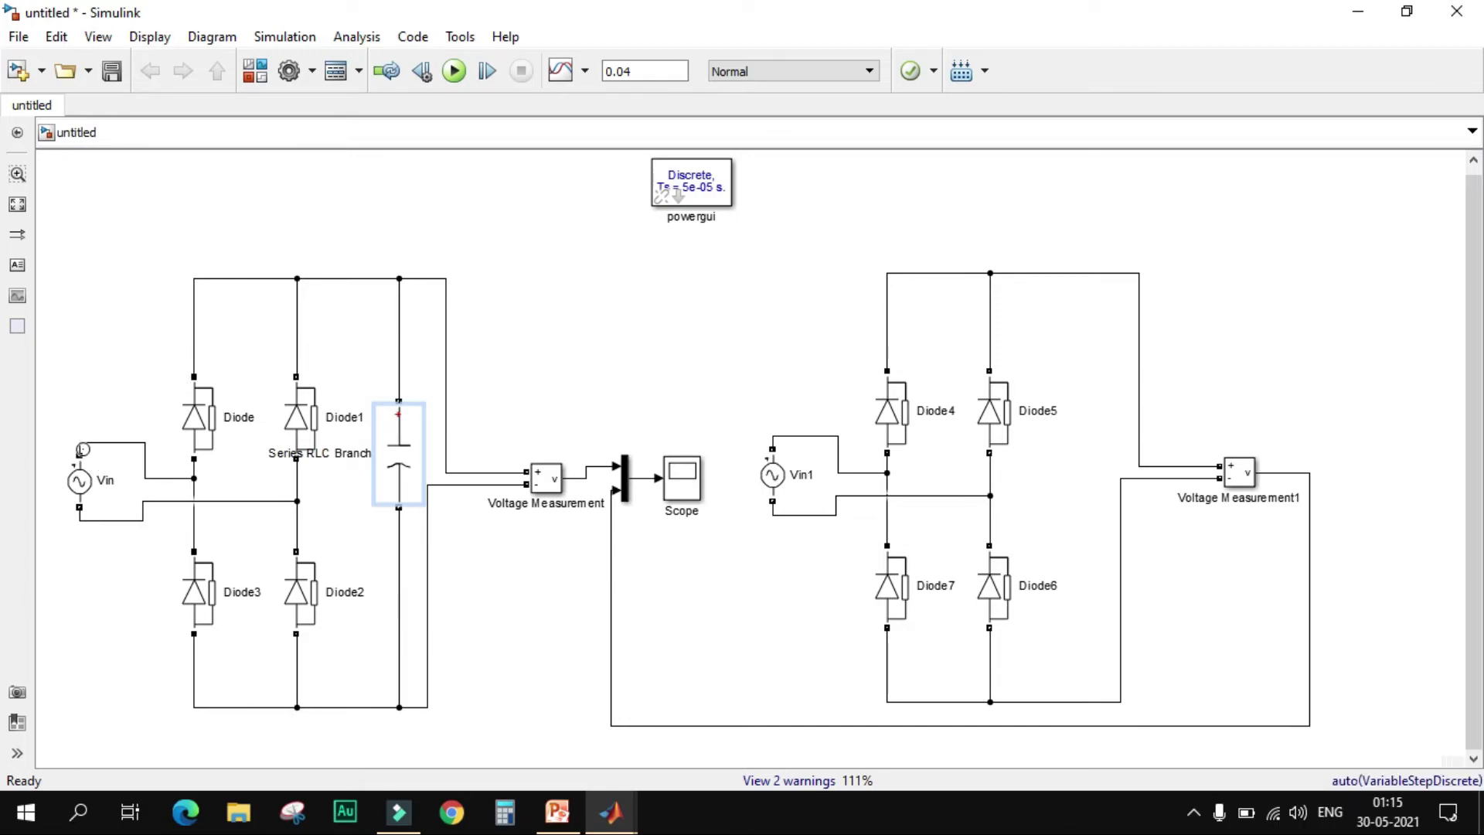
Trace the conduction path from Vin through Diode, the capacitor and output wiring, and back through Diode2 in the filtered rectifier.
left_click(92, 443)
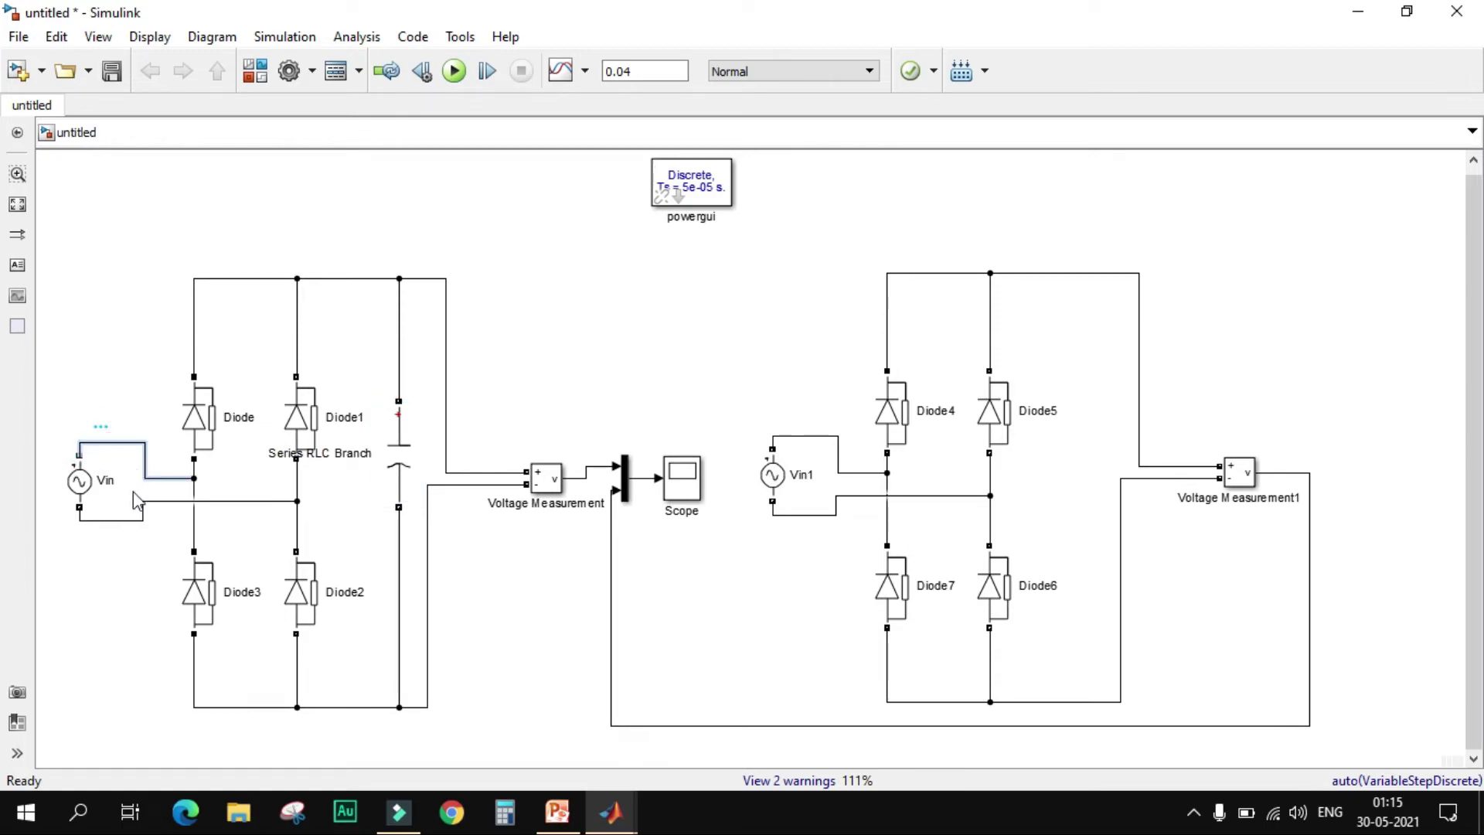
left_click(127, 520)
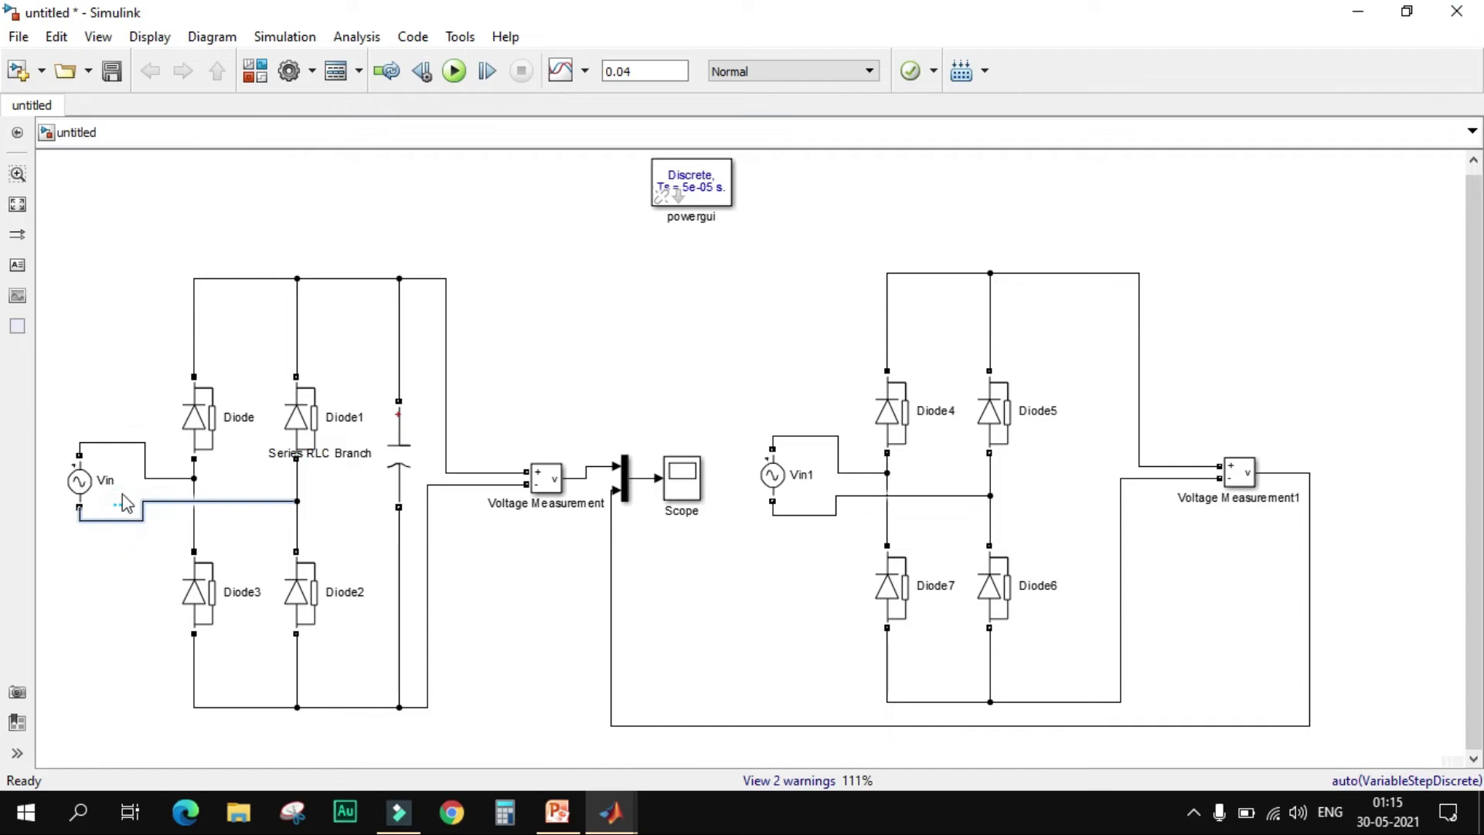
left_click(120, 443)
left_click(203, 429)
left_click(398, 464)
left_click(473, 487)
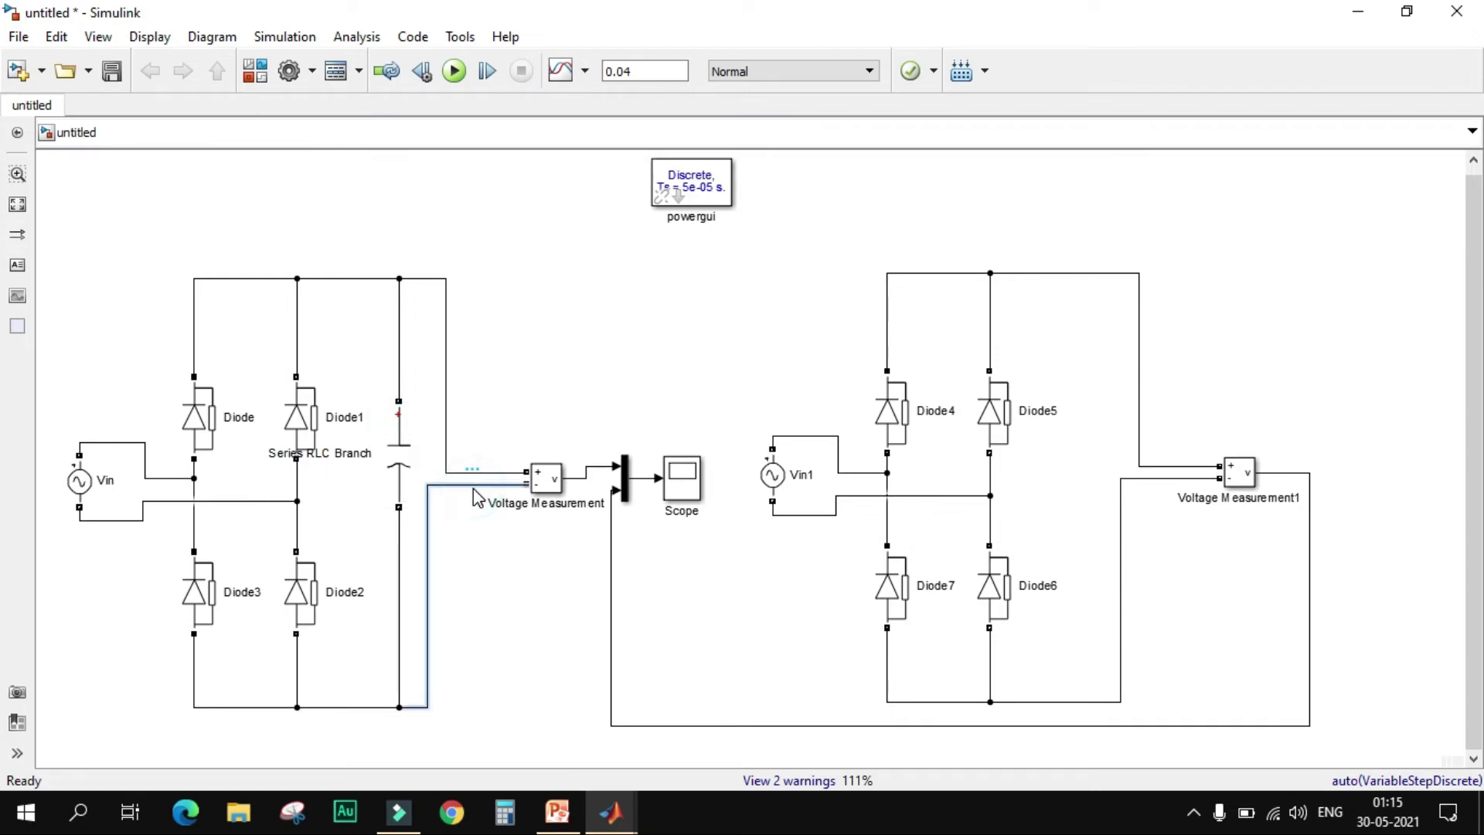
left_click(300, 607)
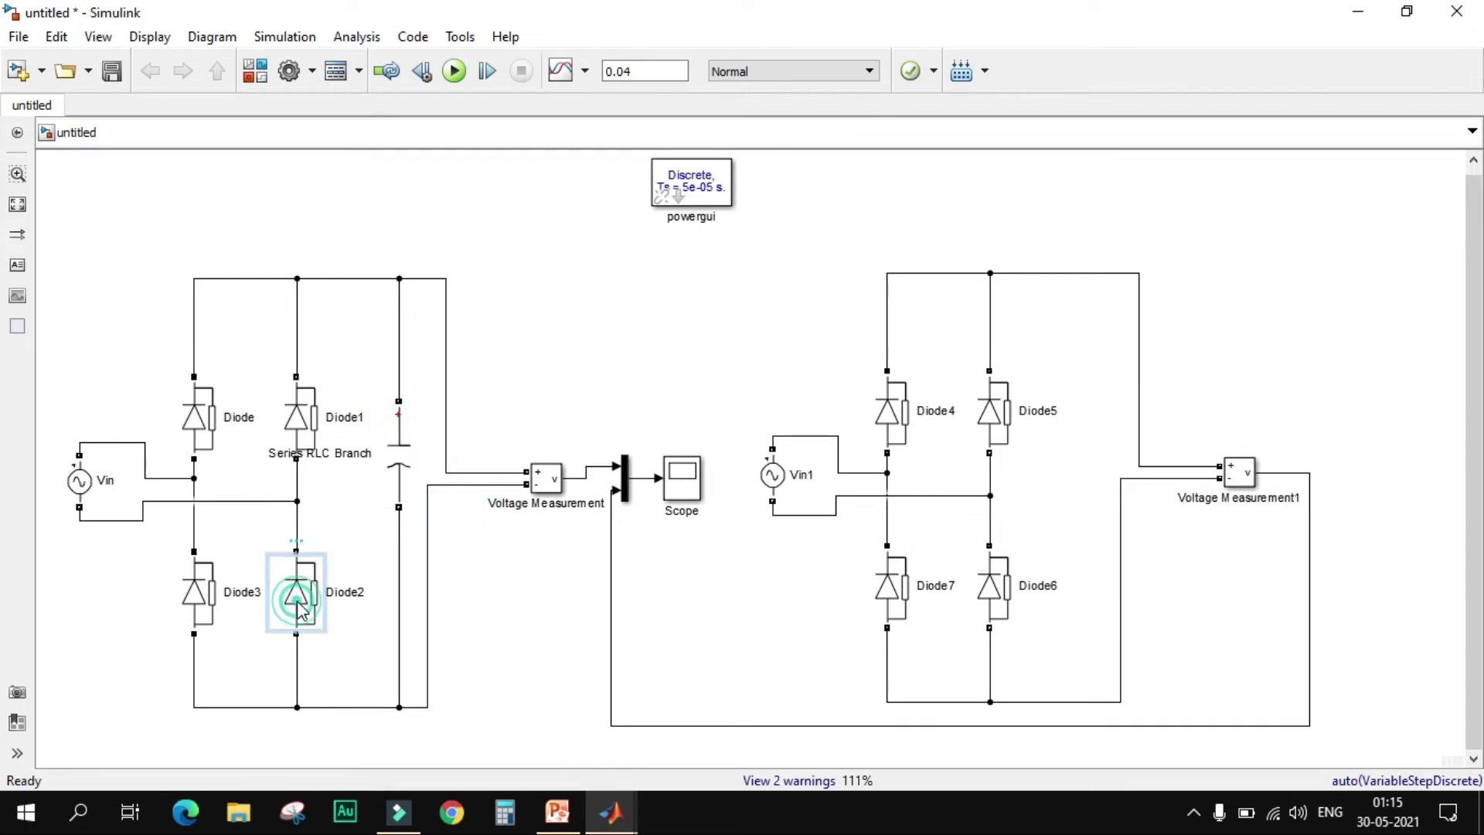
left_click(275, 501)
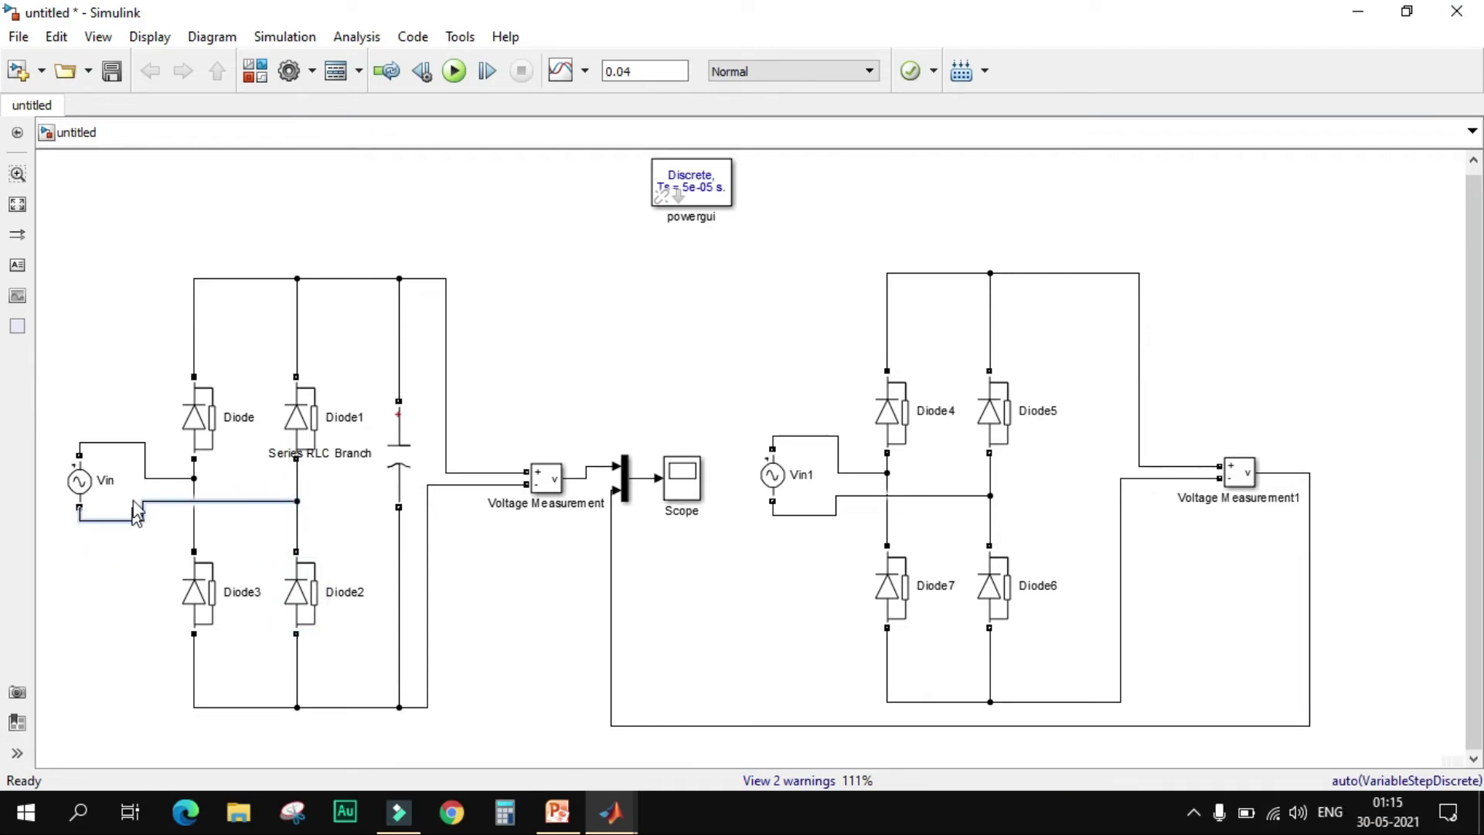
left_click(120, 444)
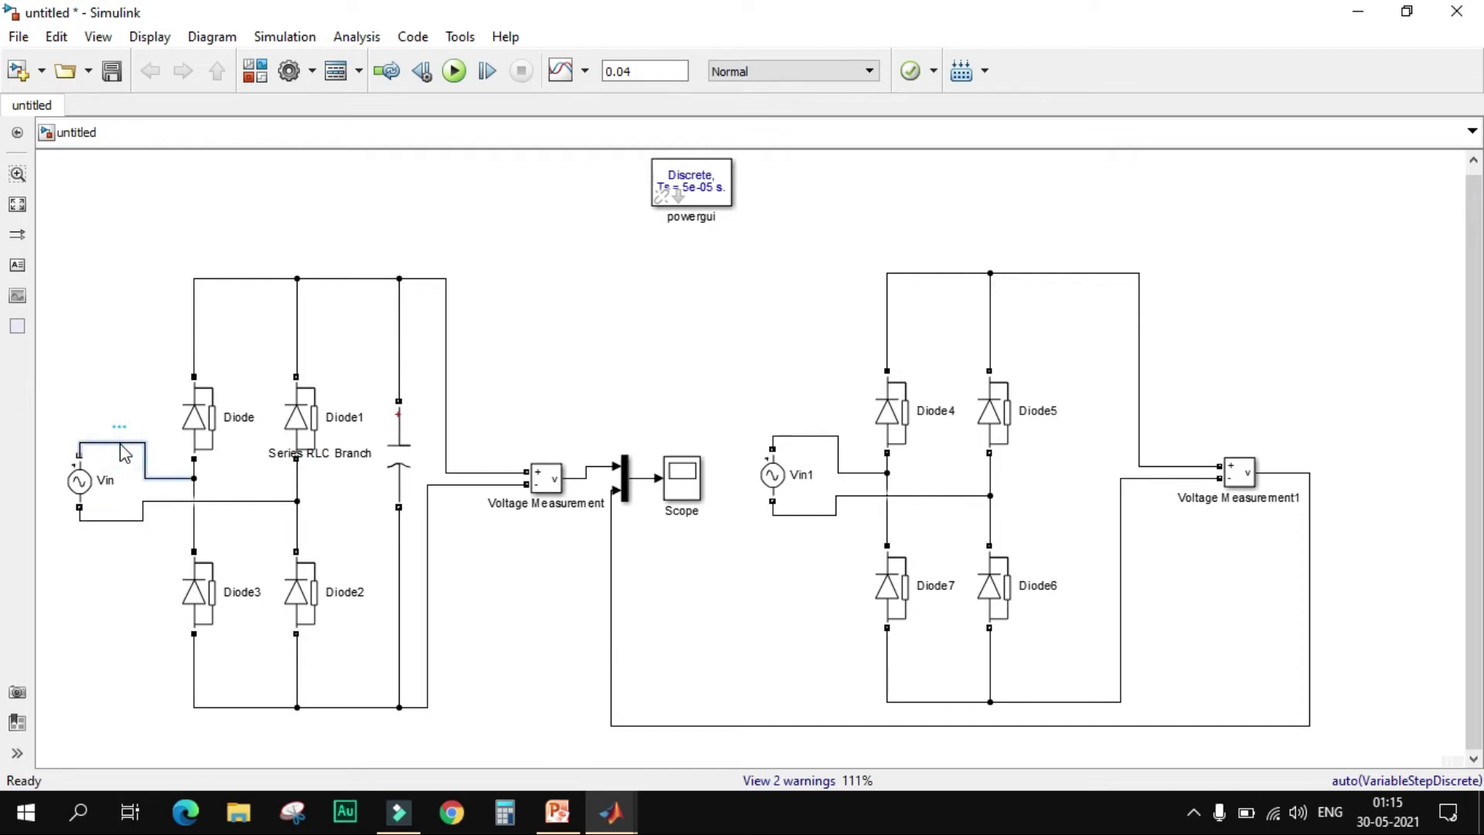
Examine the peak cursor value and the filtered waveform's decay in the Scope against the source-side node of the bridge.
double_click(682, 477)
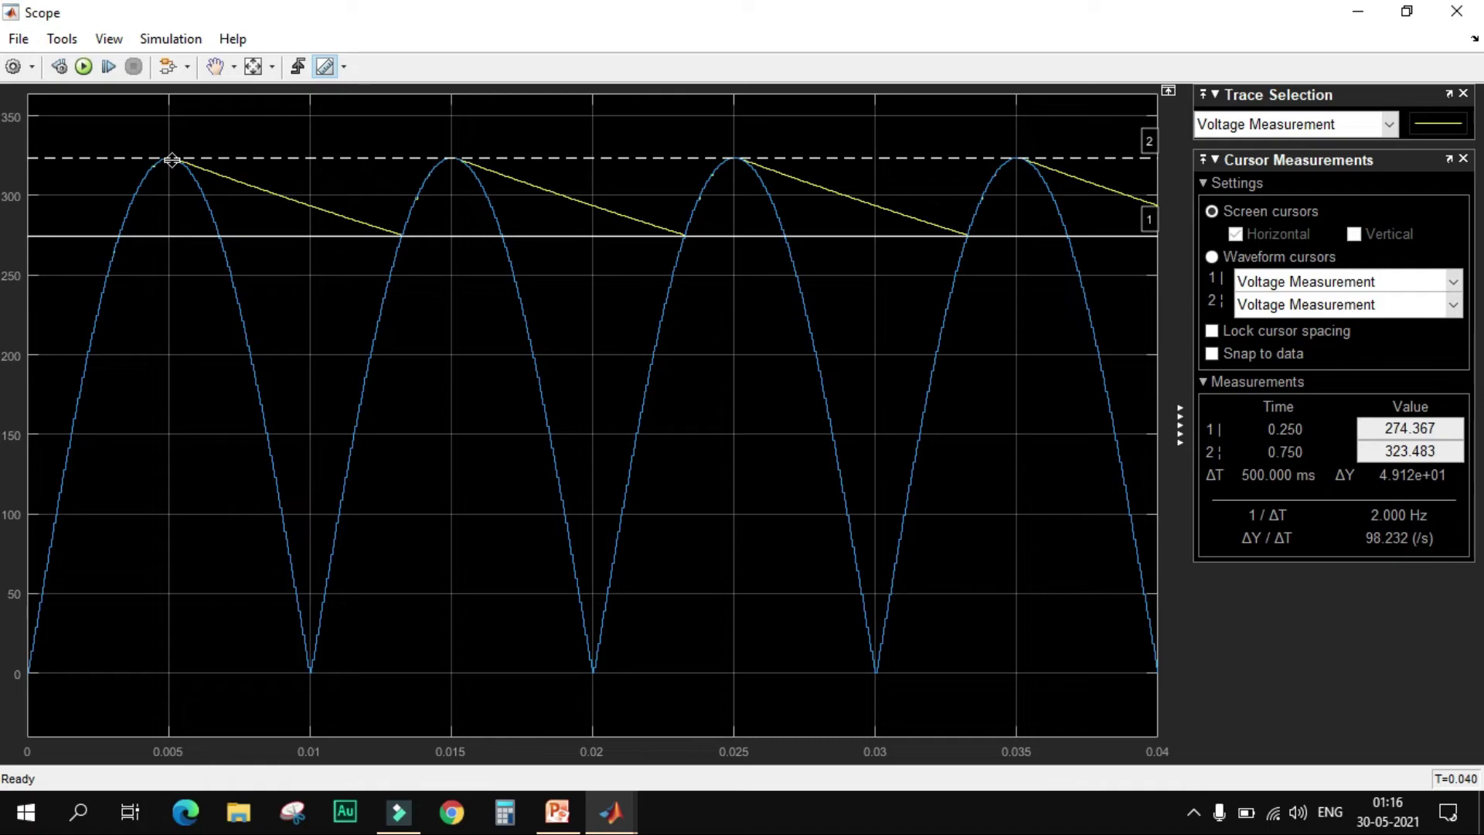
double_click(1435, 453)
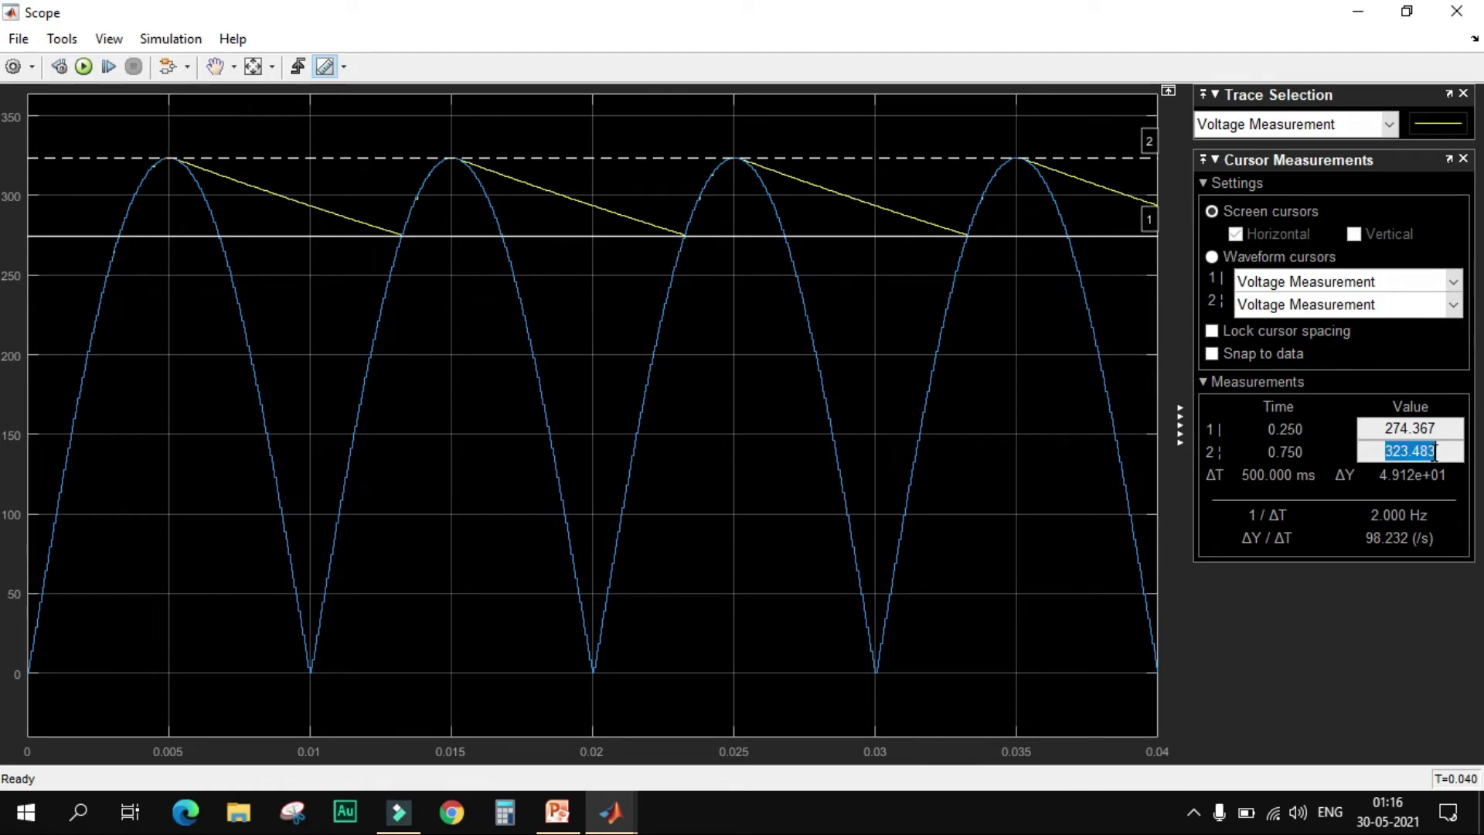
left_click(1382, 453)
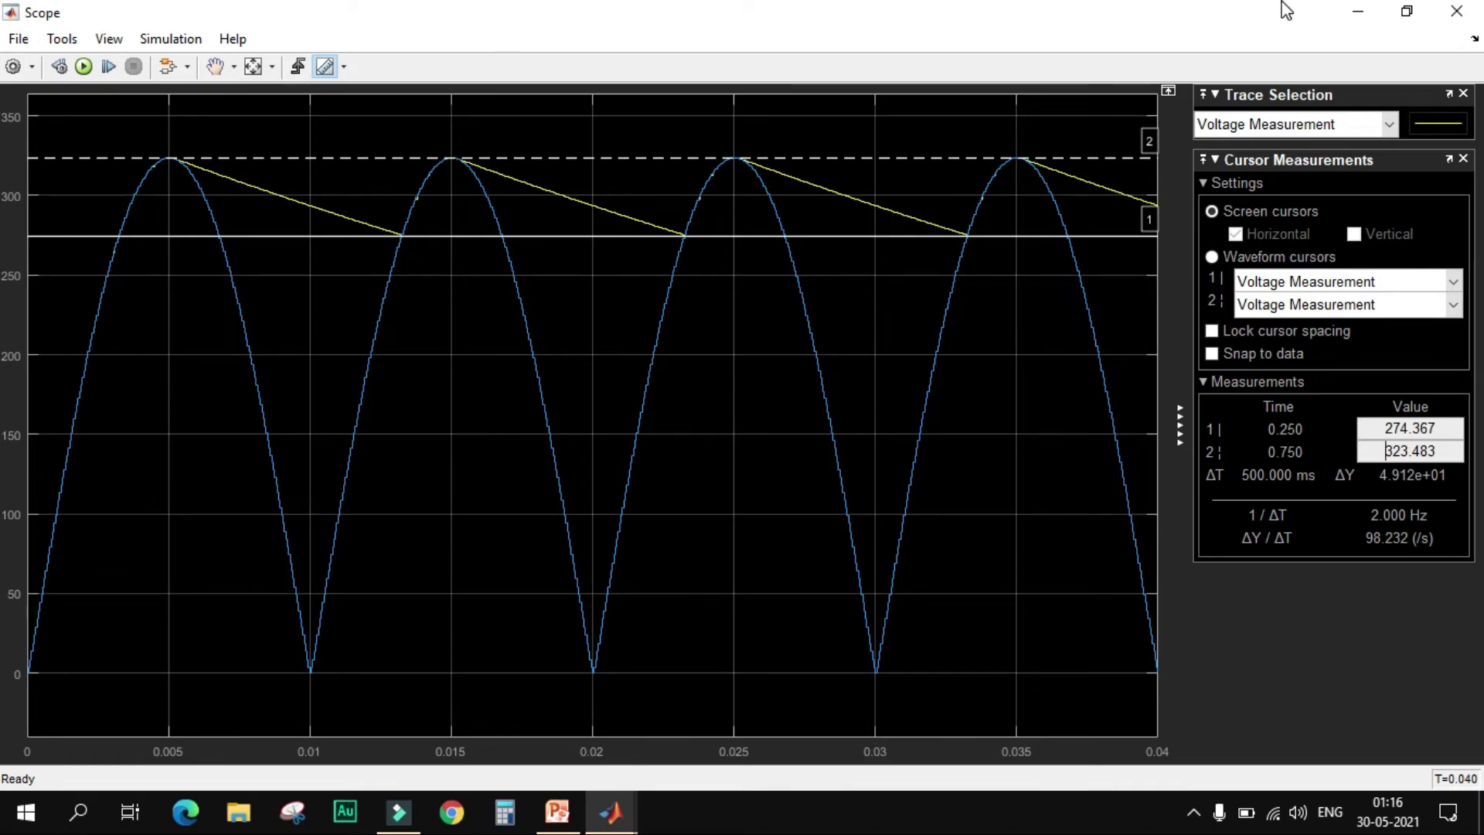
left_click(1358, 11)
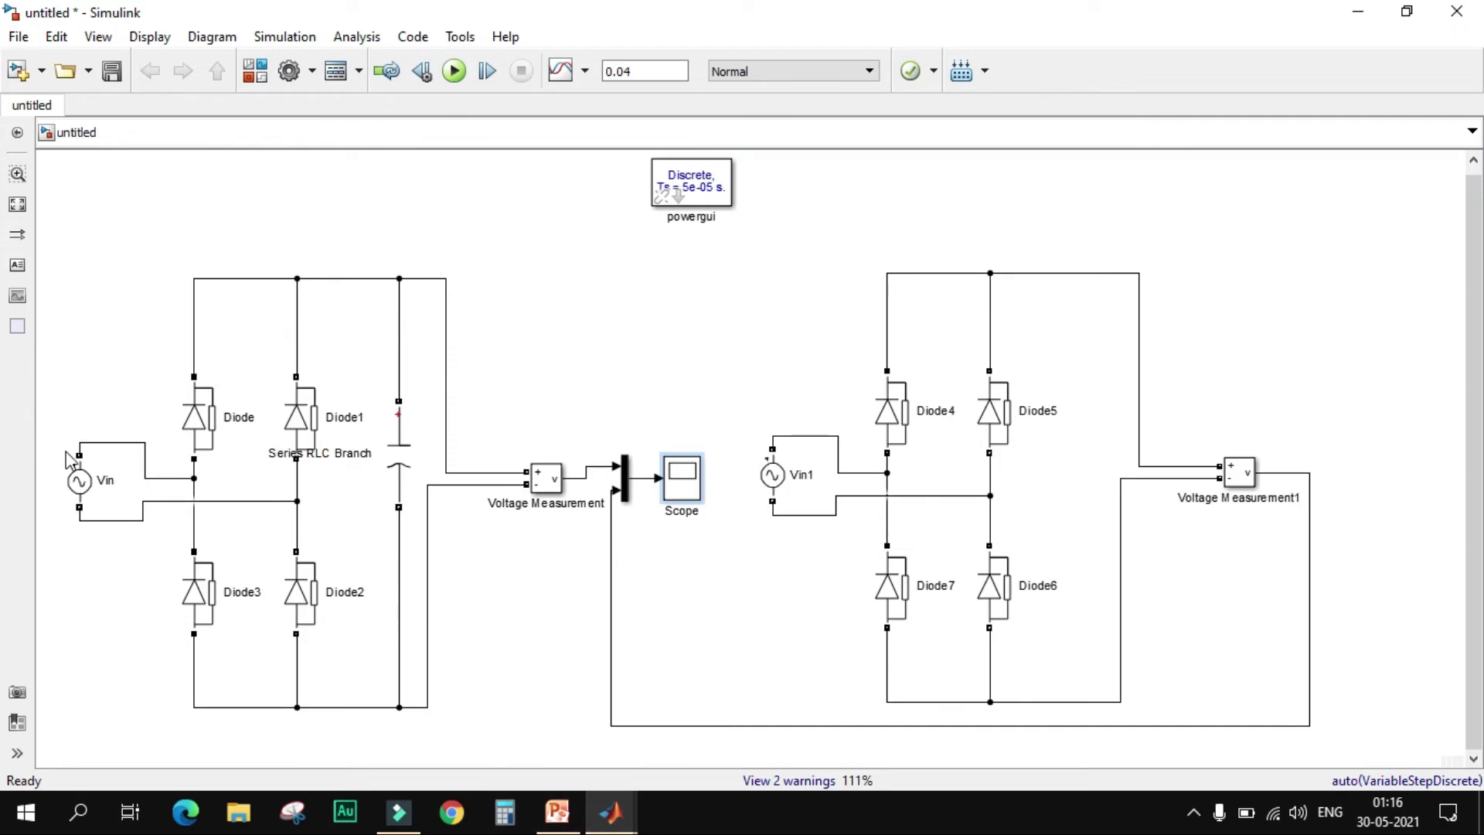
left_click_drag(190, 473, 193, 477)
left_click(610, 812)
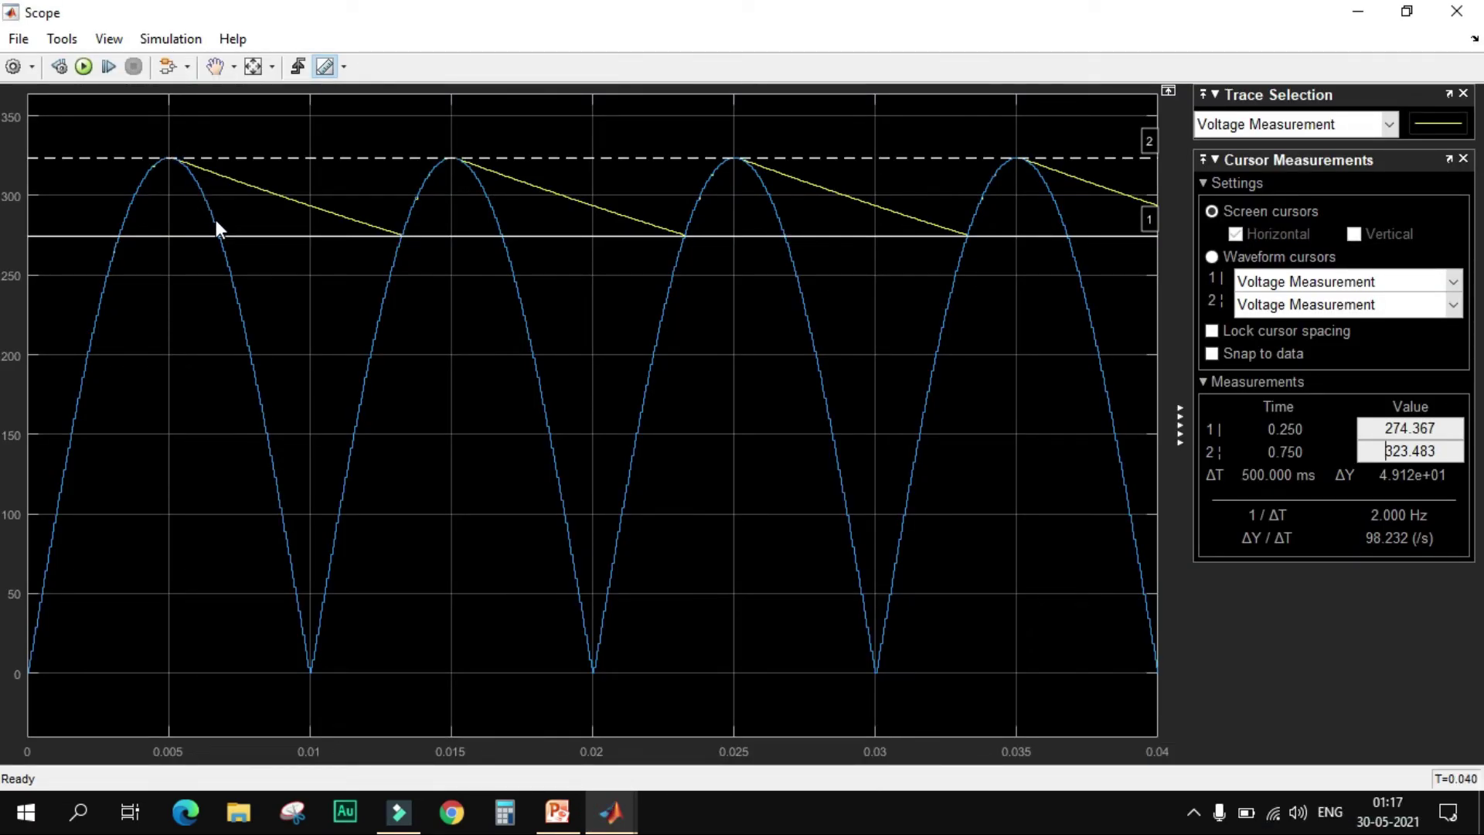
left_click(1358, 10)
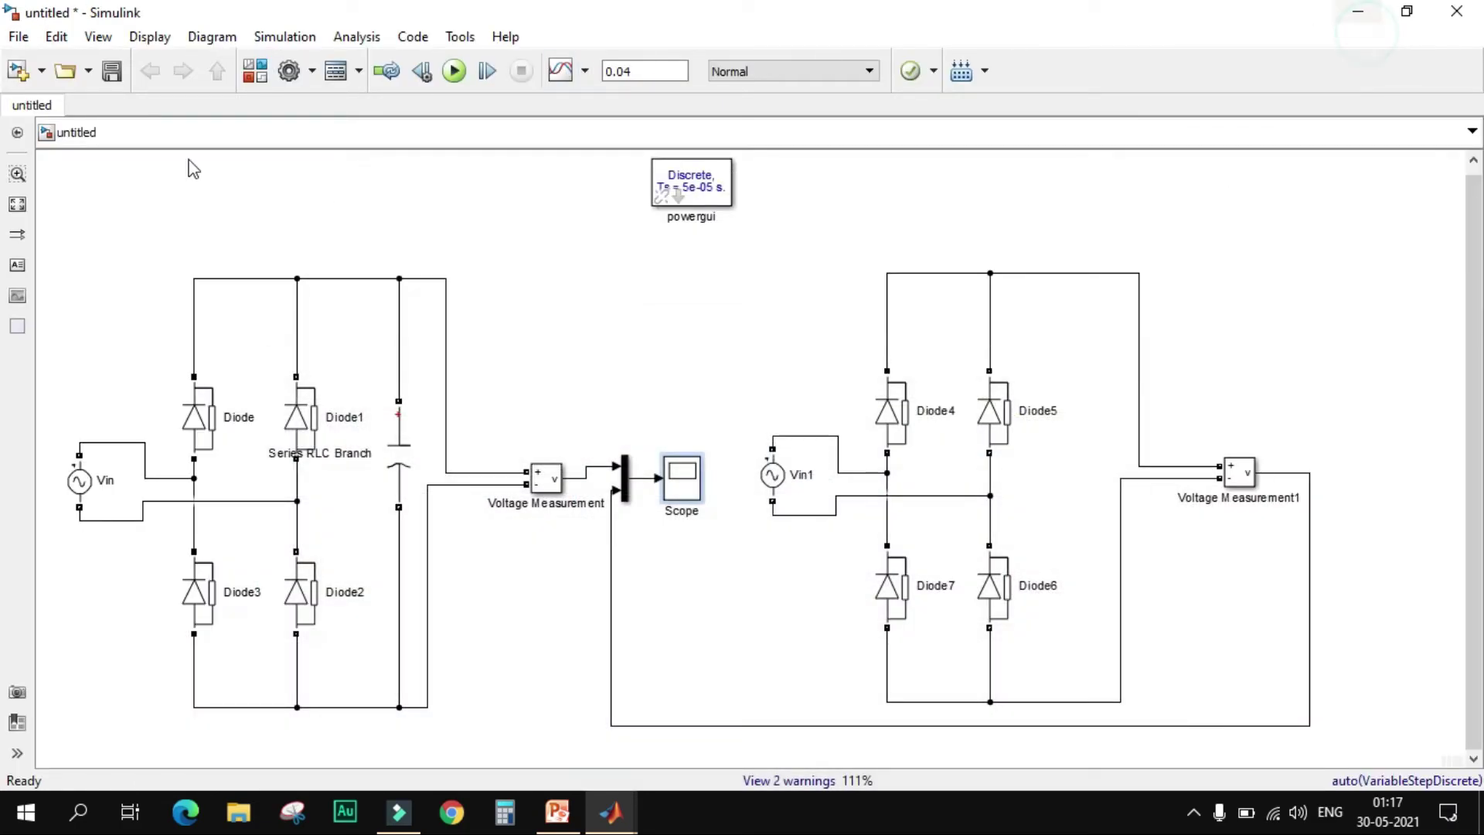
Examine Diode, Diode2 and the positive output wire to compare the source-side voltage with the capacitor voltage.
left_click(197, 421)
left_click(307, 594)
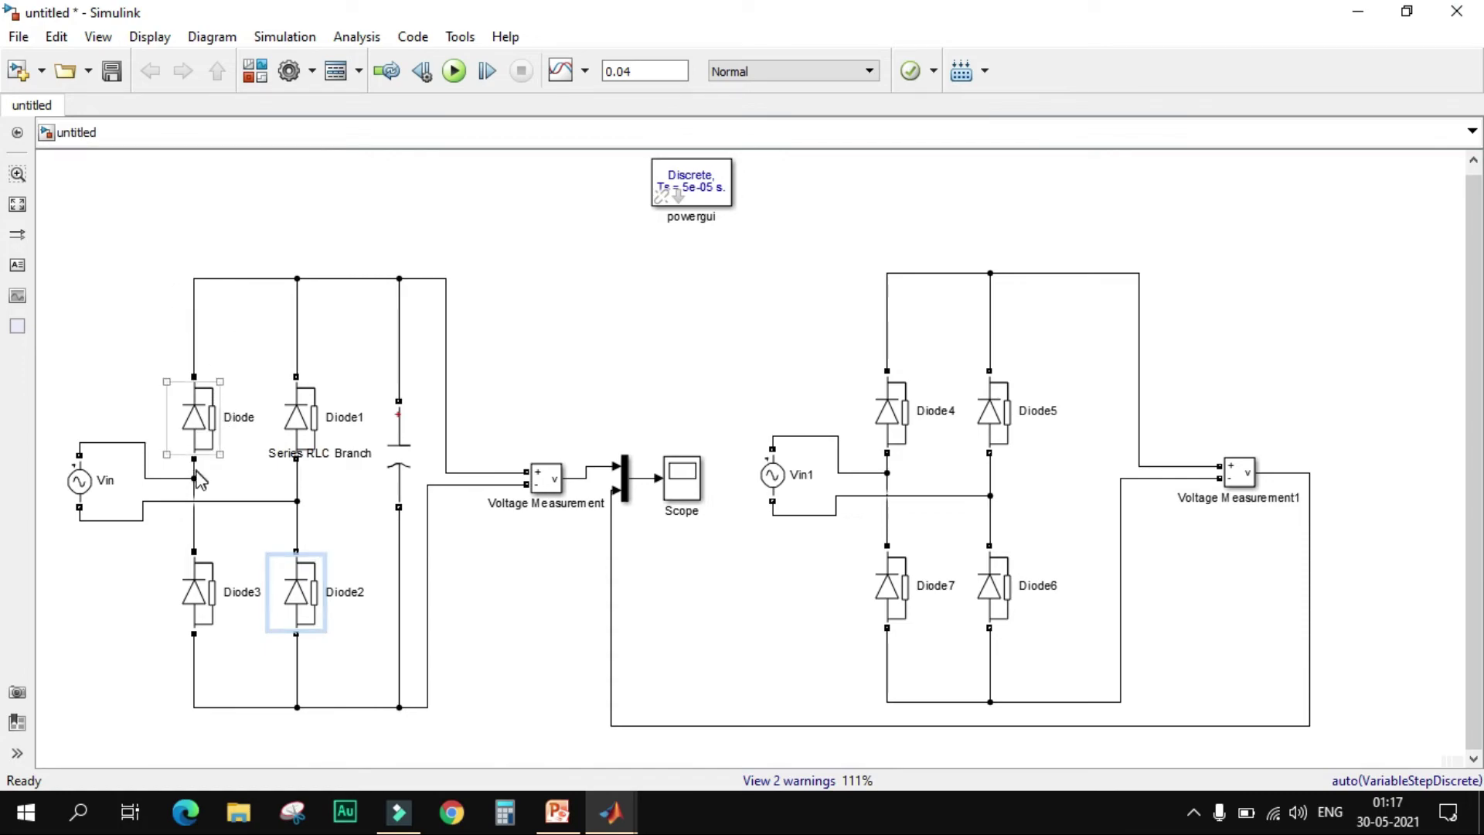
left_click(369, 278)
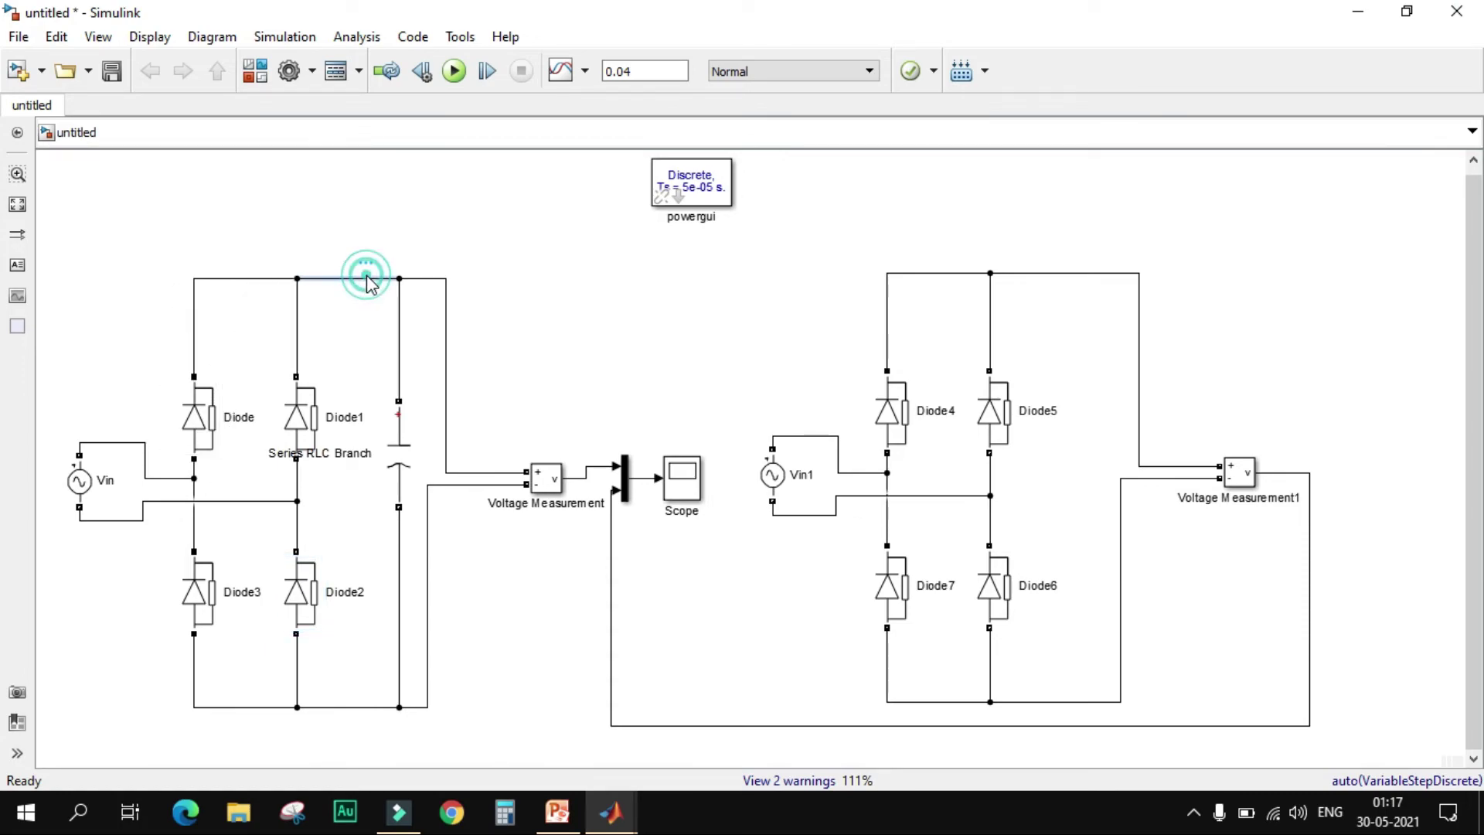
left_click(265, 280)
left_click(264, 278)
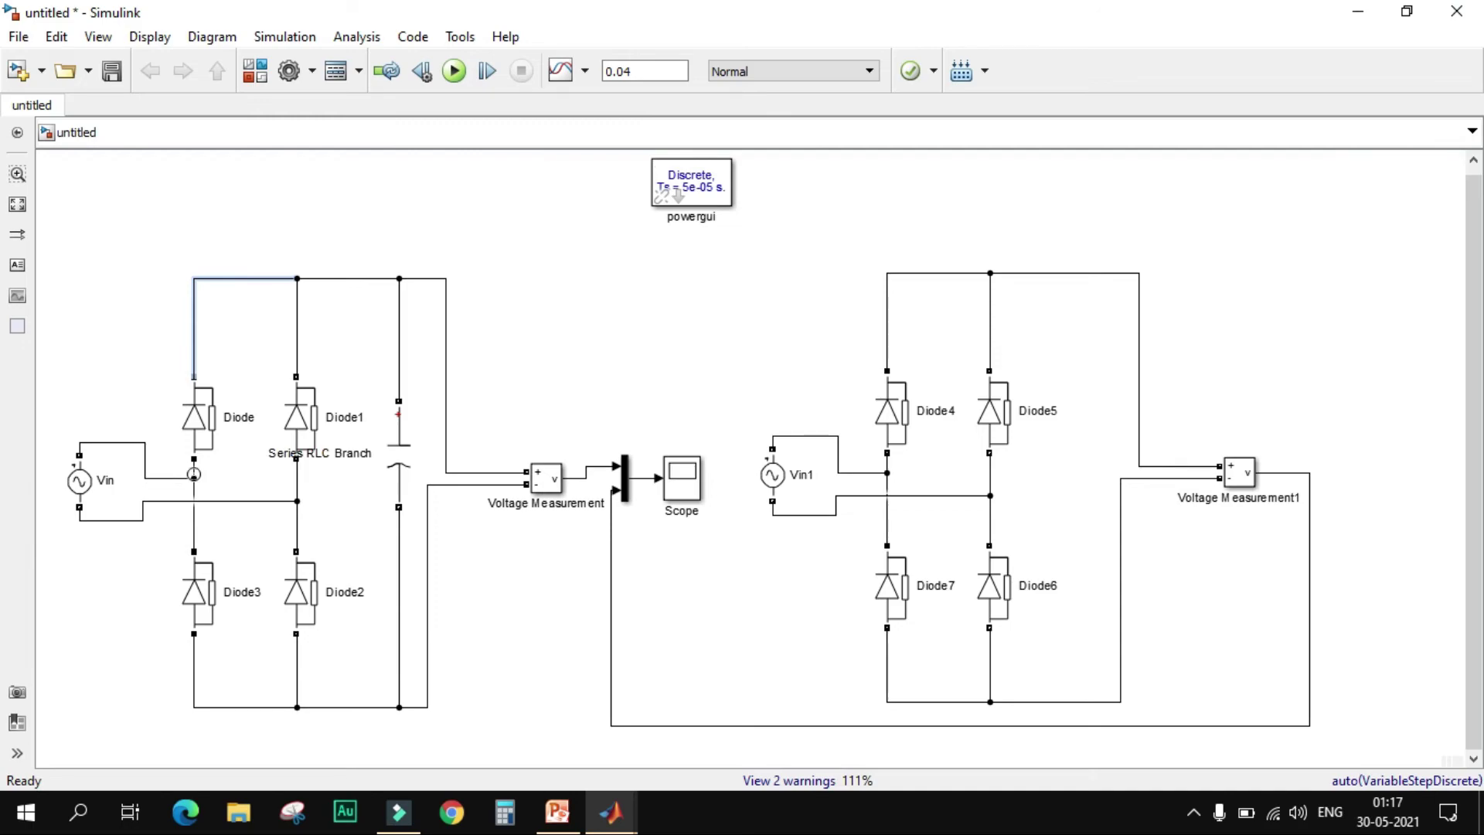
left_click(208, 398)
left_click(313, 606)
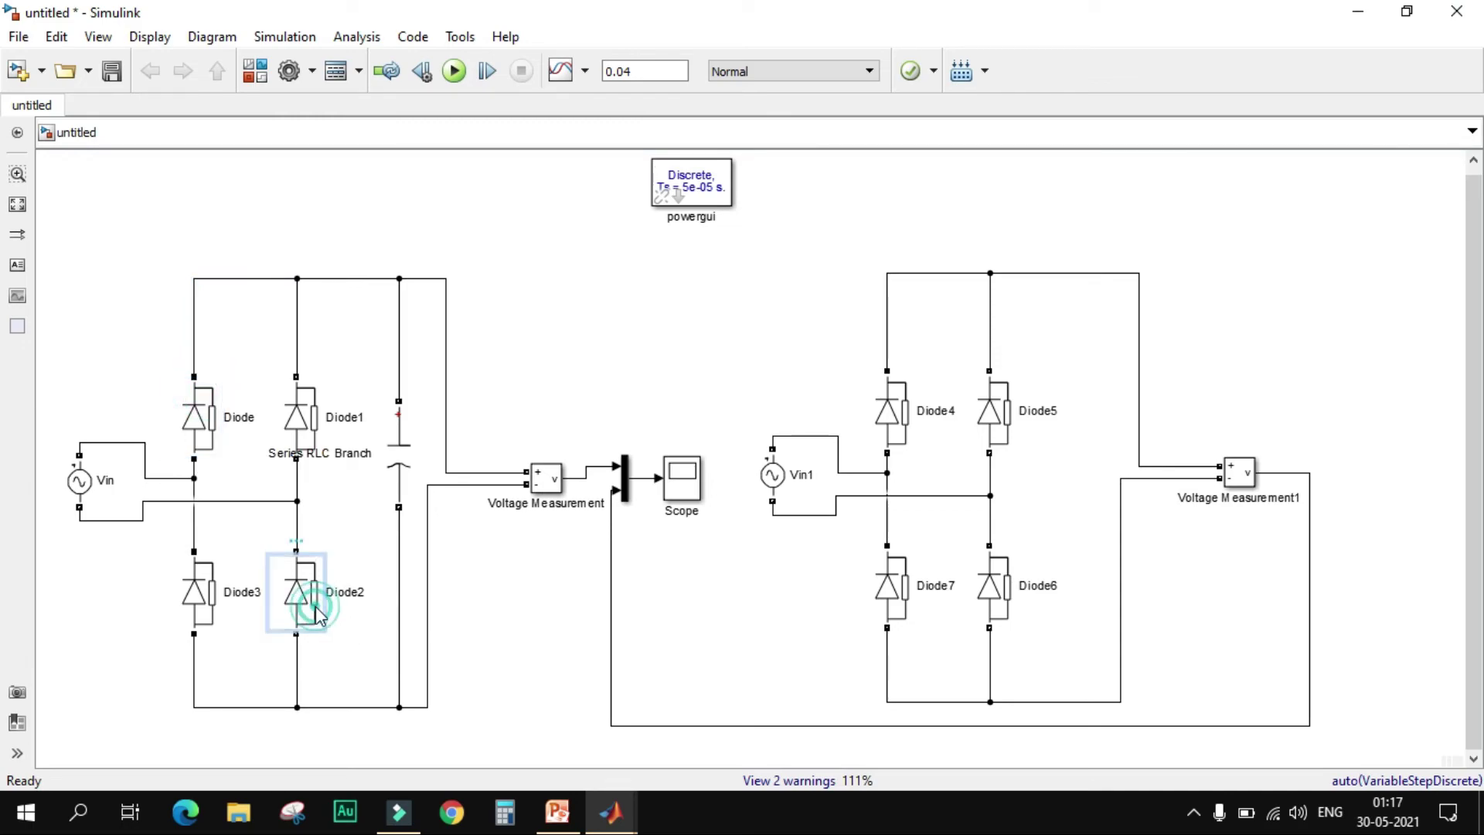
Examine Diode, Diode1 and Diode3 in the filtered bridge to compare the two conducting diode pairs.
left_click(189, 423)
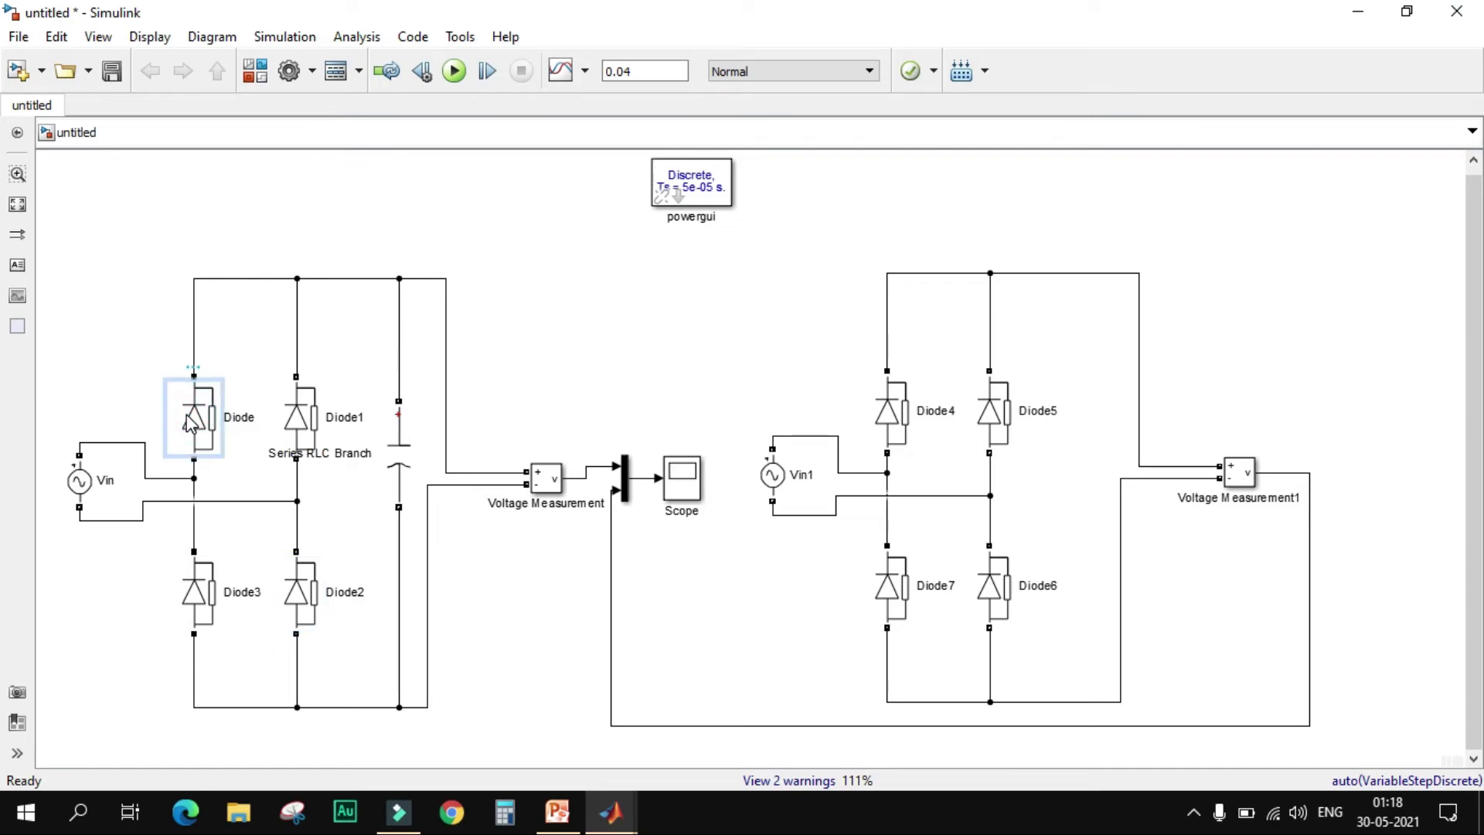
left_click(305, 417)
left_click(199, 596)
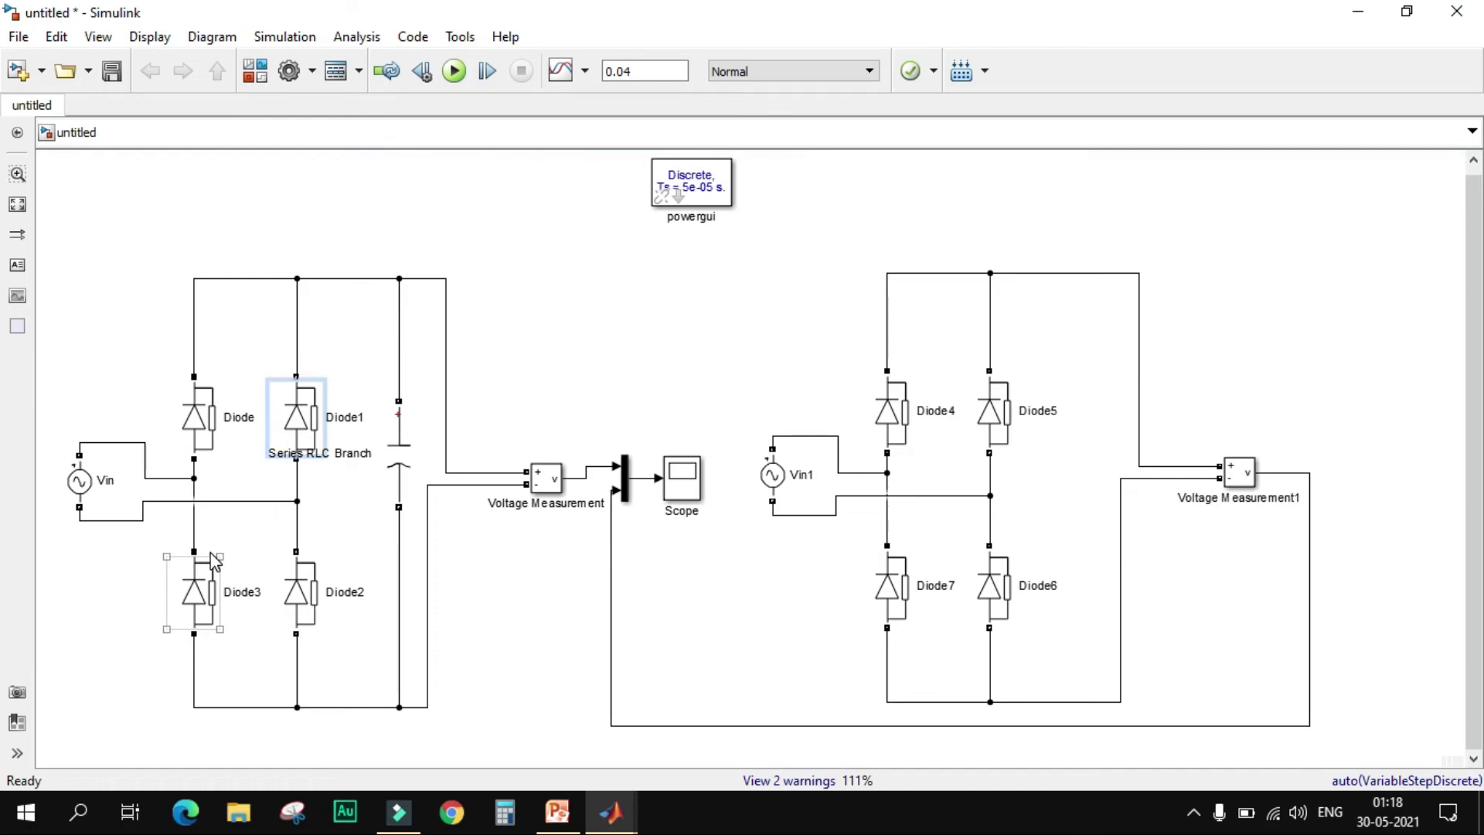
left_click(307, 418)
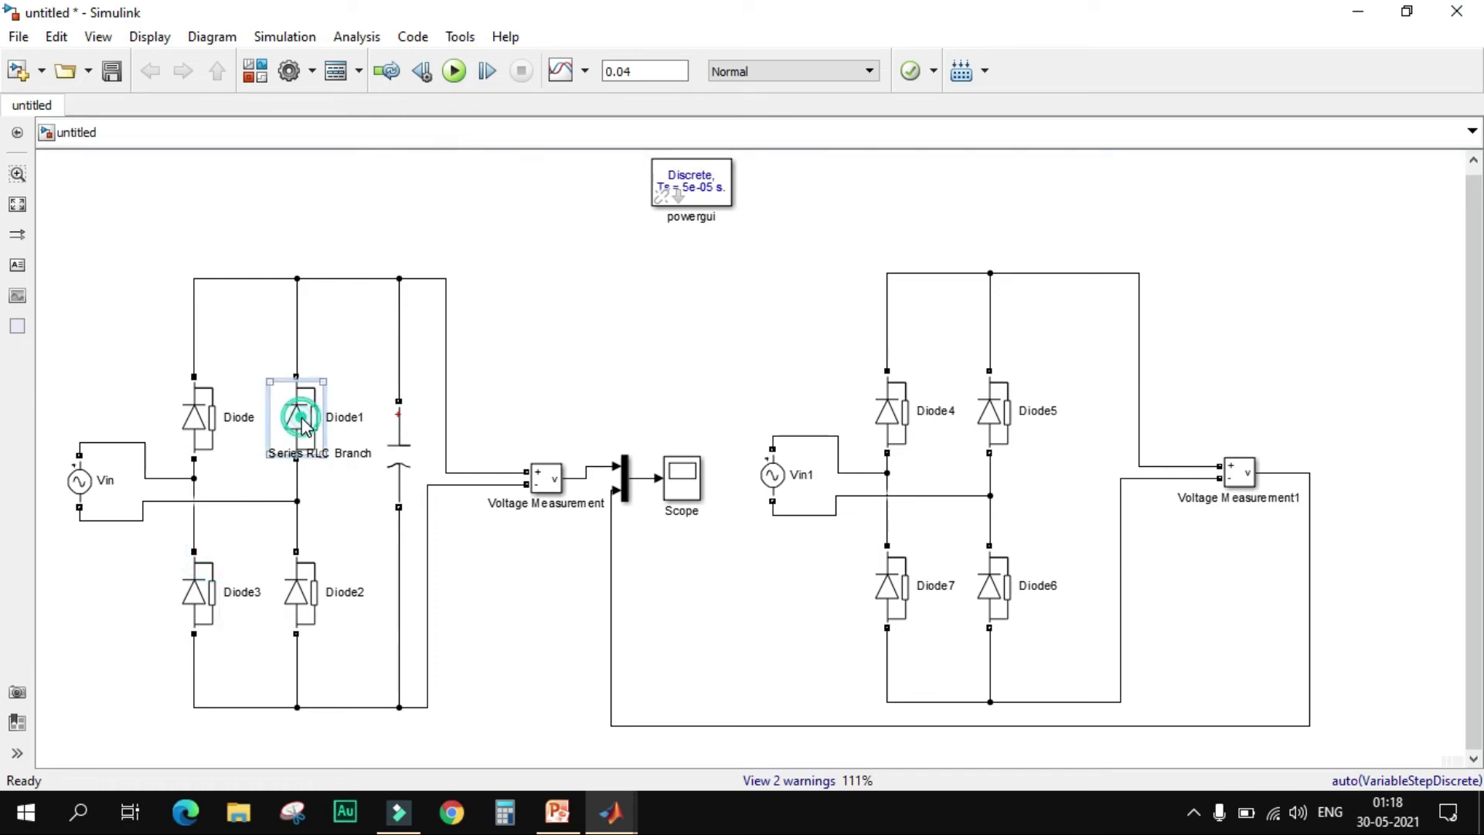
Examine the filtered waveform's decay against the unfiltered one in the Scope, relating it to the capacitor in the model.
left_click(611, 808)
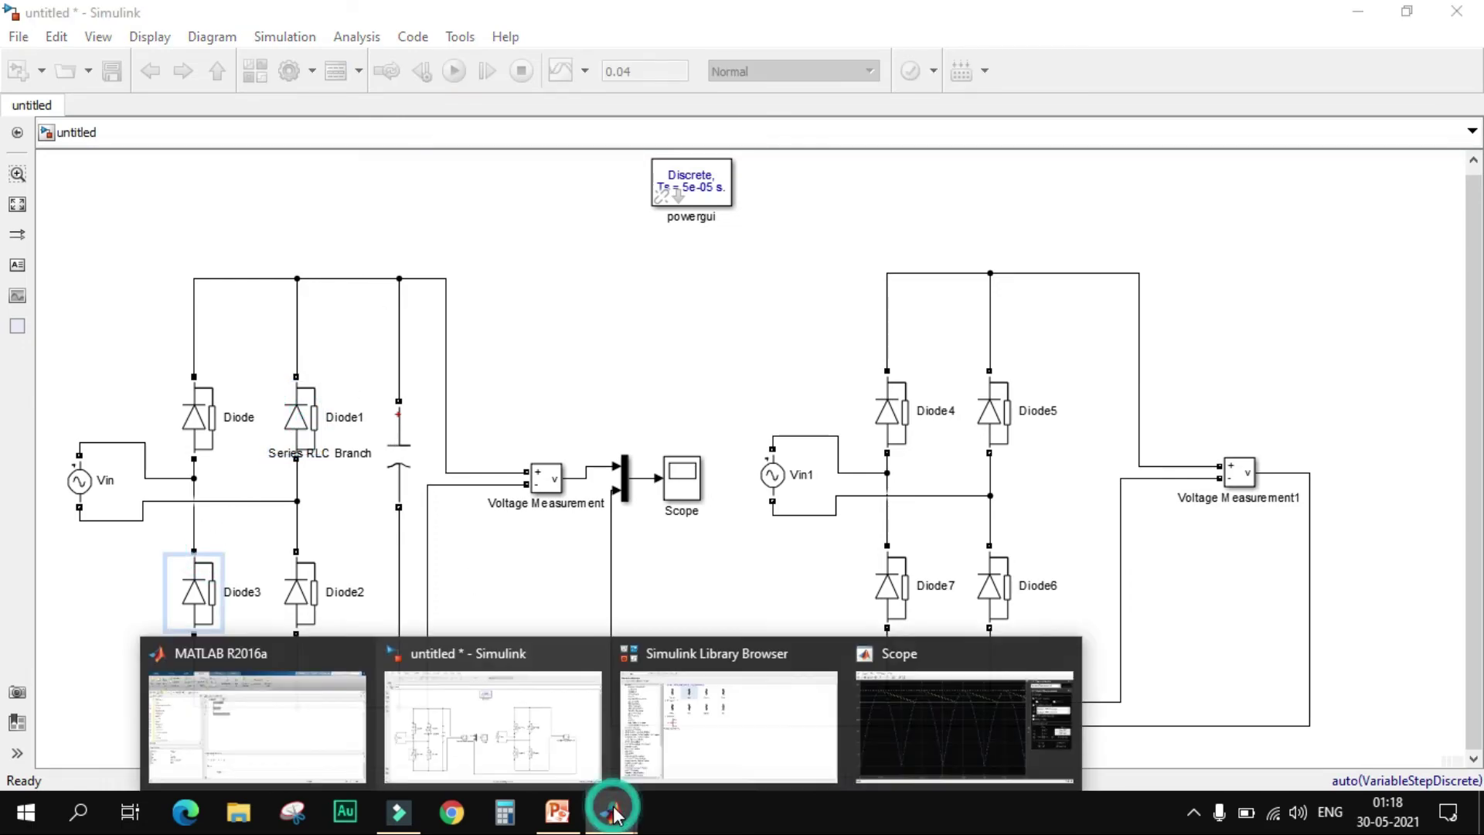
left_click(952, 738)
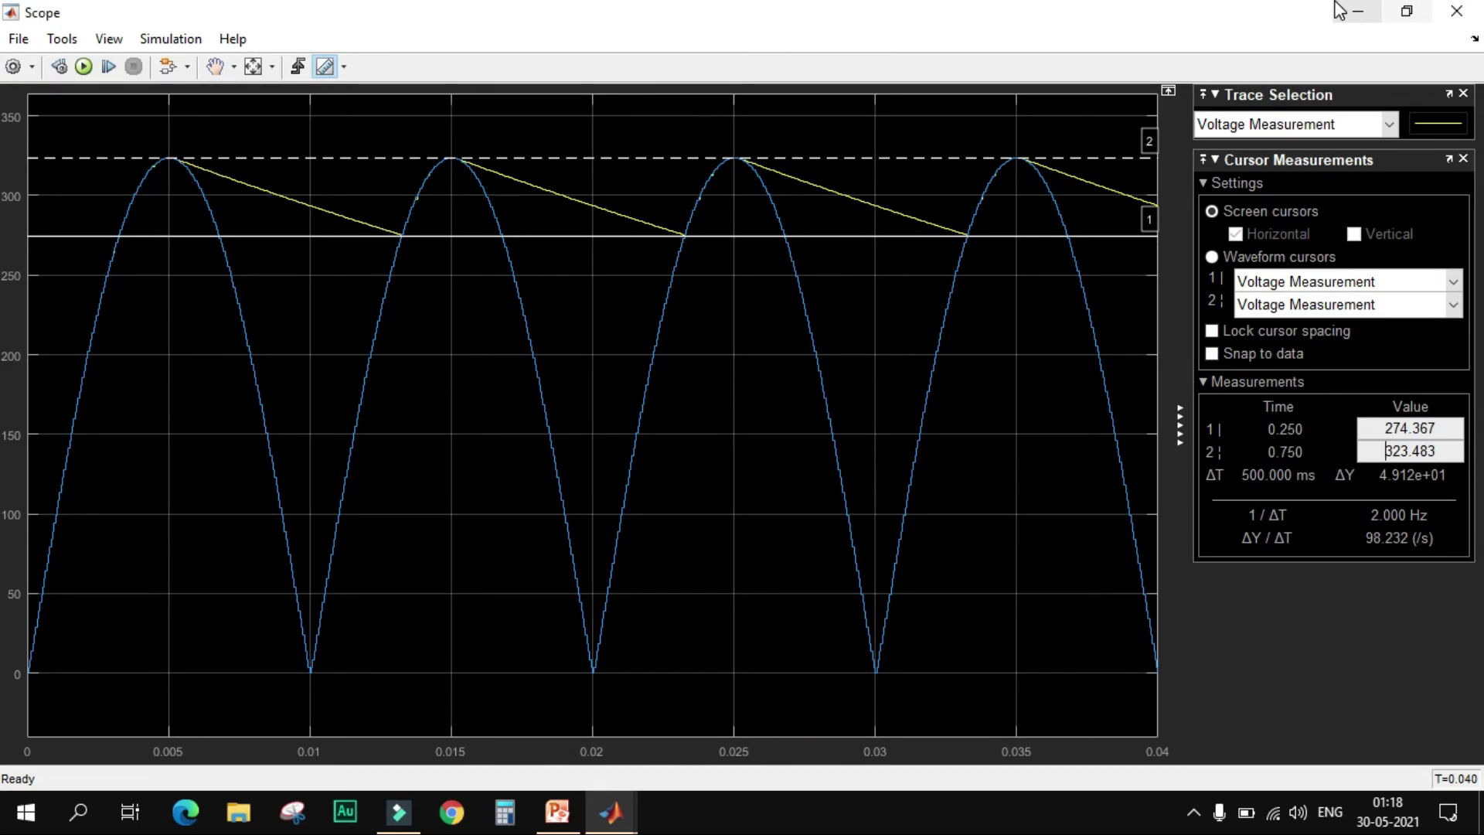
left_click(1357, 11)
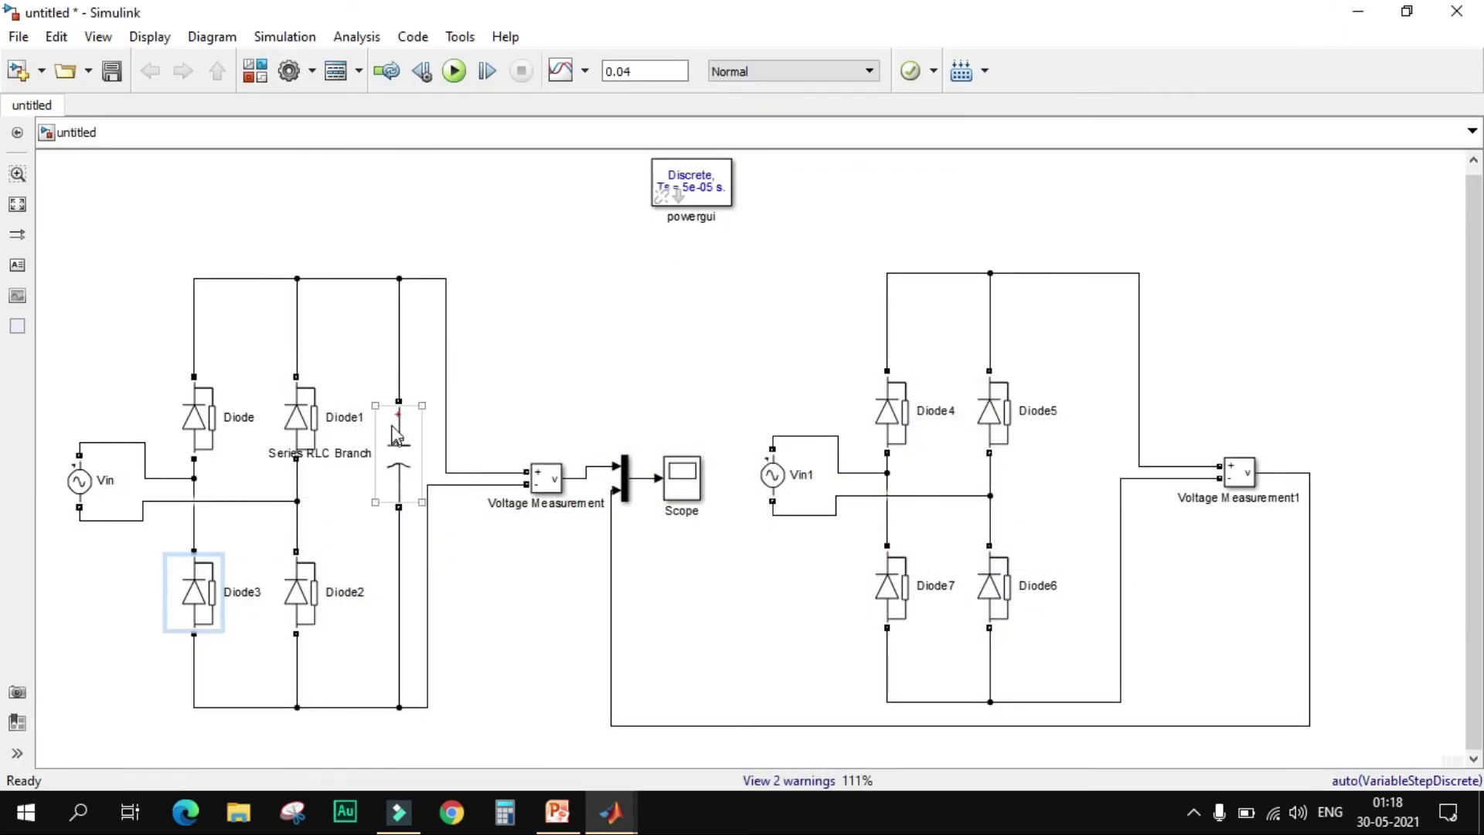
left_click(397, 462)
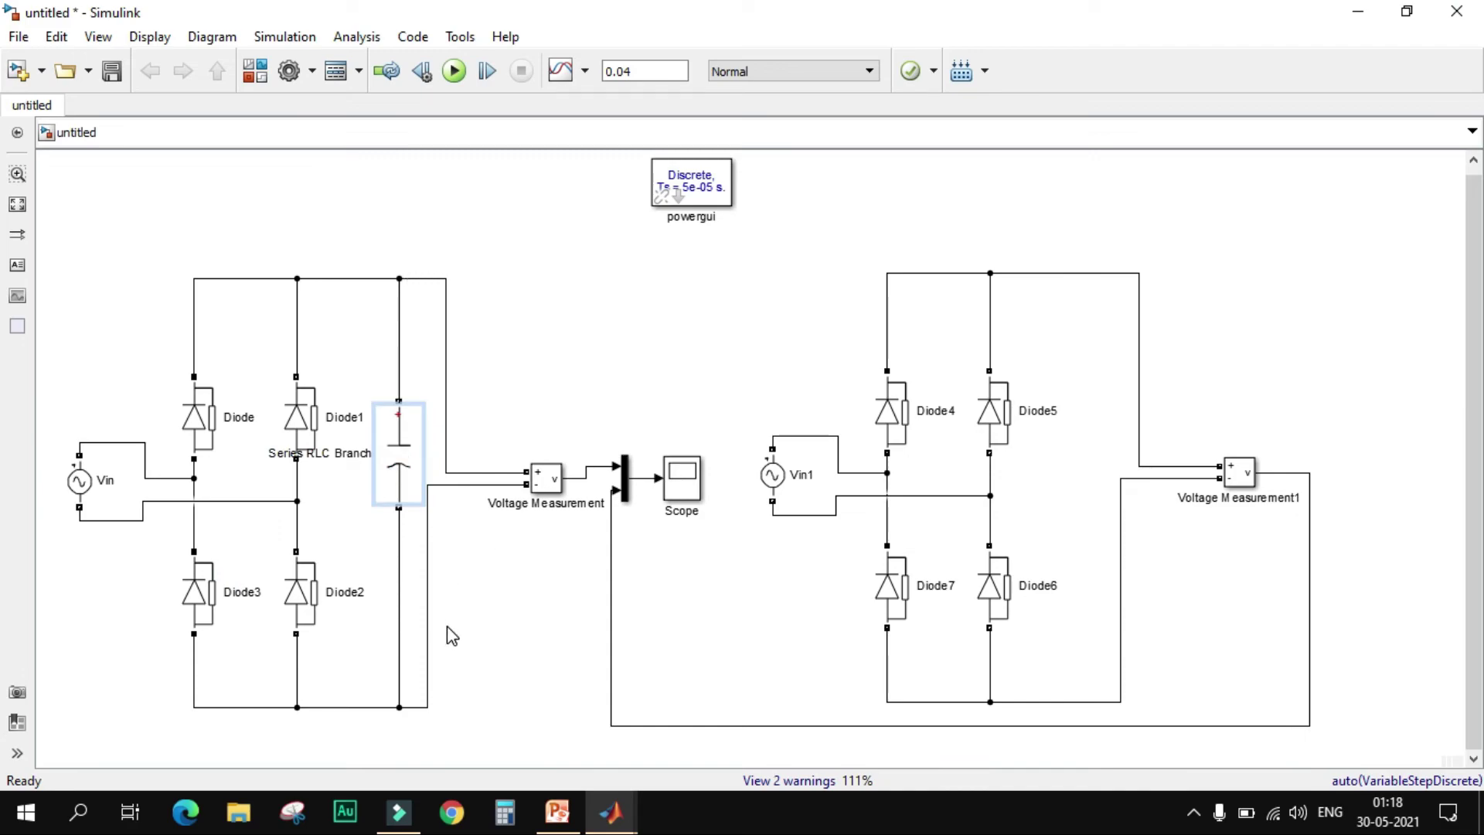
left_click(611, 812)
left_click(962, 717)
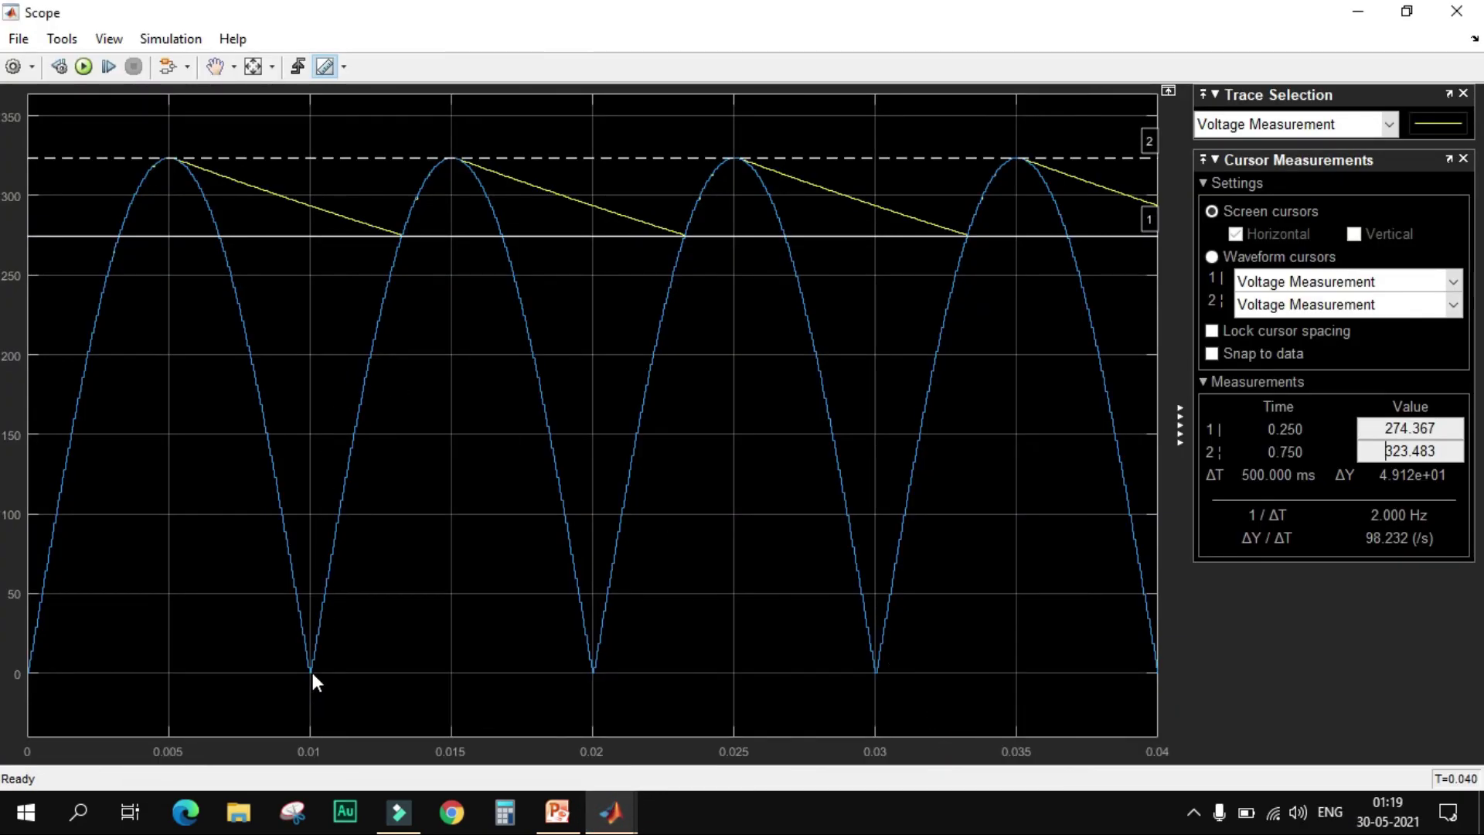
left_click(1358, 11)
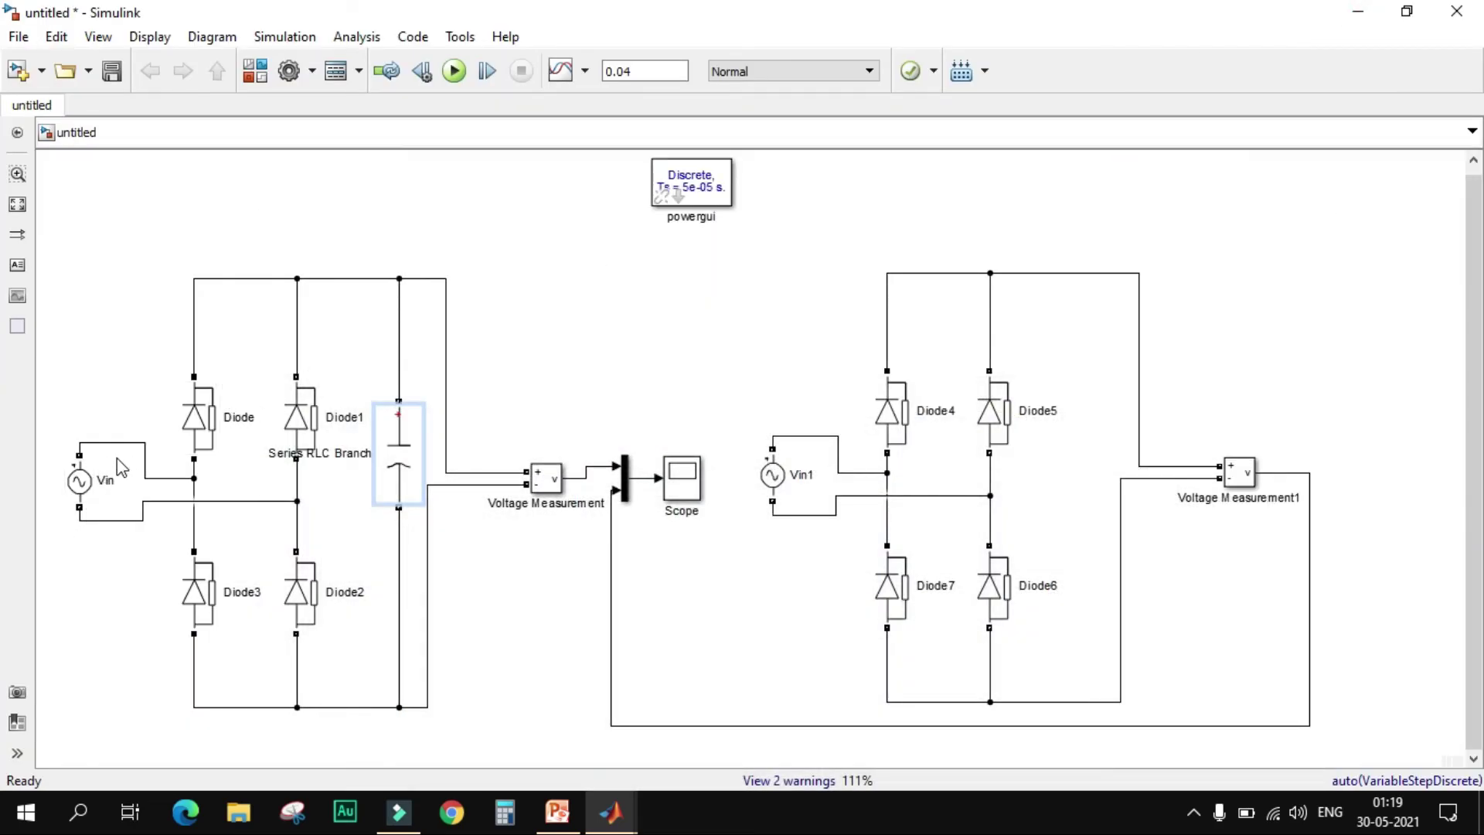
Trace the negative half-cycle conduction path from Vin's lower terminal through Diode1, the output wiring and back through Diode3.
left_click(118, 520)
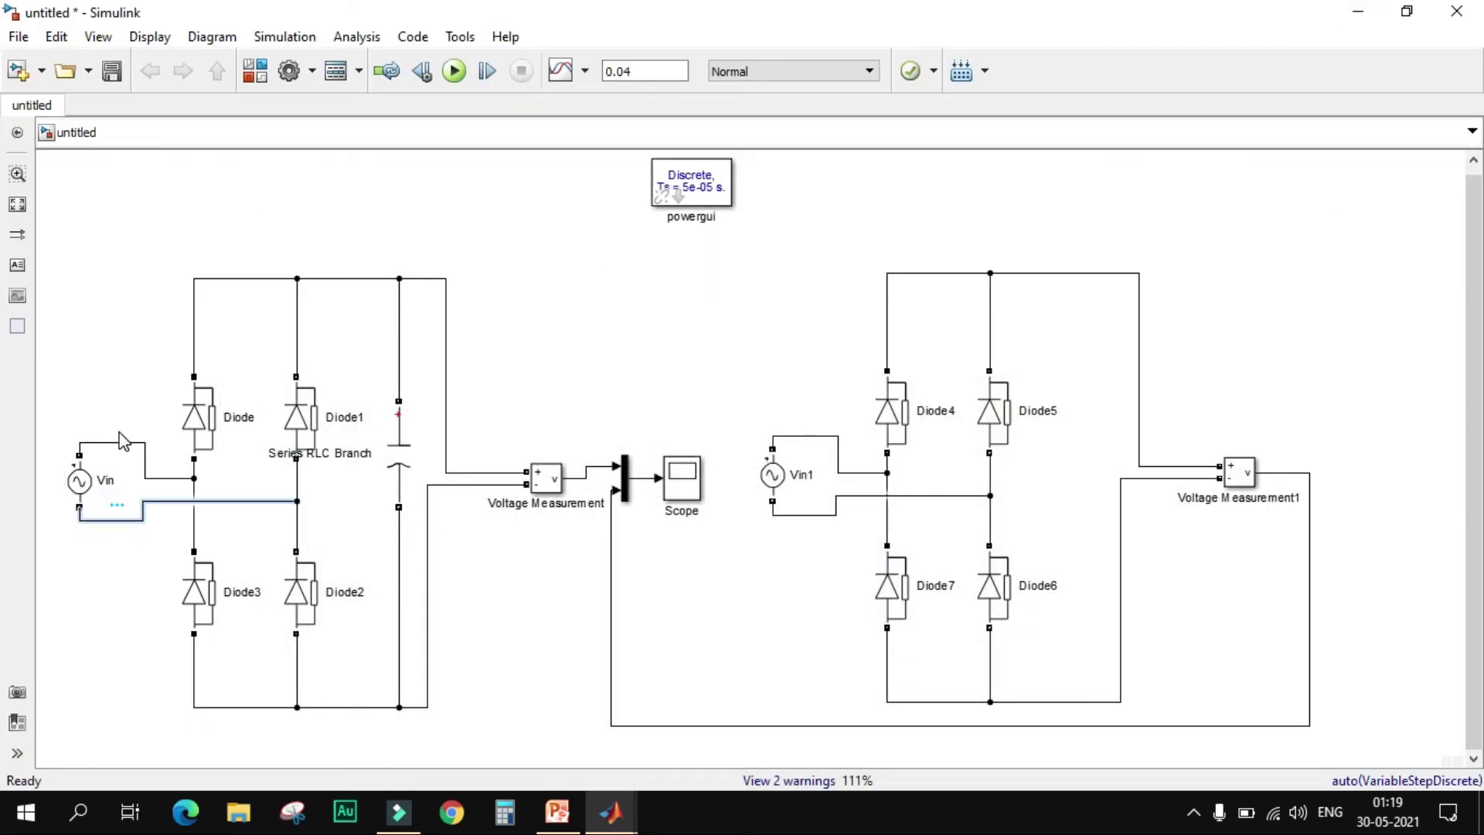
left_click(119, 443)
left_click(111, 523)
left_click(299, 422)
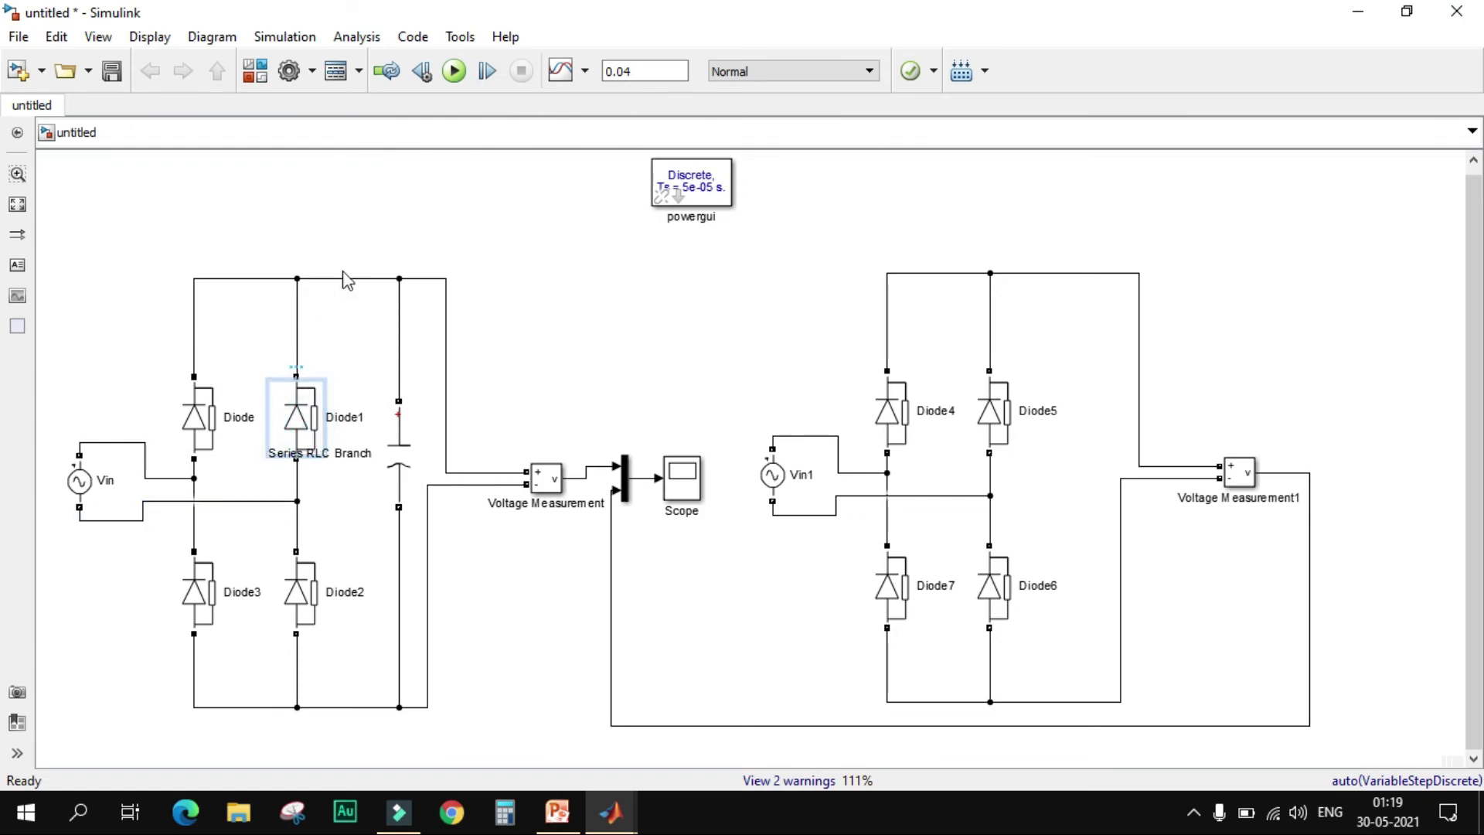
left_click(446, 393)
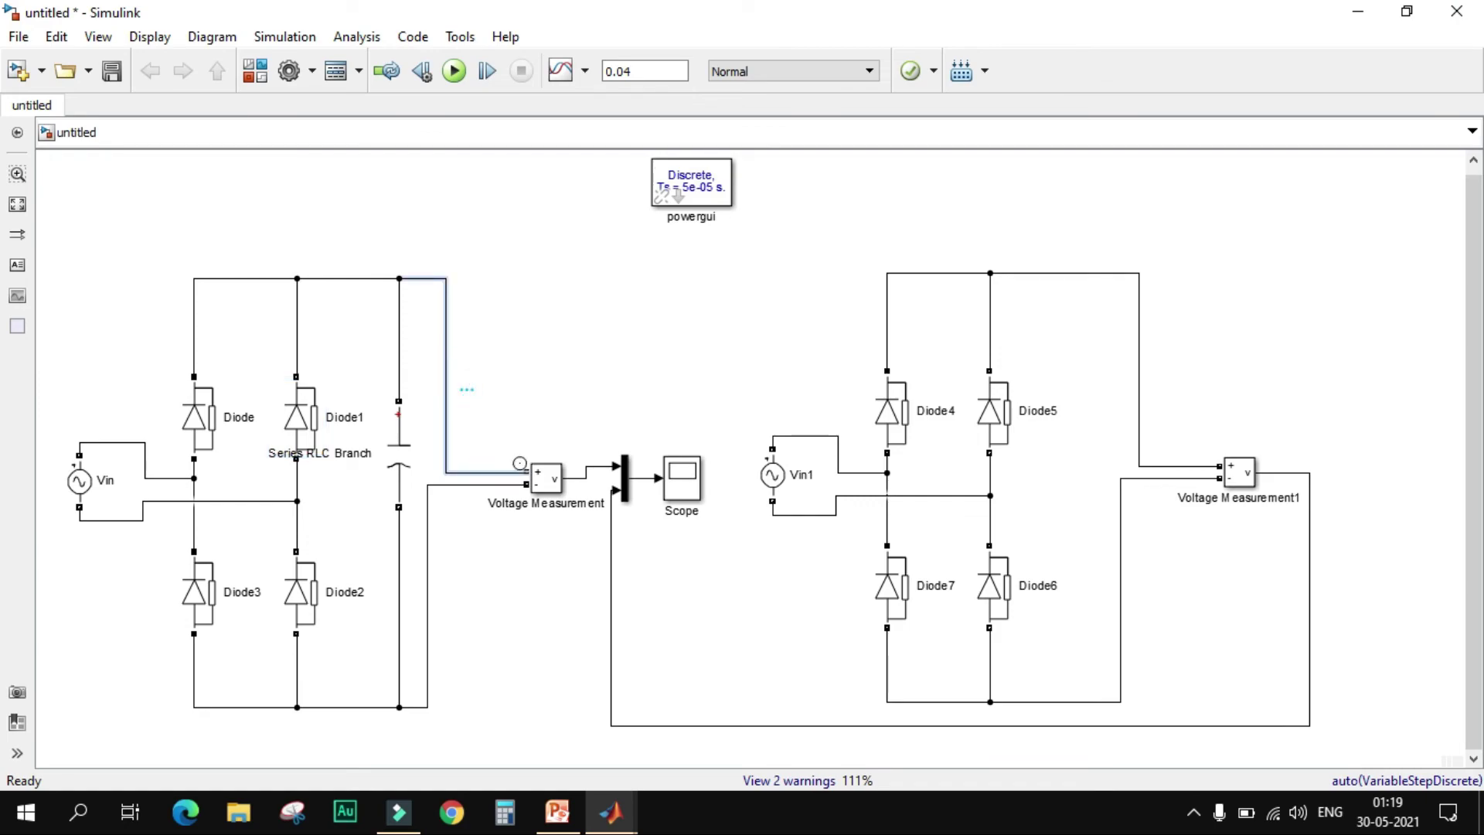
left_click(482, 485)
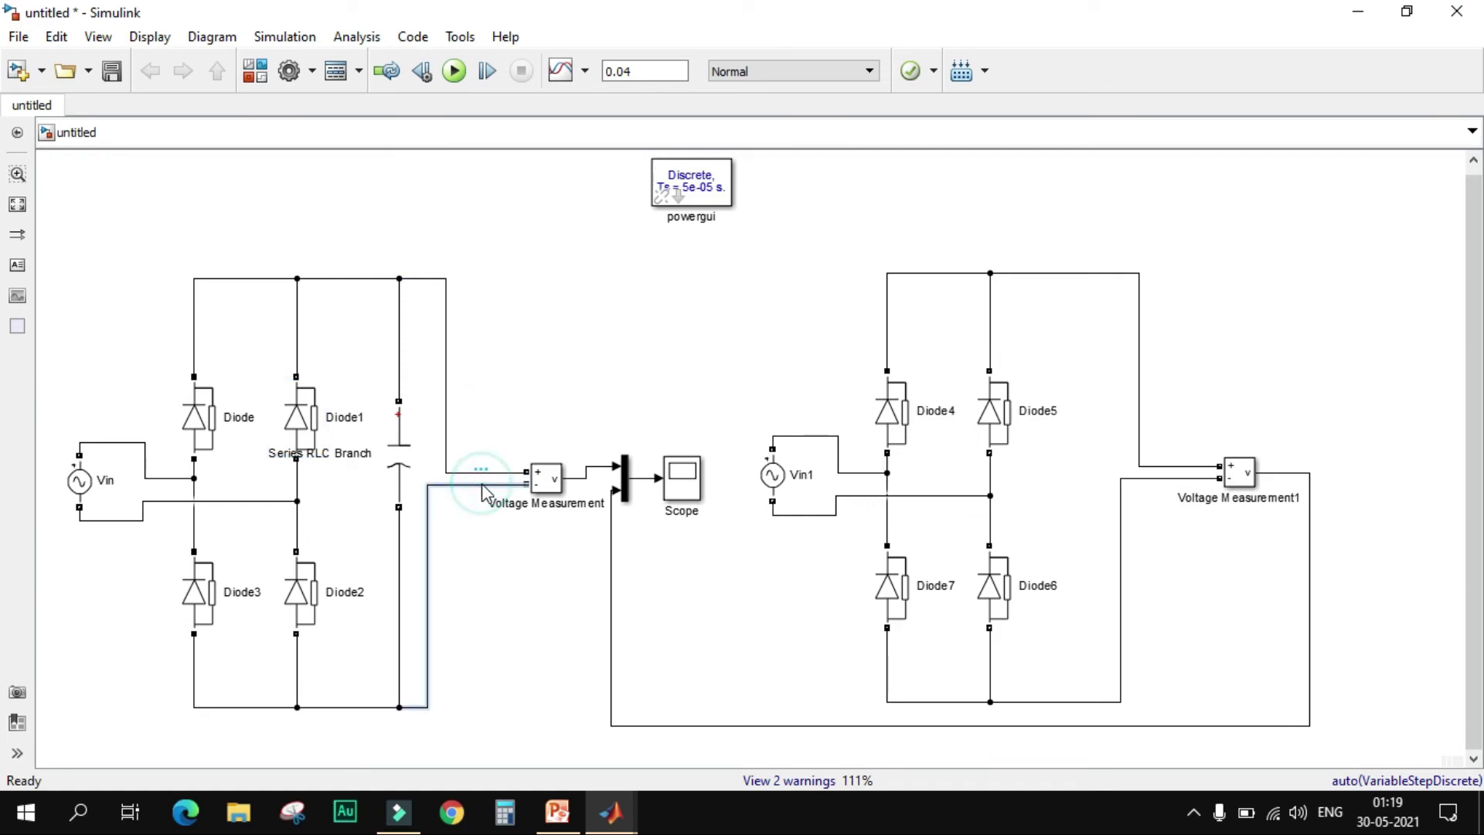
left_click(205, 605)
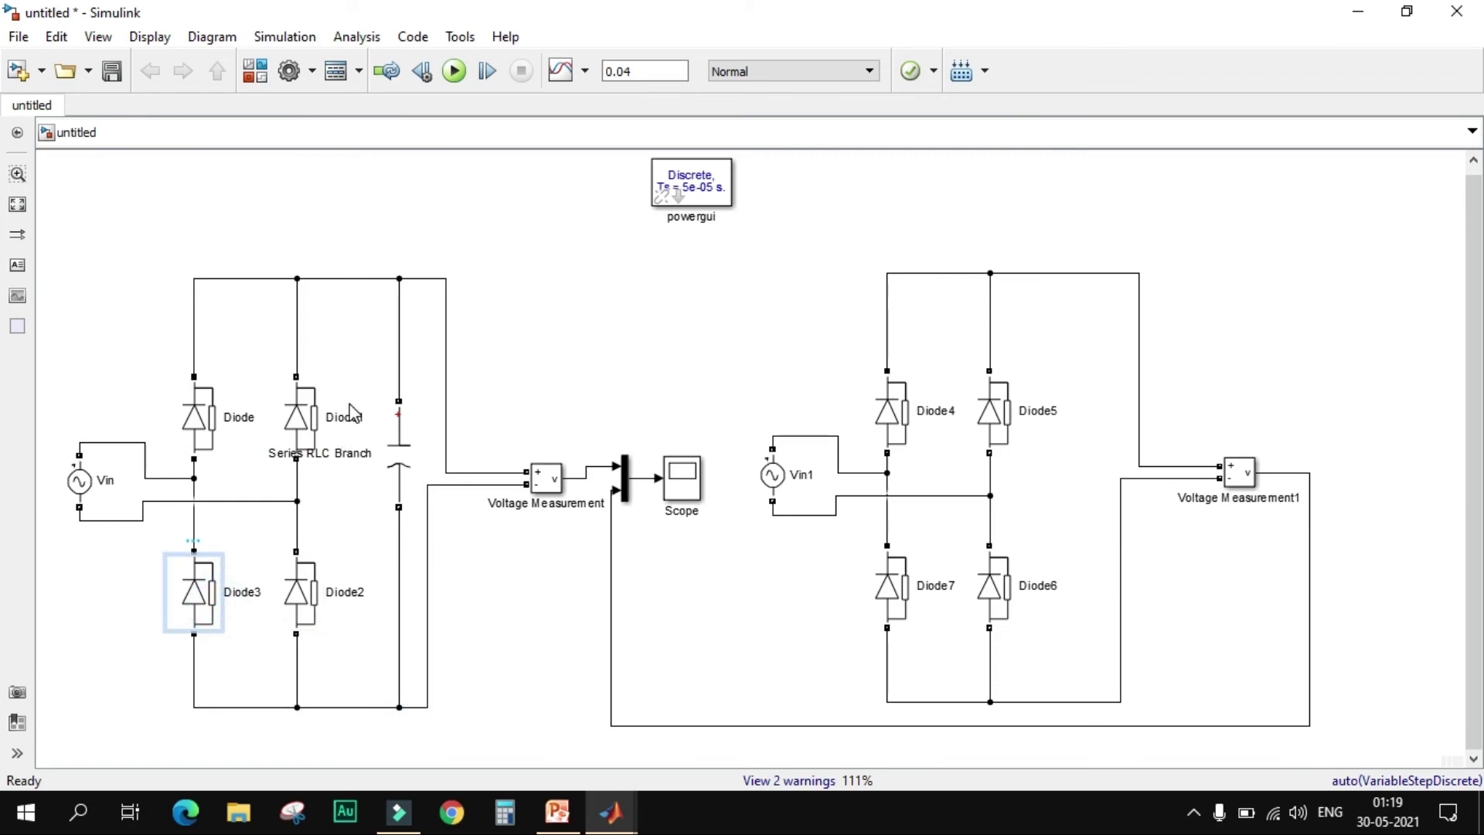
Examine the second half-cycle in the Scope, comparing the rectified and capacitor-filtered voltages, and return to the model.
mouse_move(610, 821)
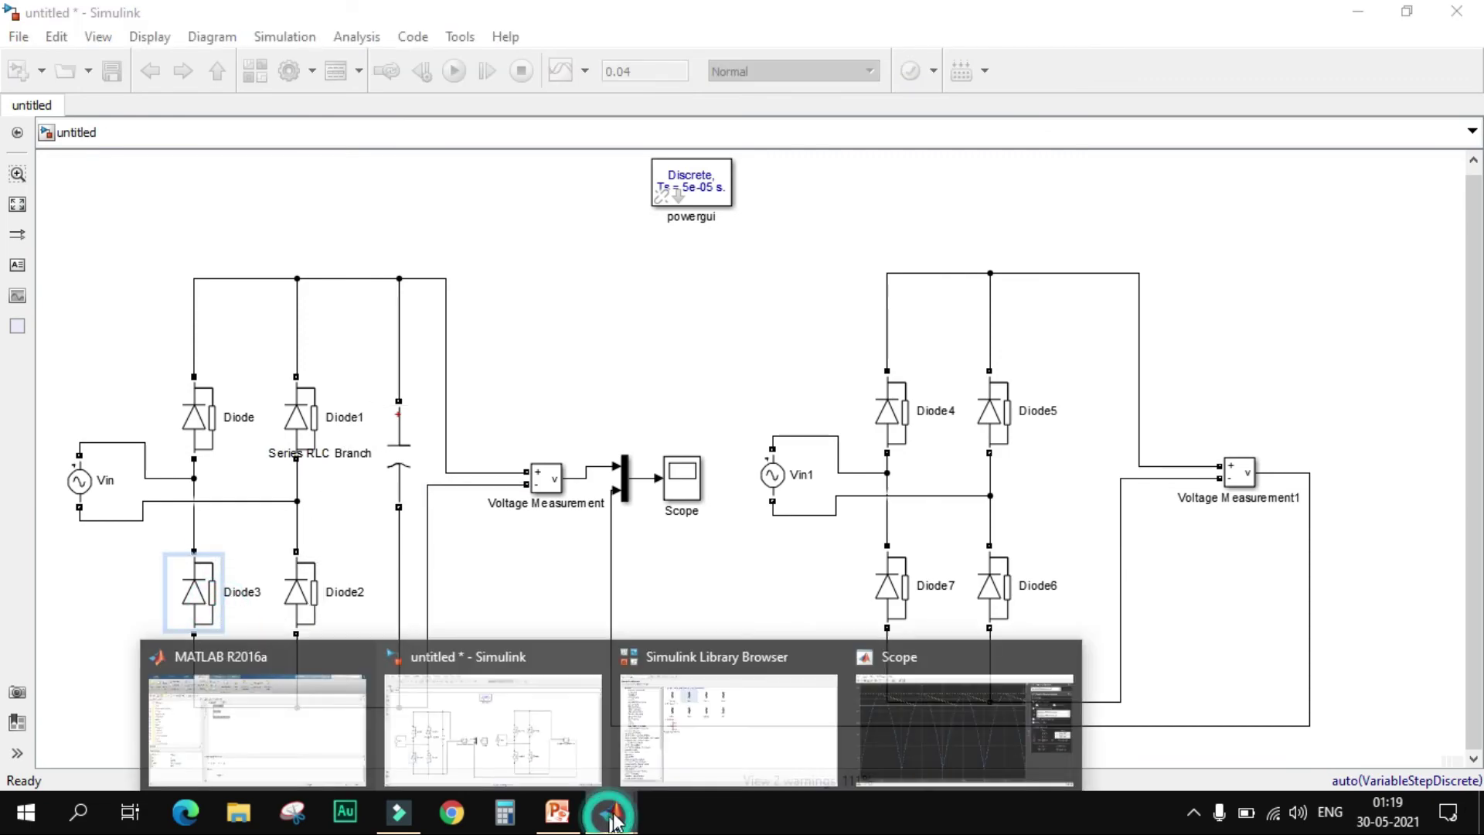
left_click(967, 727)
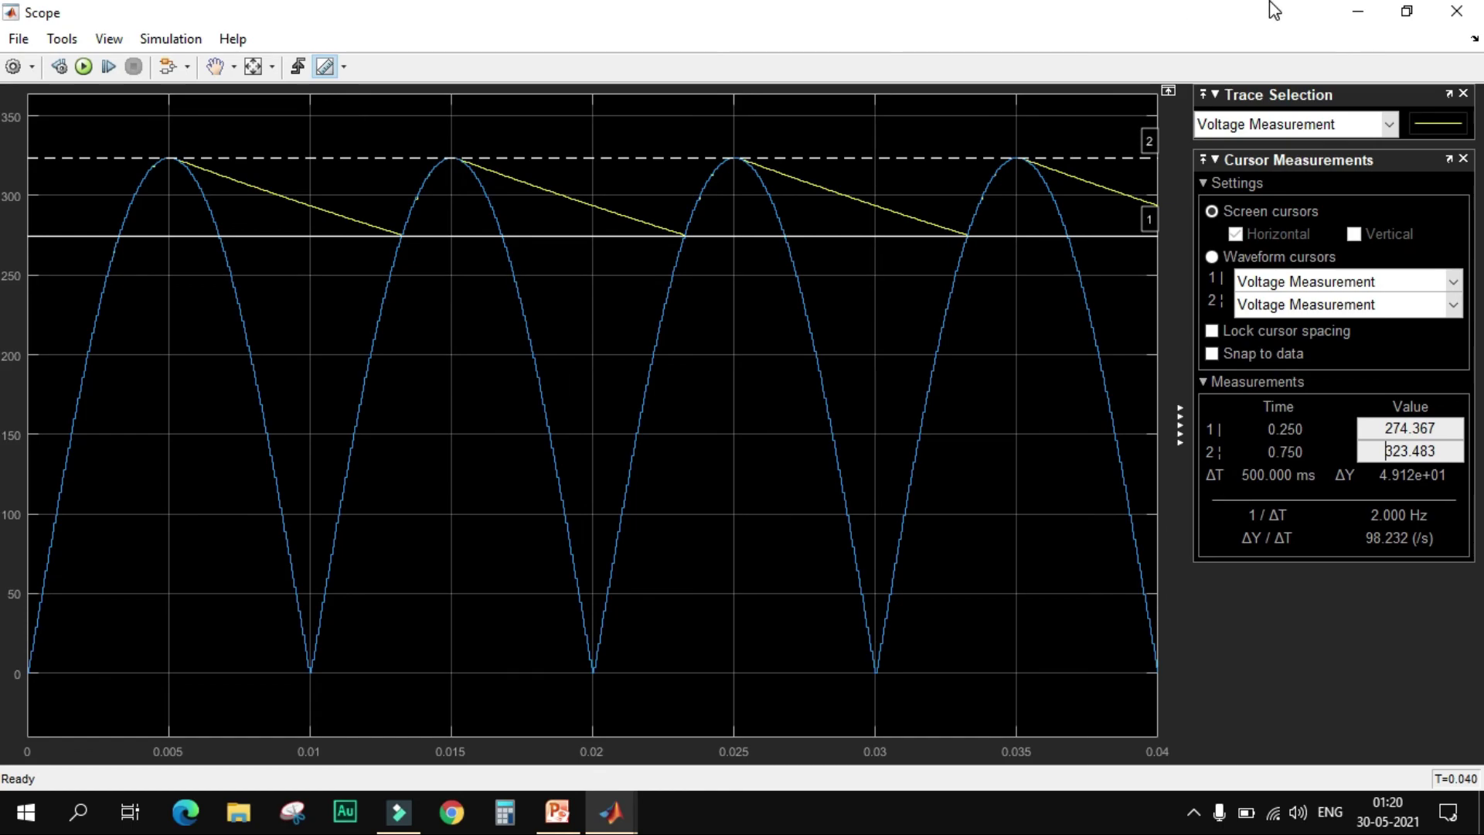
left_click(1377, 10)
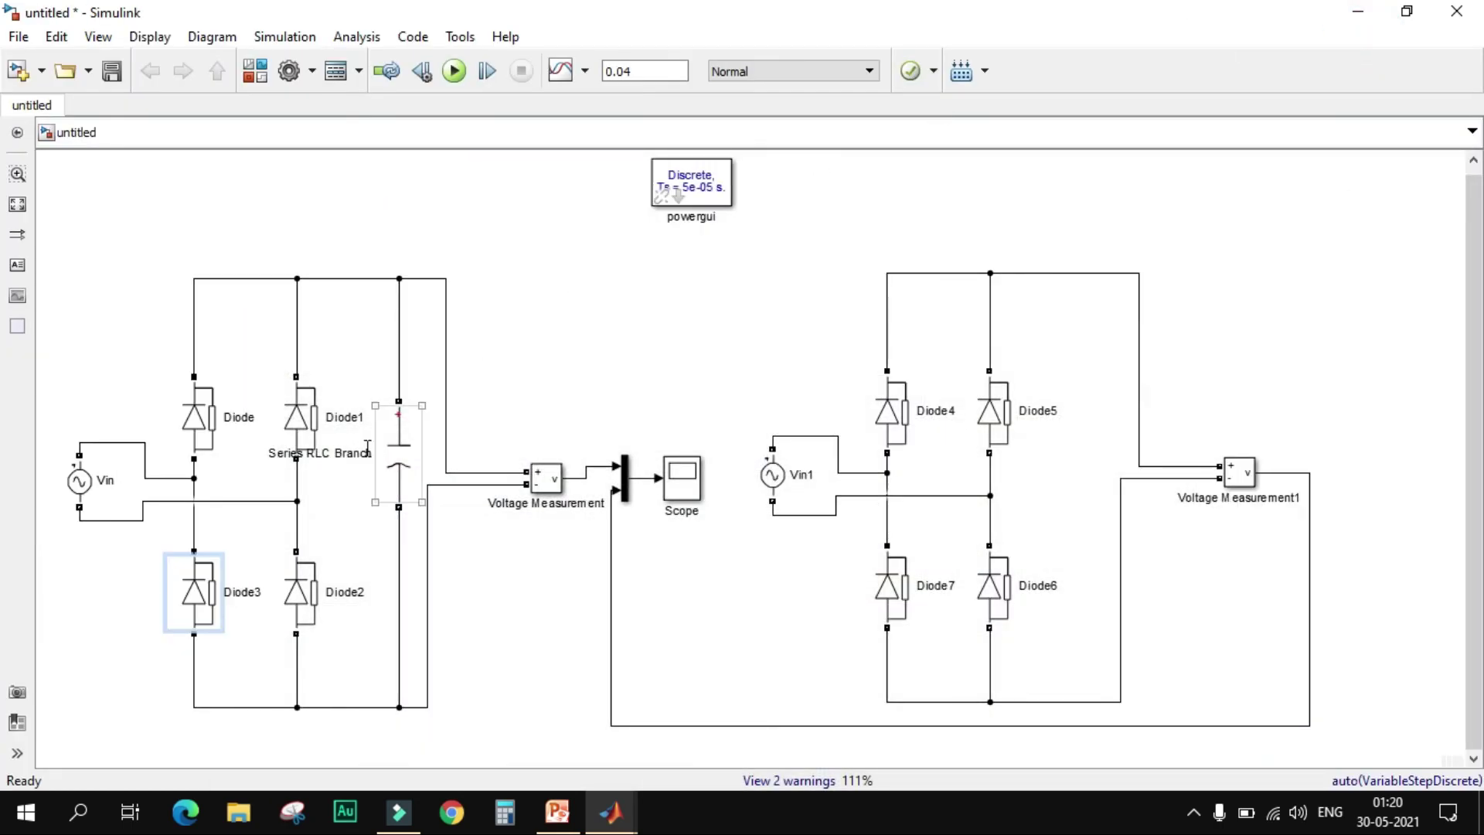
Examine the capacitor, positive output wire, Diode1's source-side node and Diode3 to compare the capacitor voltage with the source-side voltage.
left_click(396, 454)
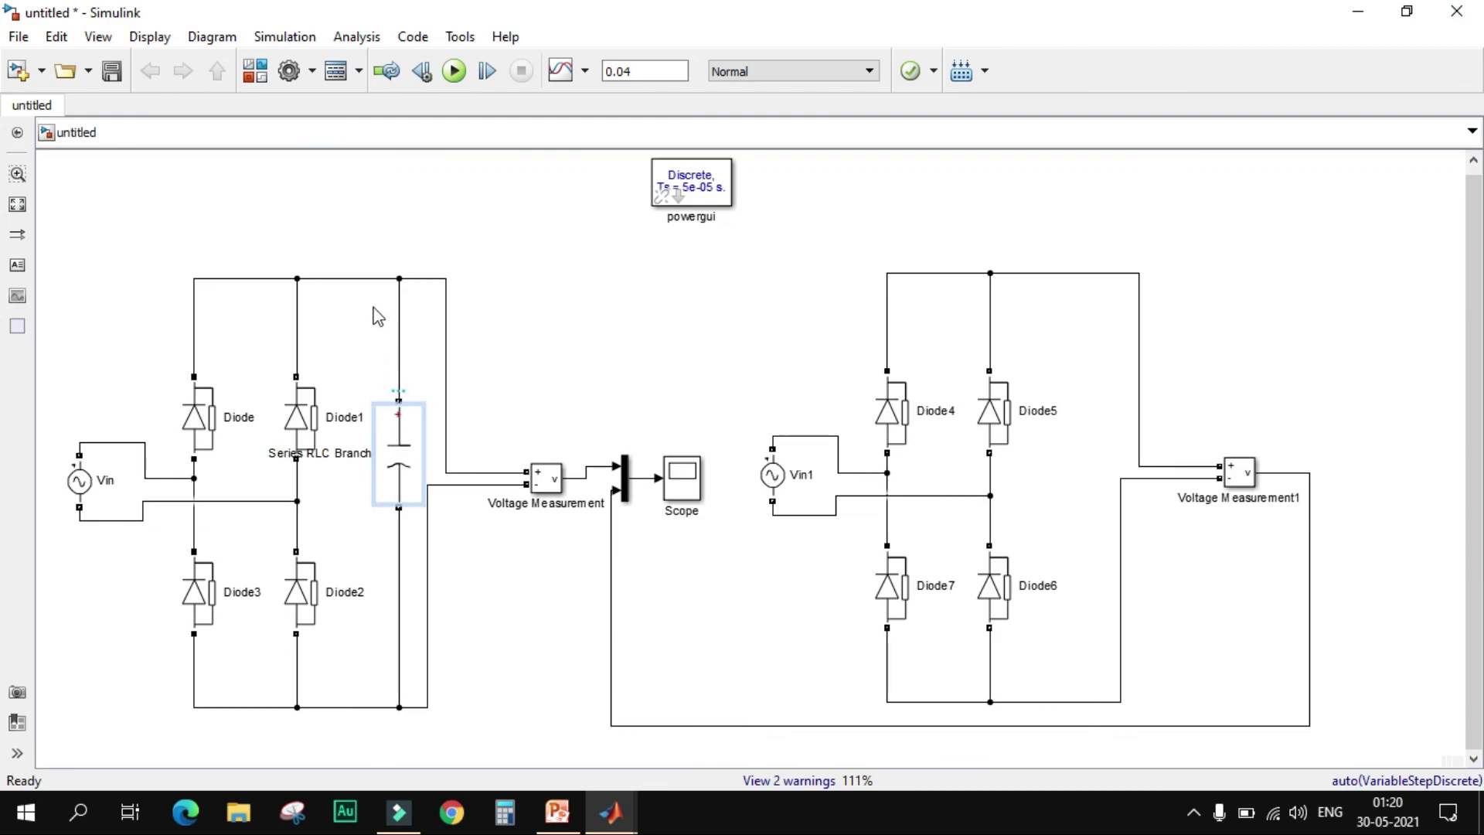
left_click(307, 278)
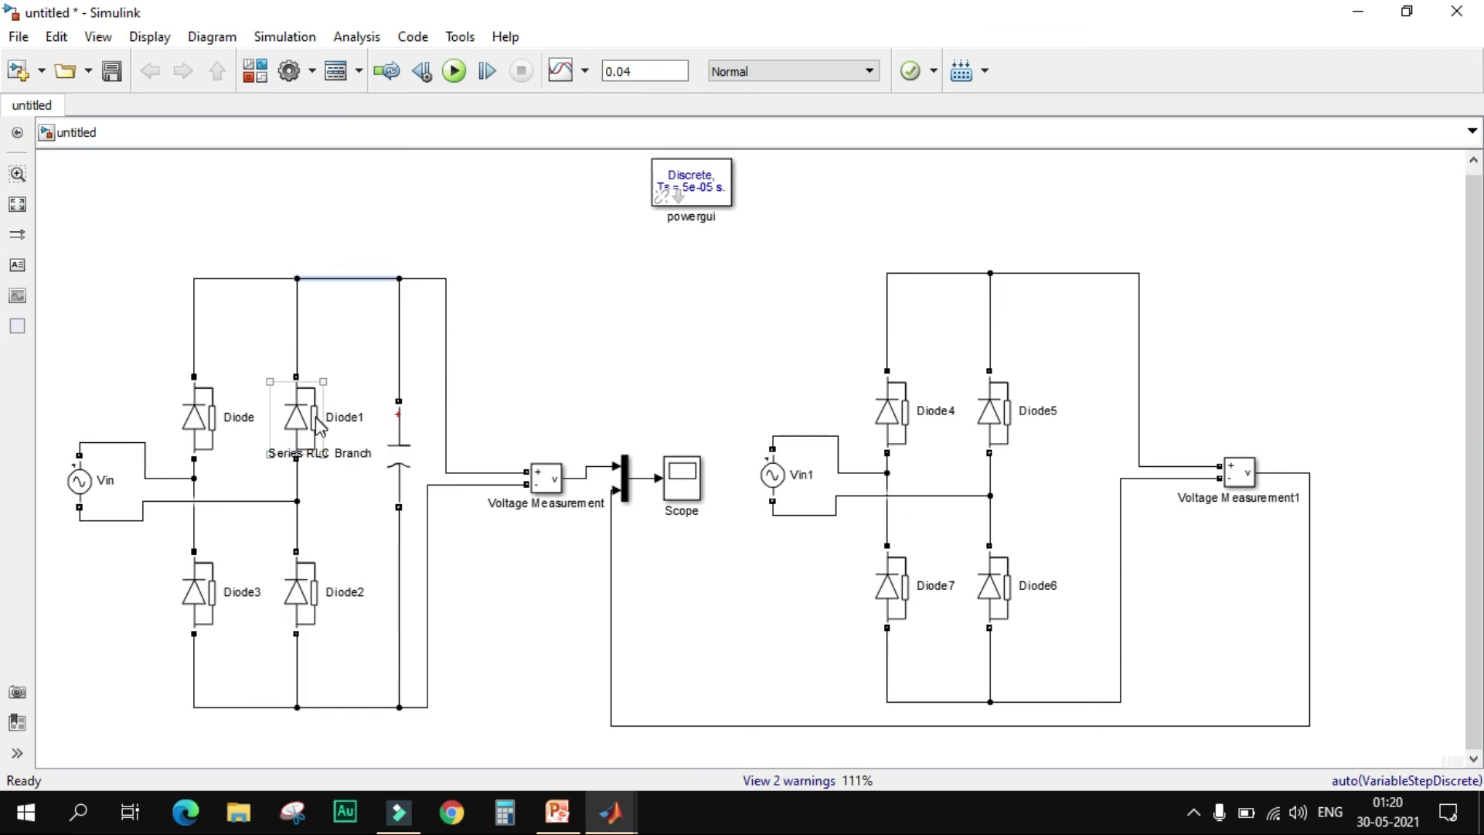
left_click(298, 503)
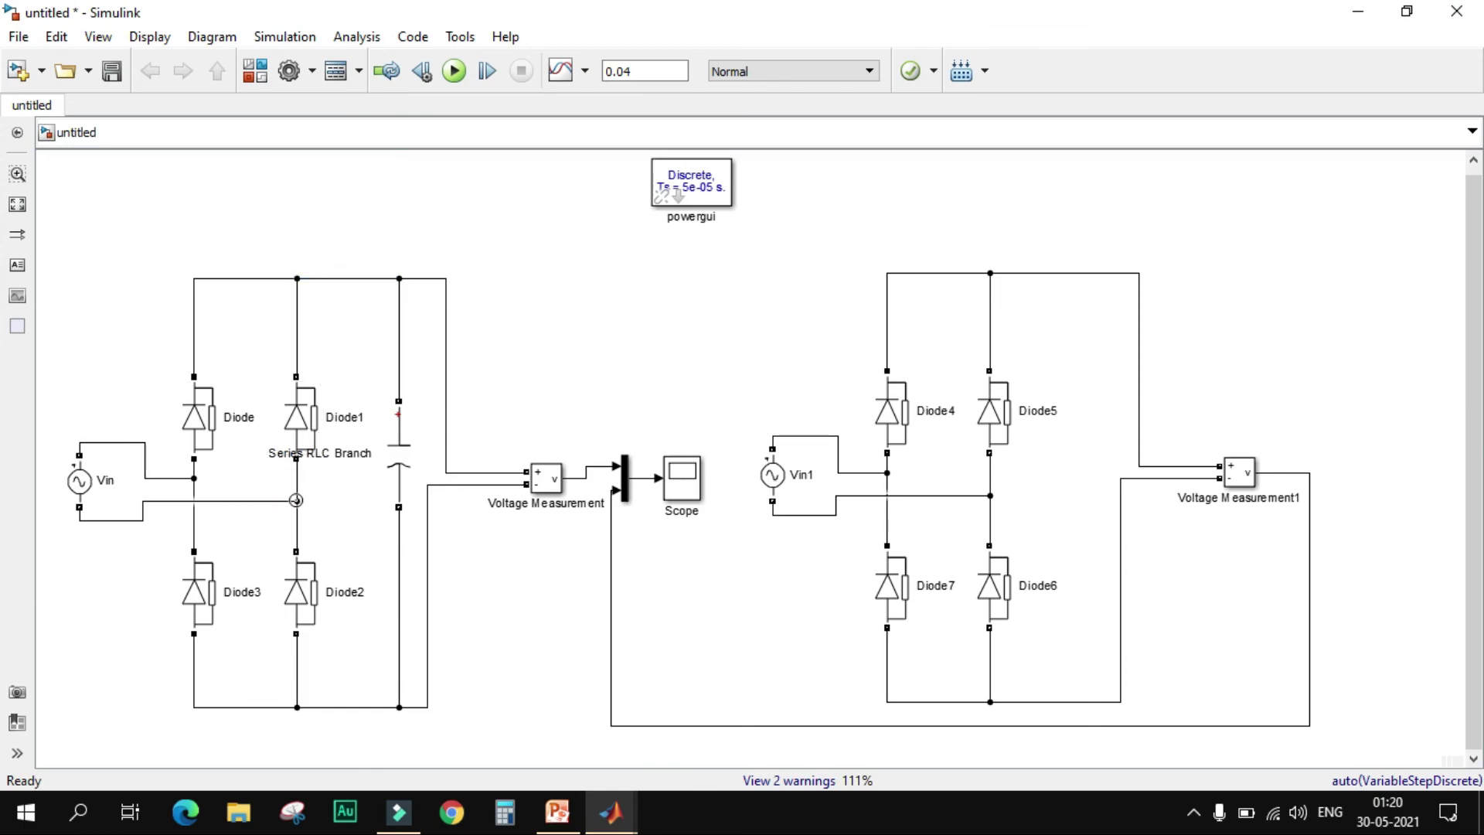
left_click(298, 439)
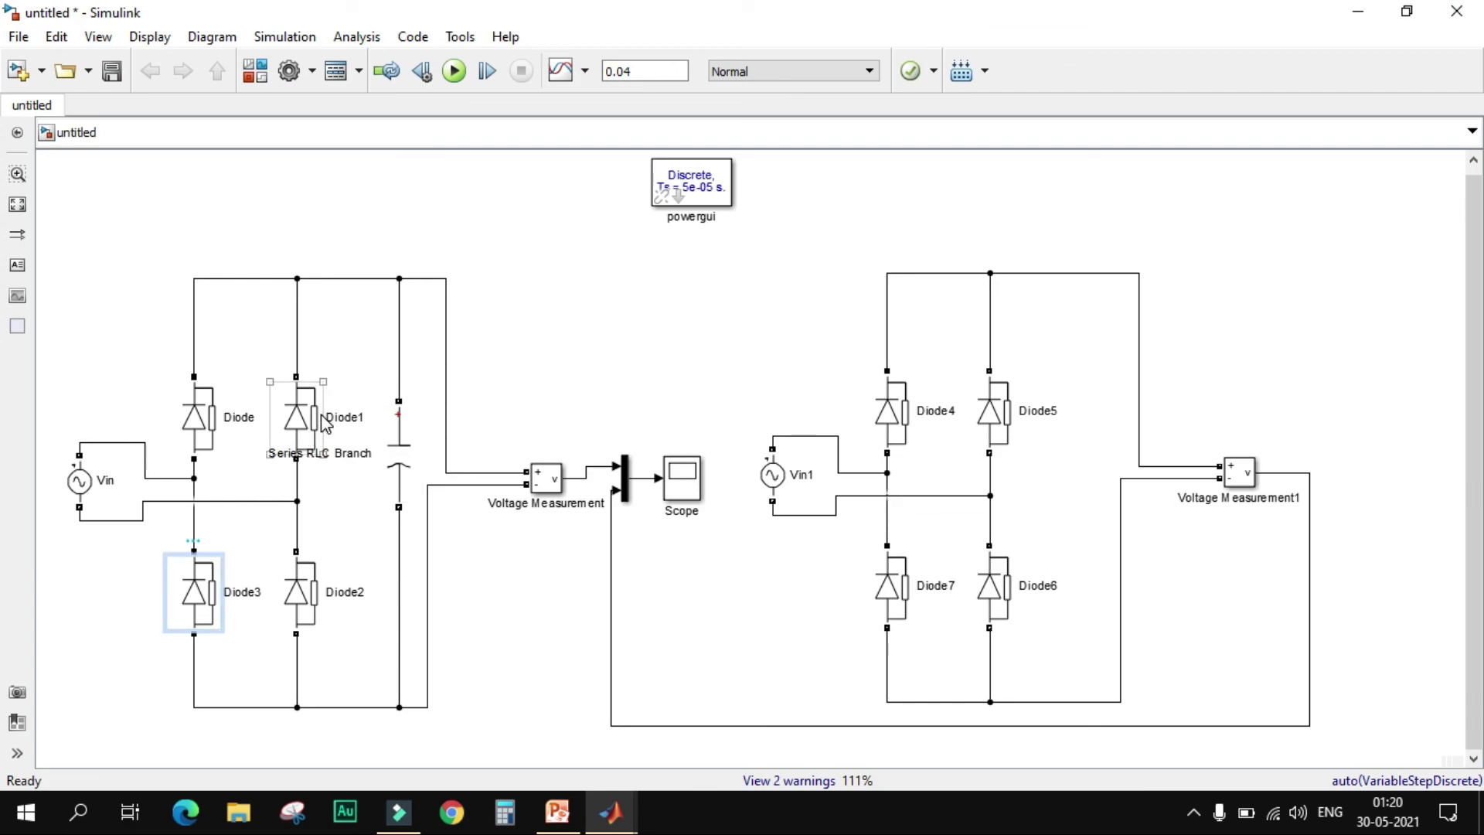
left_click(468, 406)
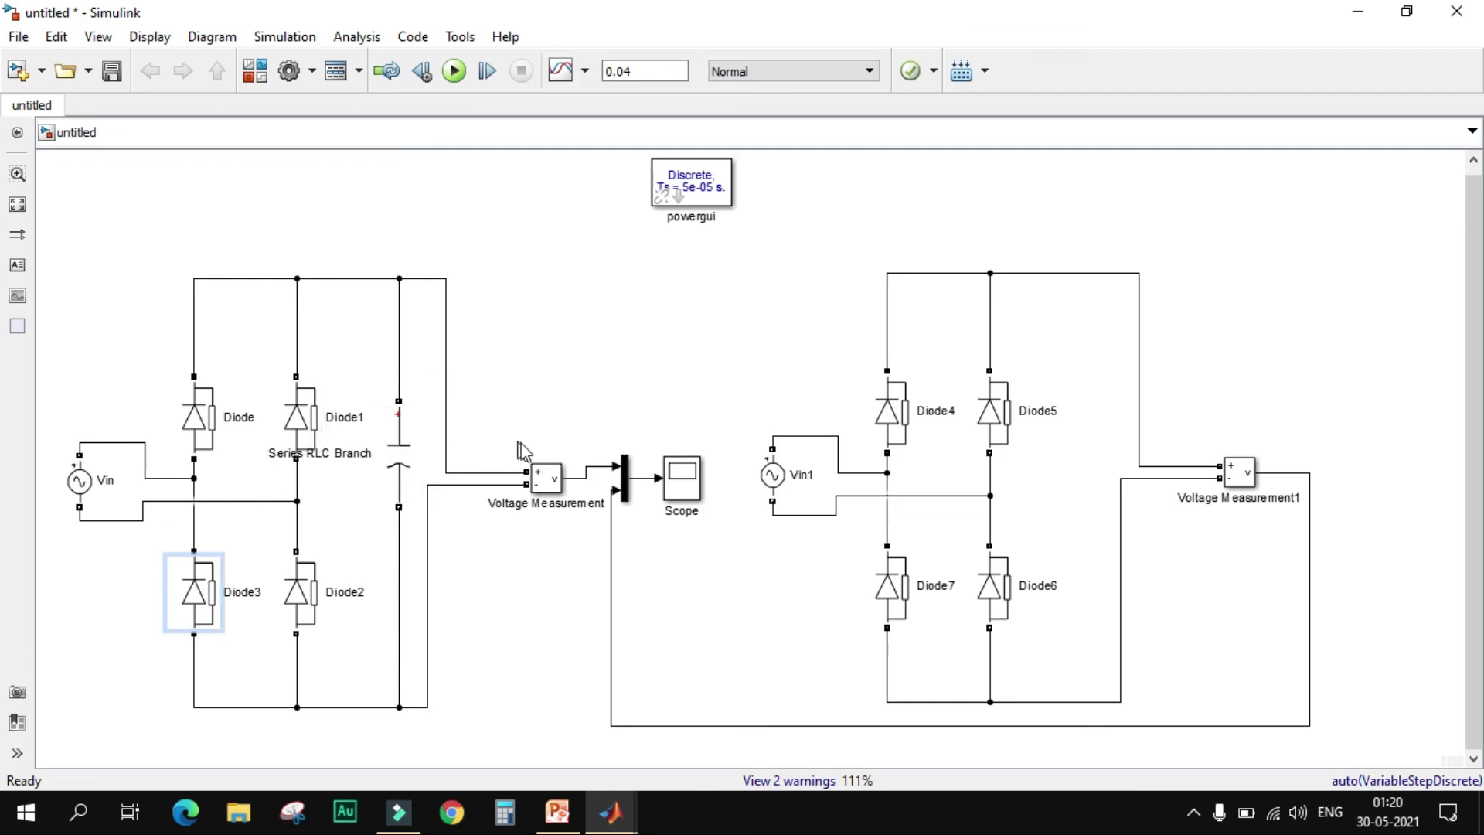